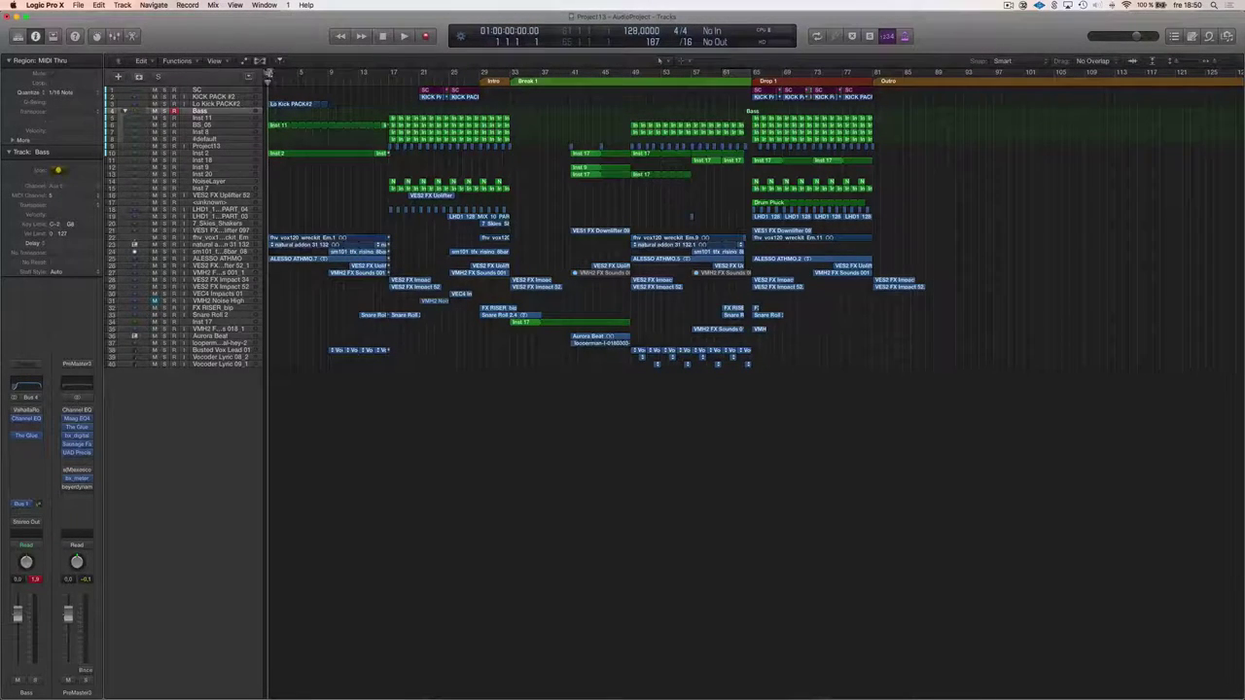
# Mark the opening section at bars 1 to 17 and the final drop at bars 65 to 81 with the cycle range
pyautogui.moveTo(269, 76); pyautogui.dragTo(389, 78)
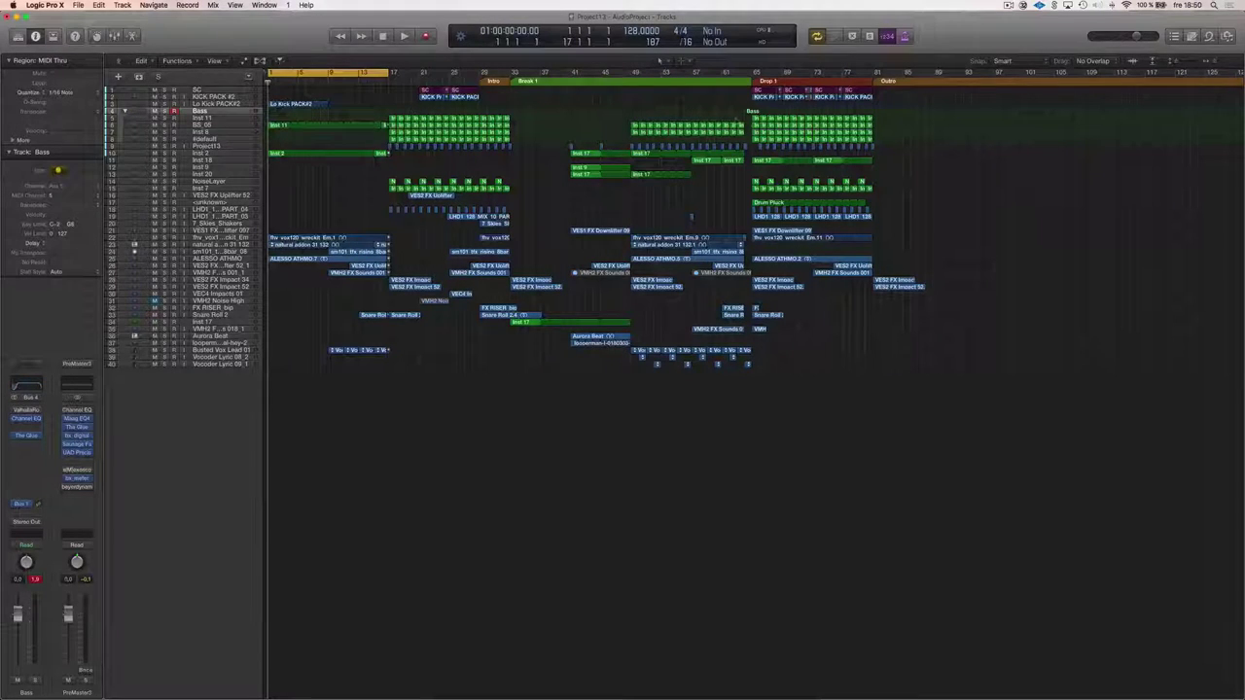
pyautogui.moveTo(760, 356); pyautogui.dragTo(861, 84)
pyautogui.hotkey('alt', 'shift', 'd')
pyautogui.moveTo(756, 75); pyautogui.dragTo(875, 75)
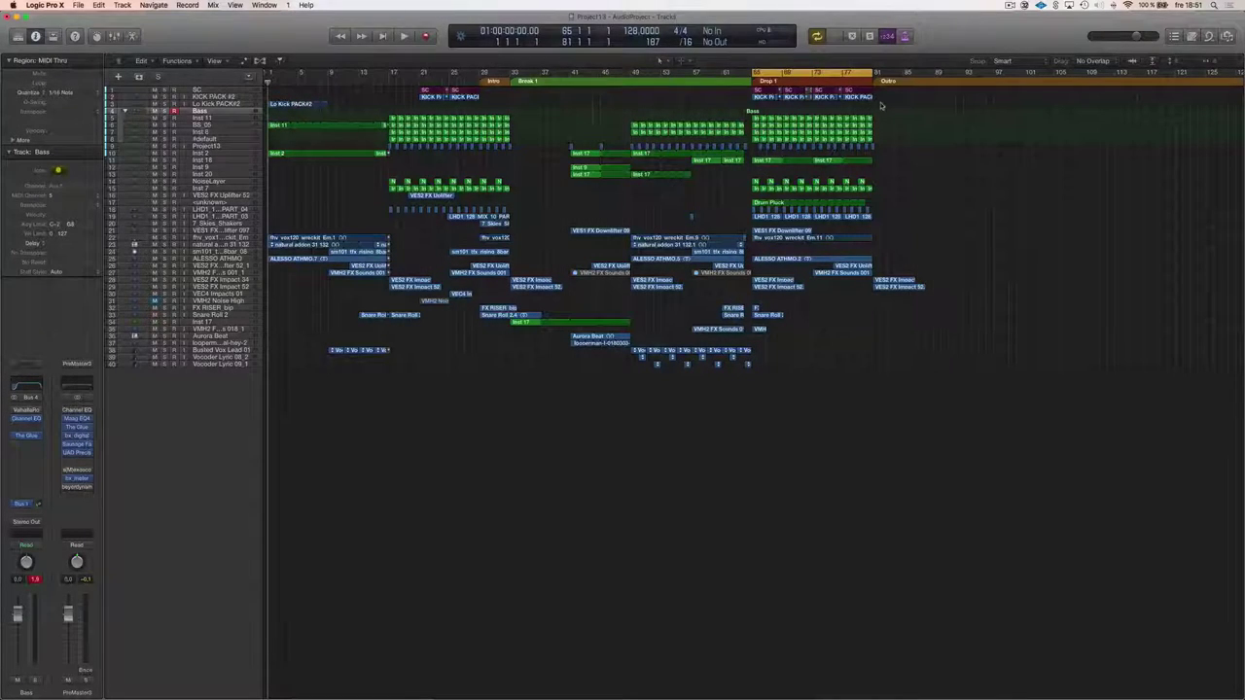
pyautogui.moveTo(885, 92); pyautogui.dragTo(756, 291)
pyautogui.click(788, 159)
# Move the cycle range back to bars 1 to 17, and switch cycle mode off after marking the break
pyautogui.moveTo(764, 73); pyautogui.dragTo(280, 73)
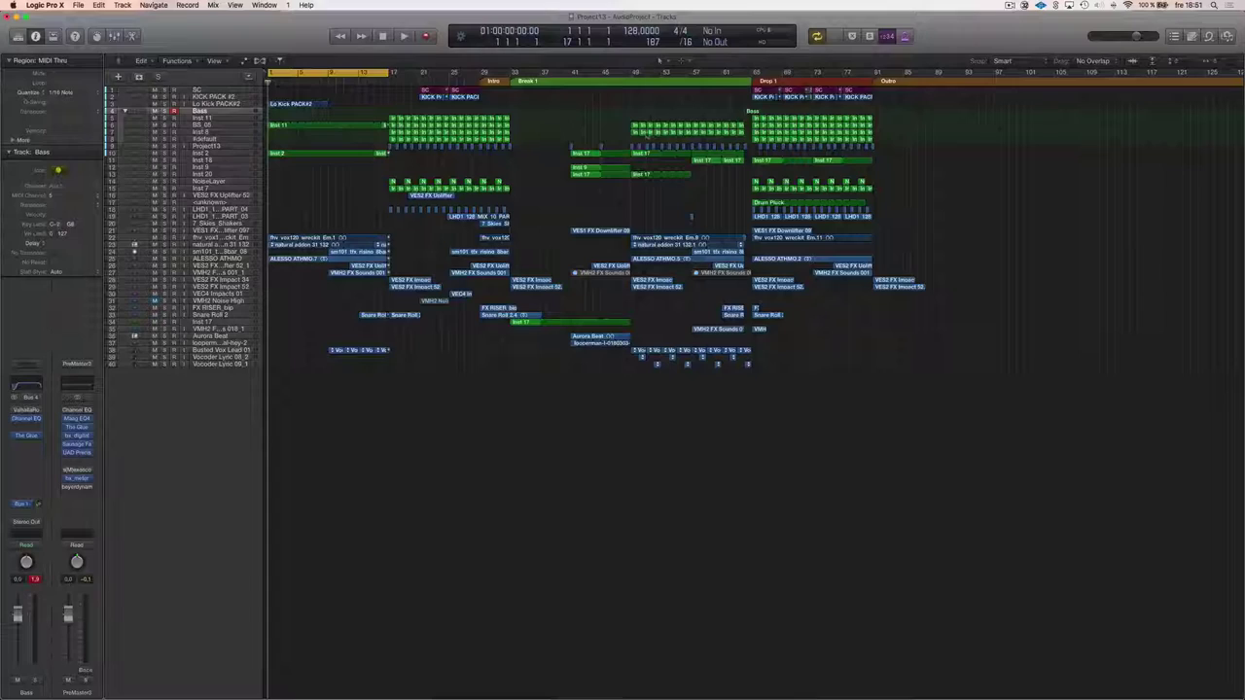
pyautogui.moveTo(514, 75); pyautogui.dragTo(652, 77)
pyautogui.click(650, 76)
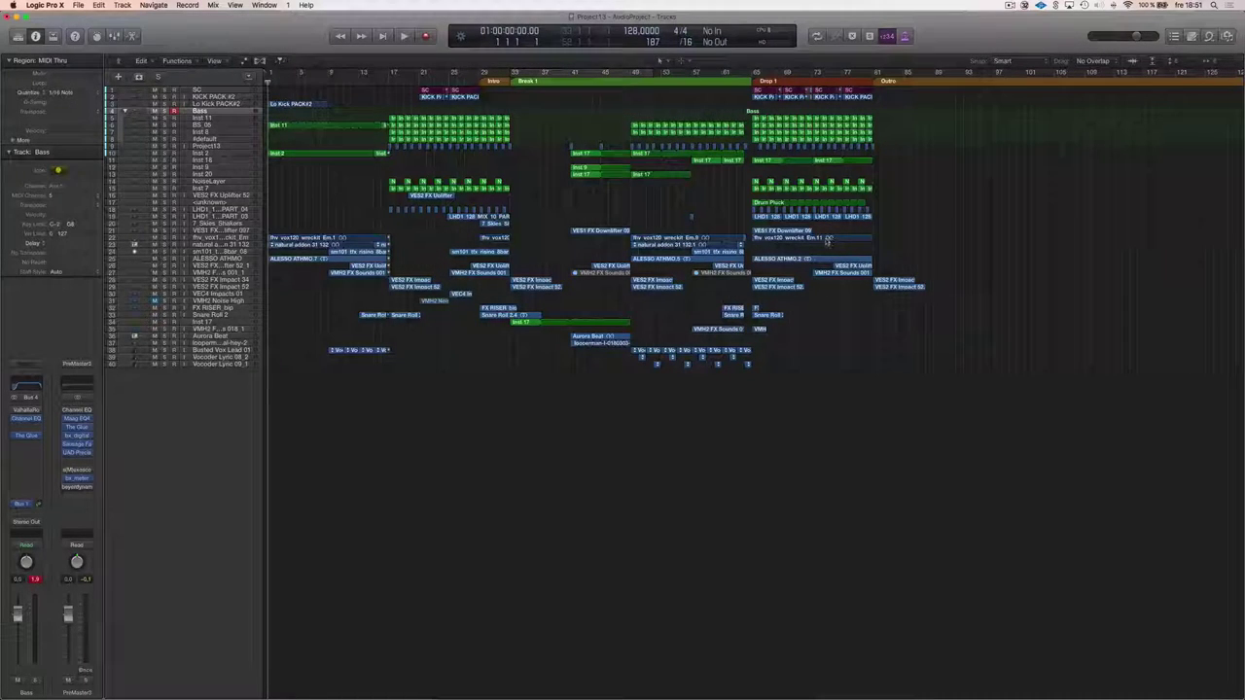
pyautogui.click(905, 227)
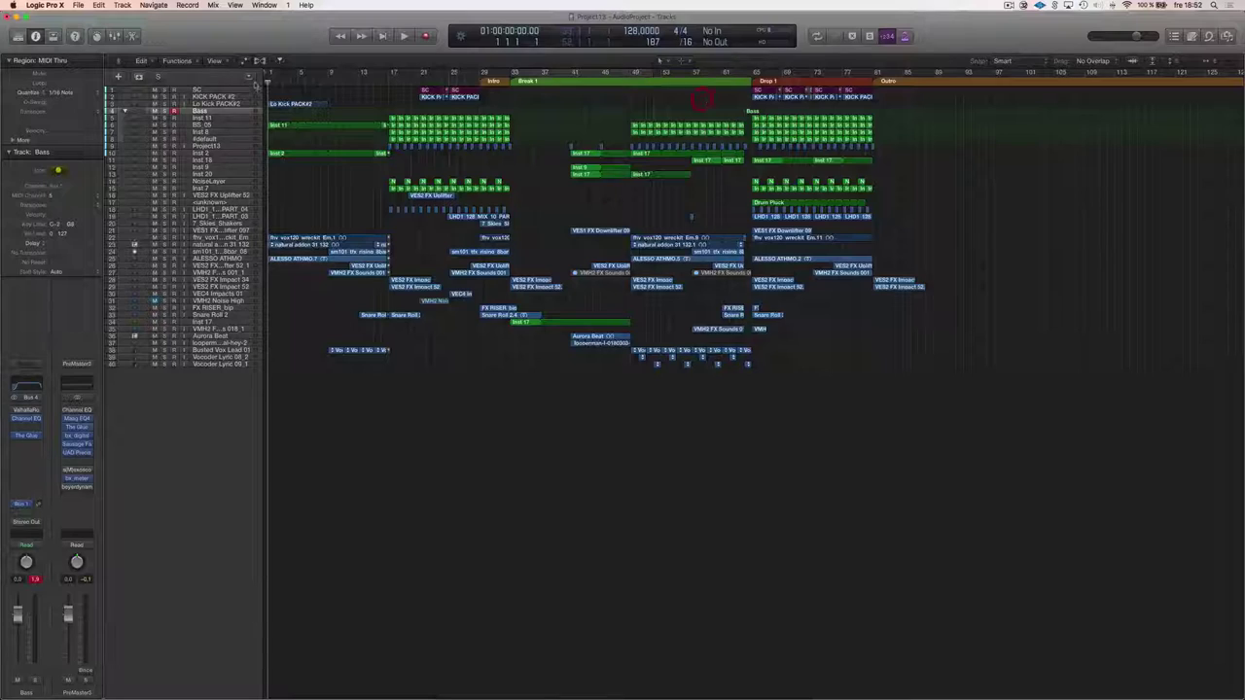
# Show the global tracks and place the Intro marker from bar 1 to bar 17
pyautogui.click(249, 76)
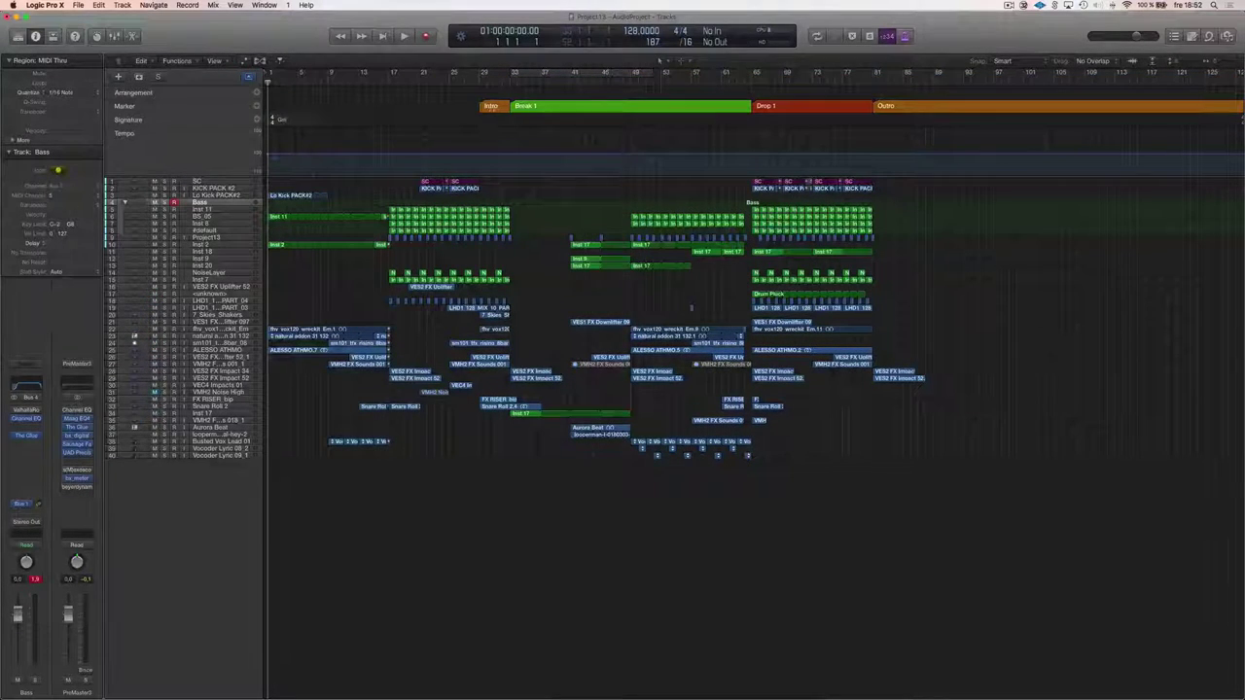
pyautogui.moveTo(491, 105); pyautogui.dragTo(281, 107)
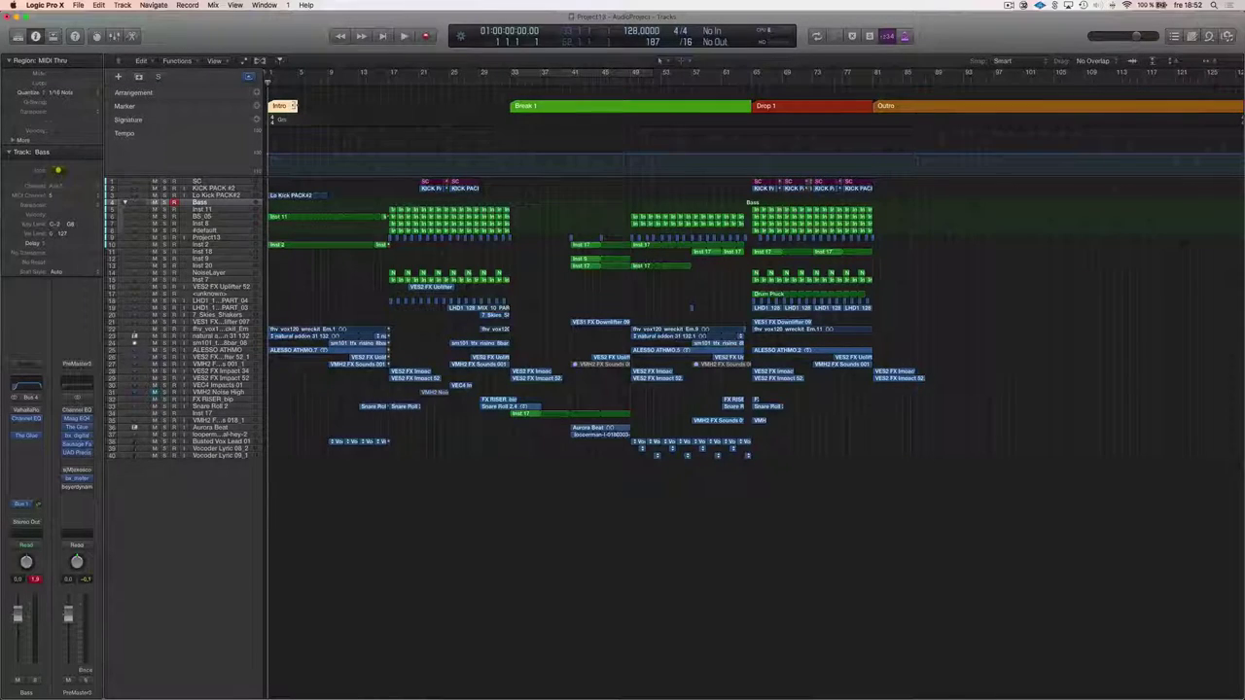
pyautogui.moveTo(296, 106); pyautogui.dragTo(386, 109)
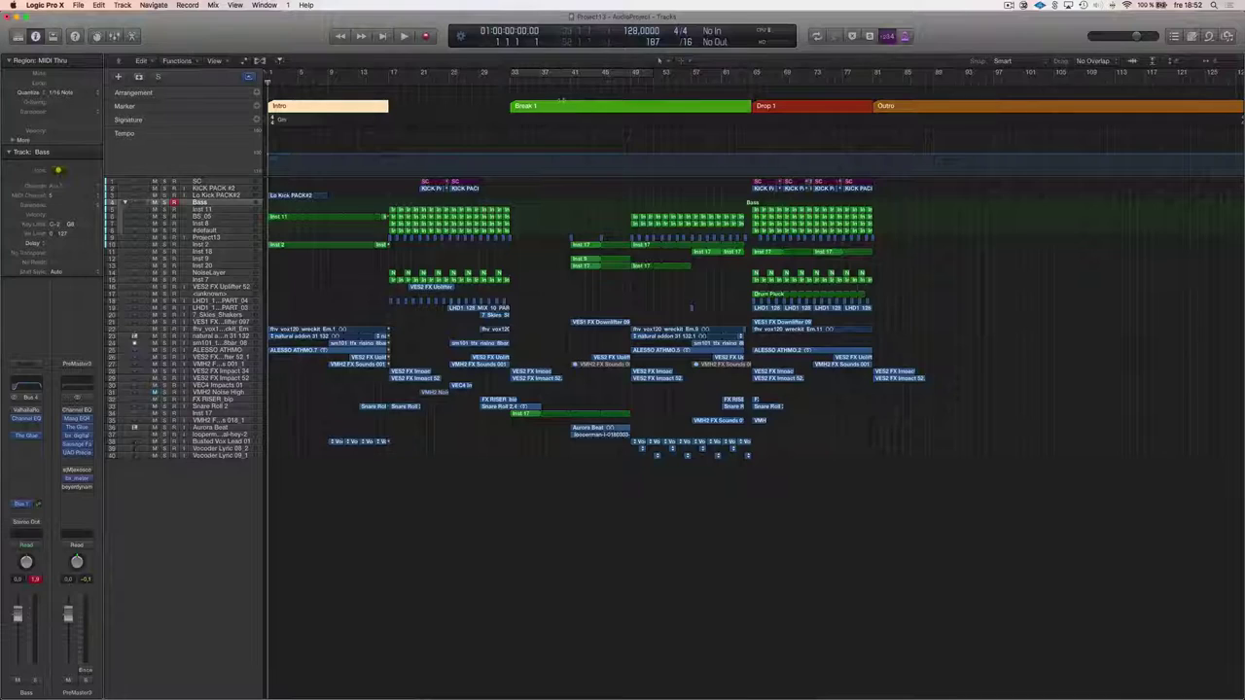
# Place the Break 1 marker at bars 17 to 21 and the Drop 1 marker at bars 21 to 33
pyautogui.moveTo(561, 105)
pyautogui.mouseDown()
pyautogui.moveTo(439, 107)
pyautogui.moveTo(491, 103)
pyautogui.mouseUp()
pyautogui.moveTo(748, 105); pyautogui.dragTo(417, 131)
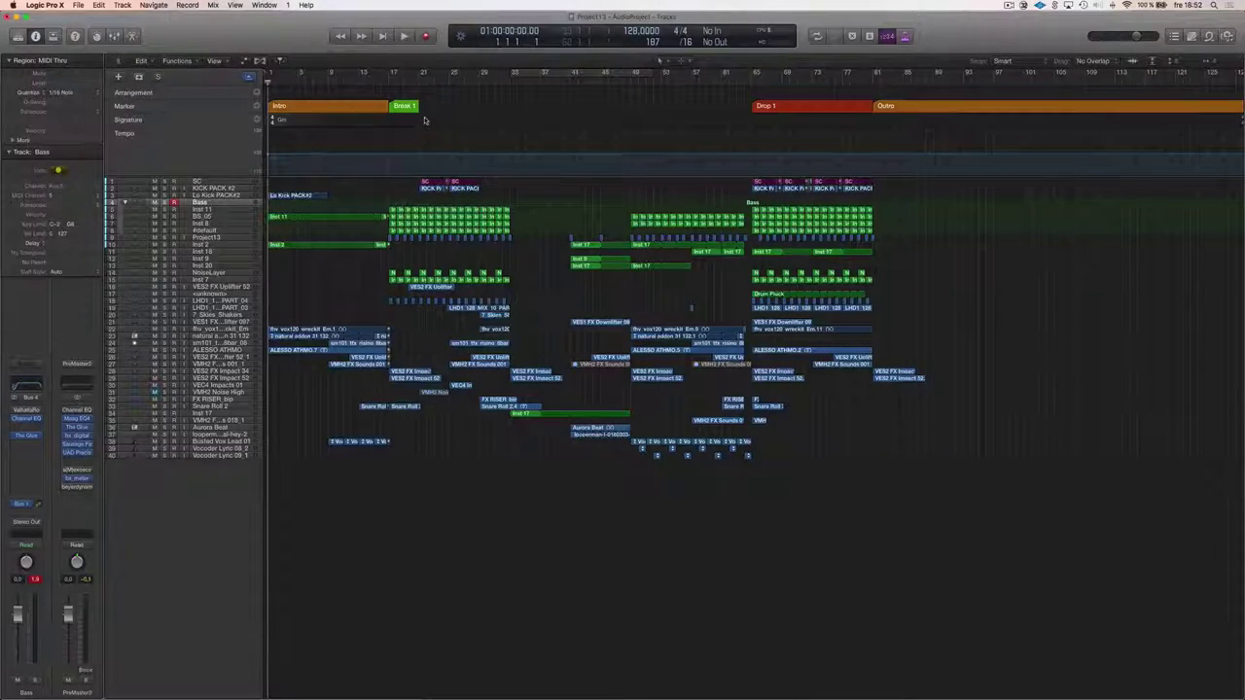
pyautogui.moveTo(816, 107)
pyautogui.mouseDown()
pyautogui.moveTo(482, 109)
pyautogui.moveTo(536, 109)
pyautogui.moveTo(507, 110)
pyautogui.mouseUp()
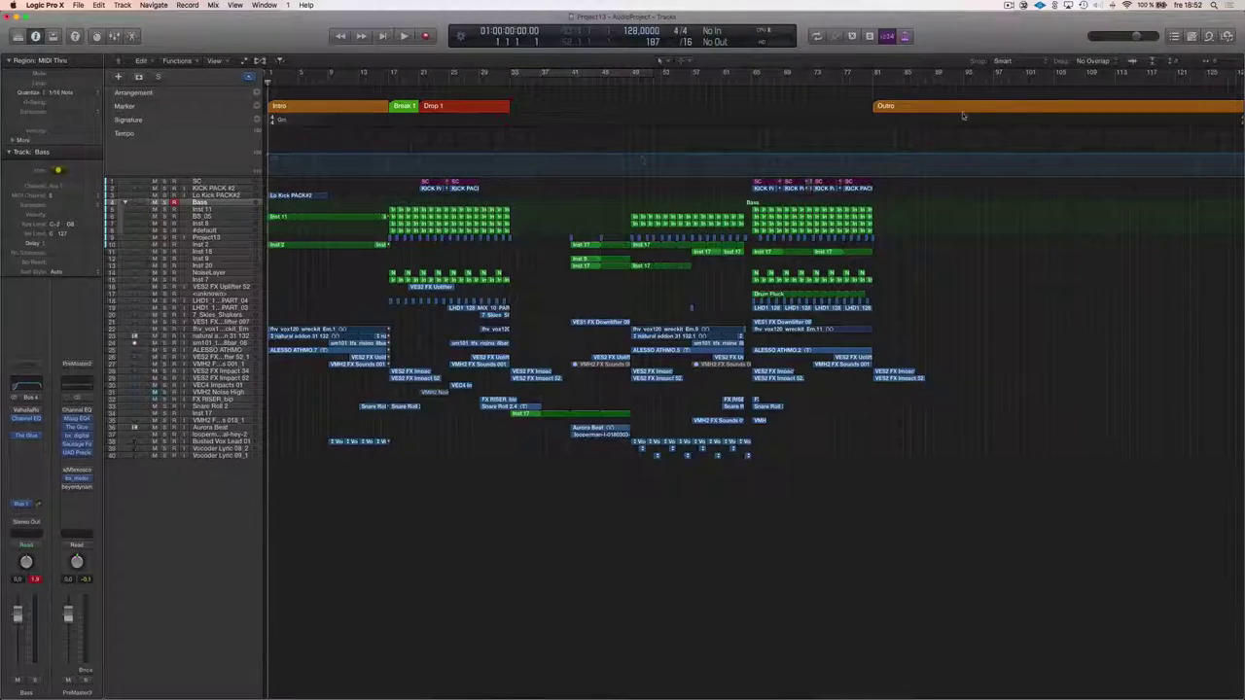
# Move the Break 1 marker to bar 33, directly behind Drop 1
pyautogui.click(437, 108)
pyautogui.click(410, 107)
pyautogui.moveTo(406, 107)
pyautogui.mouseDown()
pyautogui.moveTo(528, 115)
pyautogui.moveTo(514, 114)
pyautogui.mouseUp()
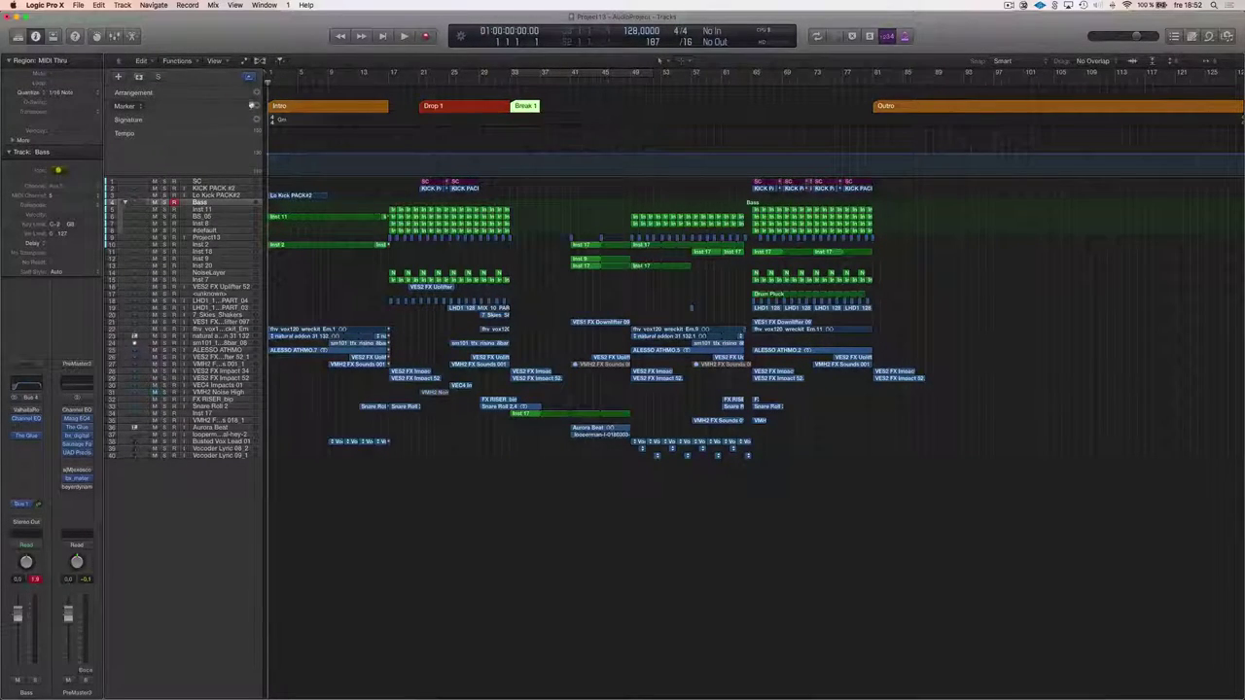
pyautogui.click(256, 106)
pyautogui.rightClick(257, 106)
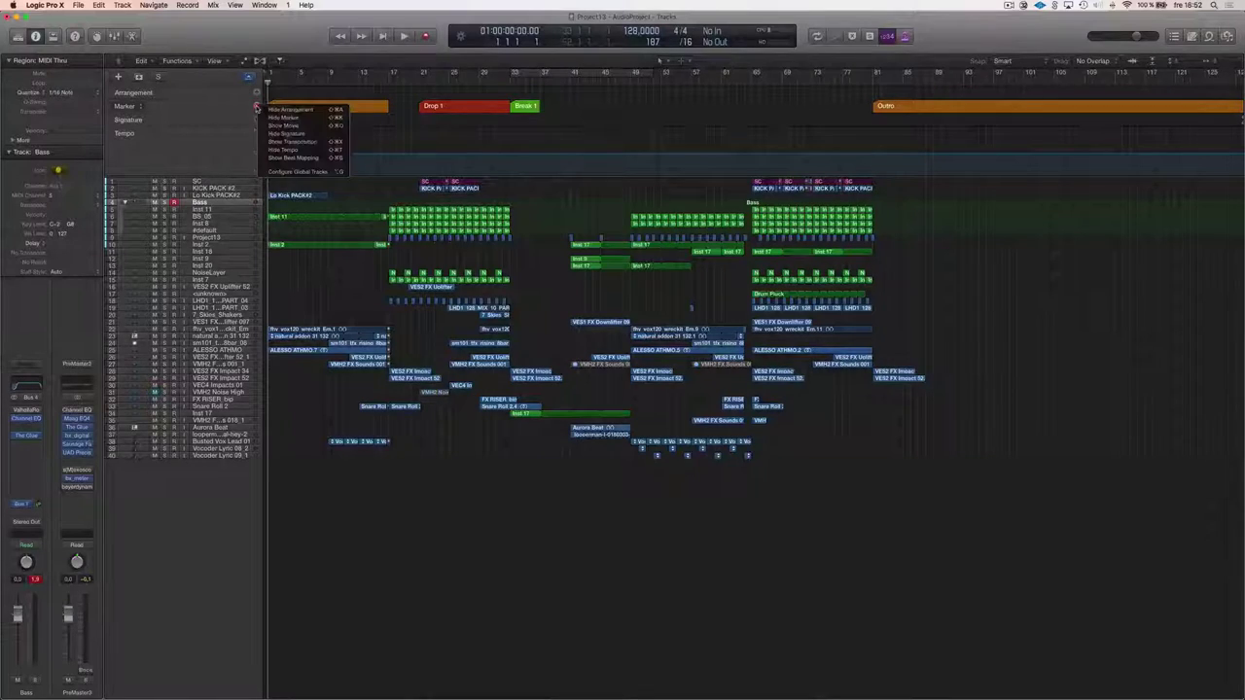
pyautogui.click(587, 105)
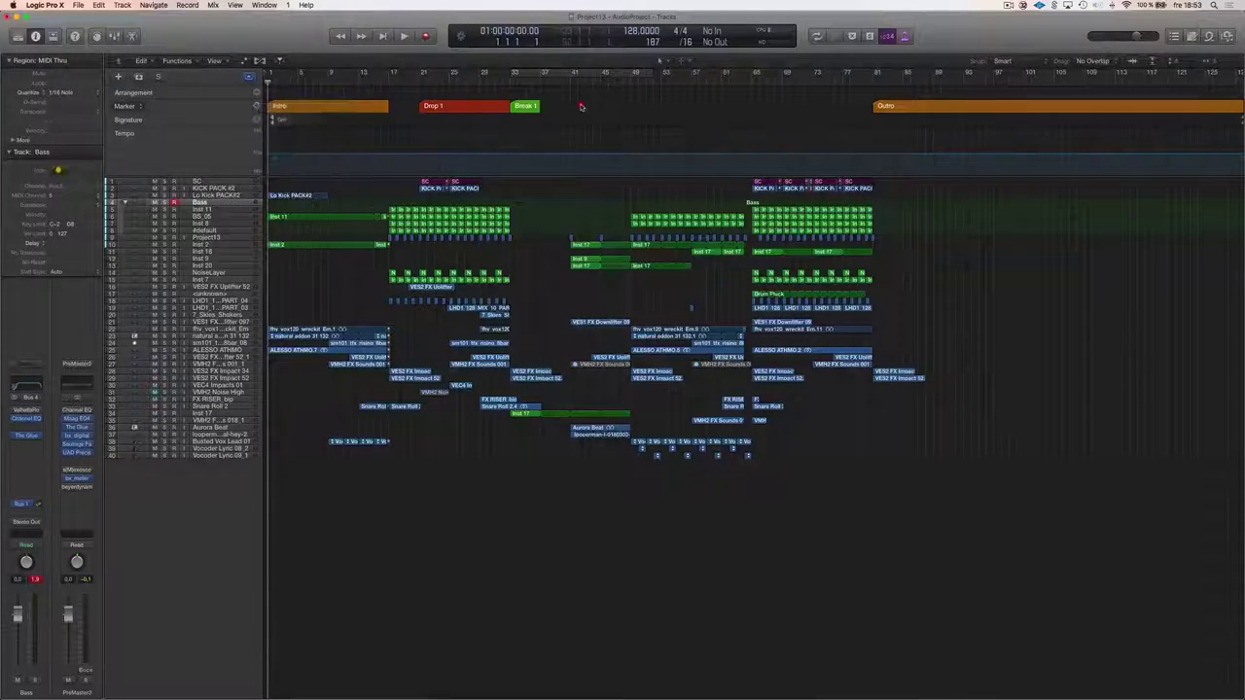
pyautogui.rightClick(633, 108)
pyautogui.click(636, 108)
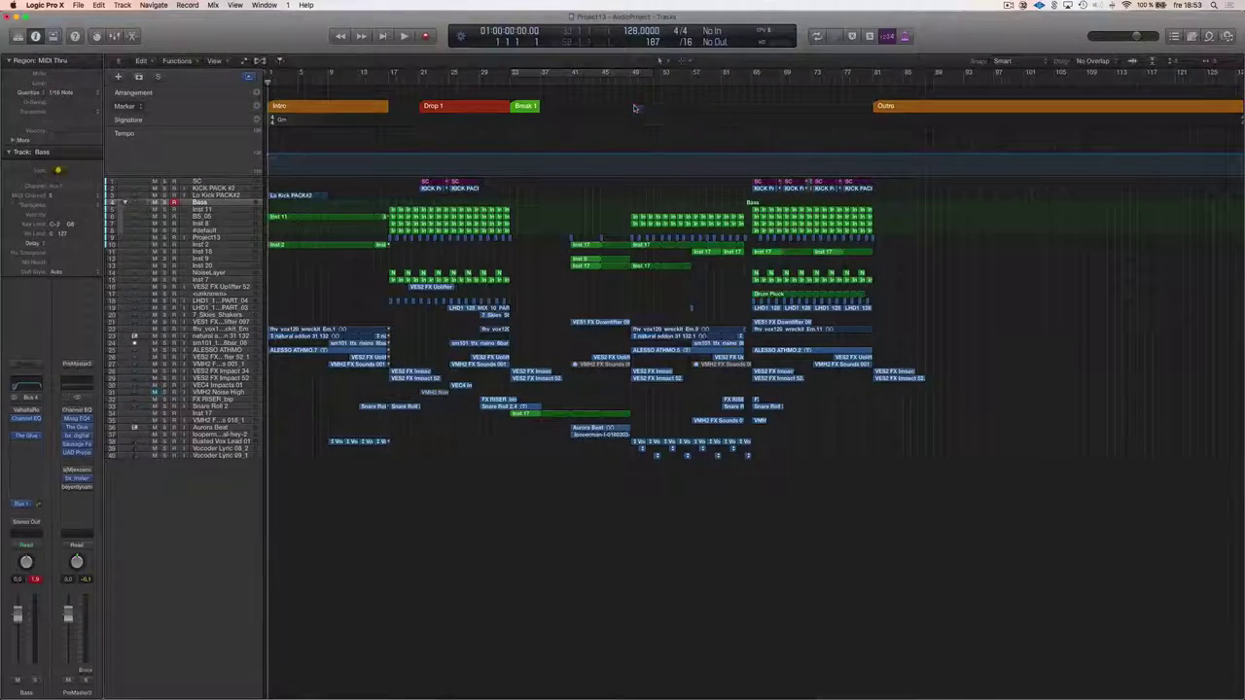
# Add three new markers at about bars 38, 46 and 55, and delete the leftover marker at bar 1
pyautogui.moveTo(319, 106); pyautogui.dragTo(632, 109)
pyautogui.moveTo(552, 105)
pyautogui.mouseDown()
pyautogui.moveTo(277, 107)
pyautogui.moveTo(570, 110)
pyautogui.mouseUp()
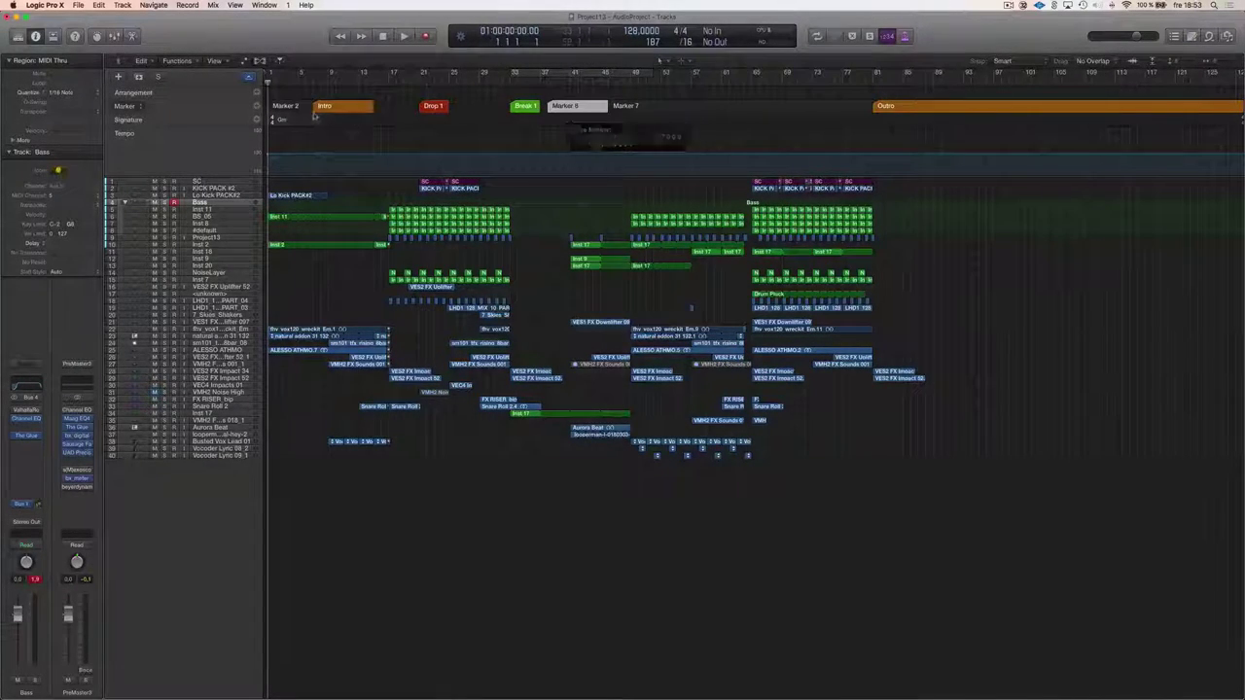
pyautogui.moveTo(287, 107); pyautogui.dragTo(697, 110)
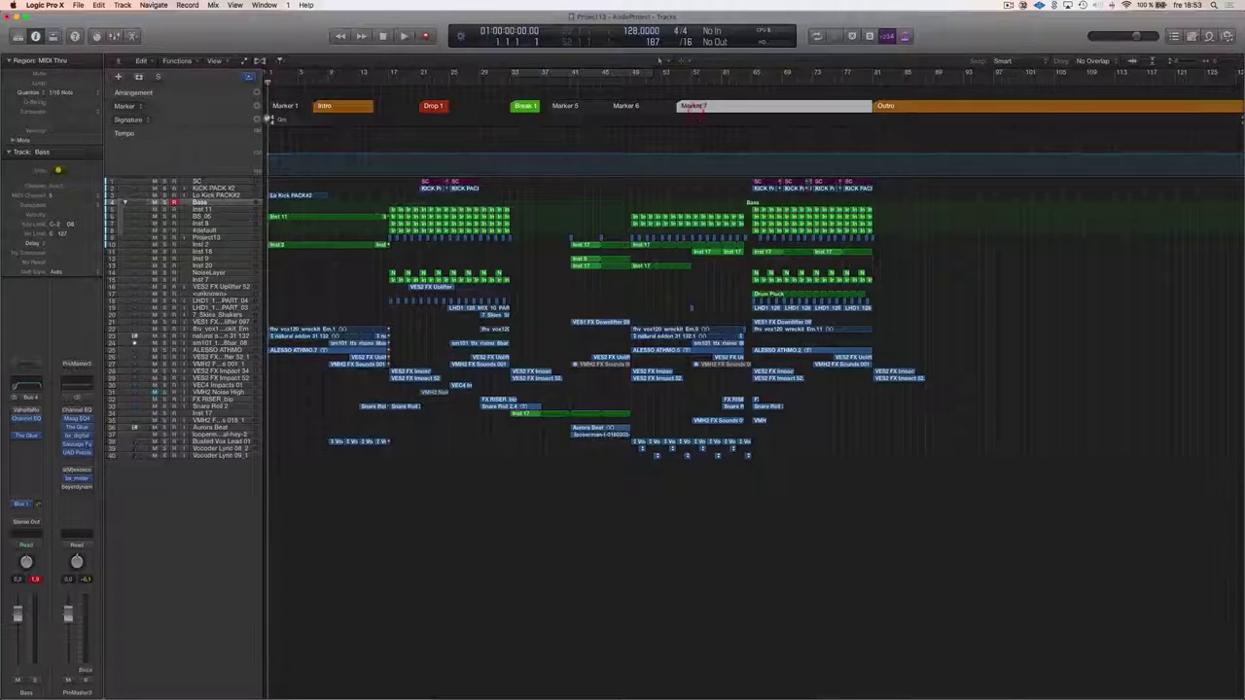
pyautogui.click(293, 107)
pyautogui.press('BackSpace')
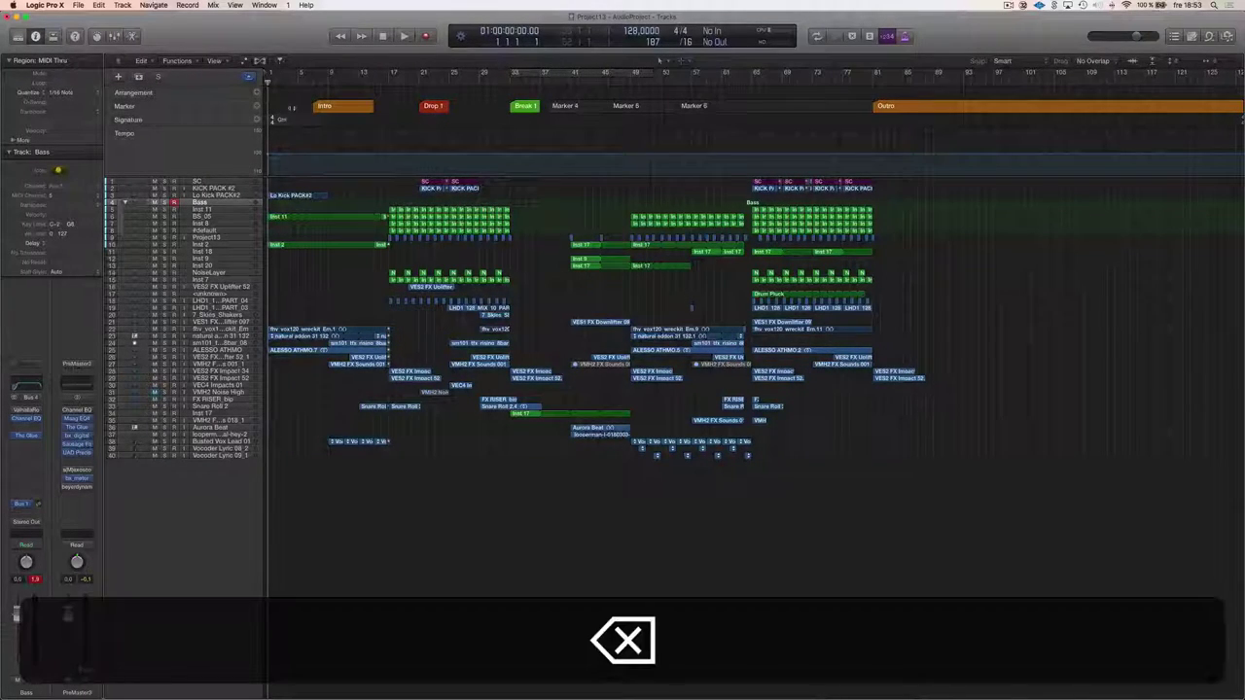
# Restore the Intro marker to bars 1 to 17 and move the Break 1 marker to bar 17
pyautogui.moveTo(362, 107); pyautogui.dragTo(318, 108)
pyautogui.moveTo(433, 107); pyautogui.dragTo(425, 108)
pyautogui.moveTo(327, 107)
pyautogui.mouseDown()
pyautogui.moveTo(455, 107)
pyautogui.moveTo(434, 107)
pyautogui.mouseUp()
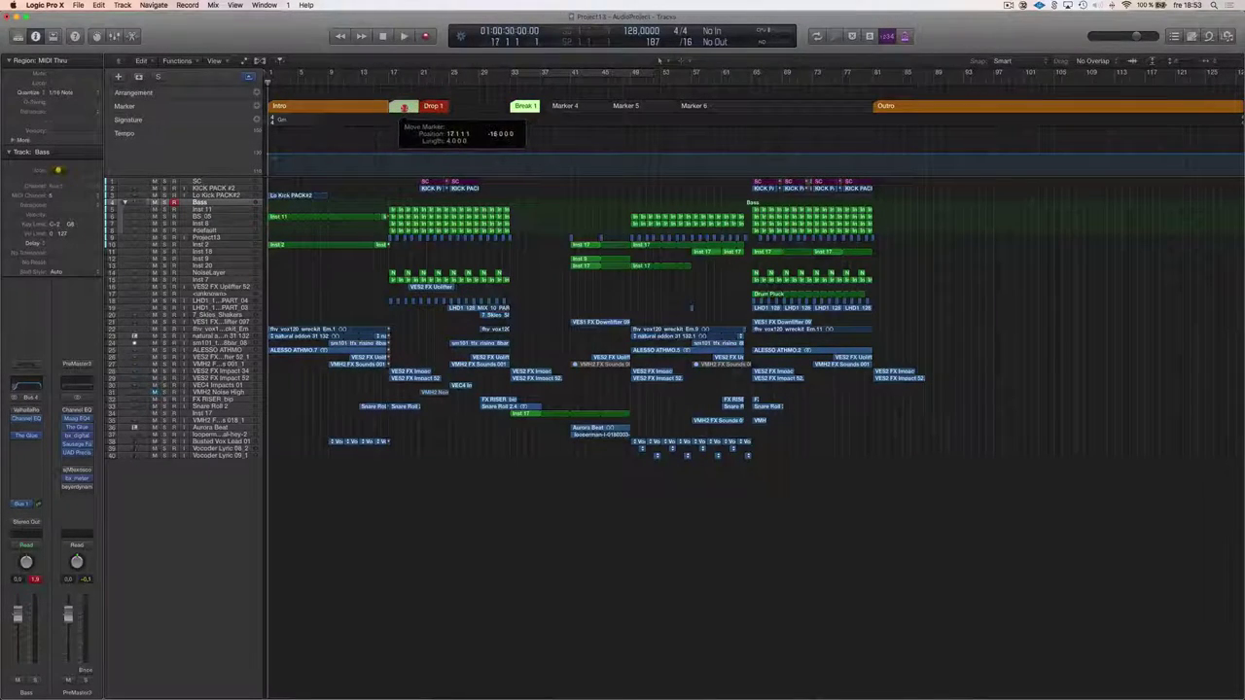
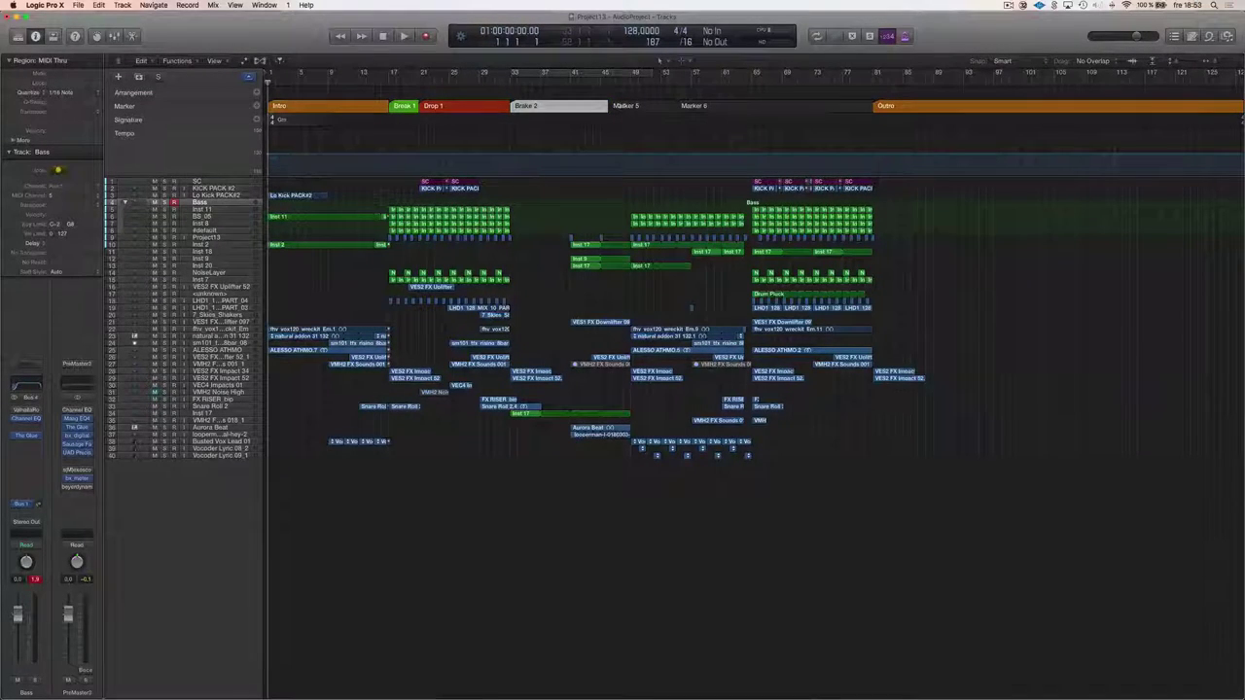
# Move the first unnamed marker after Brake 2 to bar 49 and delete it
pyautogui.moveTo(622, 106); pyautogui.dragTo(645, 107)
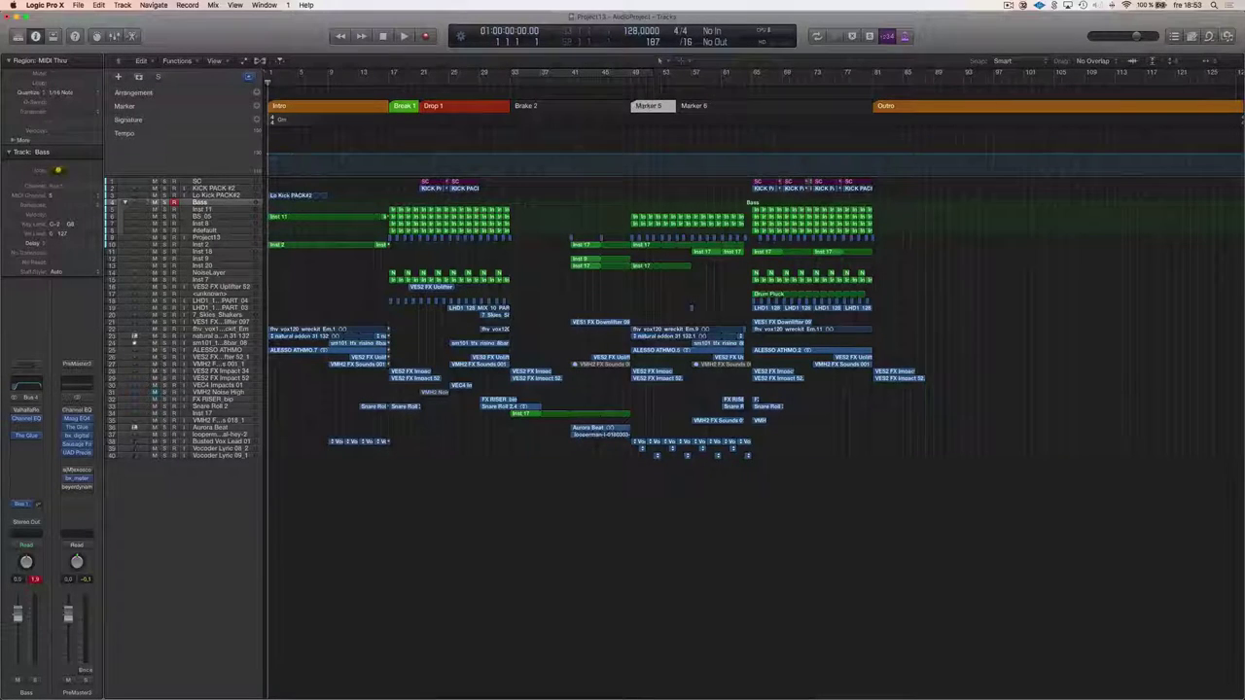
pyautogui.click(692, 105)
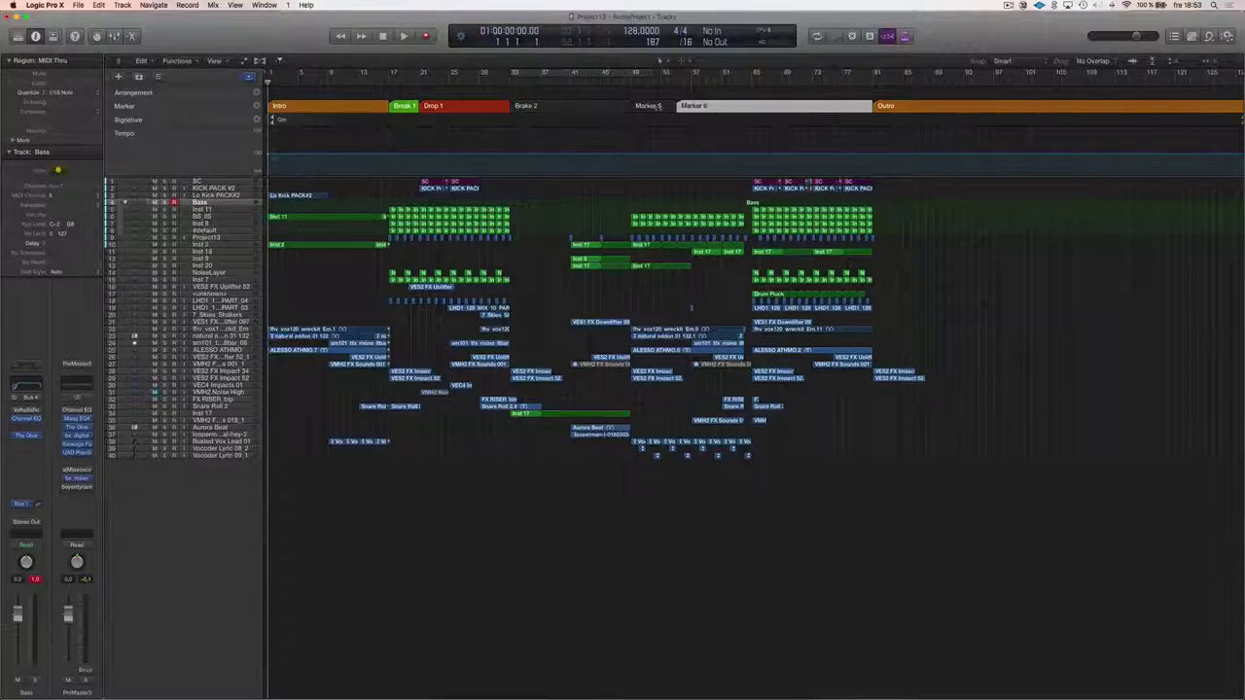
pyautogui.click(658, 106)
pyautogui.press('BackSpace')
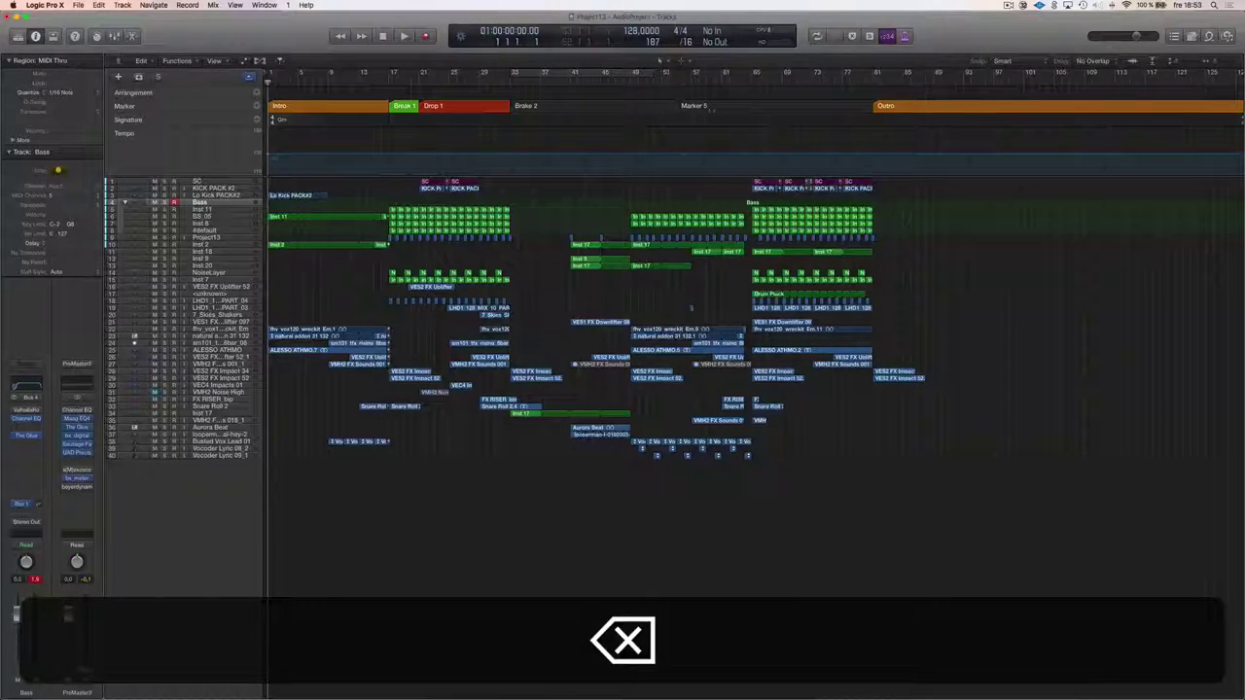
# Move the remaining unnamed marker to bar 65 and rename it Drop 2
pyautogui.moveTo(782, 111); pyautogui.dragTo(790, 111)
pyautogui.doubleClick(782, 114)
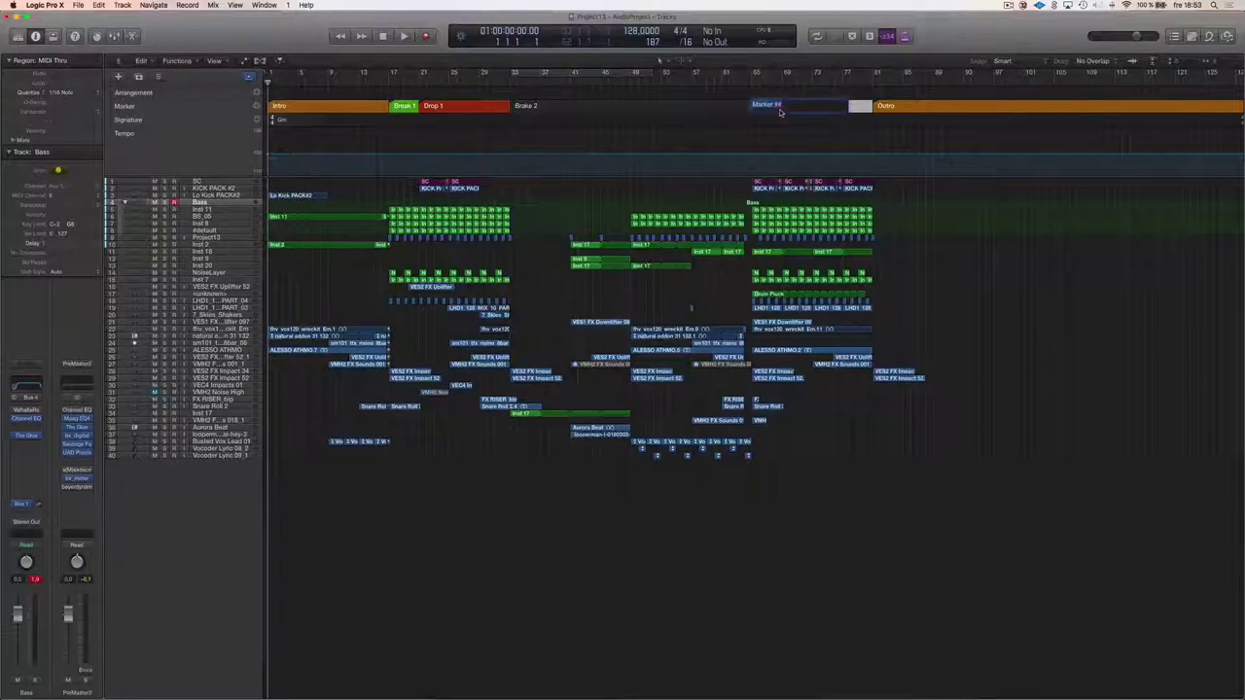
pyautogui.write('Drop 2')
pyautogui.press('Return')
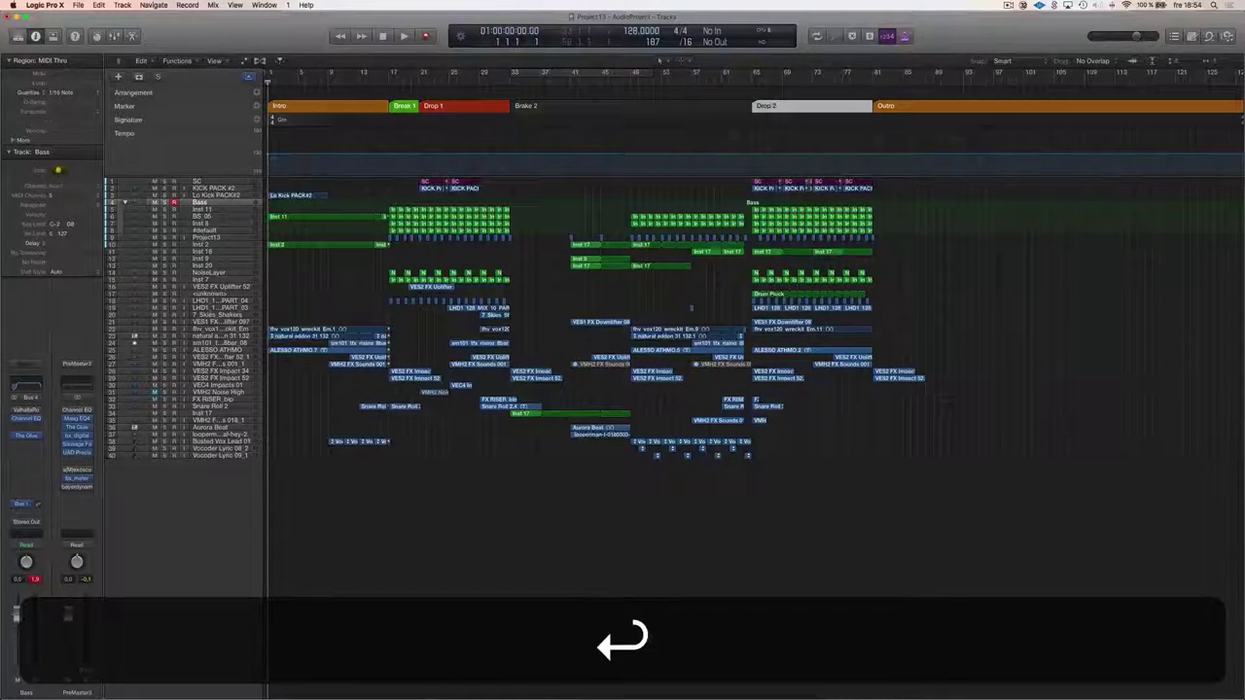
# Try to shorten the Brake 2 marker so it ends at bar 49
pyautogui.click(692, 111)
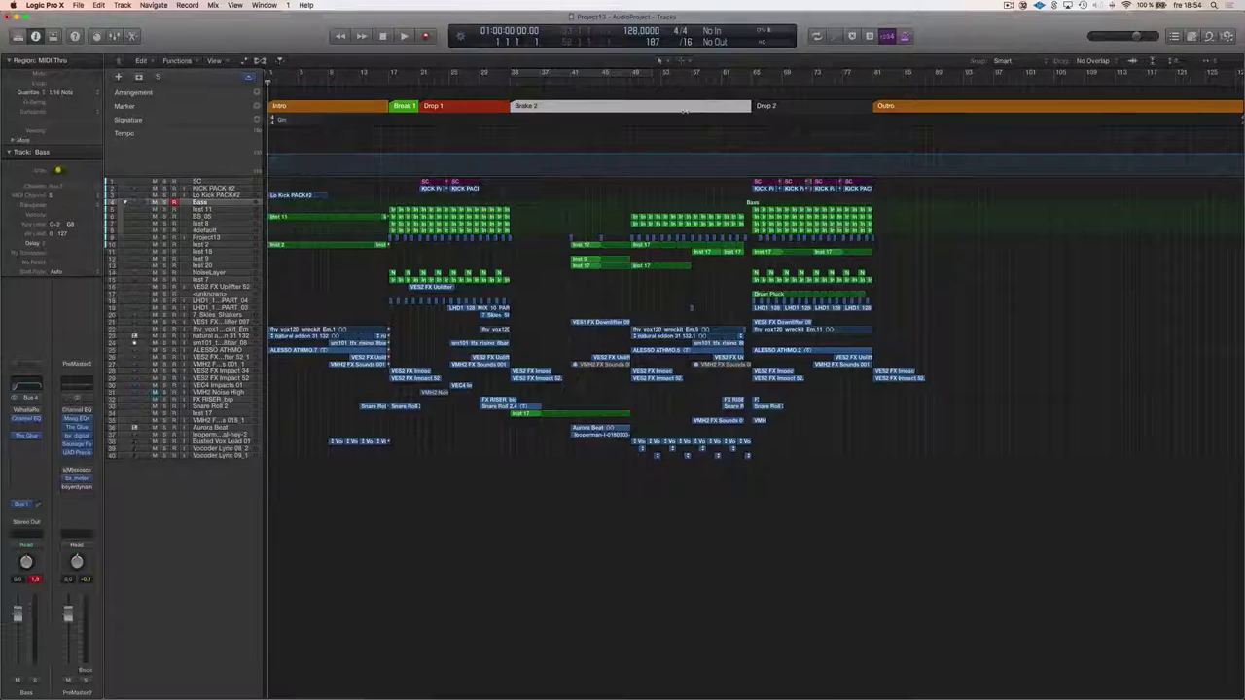
pyautogui.moveTo(750, 107); pyautogui.dragTo(630, 112)
pyautogui.doubleClick(778, 109)
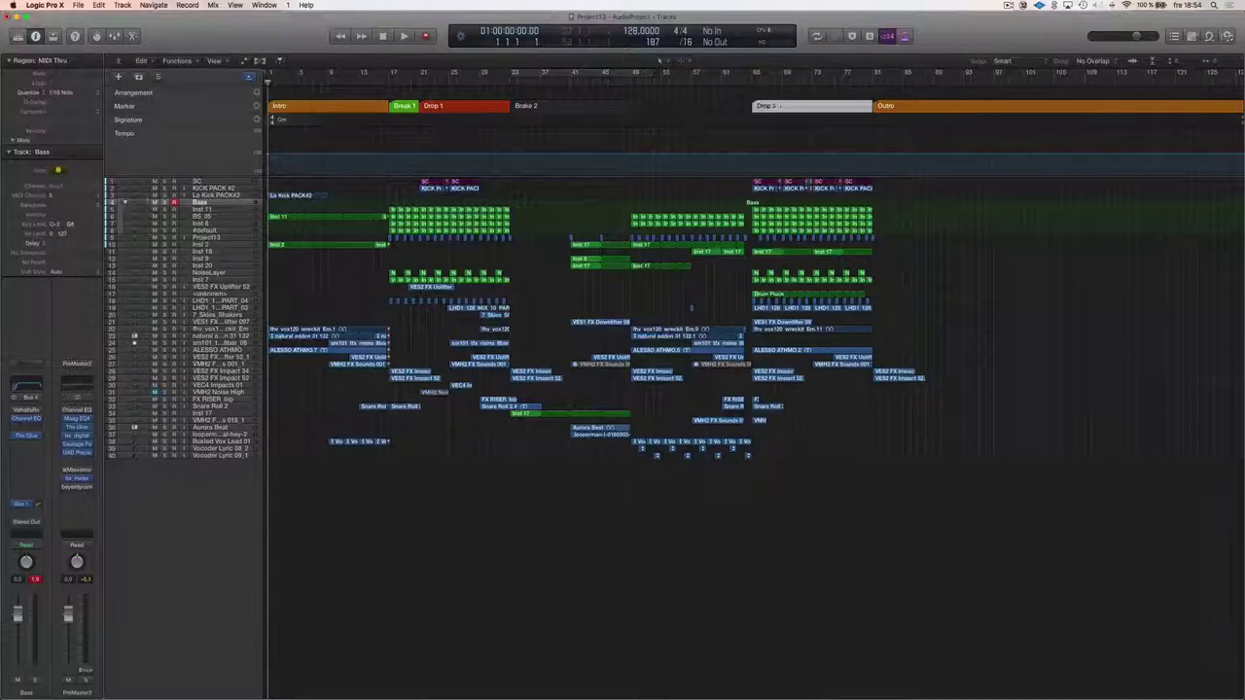
pyautogui.click(699, 108)
pyautogui.press('Delete')
pyautogui.rightClick(708, 105)
pyautogui.click(464, 120)
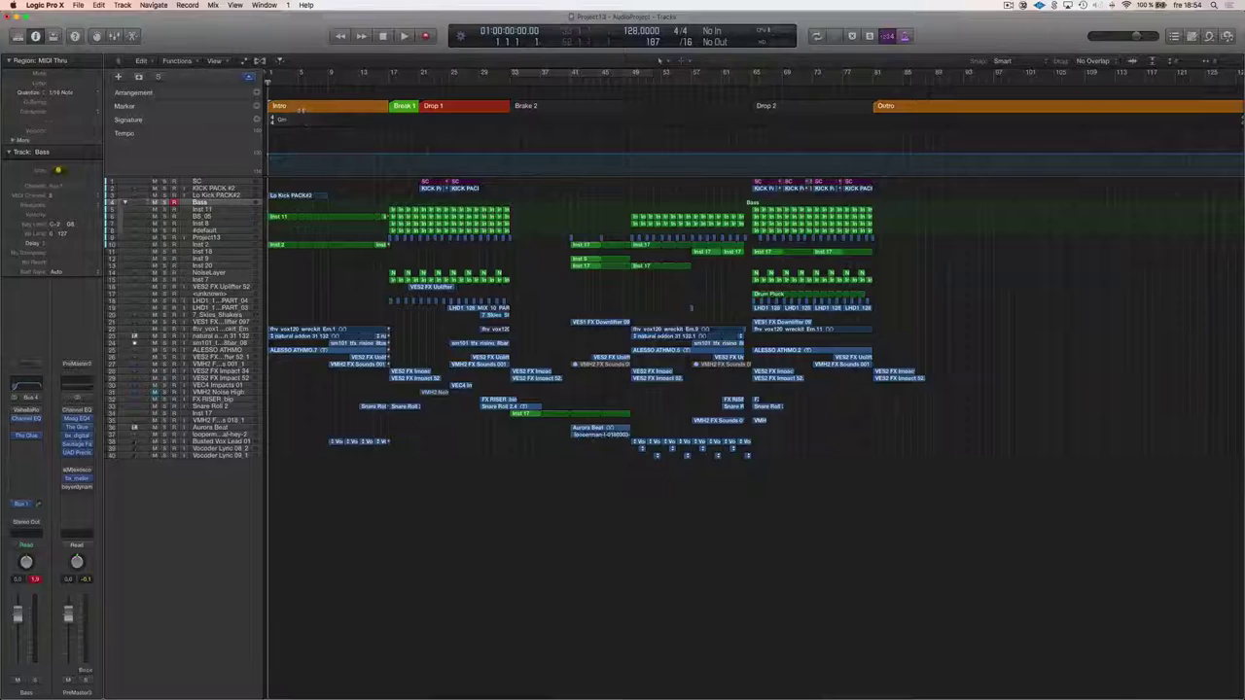
# Add a new marker at bar 49, between Brake 2 and Drop 2, and name it Build Up
pyautogui.click(274, 107)
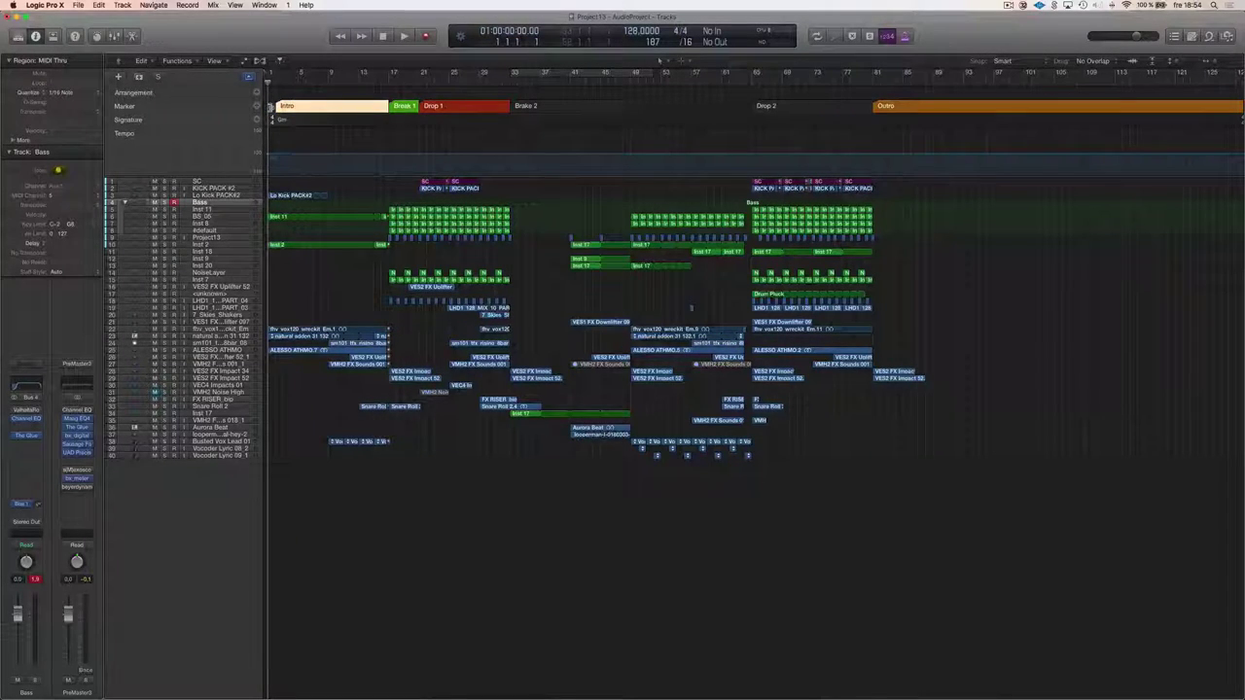
pyautogui.click(273, 106)
pyautogui.click(272, 106)
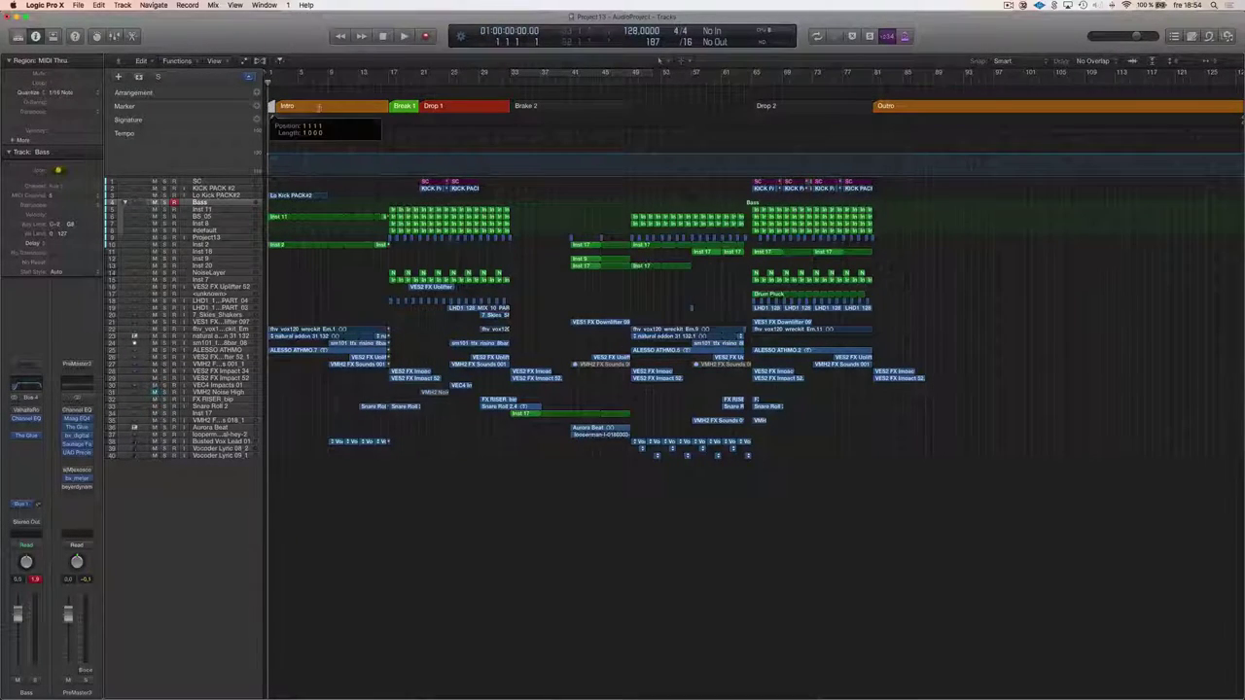
pyautogui.moveTo(295, 106); pyautogui.dragTo(638, 111)
pyautogui.doubleClick(650, 109)
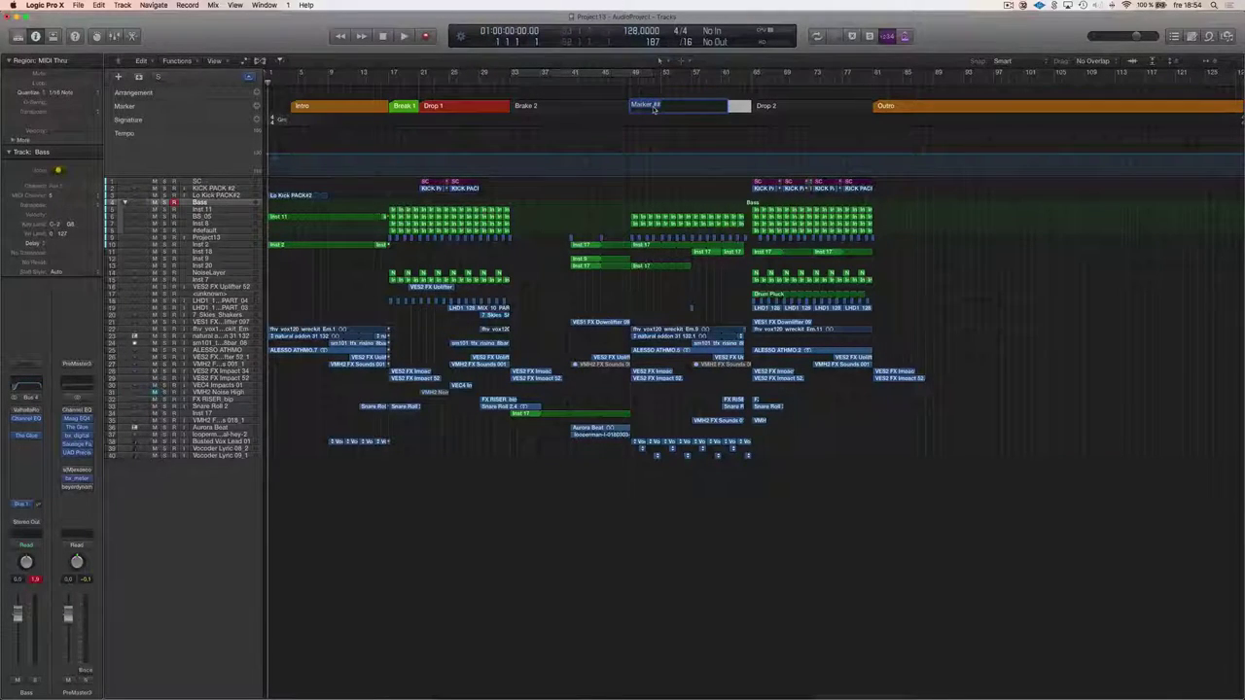
pyautogui.write('Build u')
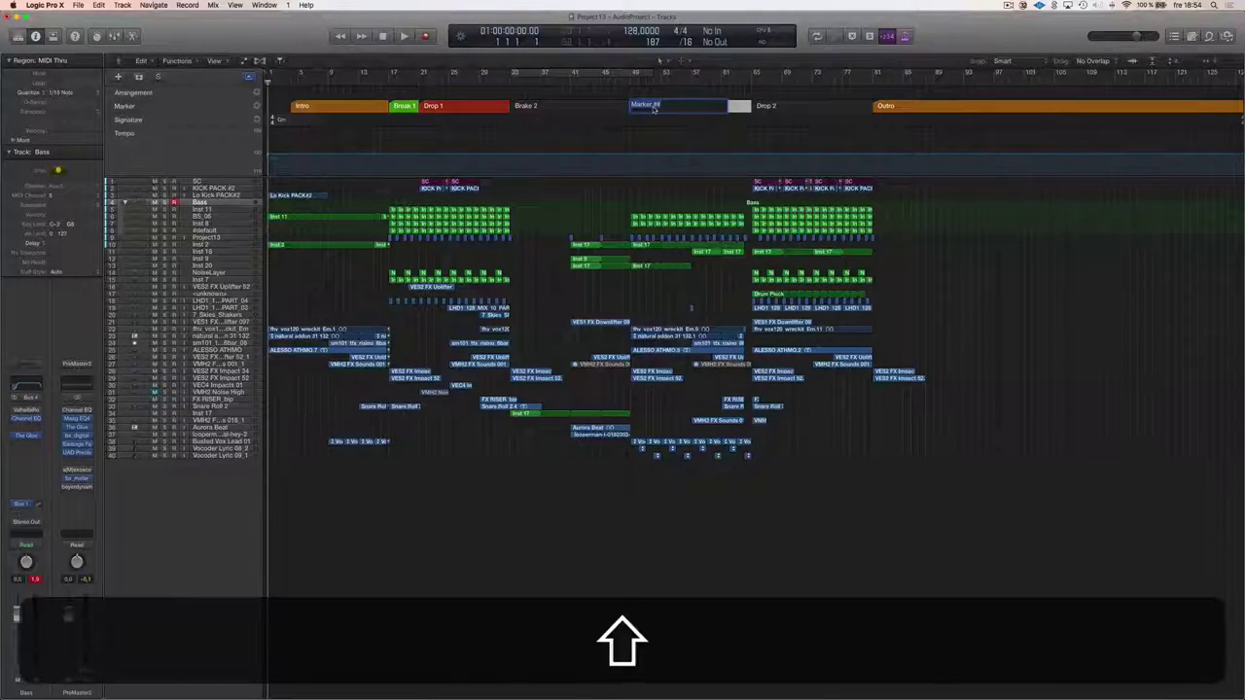
pyautogui.hotkey('shift', 'BackSpace')
pyautogui.write('U')
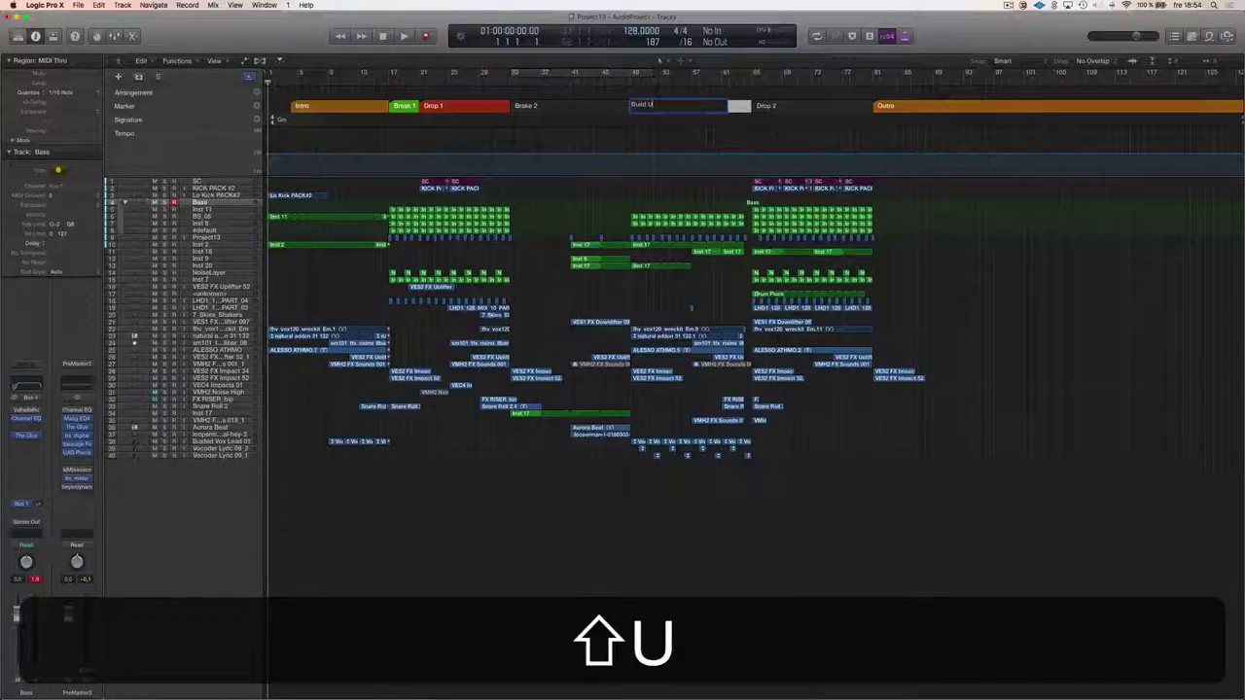
pyautogui.press('Return')
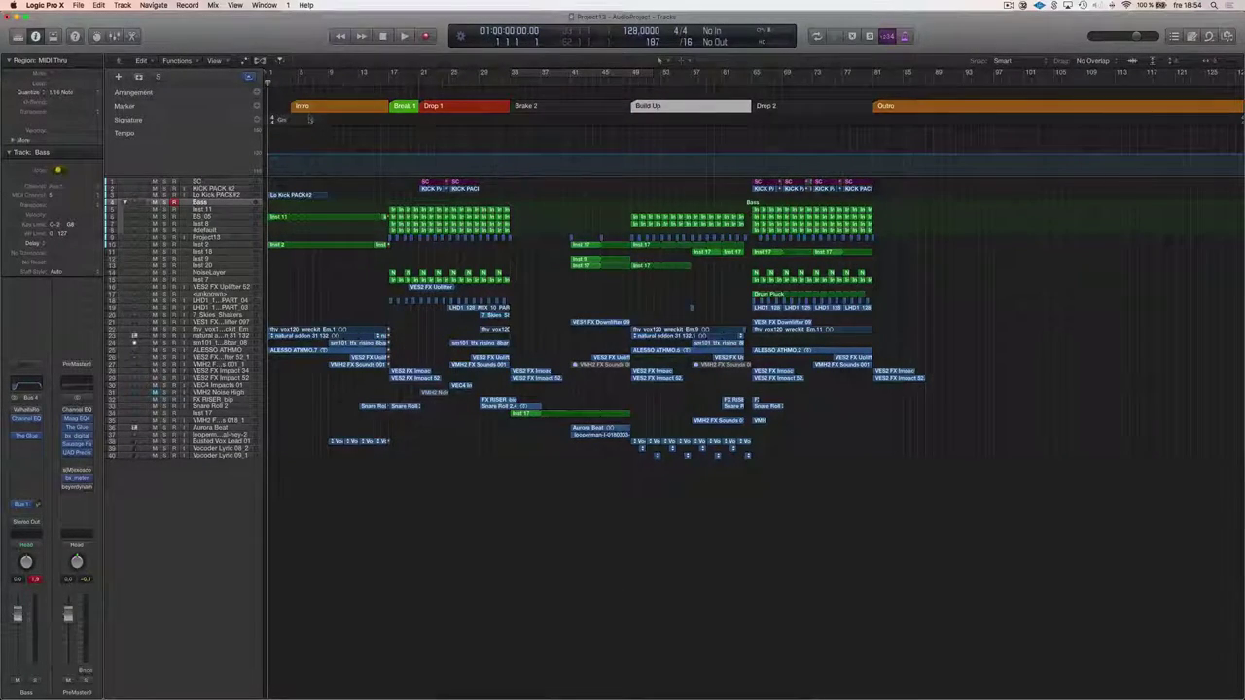
# Reset the Intro marker to start at bar 1 and extend it to bar 17
pyautogui.click(292, 107)
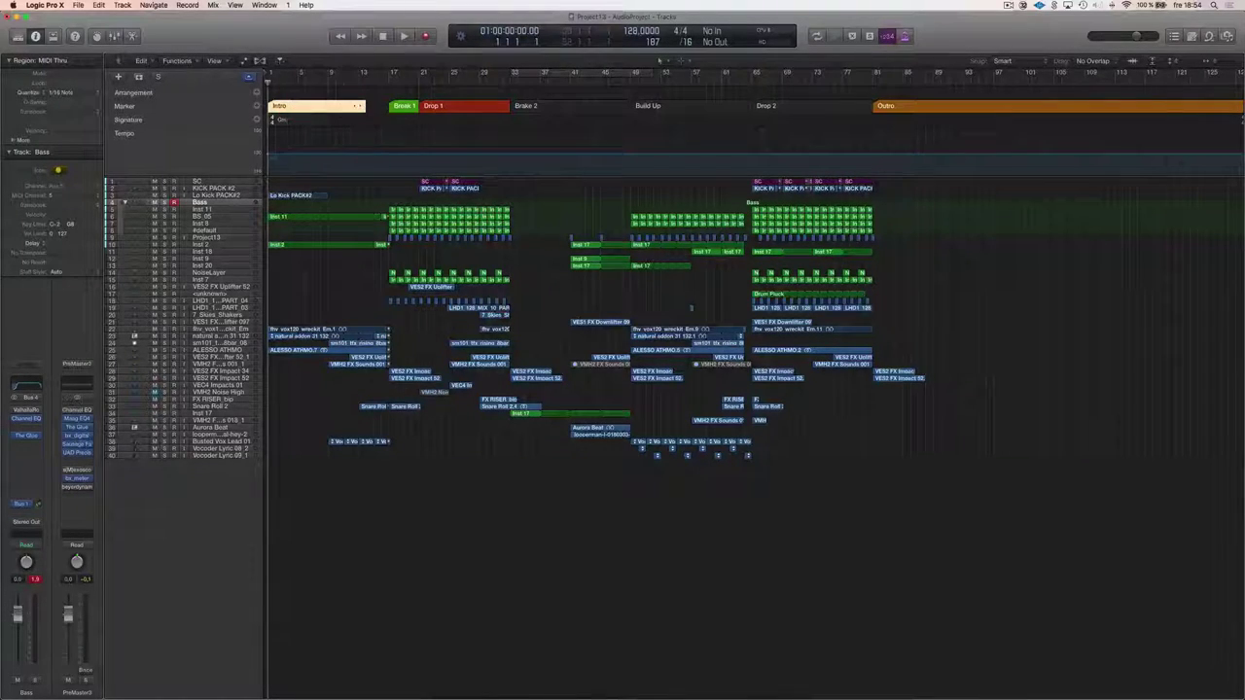
pyautogui.moveTo(361, 107); pyautogui.dragTo(391, 106)
pyautogui.click(424, 151)
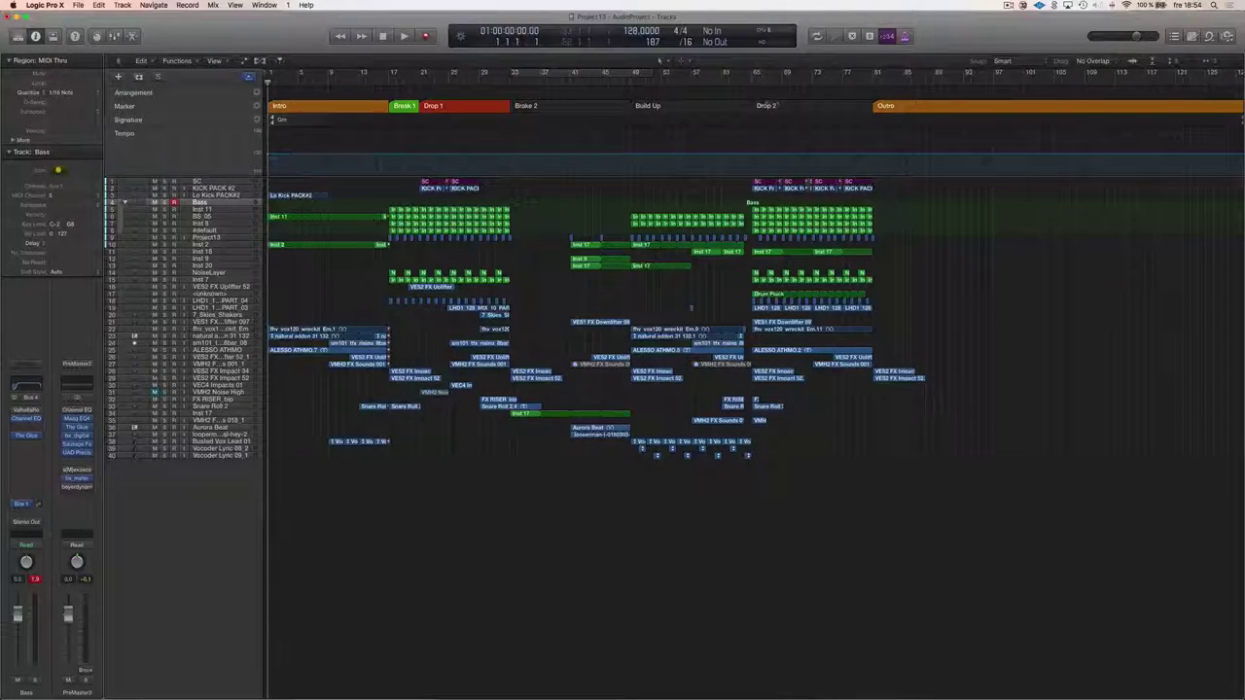
# Colour the Brake 2 marker blue, the Build Up marker magenta and the Drop 2 marker green
pyautogui.hotkey('alt', 'c')
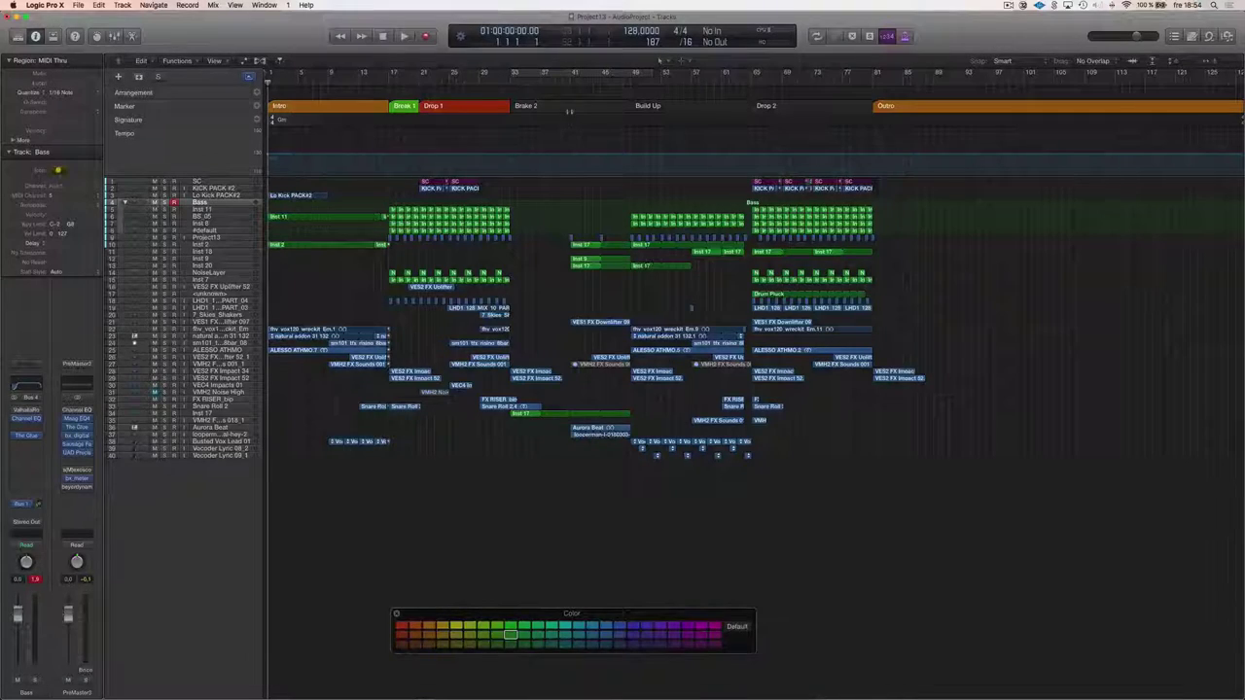
pyautogui.click(570, 107)
pyautogui.click(631, 626)
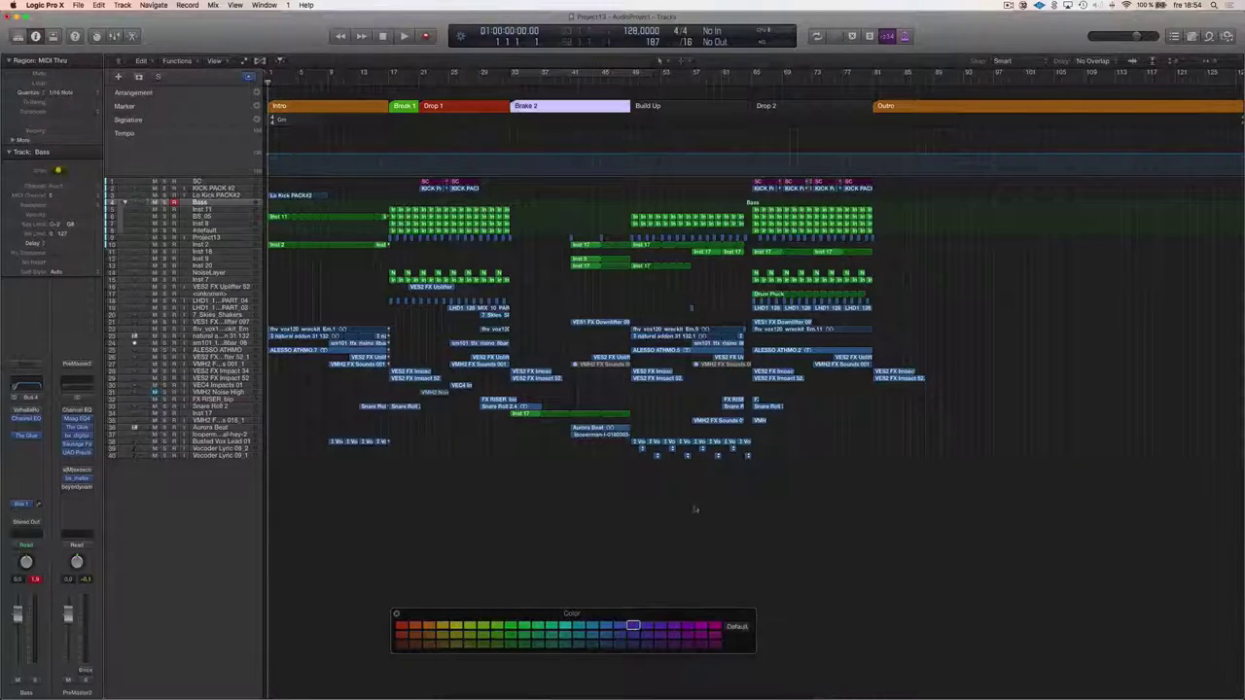
pyautogui.click(664, 105)
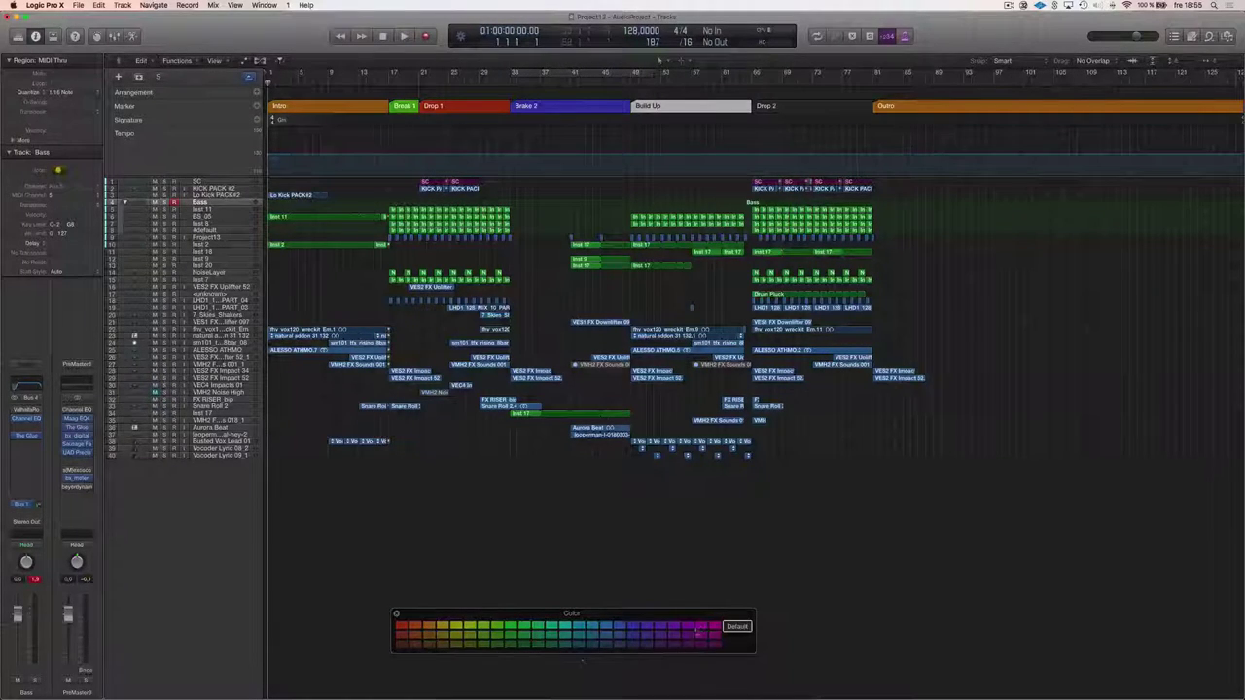
pyautogui.click(714, 626)
pyautogui.click(763, 106)
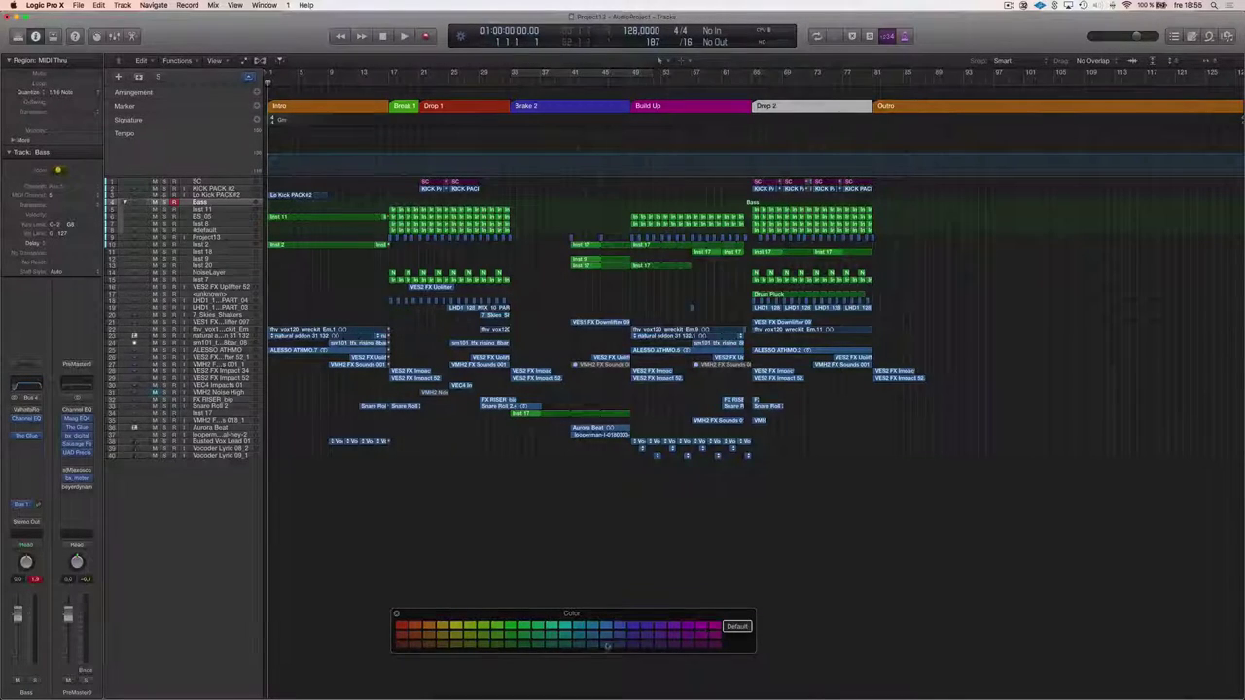
pyautogui.click(509, 635)
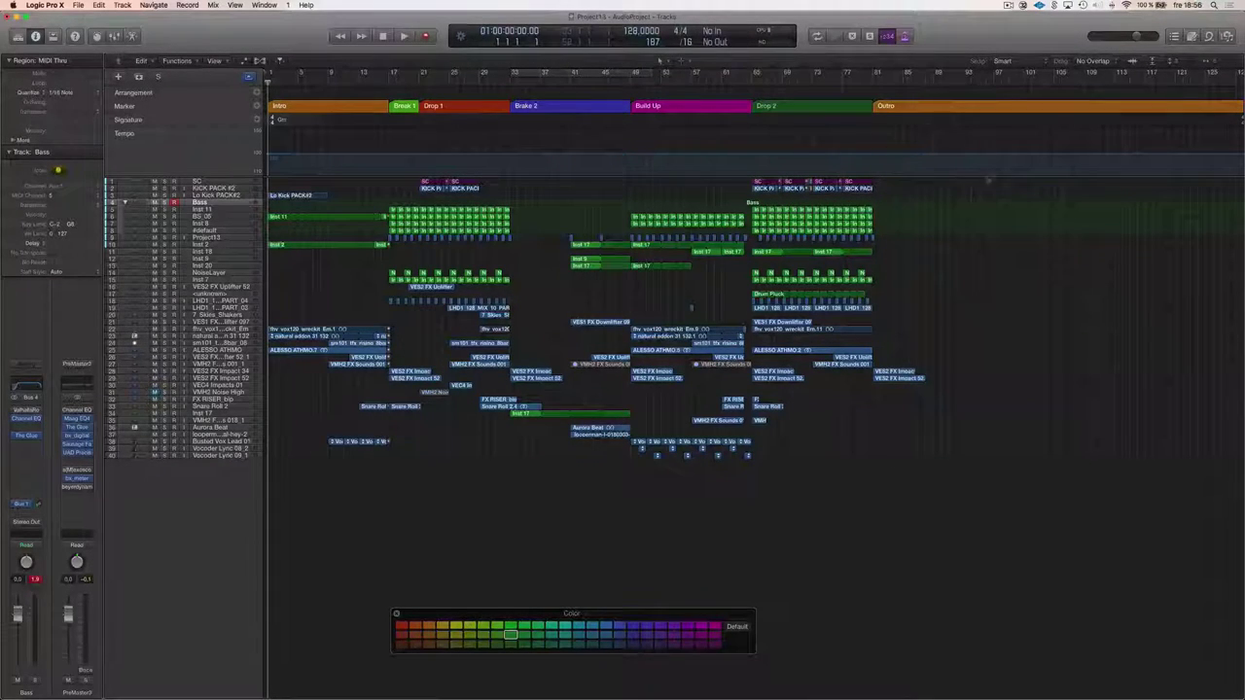
# Hide the global tracks and make SC the active track with none of its regions selected
pyautogui.press('g')
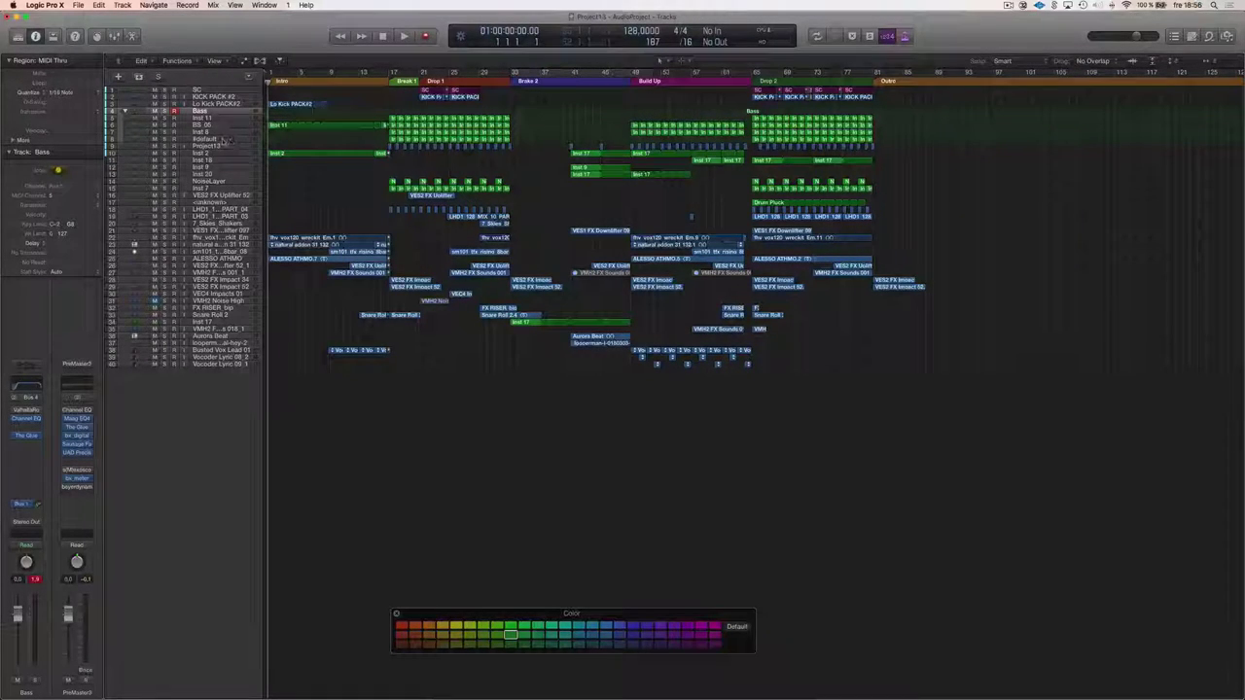
pyautogui.click(199, 91)
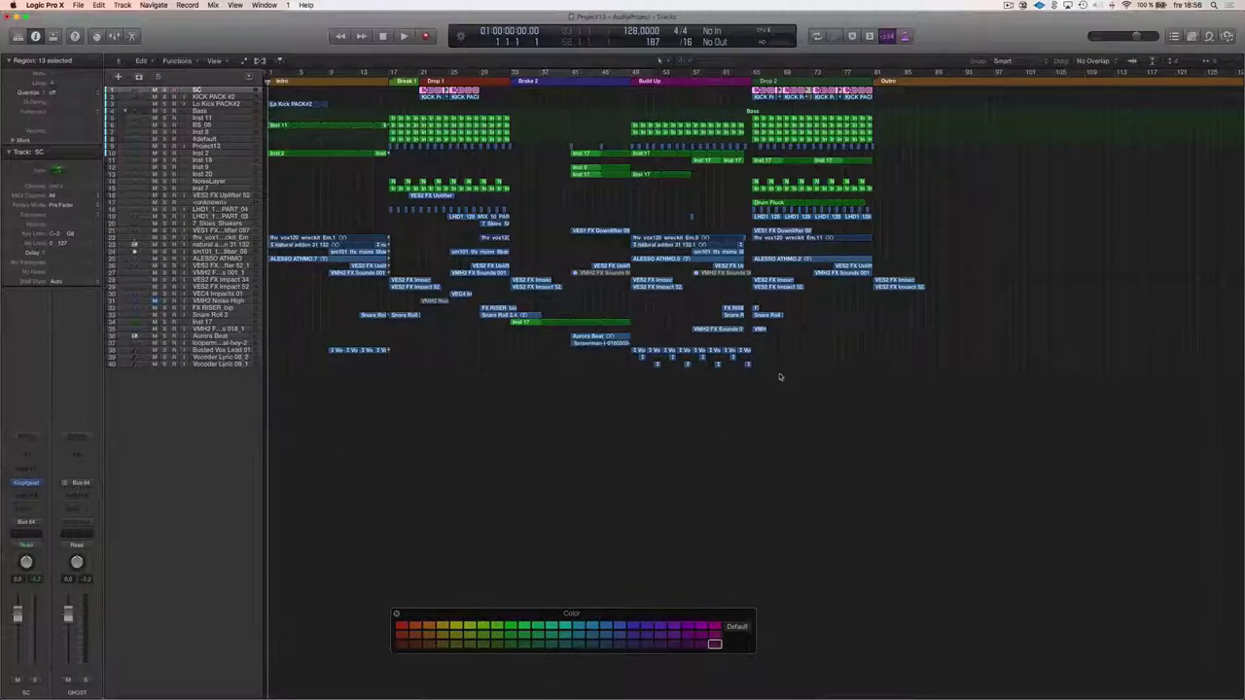
pyautogui.click(978, 200)
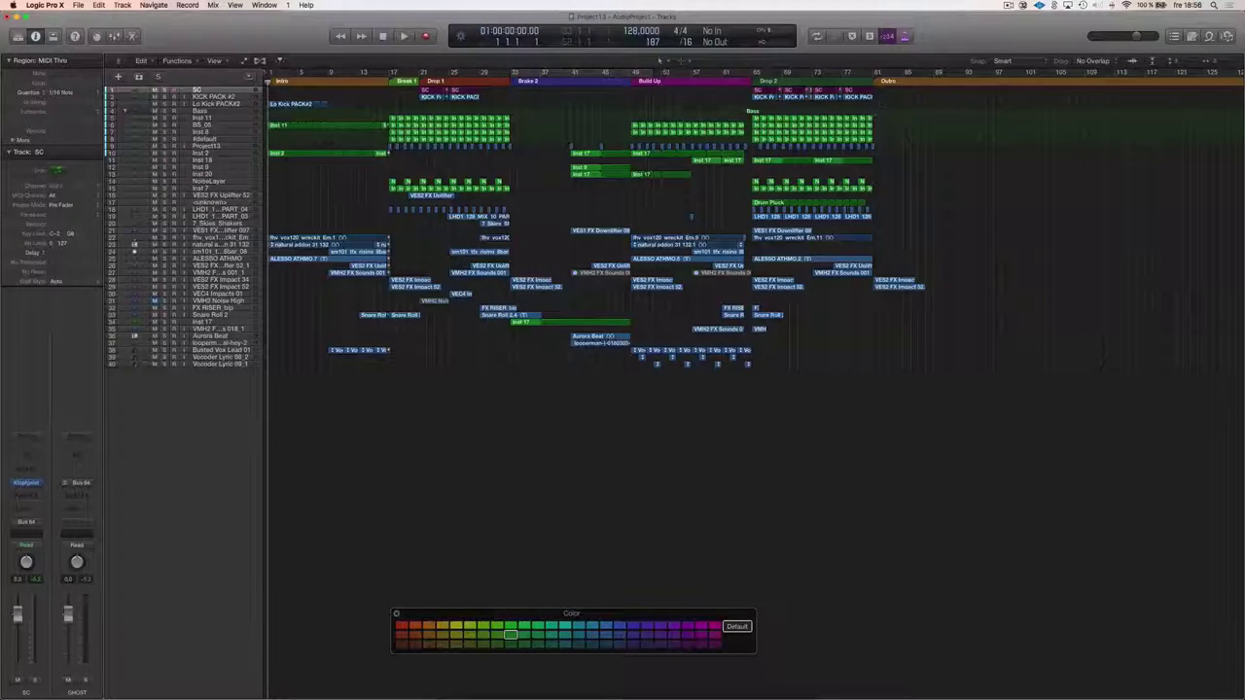
# Set the cycle range over the Intro, move it to Drop 2 at bars 65 to 81, and play that section
pyautogui.moveTo(273, 74); pyautogui.dragTo(389, 75)
pyautogui.press('cmd+v')
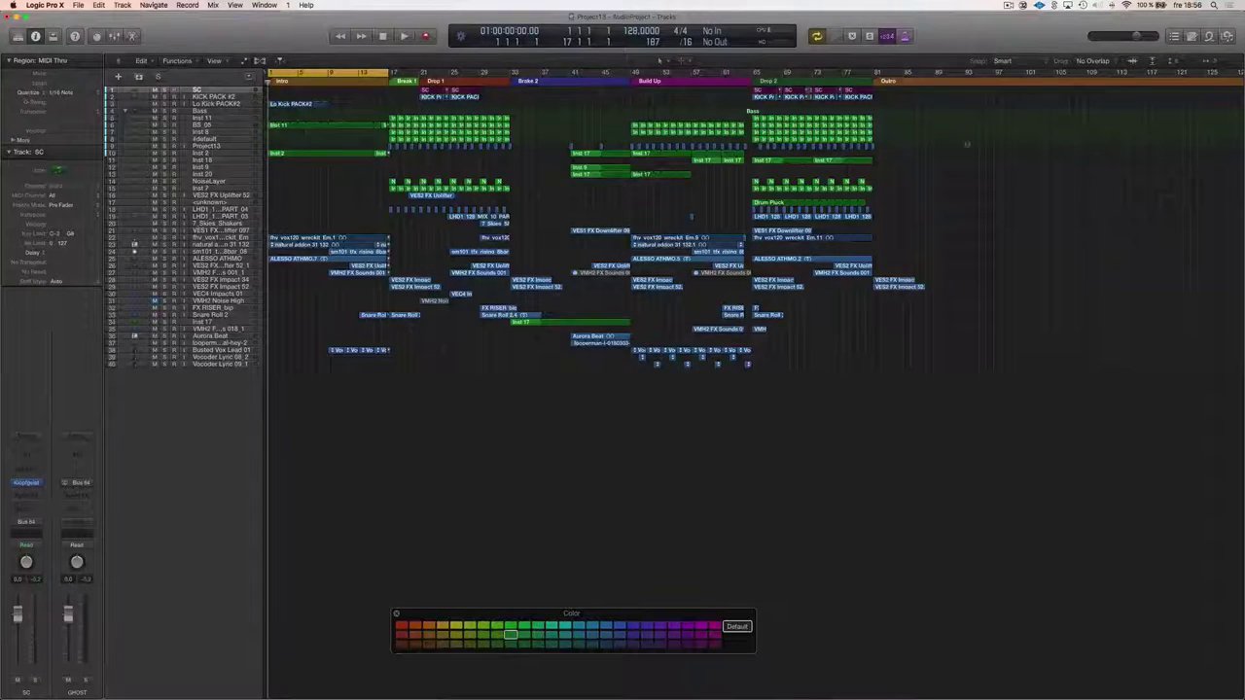
pyautogui.moveTo(754, 74); pyautogui.dragTo(872, 74)
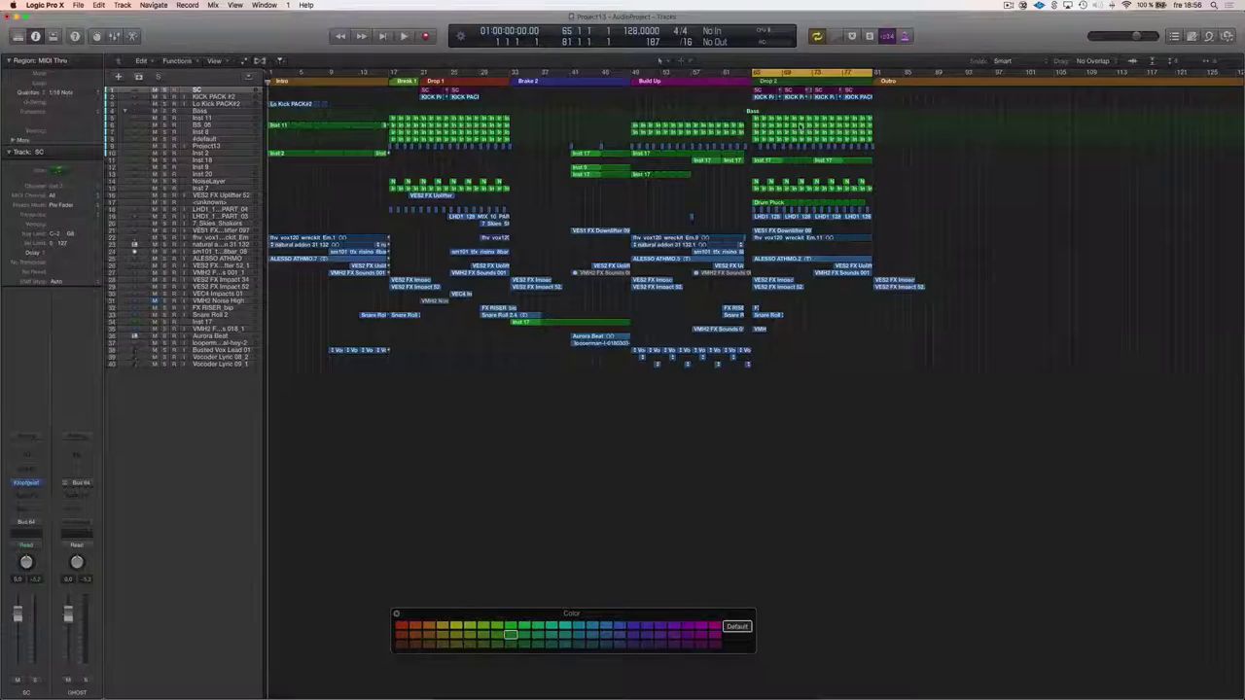
pyautogui.press('space')
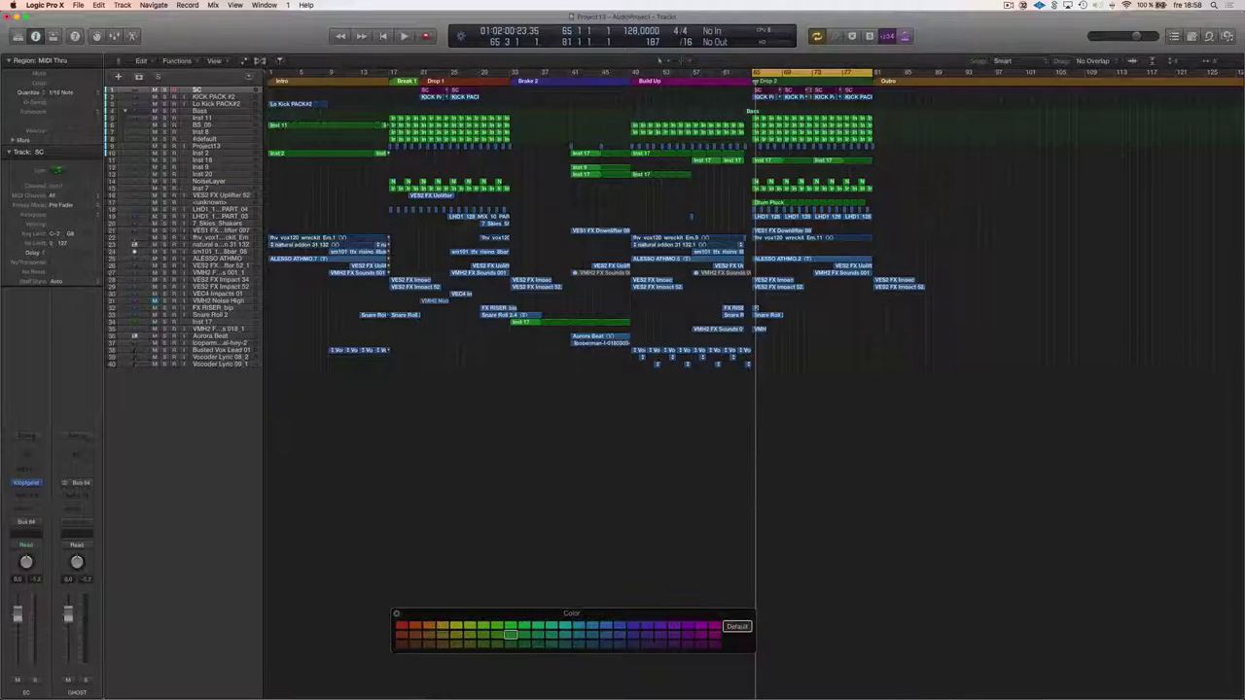
# Jump the playhead between the Brake 2, Intro and Build Up sections and return it to the project start
pyautogui.click(516, 82)
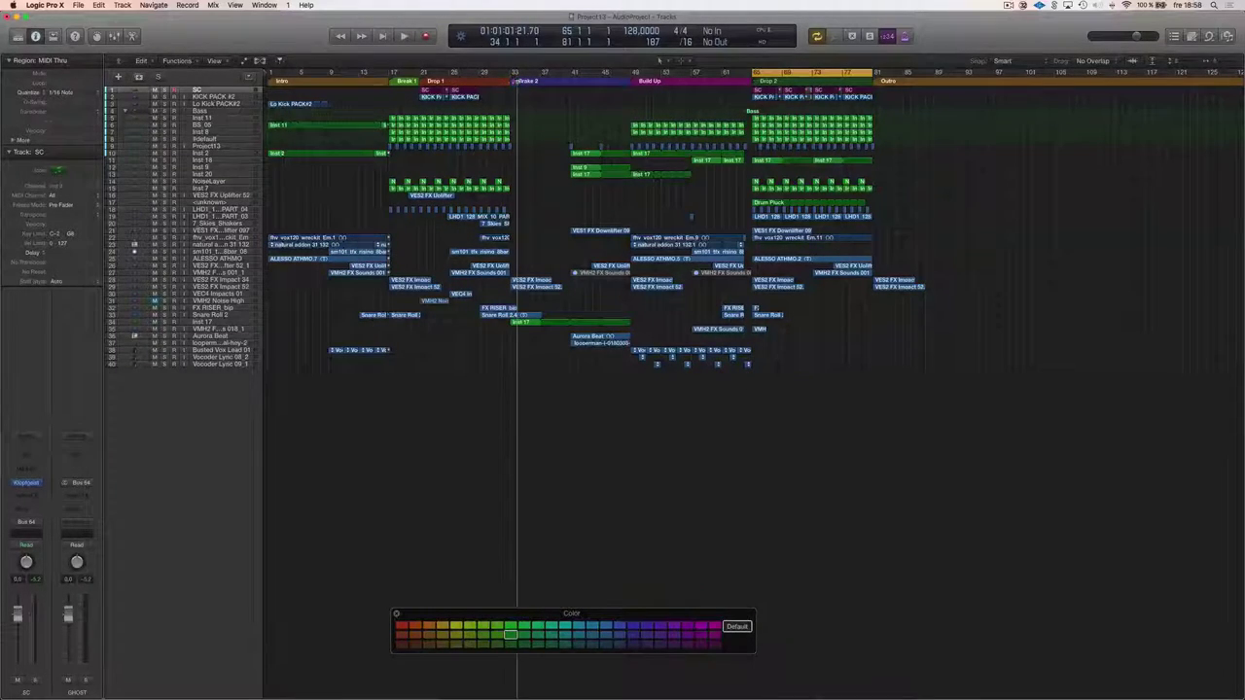
pyautogui.click(343, 82)
pyautogui.click(660, 62)
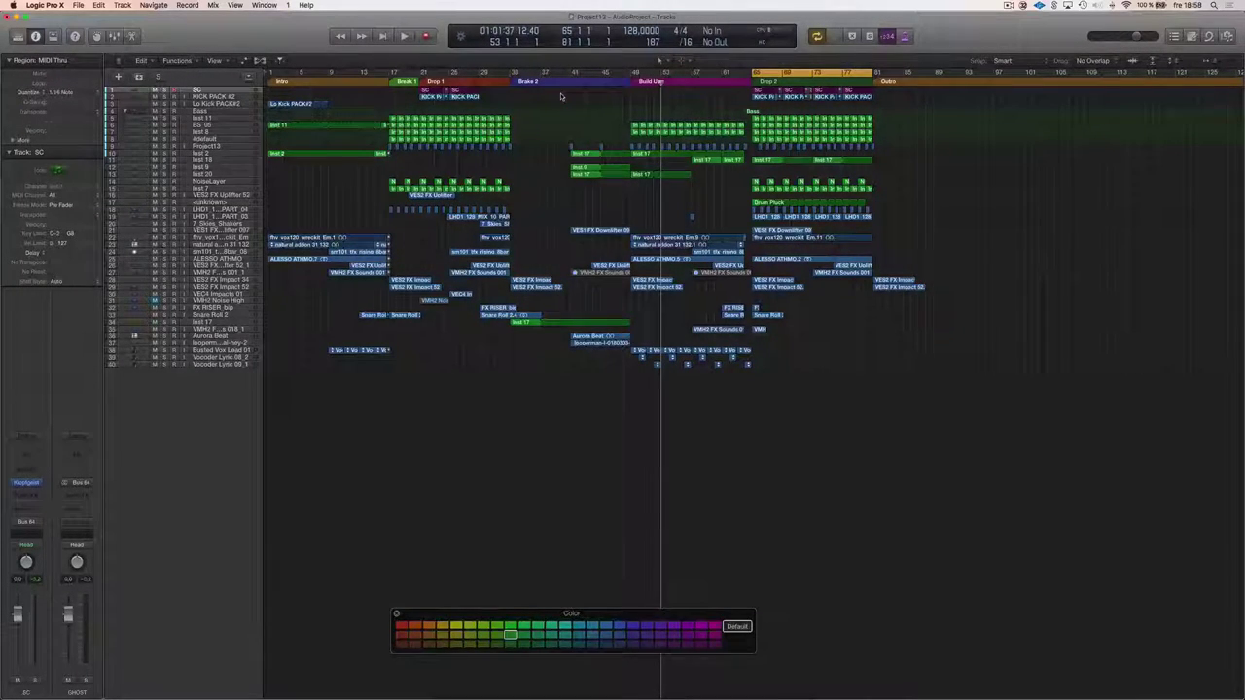
pyautogui.press('Return')
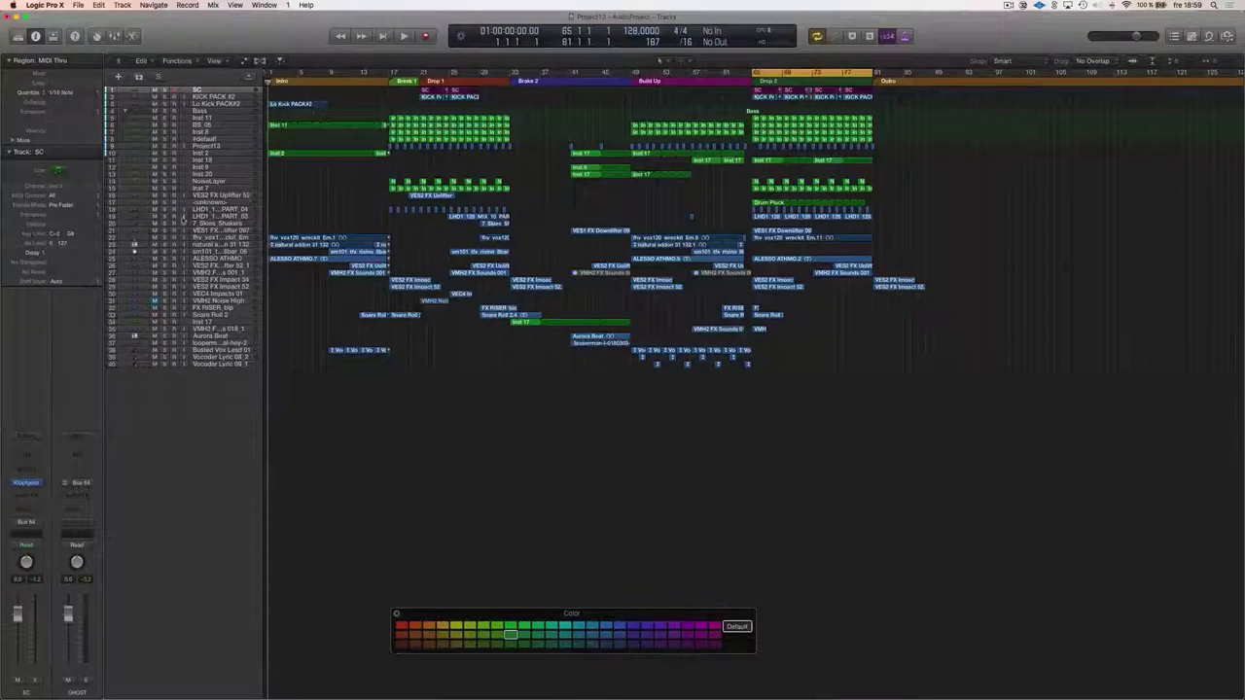
# Examine how the SC, KICK PACK #2, Lo Kick PACK#2 and Bass tracks are named by selecting them one by one
pyautogui.click(198, 89)
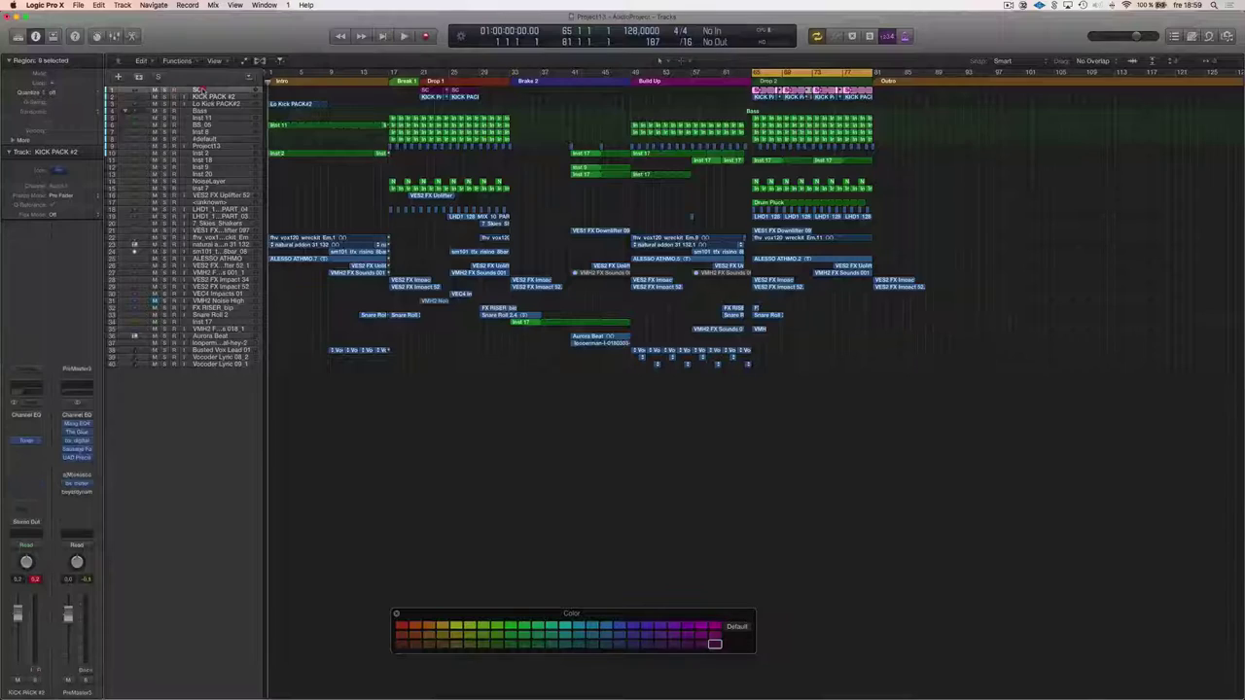
pyautogui.click(314, 96)
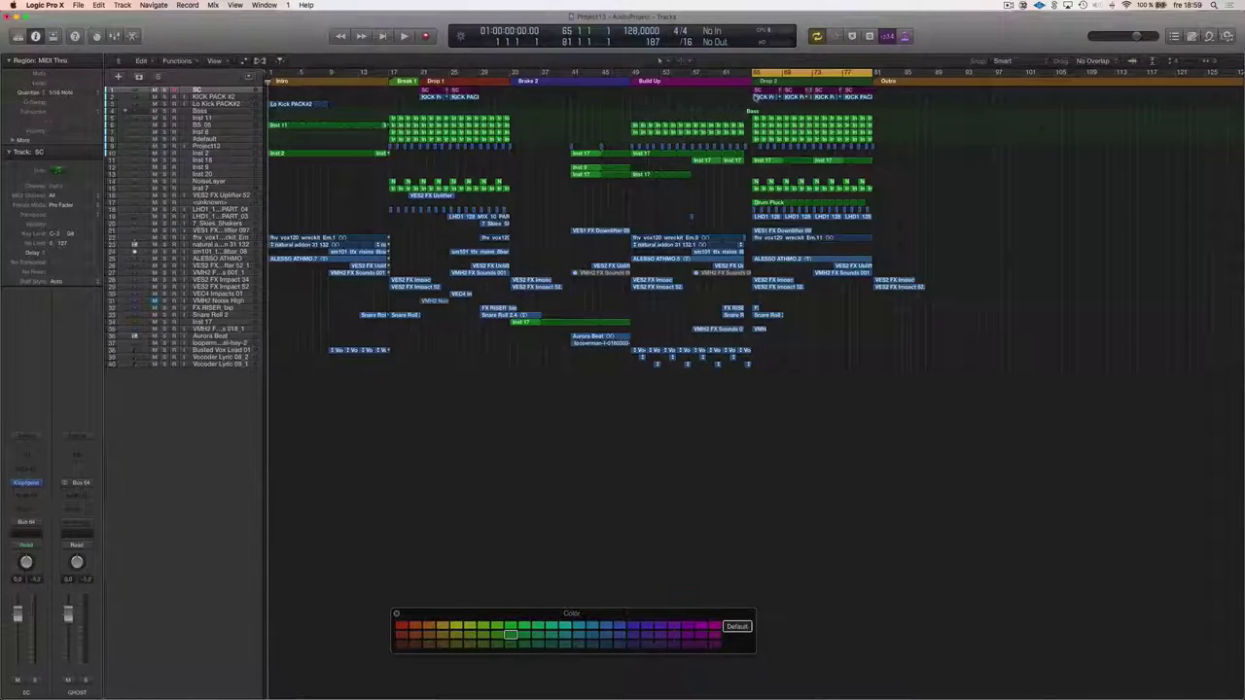
pyautogui.click(237, 97)
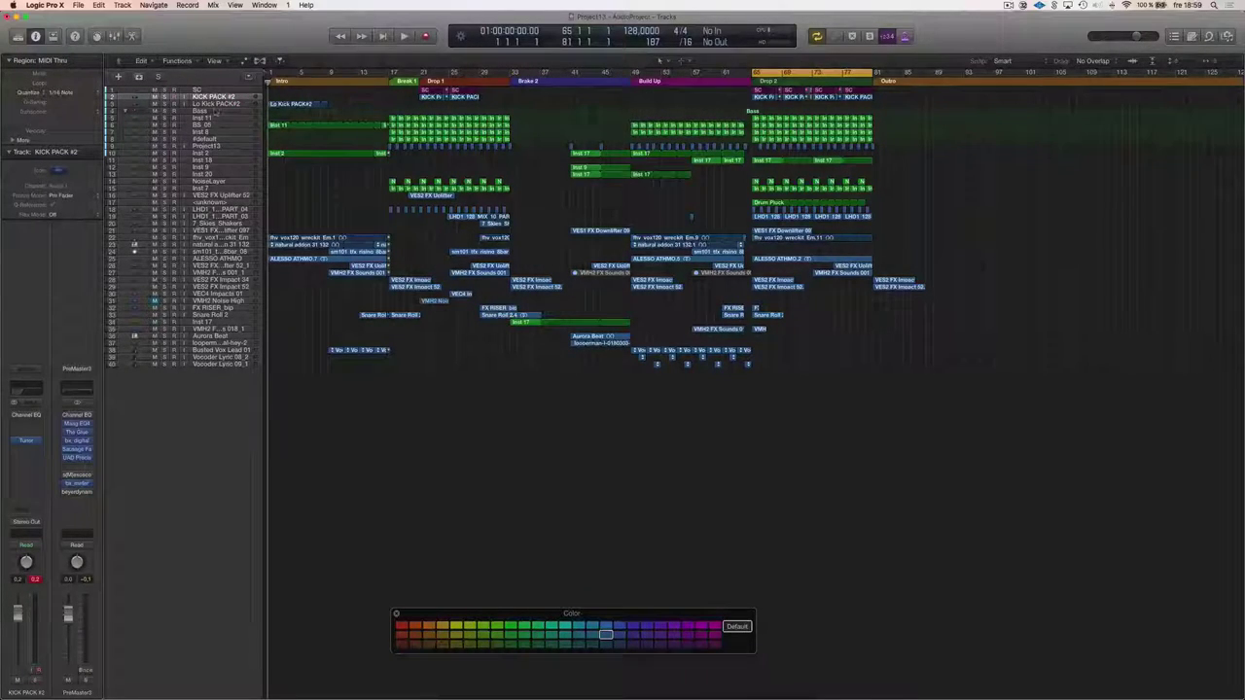
pyautogui.click(222, 103)
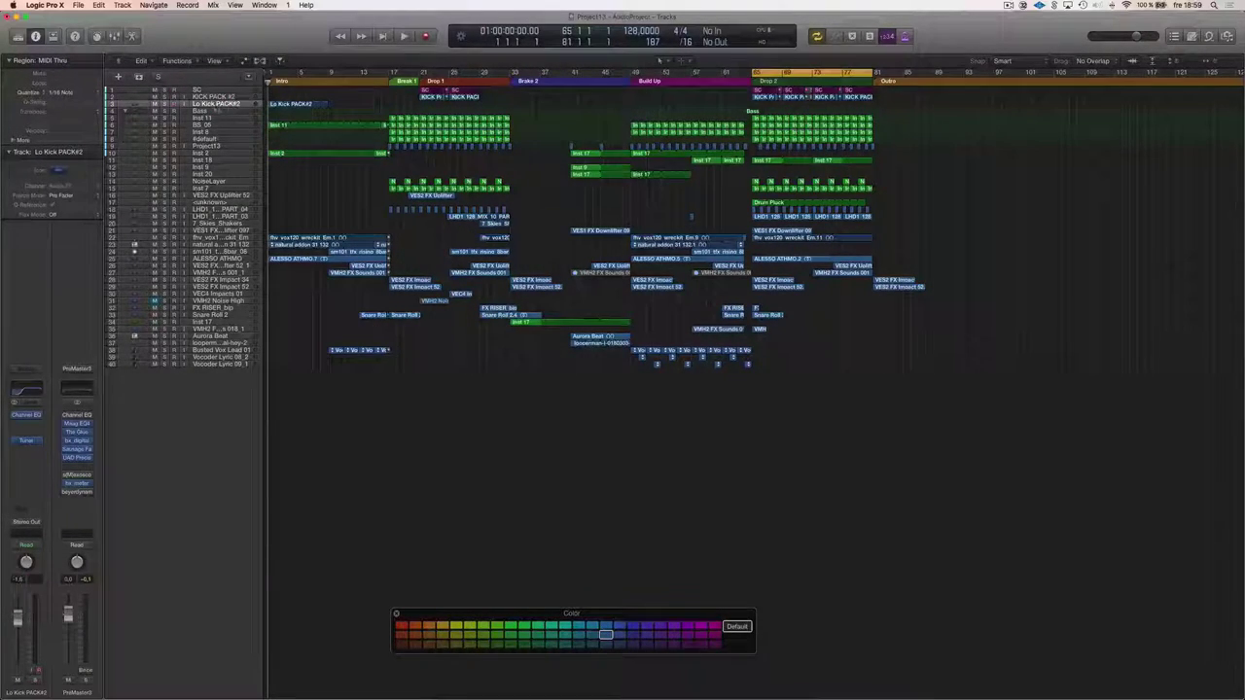
pyautogui.click(218, 111)
pyautogui.press('Up')
pyautogui.press('Up')
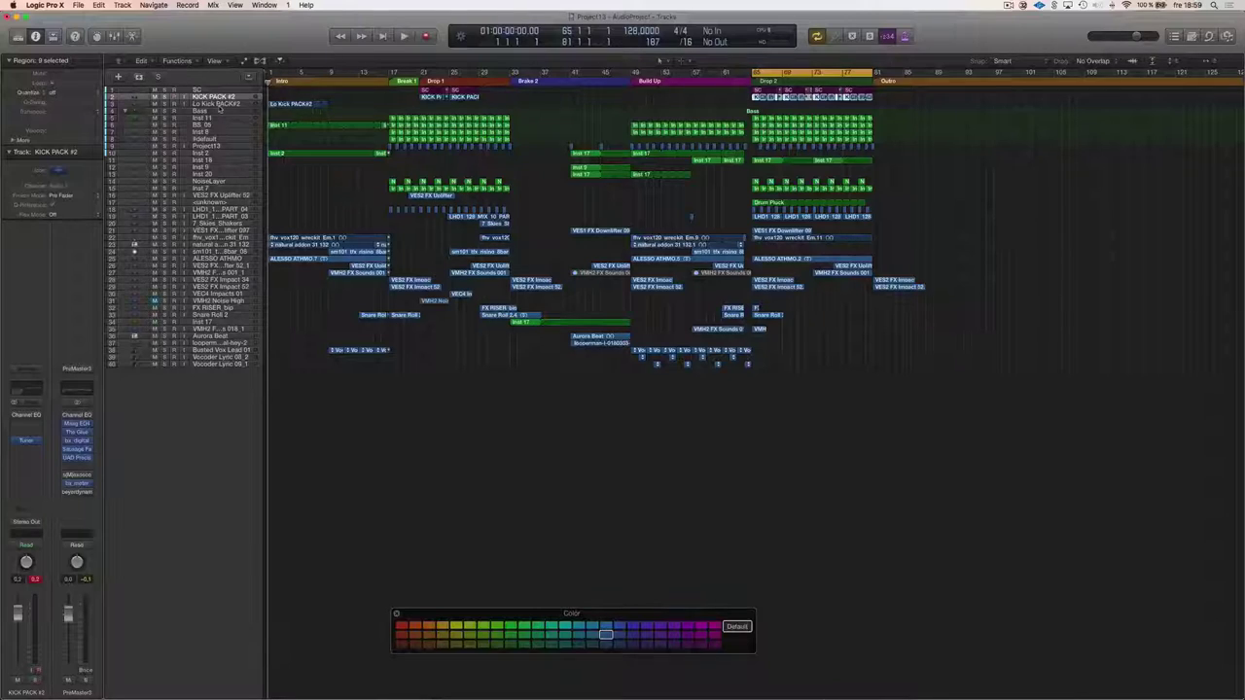
pyautogui.press('Down')
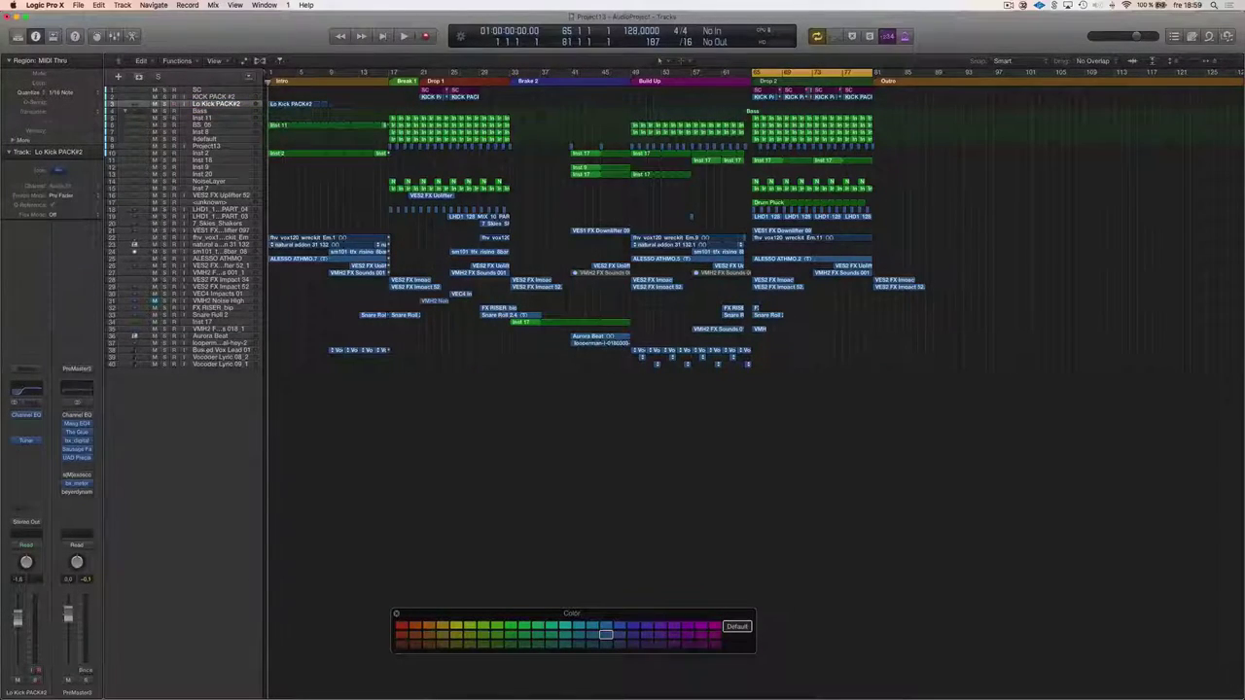
pyautogui.click(812, 259)
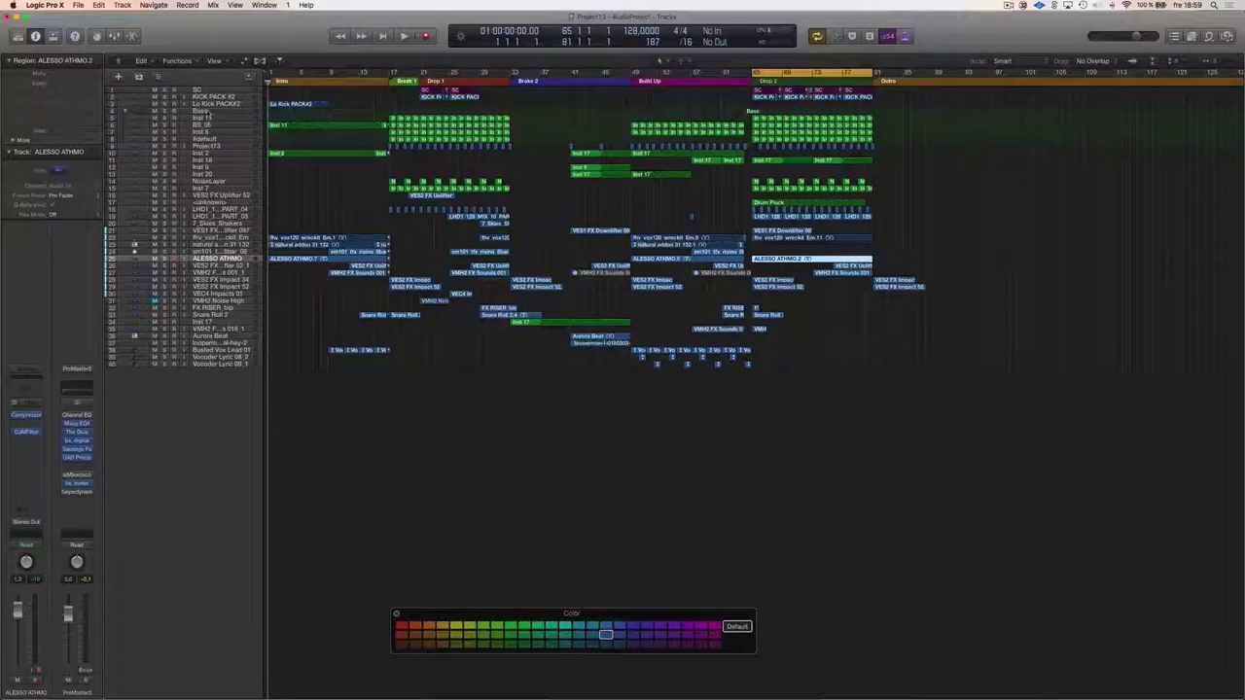
# Rename the Lo Kick PACK#2 track as LO KICK and the Bass track as BASS
pyautogui.click(255, 103)
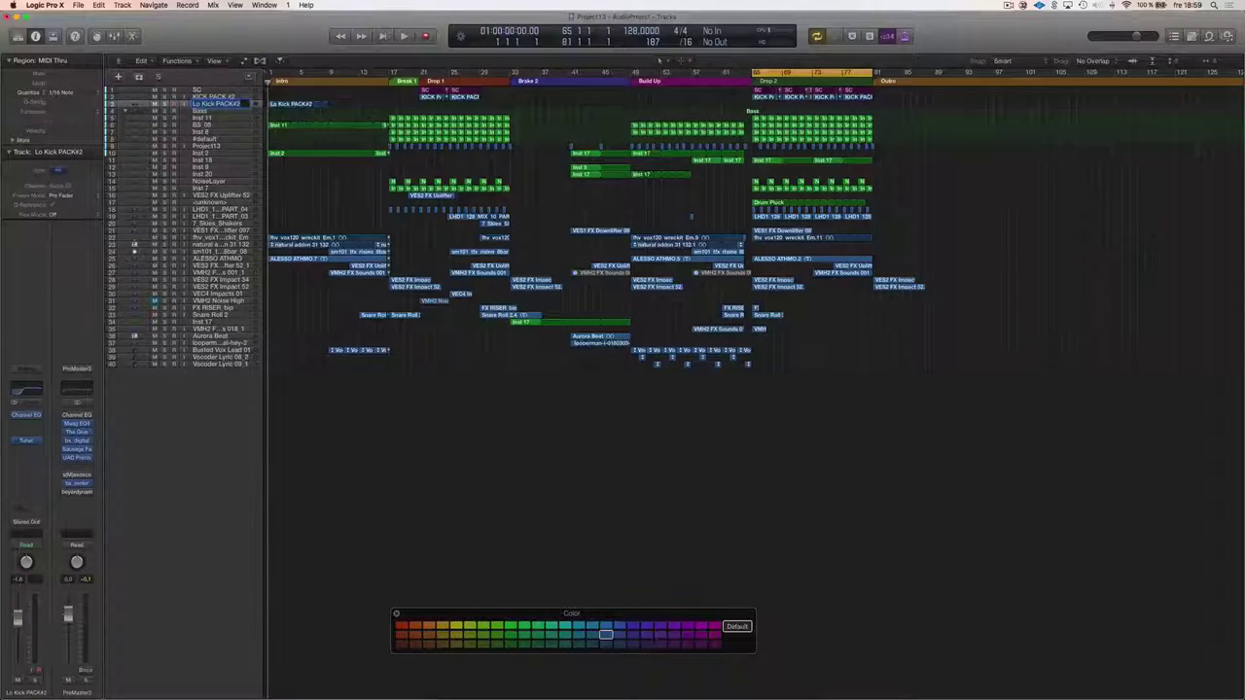
pyautogui.write('LO KICK')
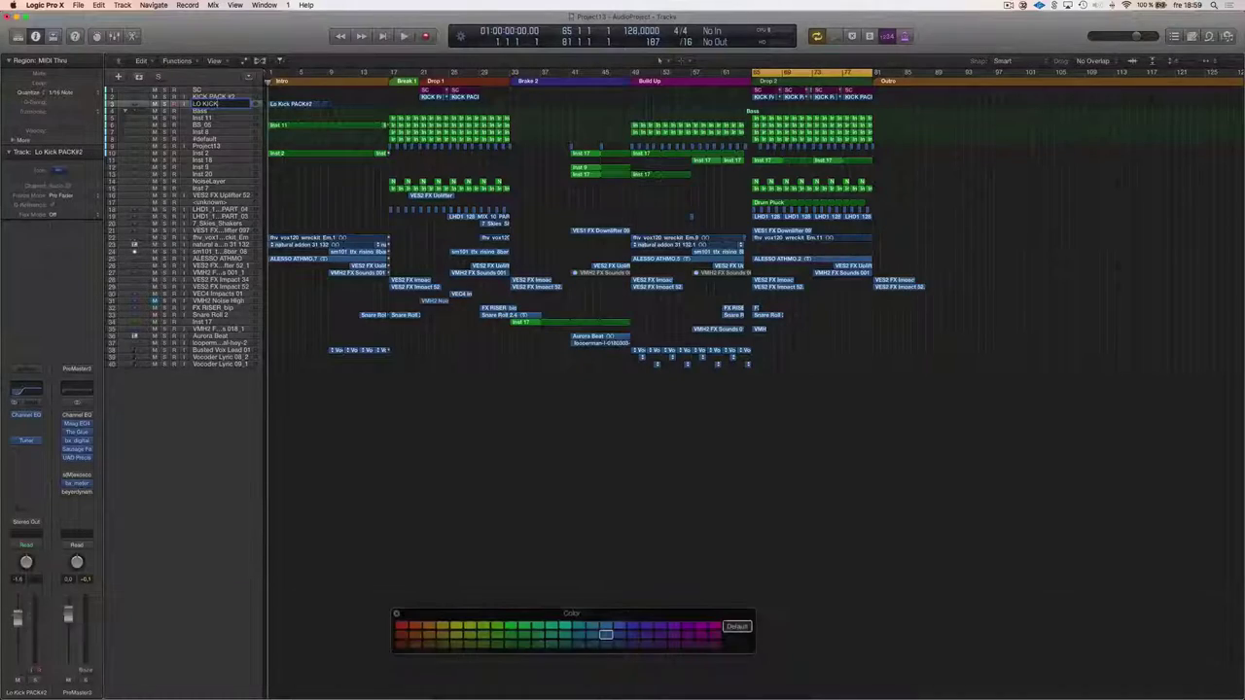
pyautogui.press('Tab')
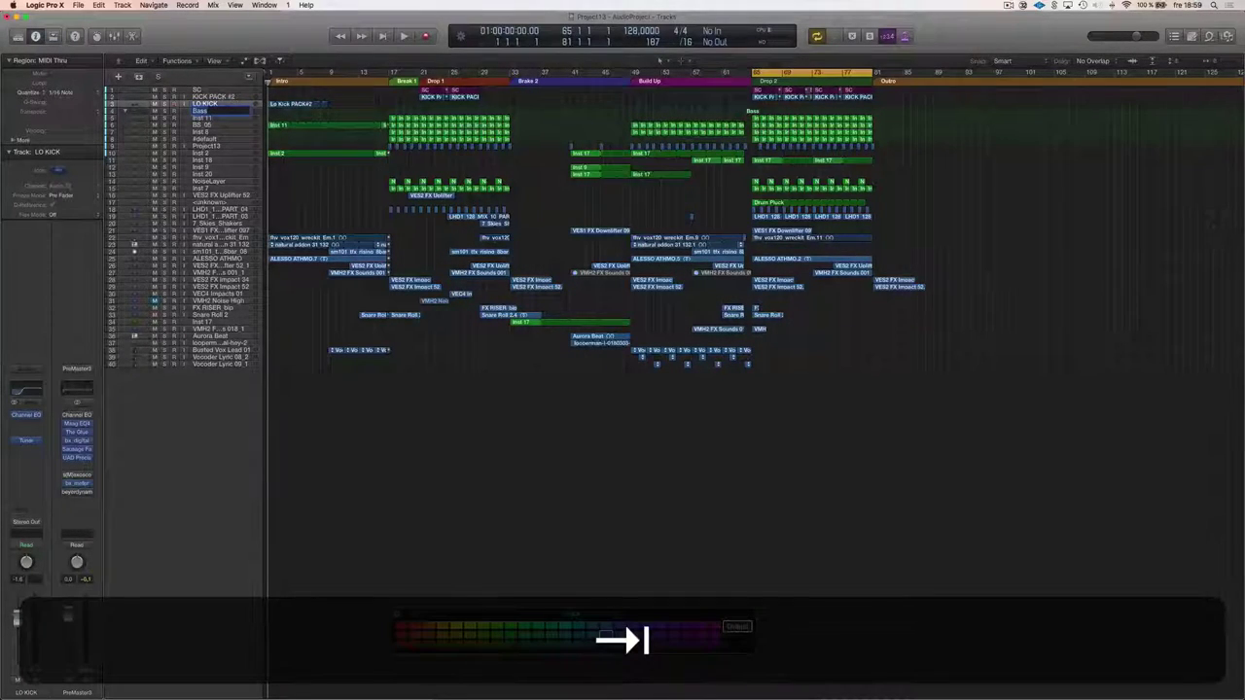
pyautogui.write('BASS')
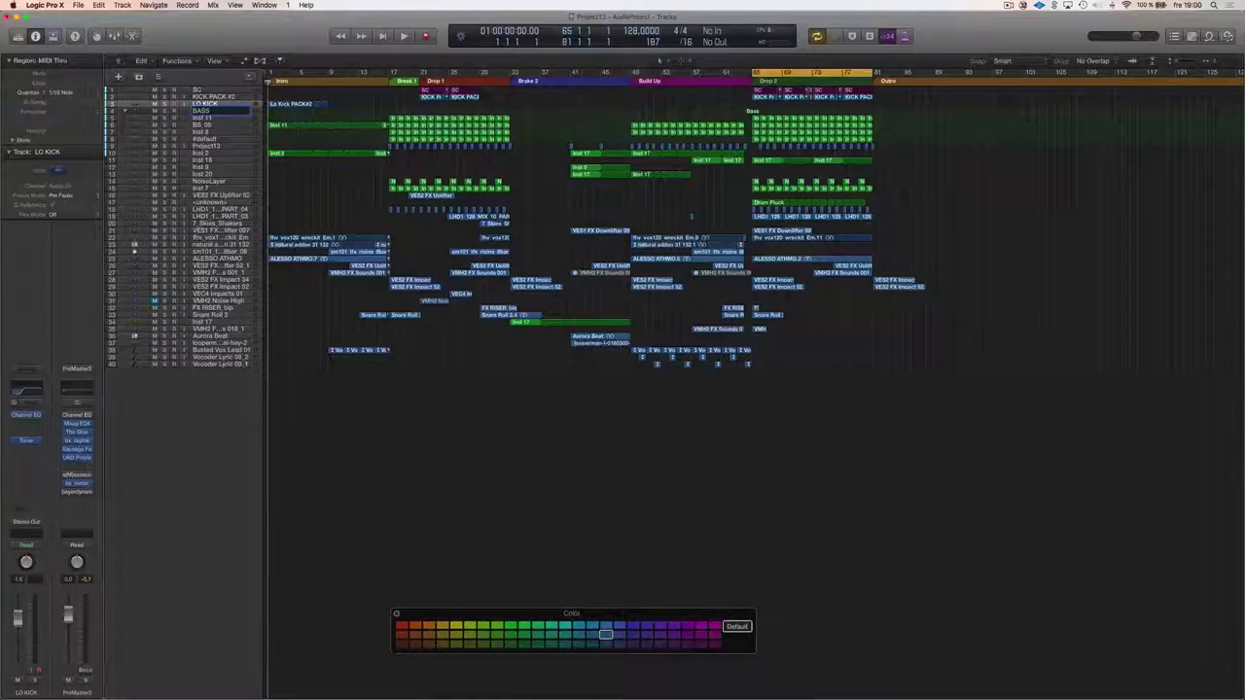
pyautogui.press('Return')
# Solo the first Inst 11 track below BASS and play it with the cycle range set to bars 17 to 20
pyautogui.click(198, 112)
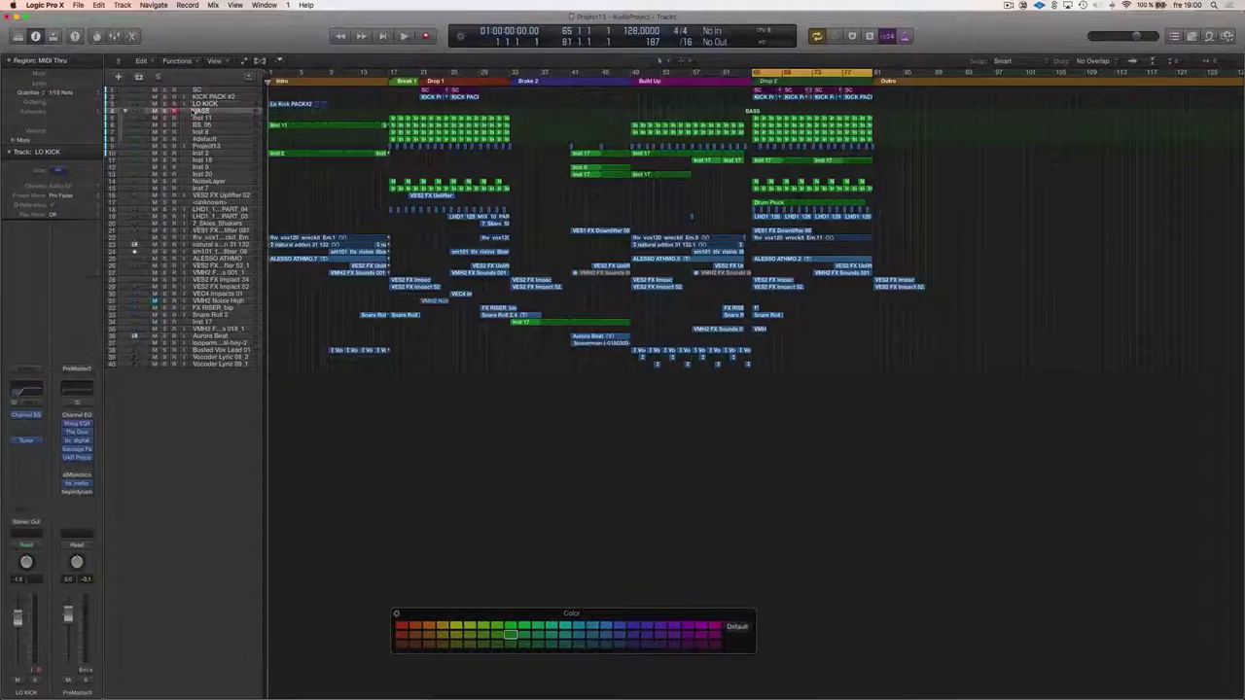
pyautogui.press('Down')
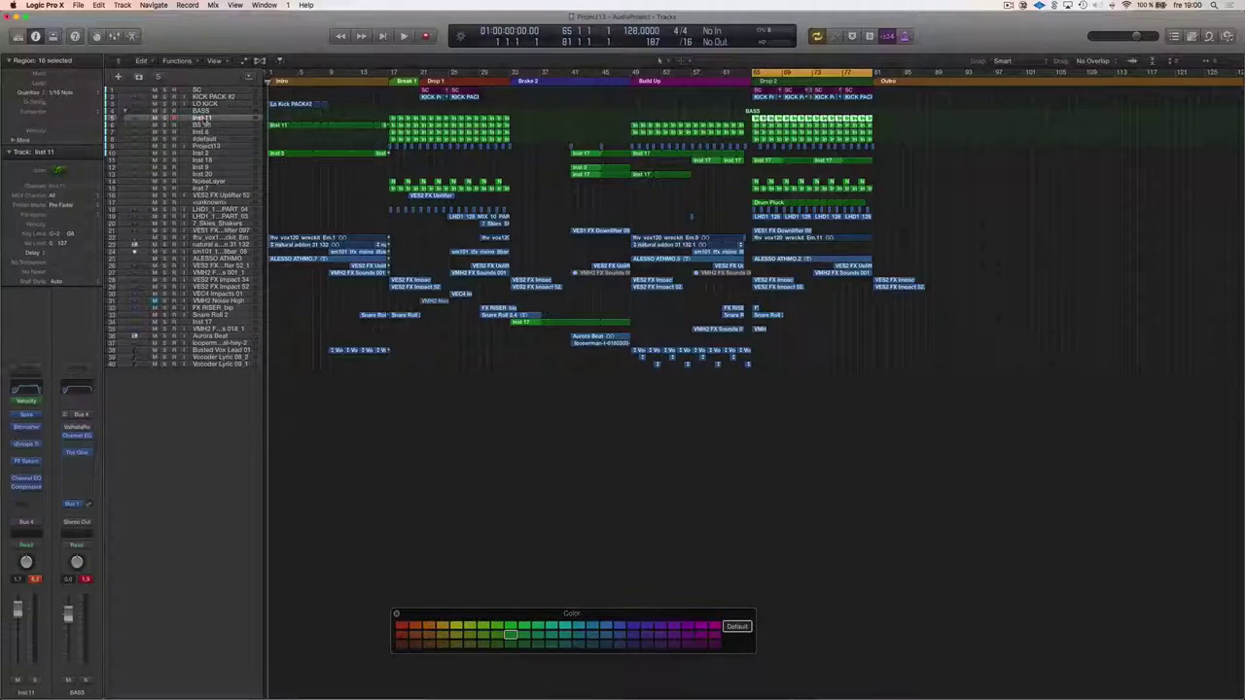
pyautogui.click(164, 117)
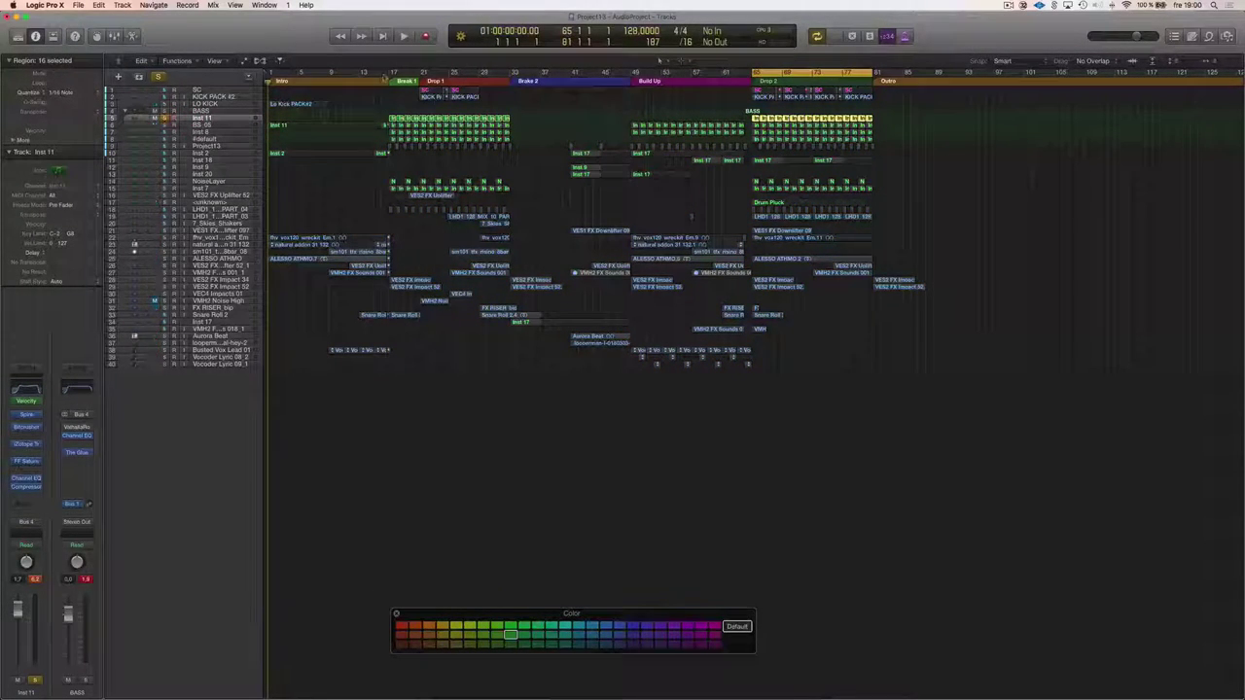
pyautogui.moveTo(389, 73); pyautogui.dragTo(412, 74)
pyautogui.press('space')
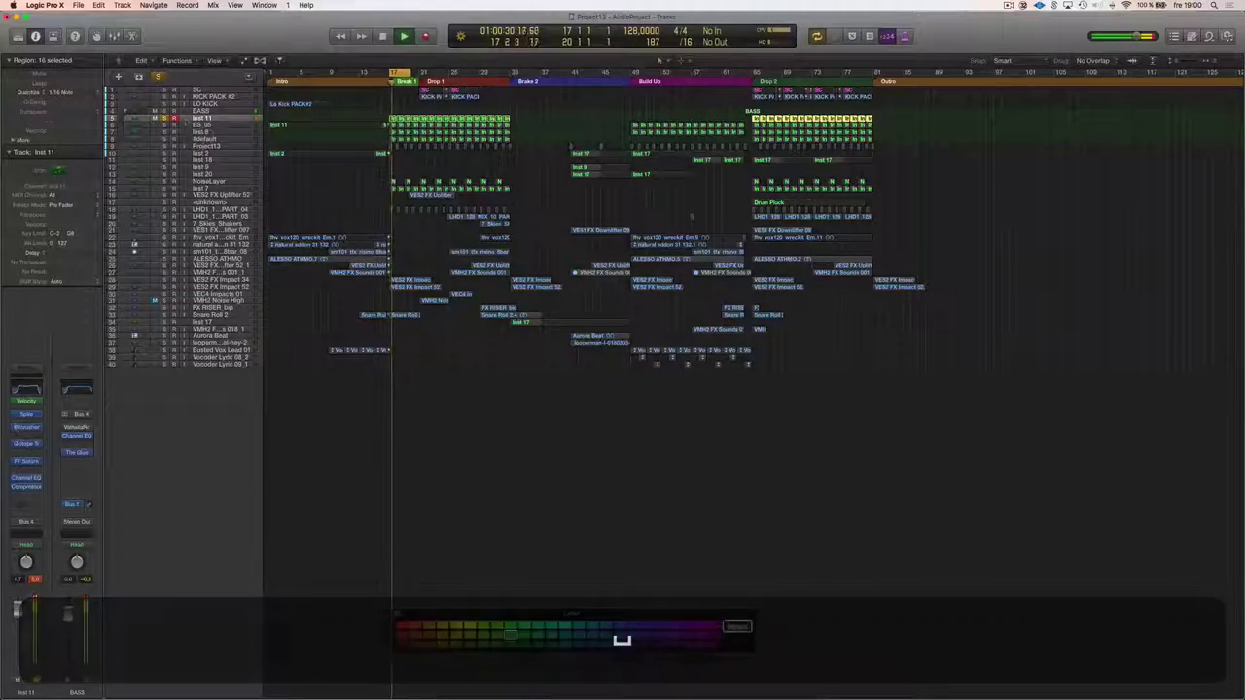
# Rename the soloed Inst 11 track as MAIN LEAD
pyautogui.doubleClick(201, 118)
pyautogui.write('MAIN LEAD')
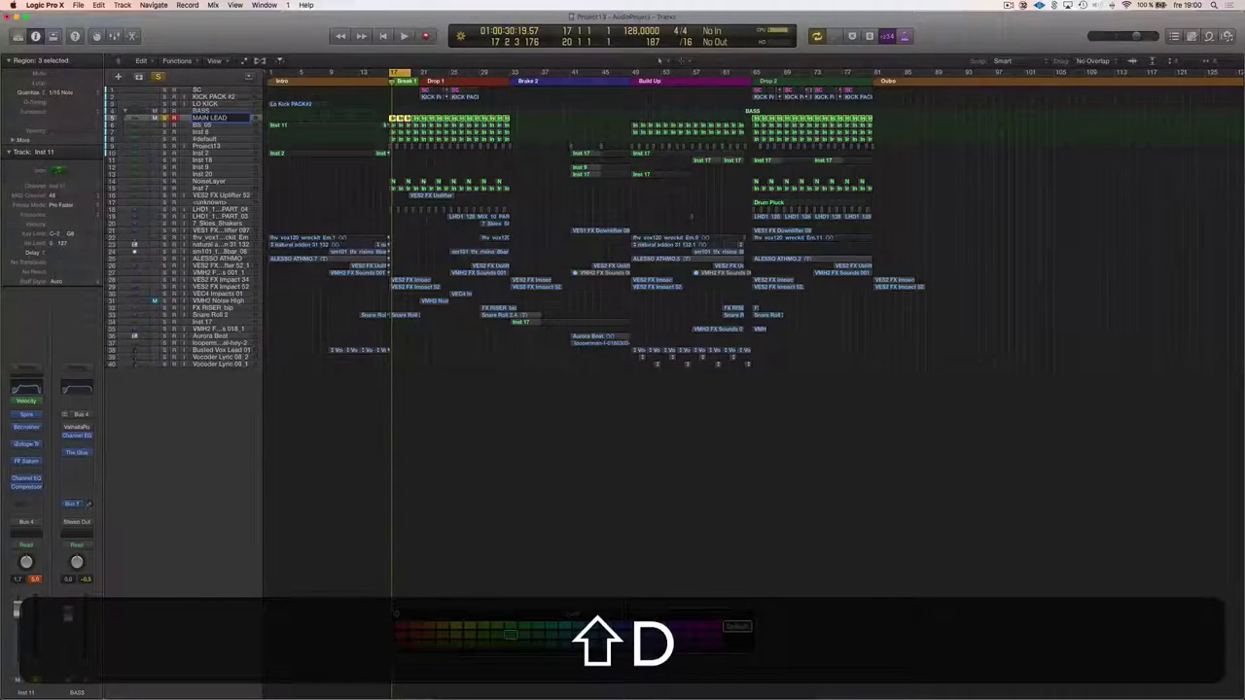
pyautogui.hotkey('shift', 'Return')
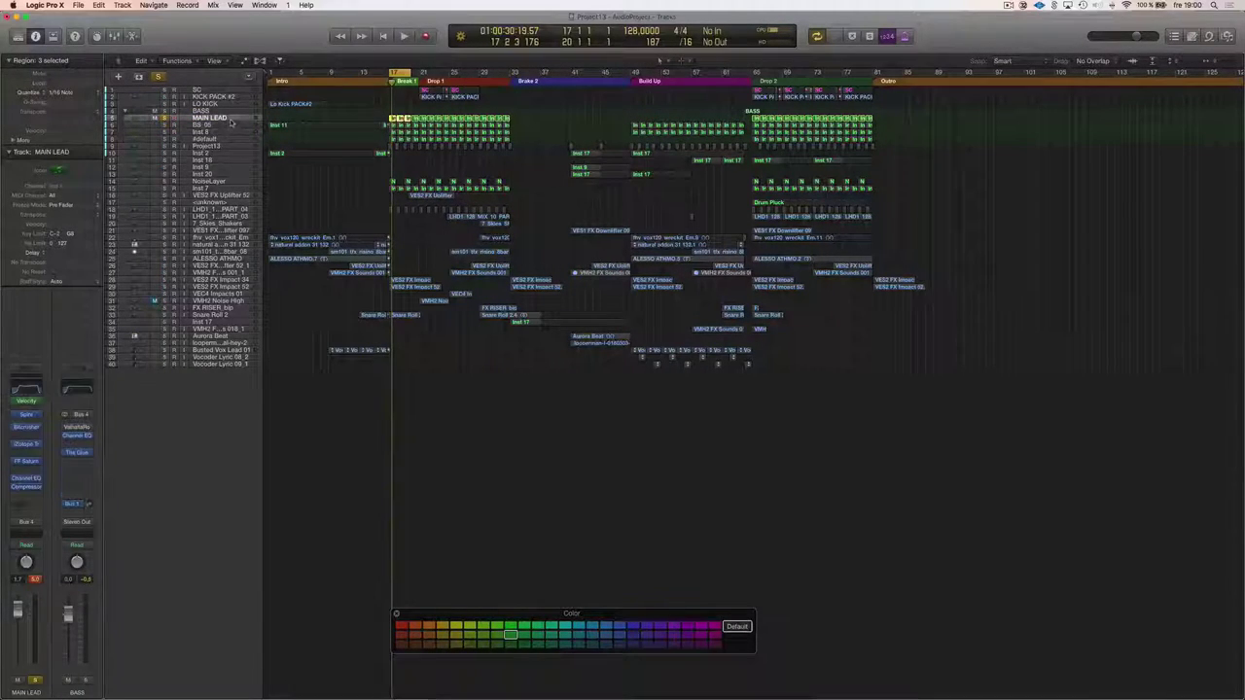
# Select all regions on the MAIN LEAD track, name them after the track, and clear the selection
pyautogui.moveTo(580, 119); pyautogui.dragTo(881, 115)
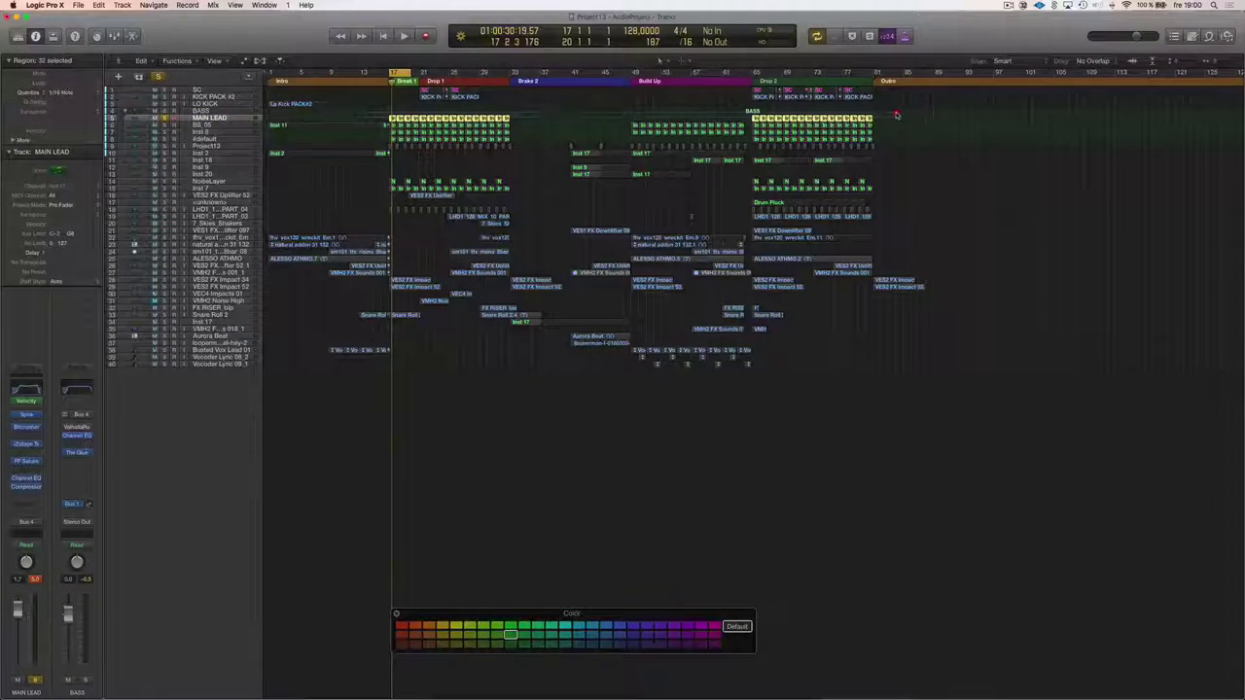
pyautogui.hotkey('alt', 'shift', 'n')
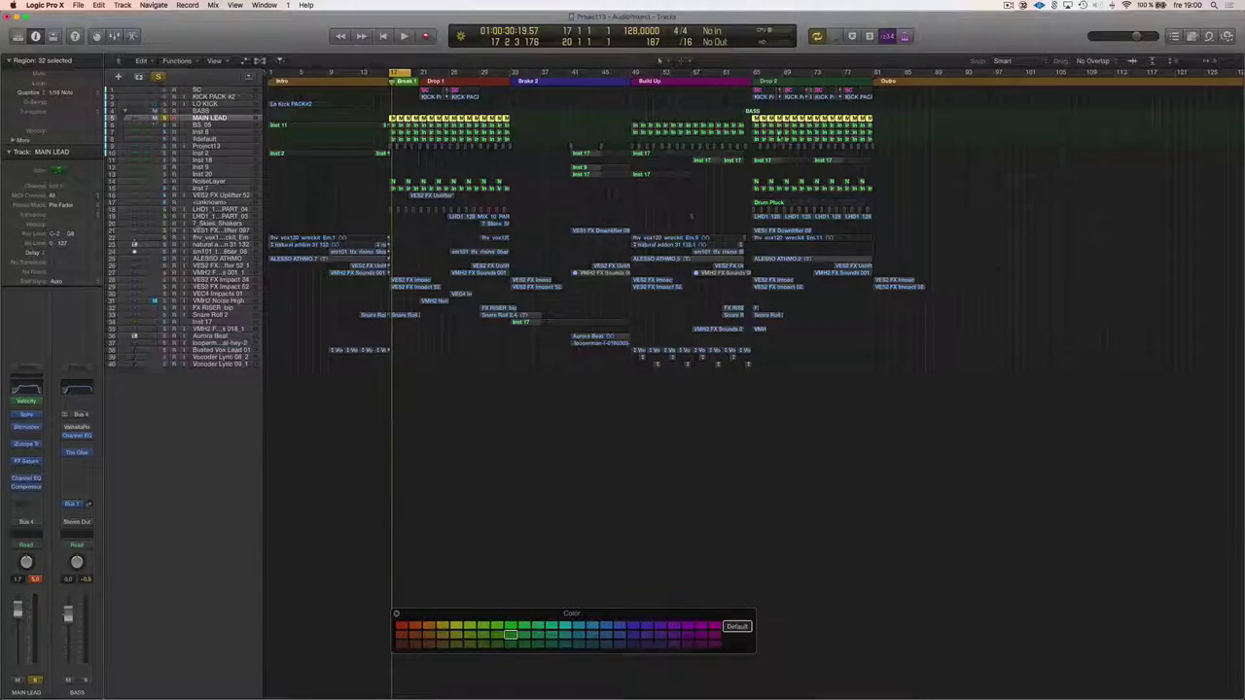
pyautogui.click(722, 110)
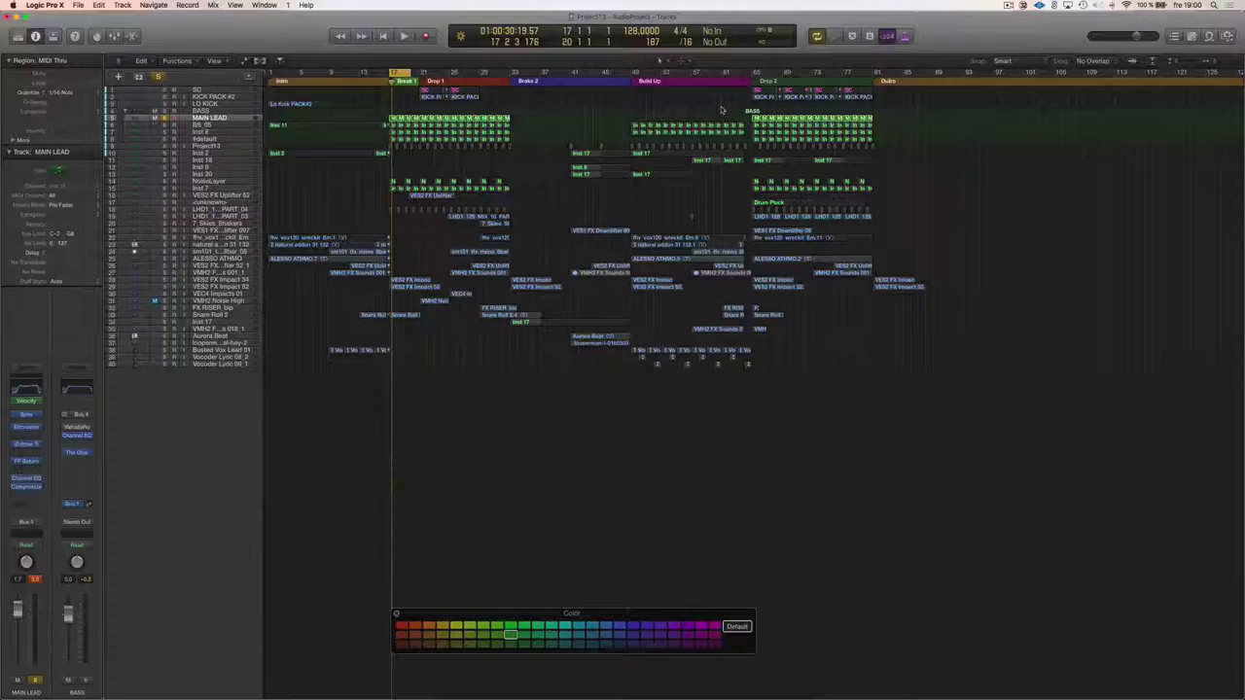
# Look up the key assignment of the Name Regions by Track Name command in the key command settings
pyautogui.click(49, 6)
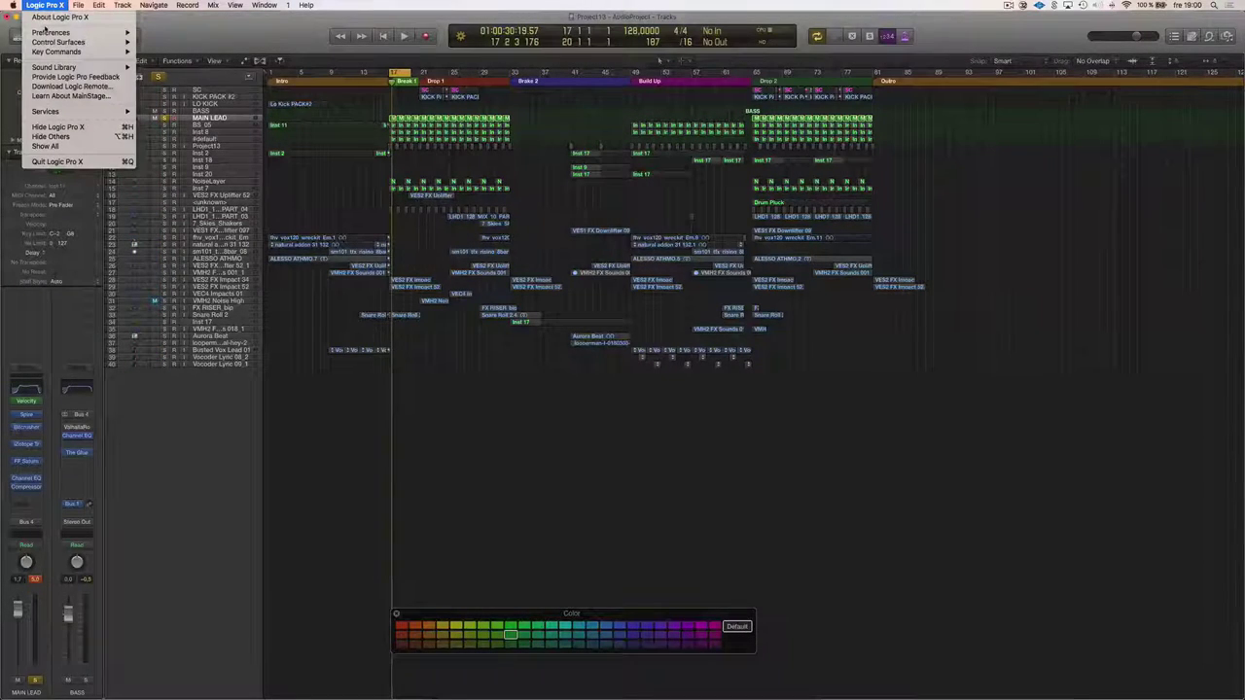
pyautogui.moveTo(37, 53)
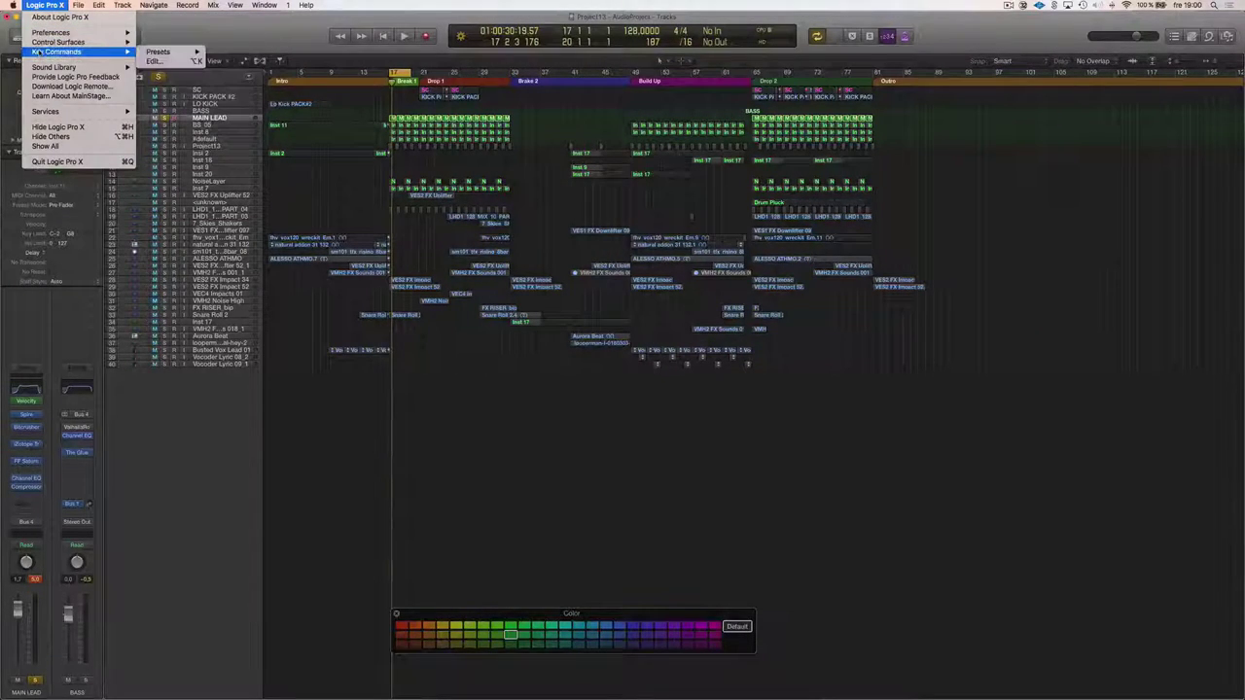
pyautogui.click(166, 63)
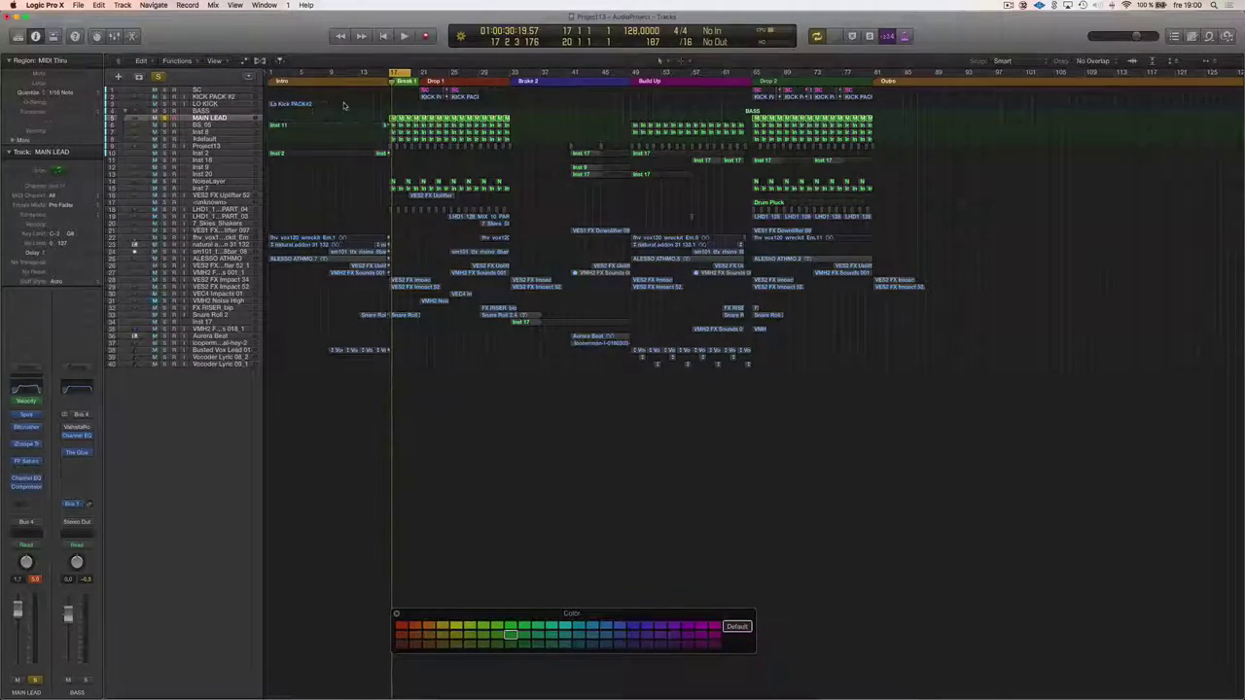
pyautogui.click(44, 5)
pyautogui.moveTo(68, 52)
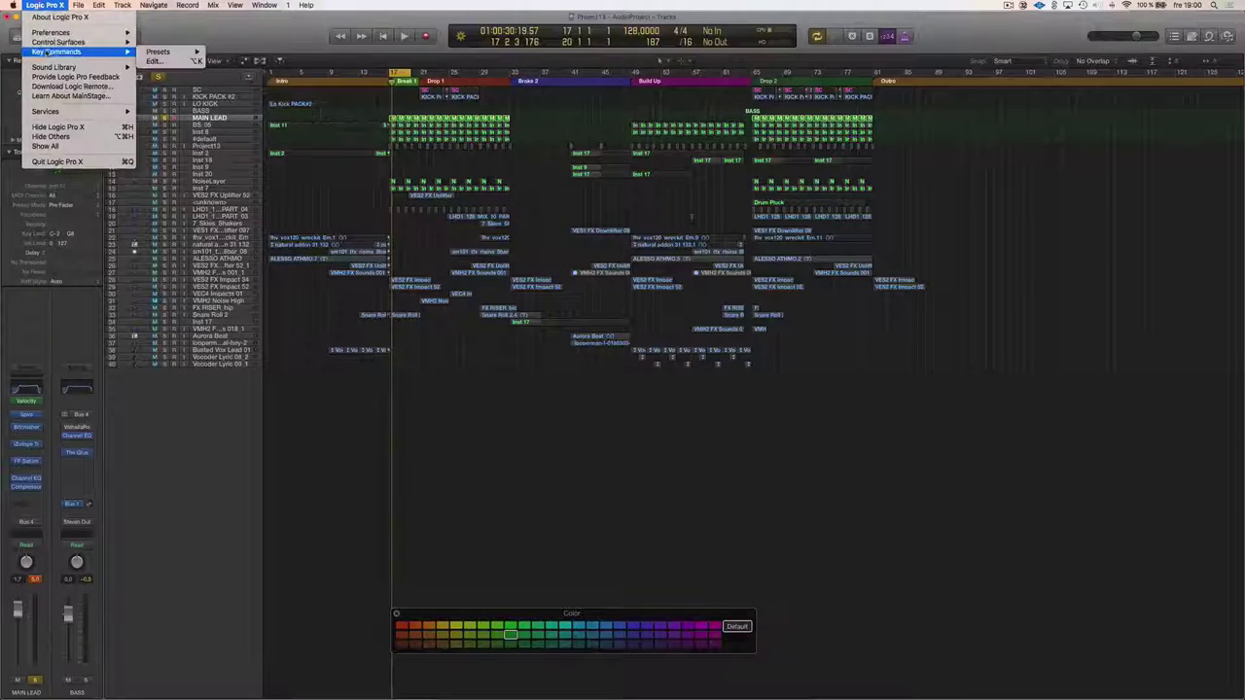
pyautogui.click(166, 62)
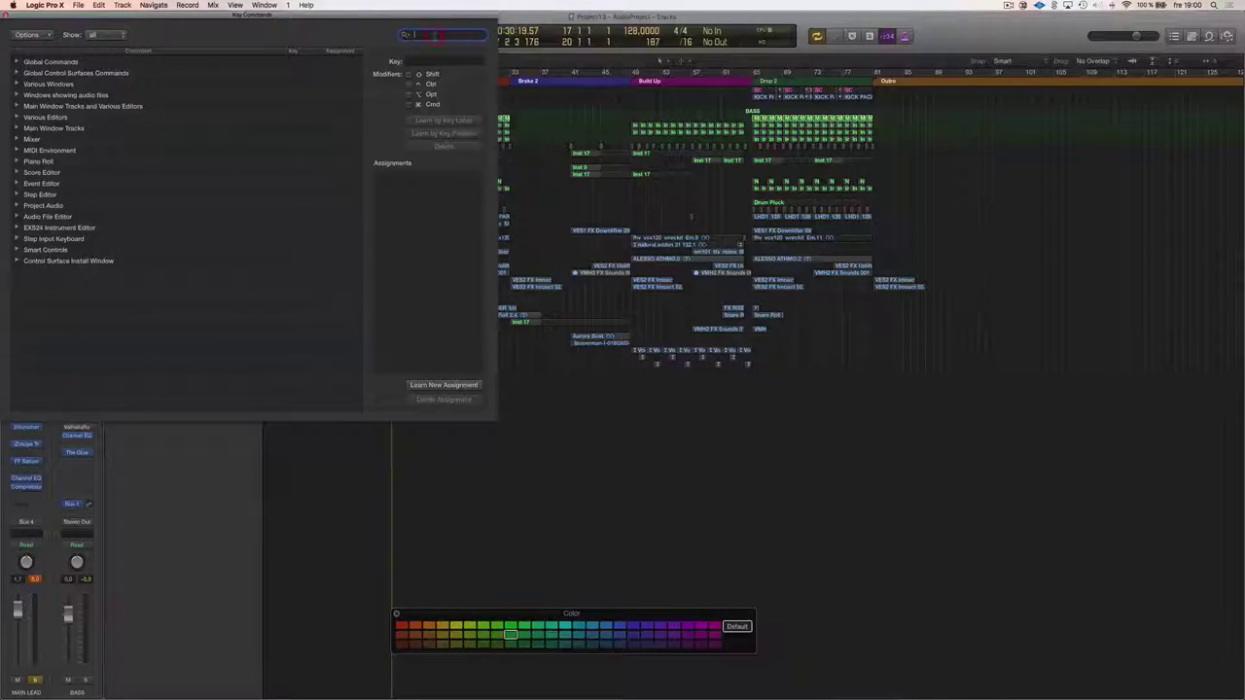
pyautogui.write('name regions b')
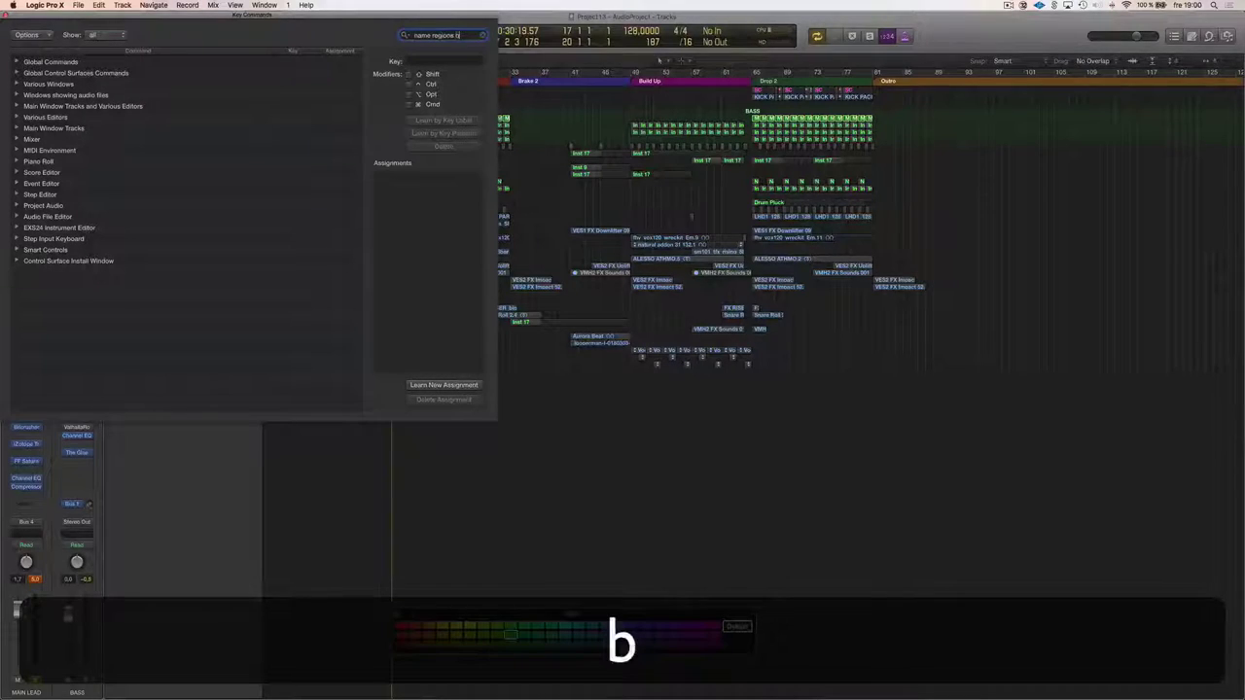
pyautogui.write('y track')
pyautogui.press('Return')
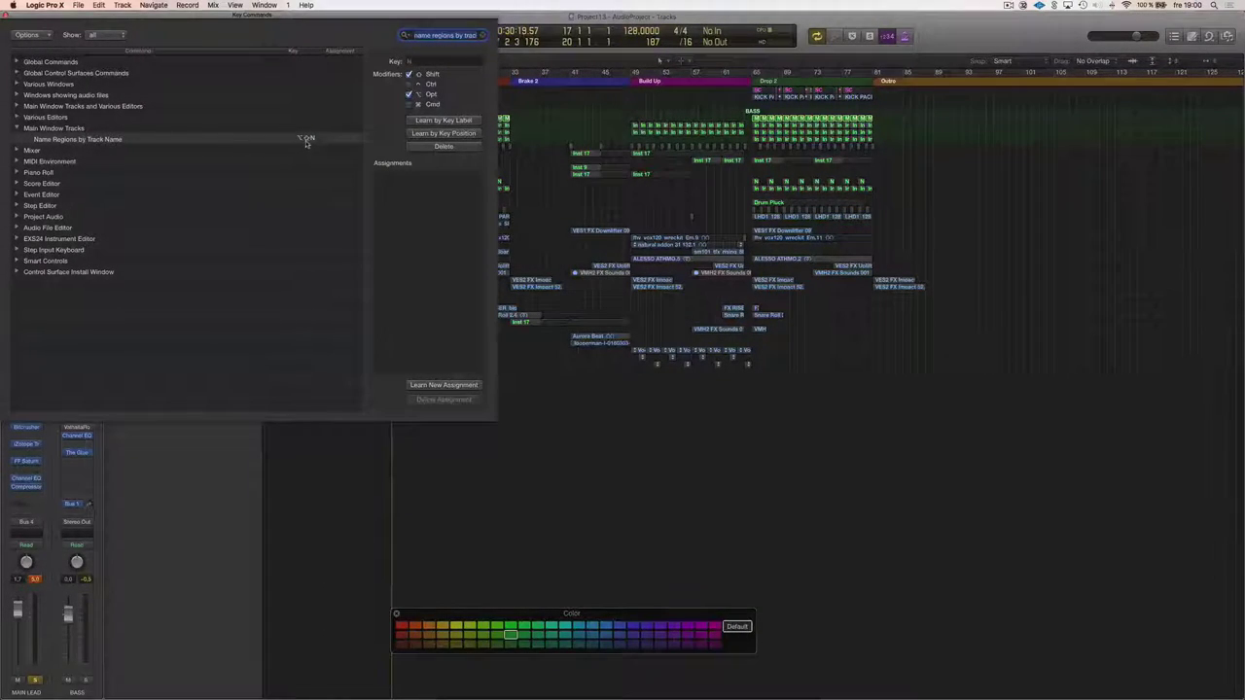
pyautogui.moveTo(33, 19); pyautogui.dragTo(35, 20)
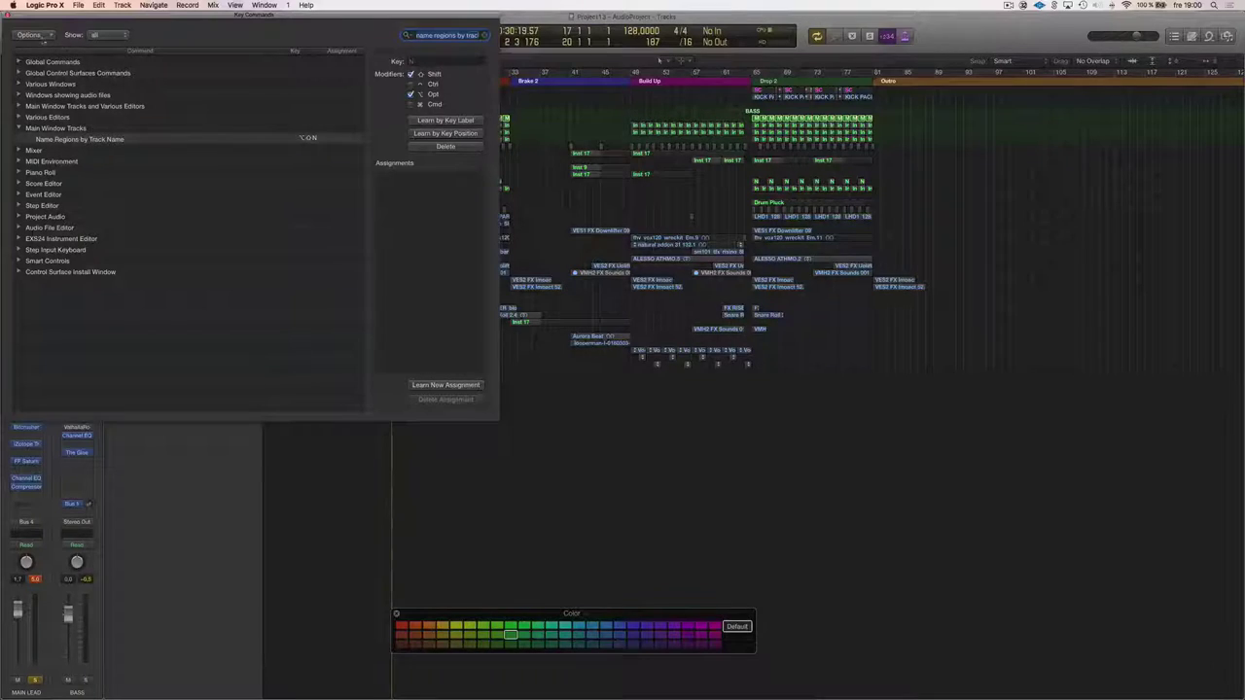
pyautogui.click(7, 15)
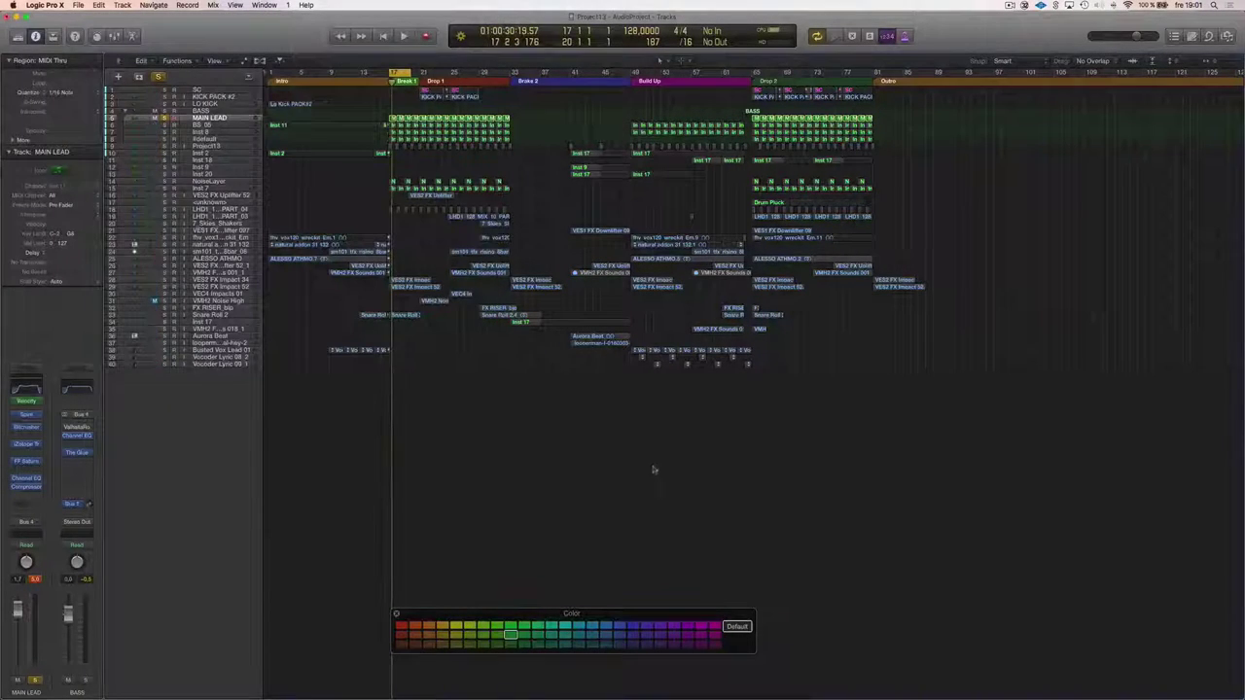
# Colour all regions on the MAIN LEAD track bright orange-red and clear the selection
pyautogui.click(203, 125)
pyautogui.click(205, 118)
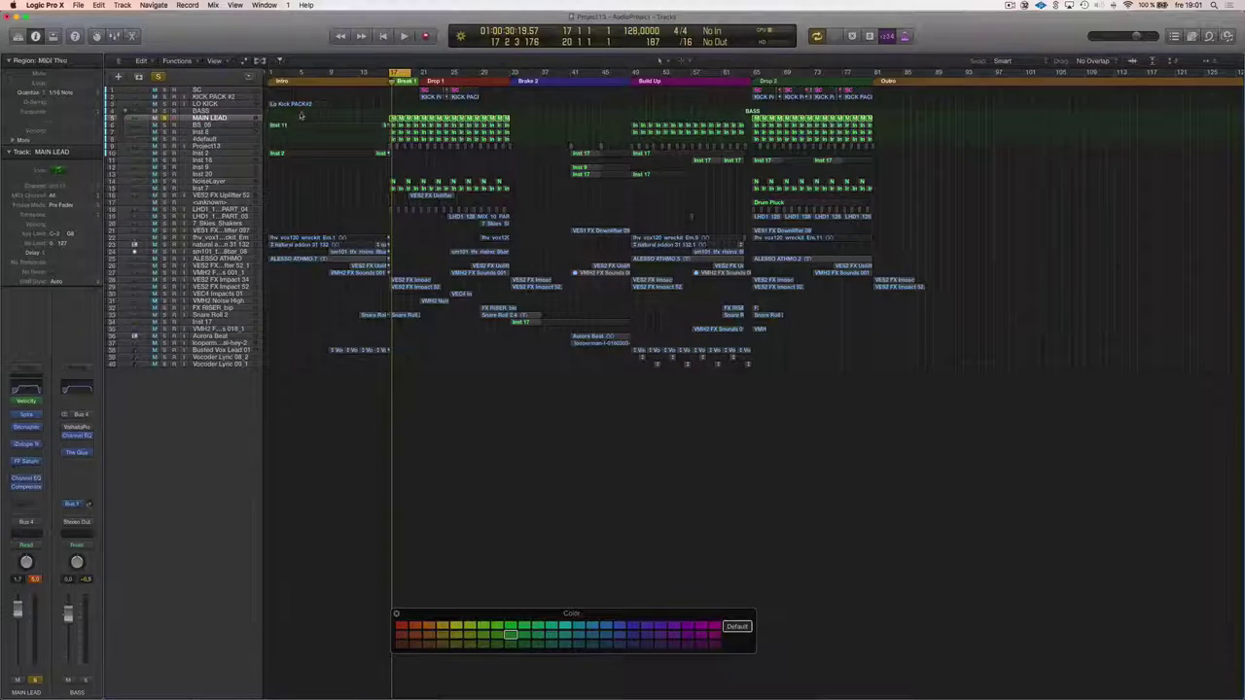
pyautogui.moveTo(303, 116); pyautogui.dragTo(941, 123)
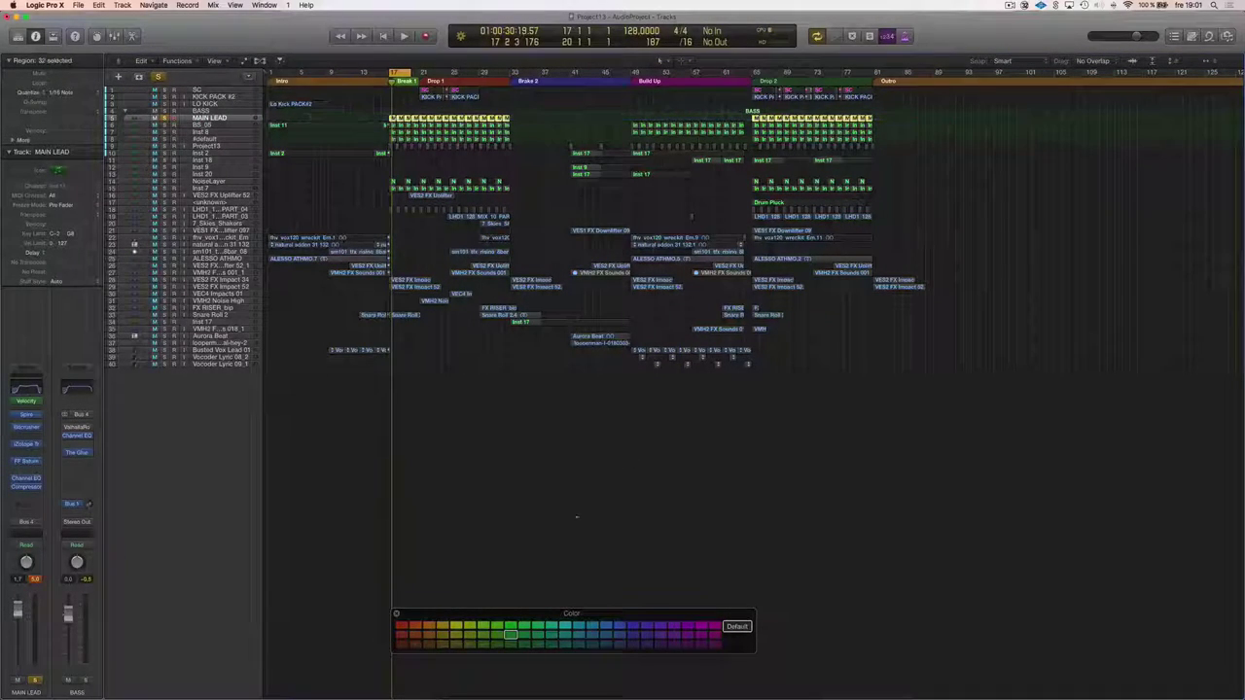
pyautogui.click(410, 626)
pyautogui.click(459, 529)
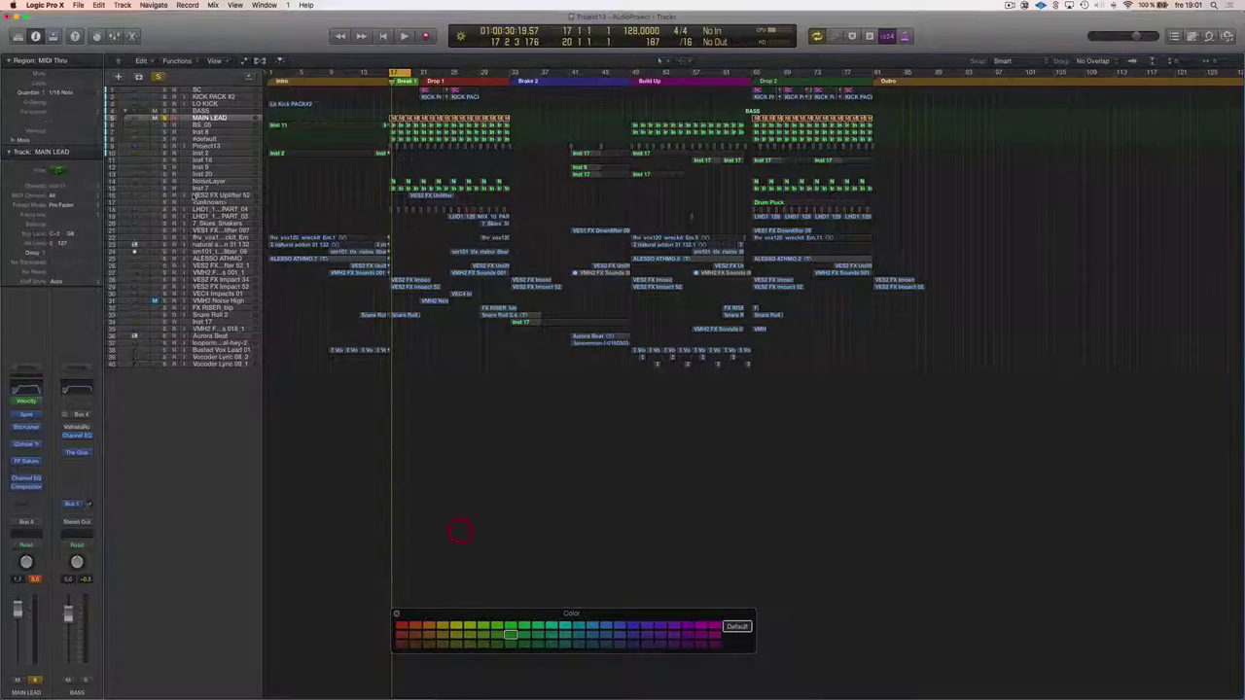
# Solo the BS_05 track in place of MAIN LEAD and play it within the cycle range
pyautogui.click(202, 126)
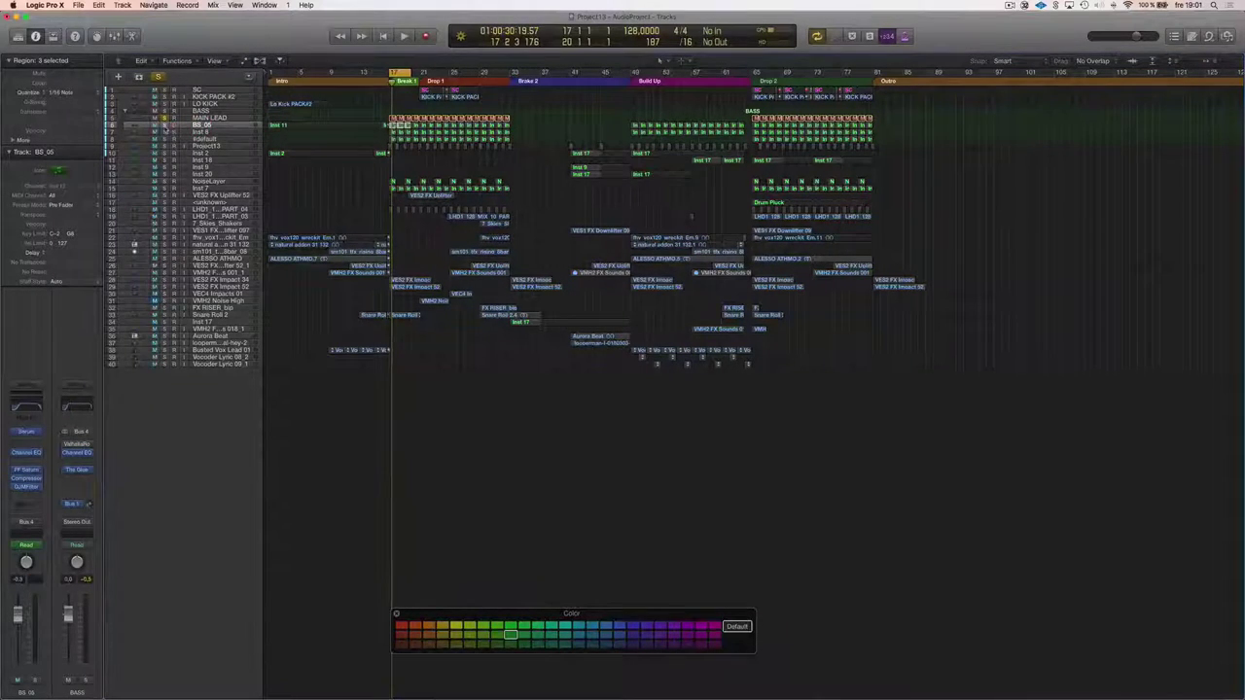
pyautogui.click(165, 126)
pyautogui.click(165, 117)
pyautogui.click(277, 117)
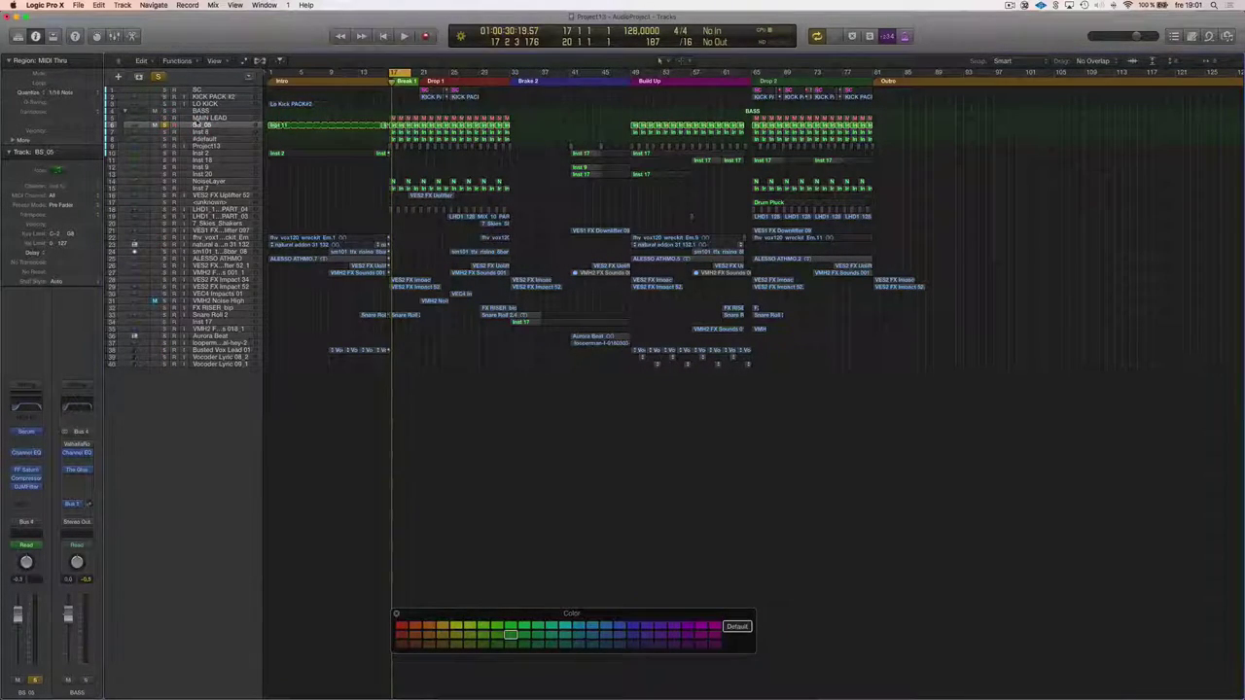
pyautogui.press('space')
pyautogui.press('space')
# Rename the BS_05 track as BG BASS
pyautogui.doubleClick(210, 127)
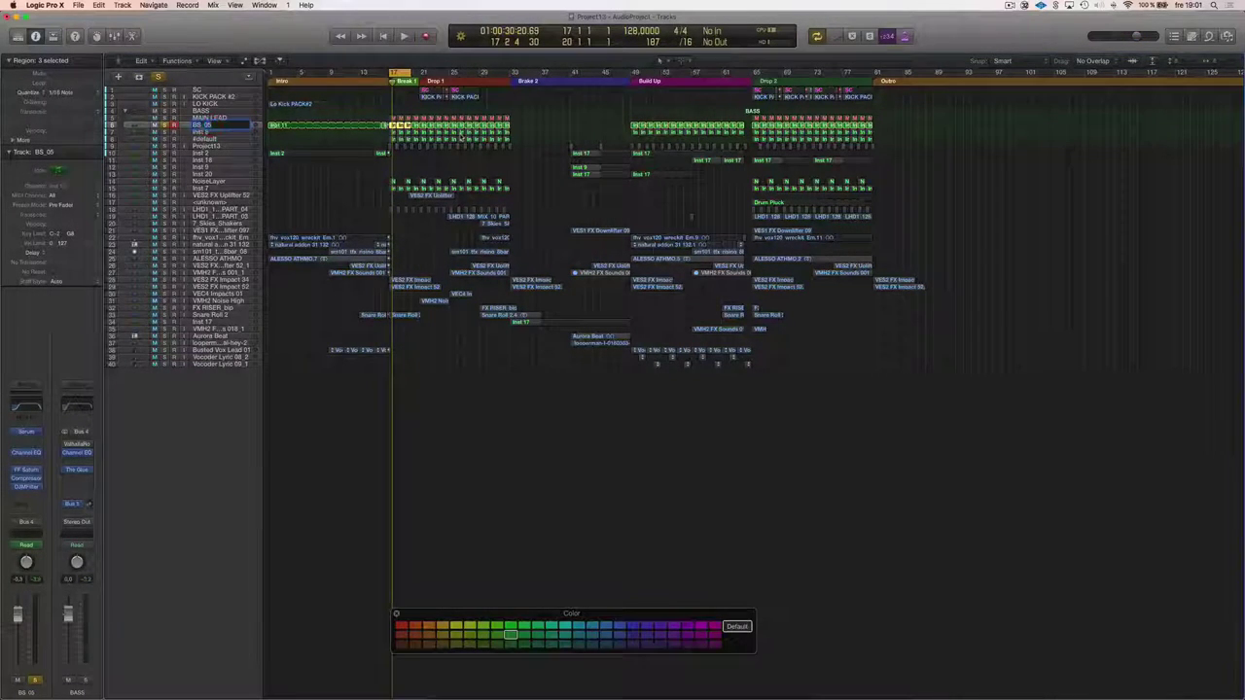
pyautogui.write('BG BASS')
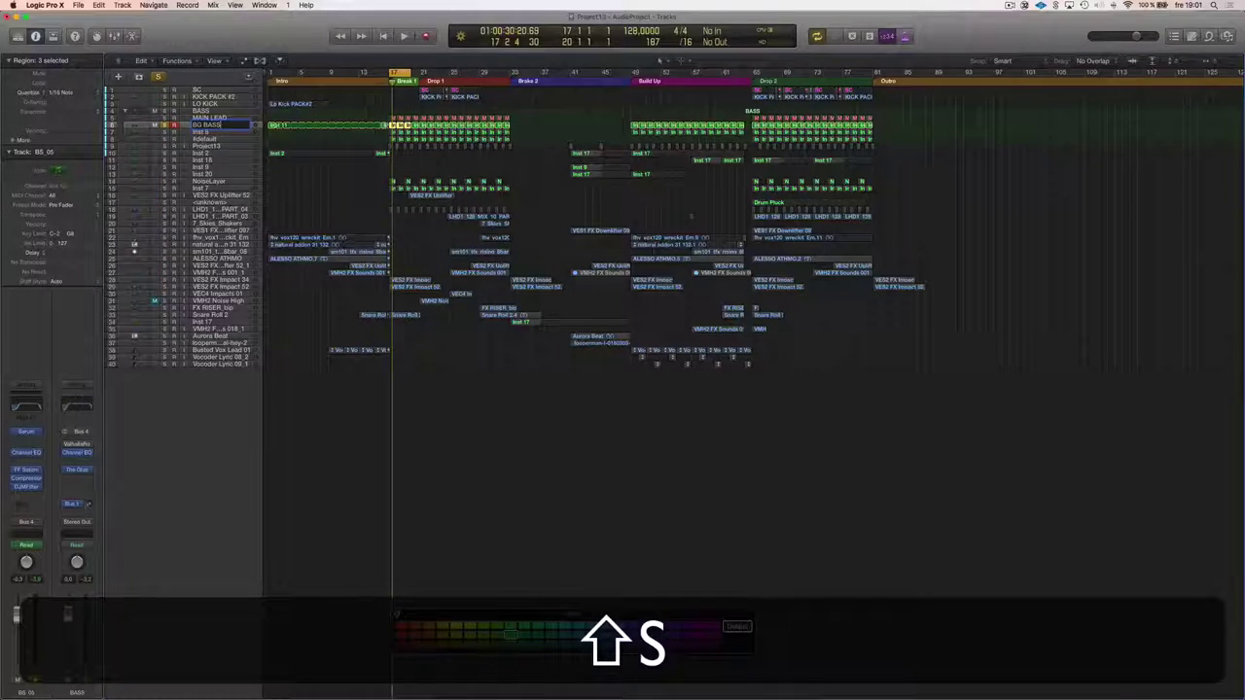
pyautogui.press('Return')
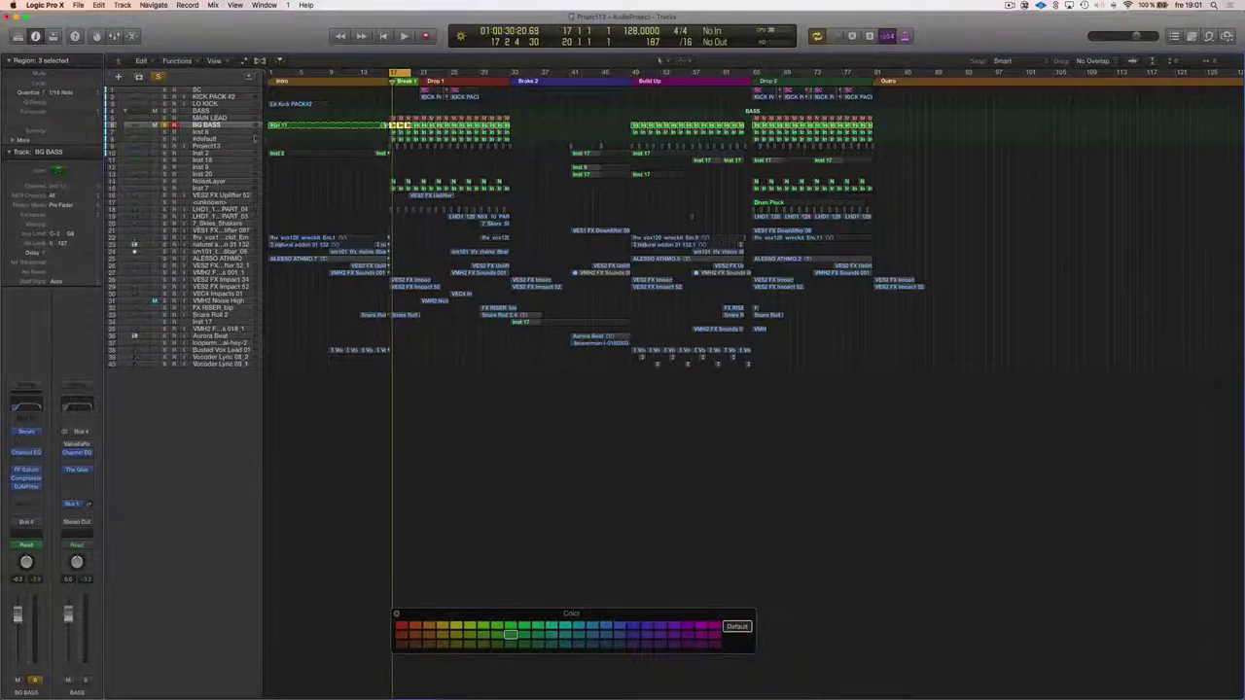
# Name all regions on the BG BASS track after the track and colour them dark orange
pyautogui.click(256, 125)
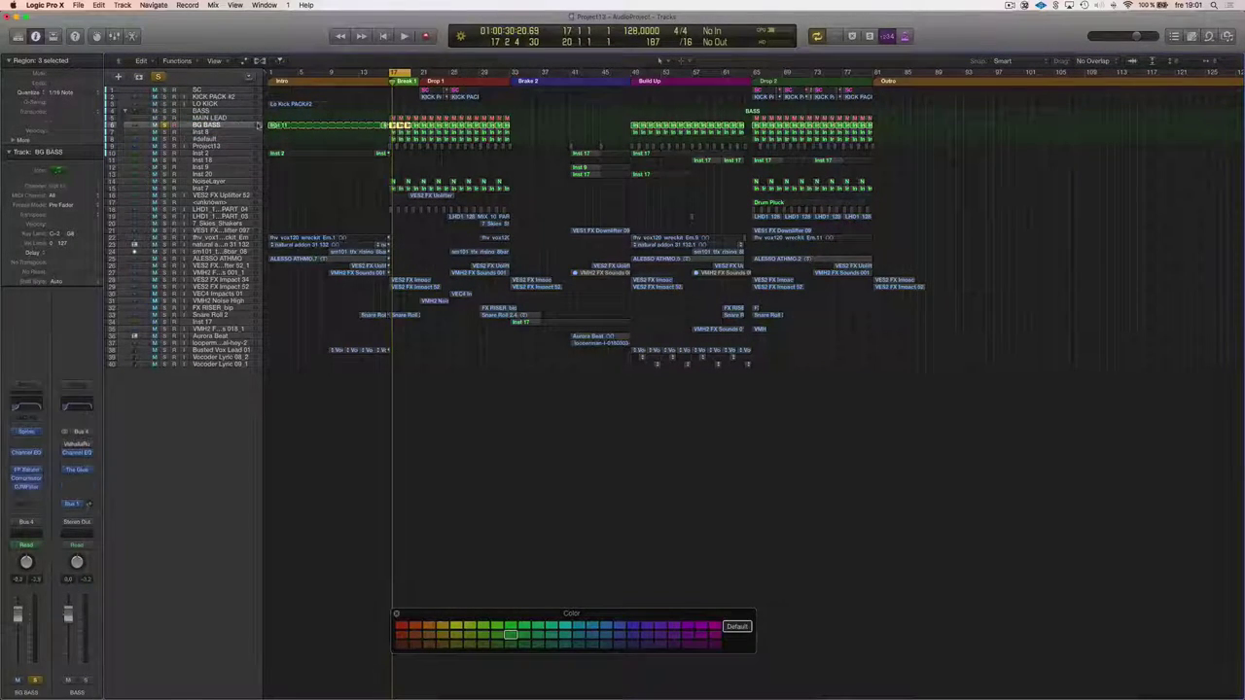
pyautogui.moveTo(266, 126); pyautogui.dragTo(917, 127)
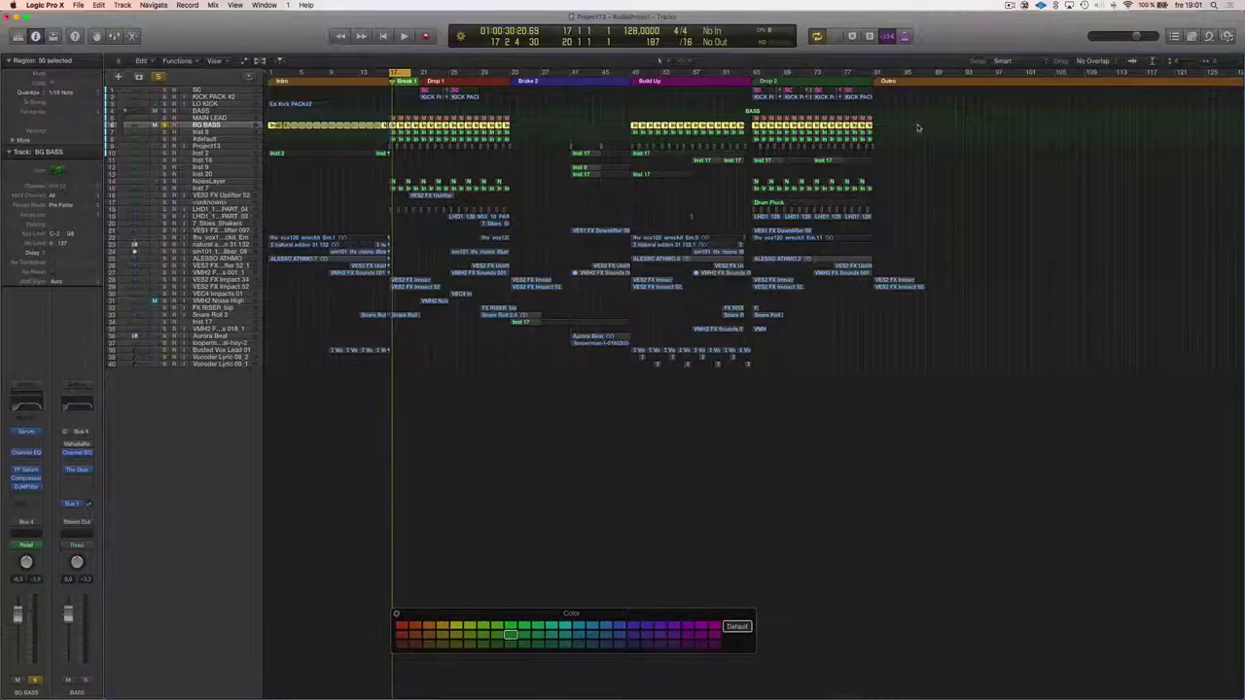
pyautogui.hotkey('alt', 'shift', 'n')
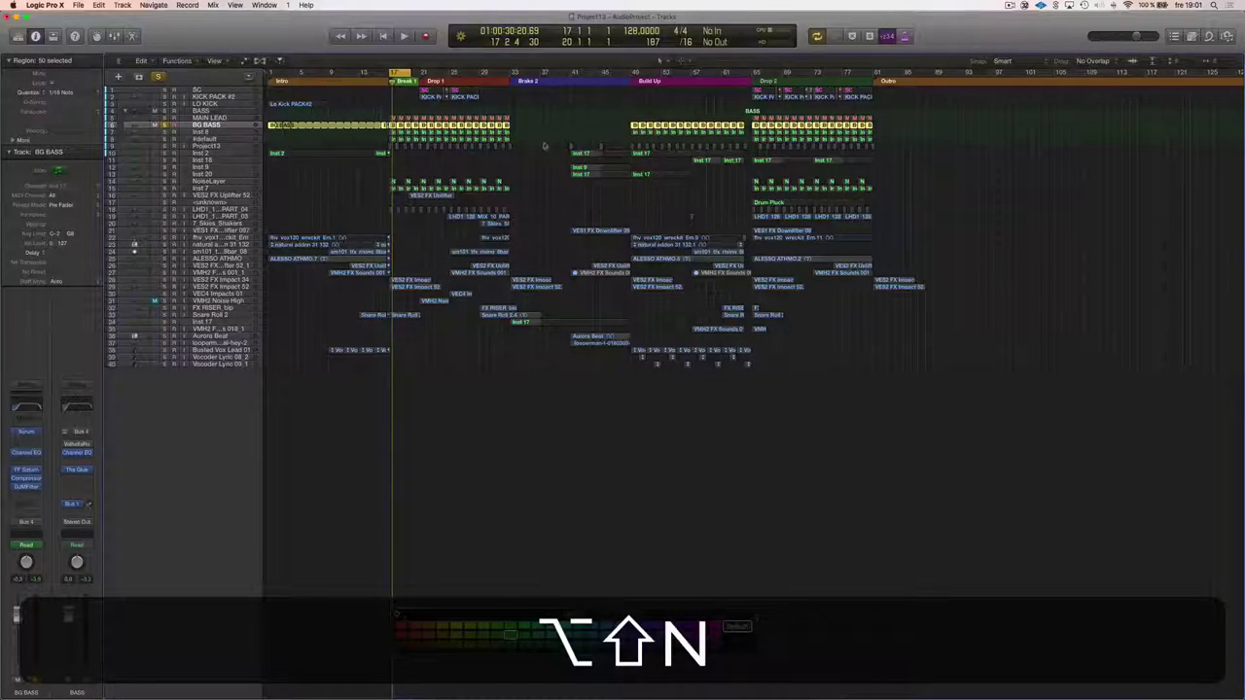
pyautogui.click(414, 645)
pyautogui.click(466, 512)
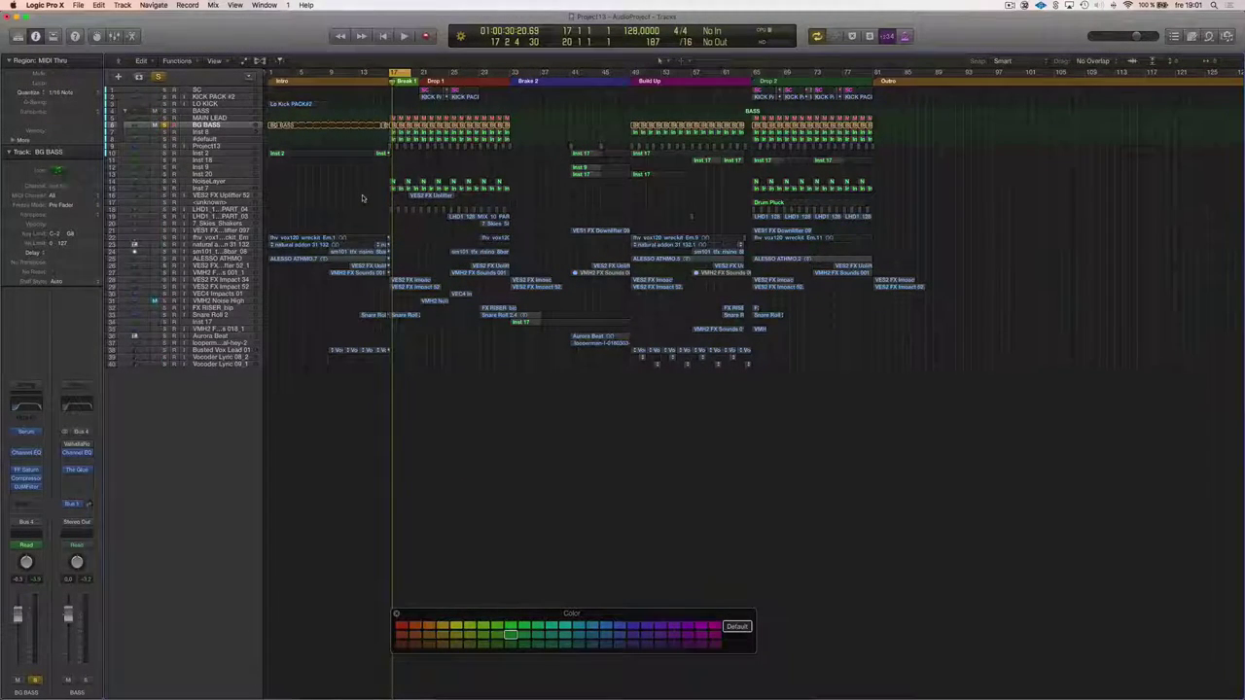
pyautogui.click(228, 136)
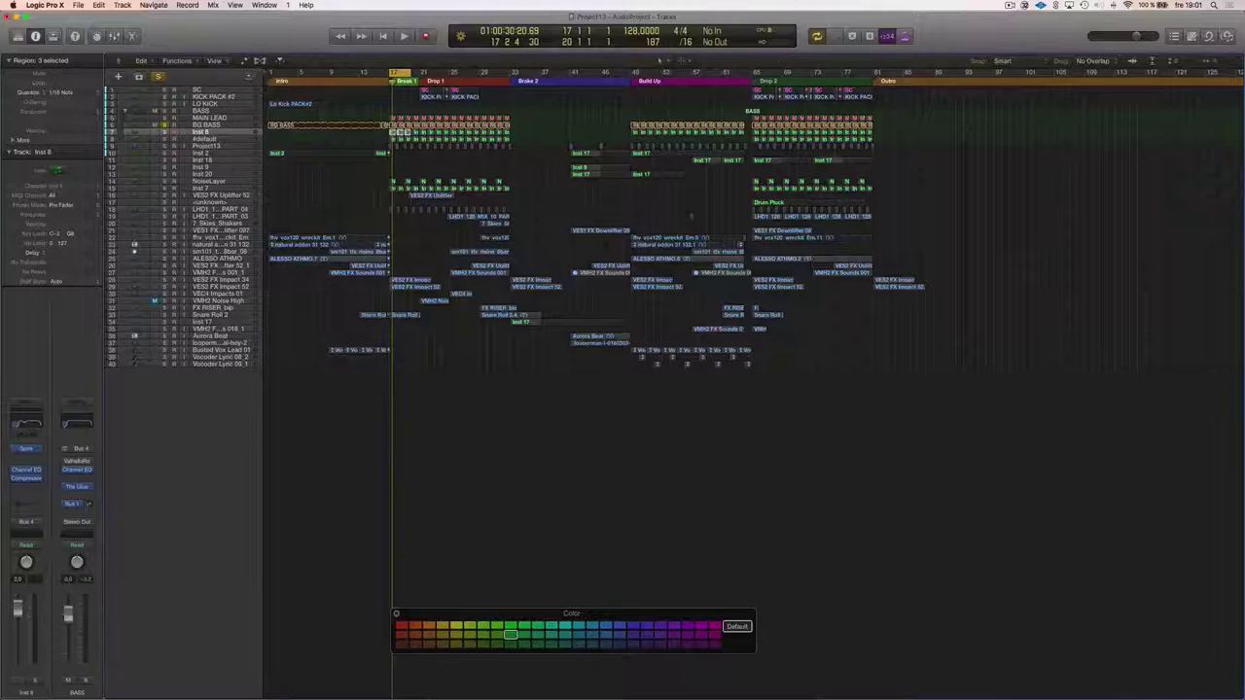
pyautogui.click(850, 368)
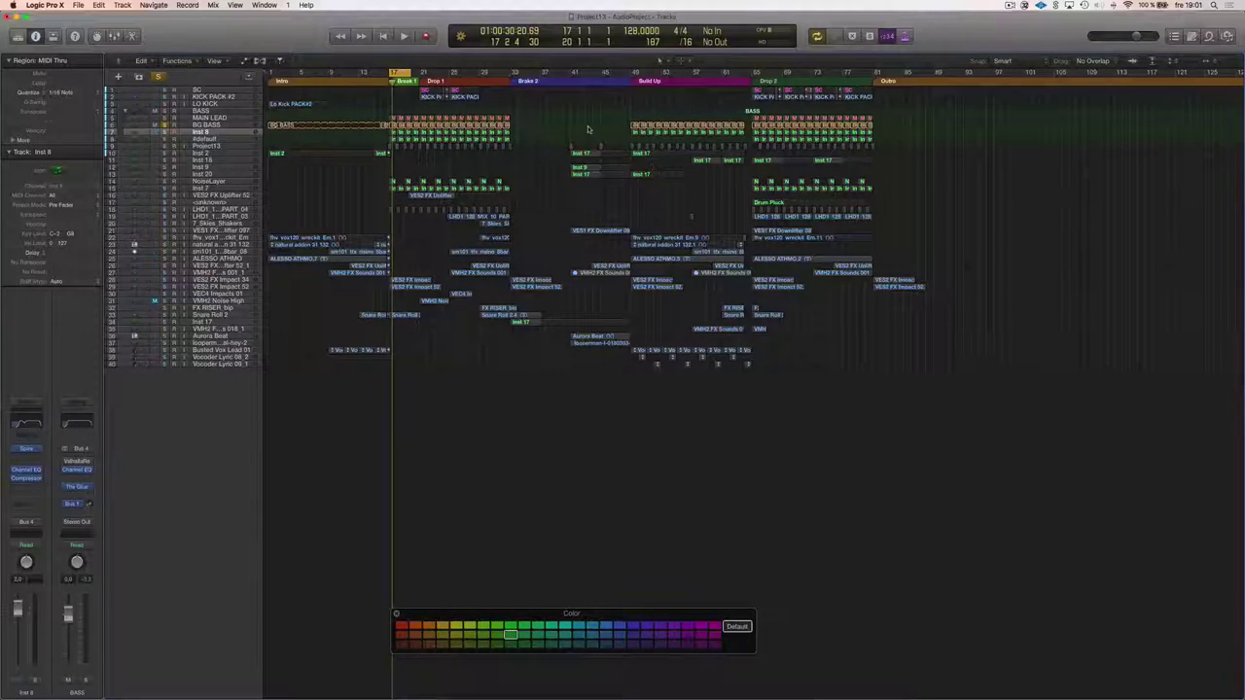
pyautogui.click(778, 114)
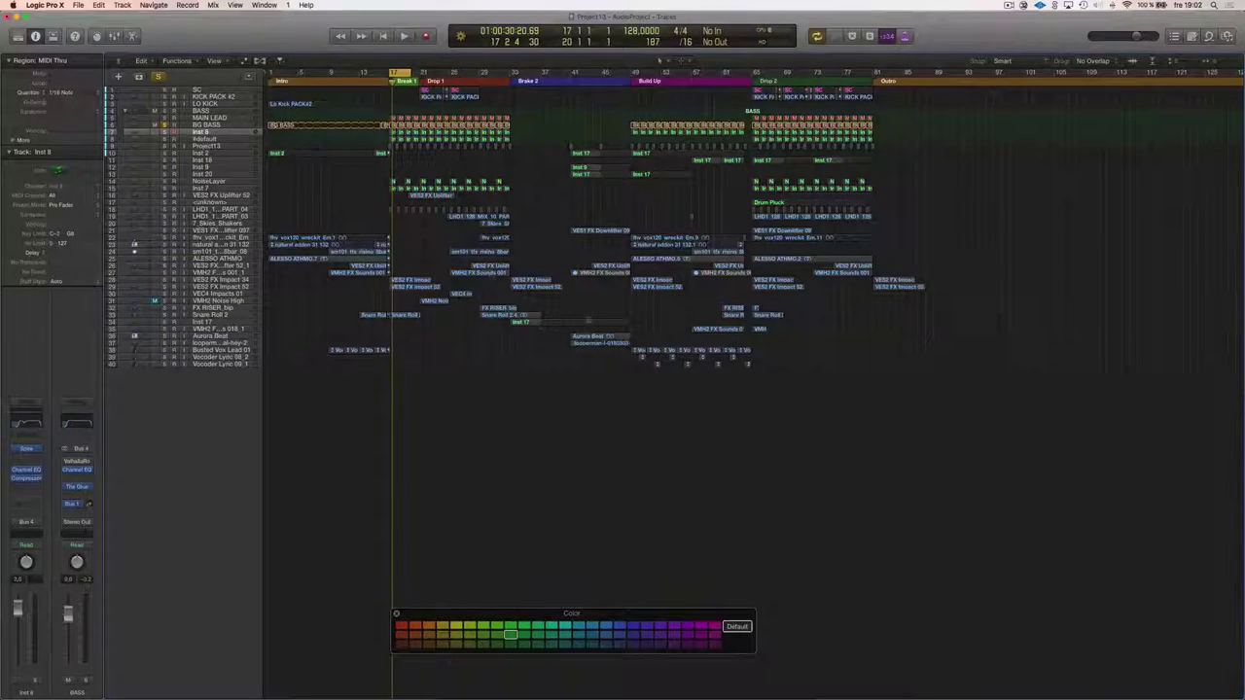
# Audition the Inst 8 track soloed in place of BG BASS, and rename it as LIGHT BASS
pyautogui.click(231, 125)
pyautogui.press('s')
pyautogui.click(230, 132)
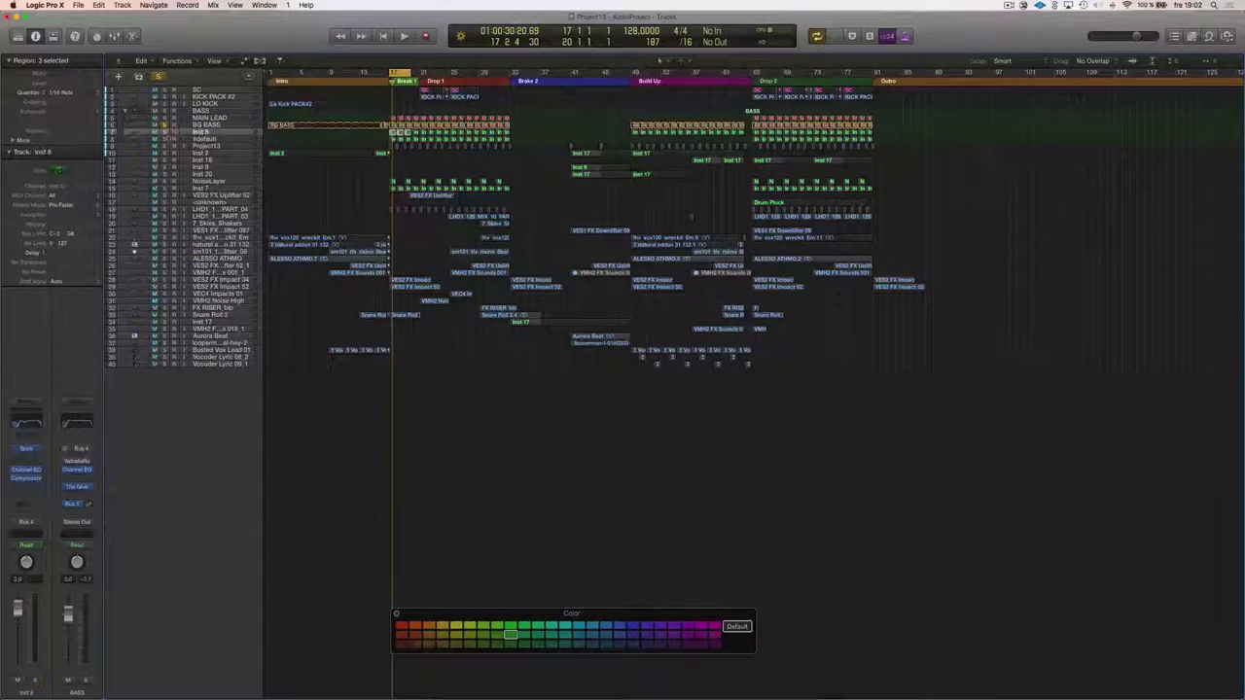
pyautogui.press('s')
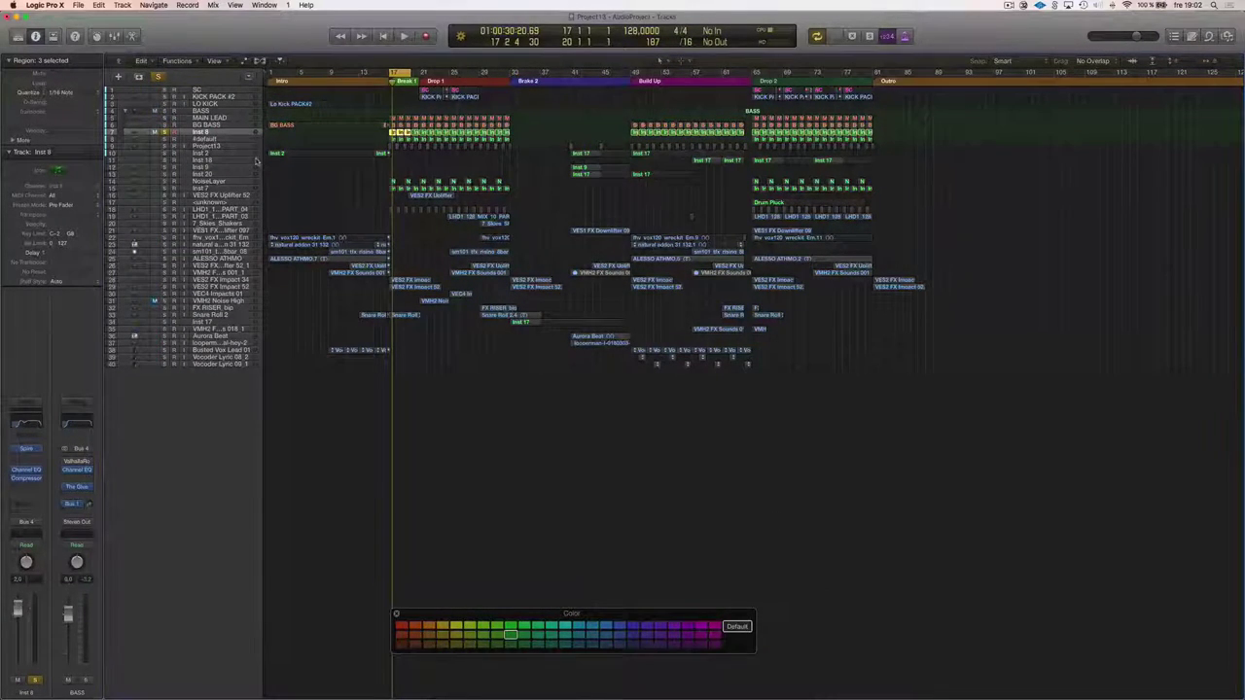
pyautogui.press('space')
pyautogui.write('LIGHT BASS')
pyautogui.press('Return')
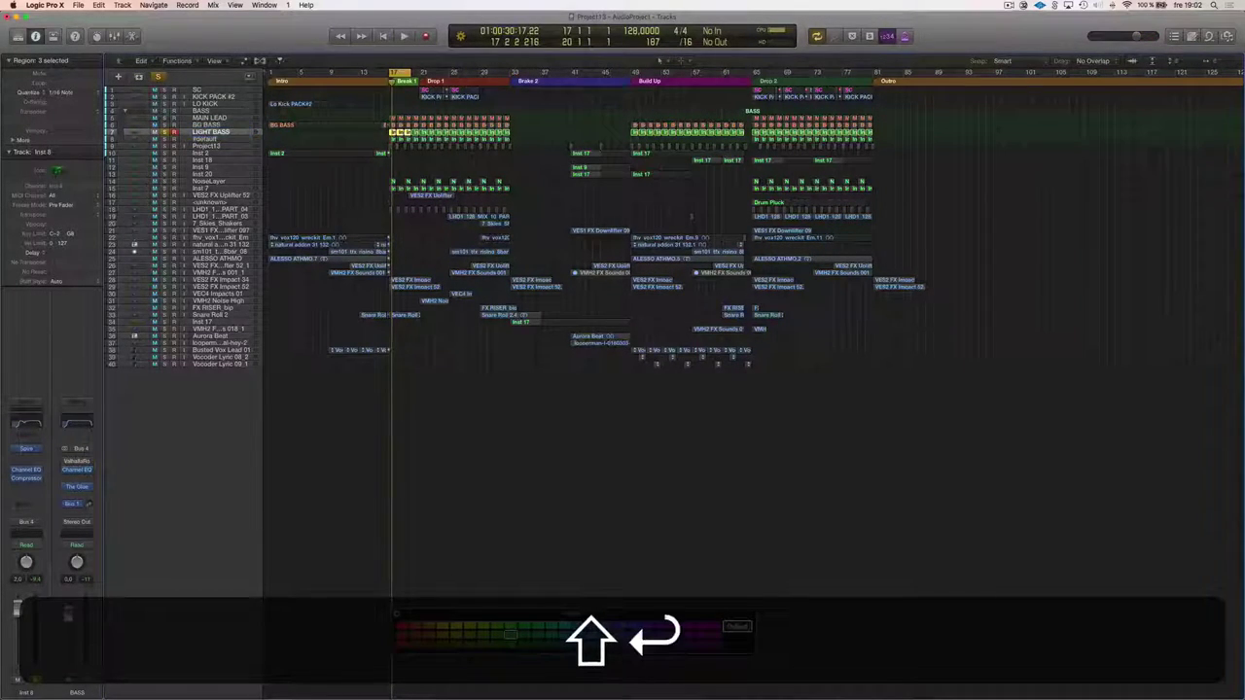
# Name all regions on the LIGHT BASS track after the track and colour them brown-orange
pyautogui.moveTo(383, 134); pyautogui.dragTo(968, 135)
pyautogui.hotkey('alt', 'shift', 'n')
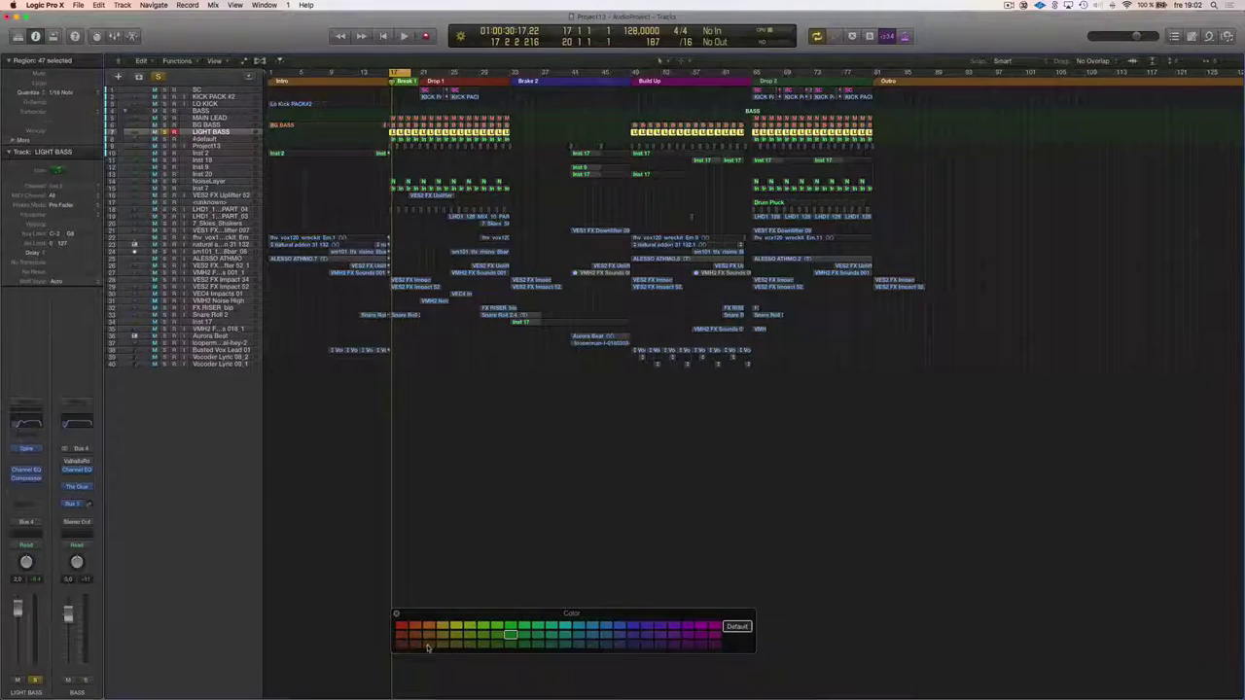
pyautogui.click(436, 498)
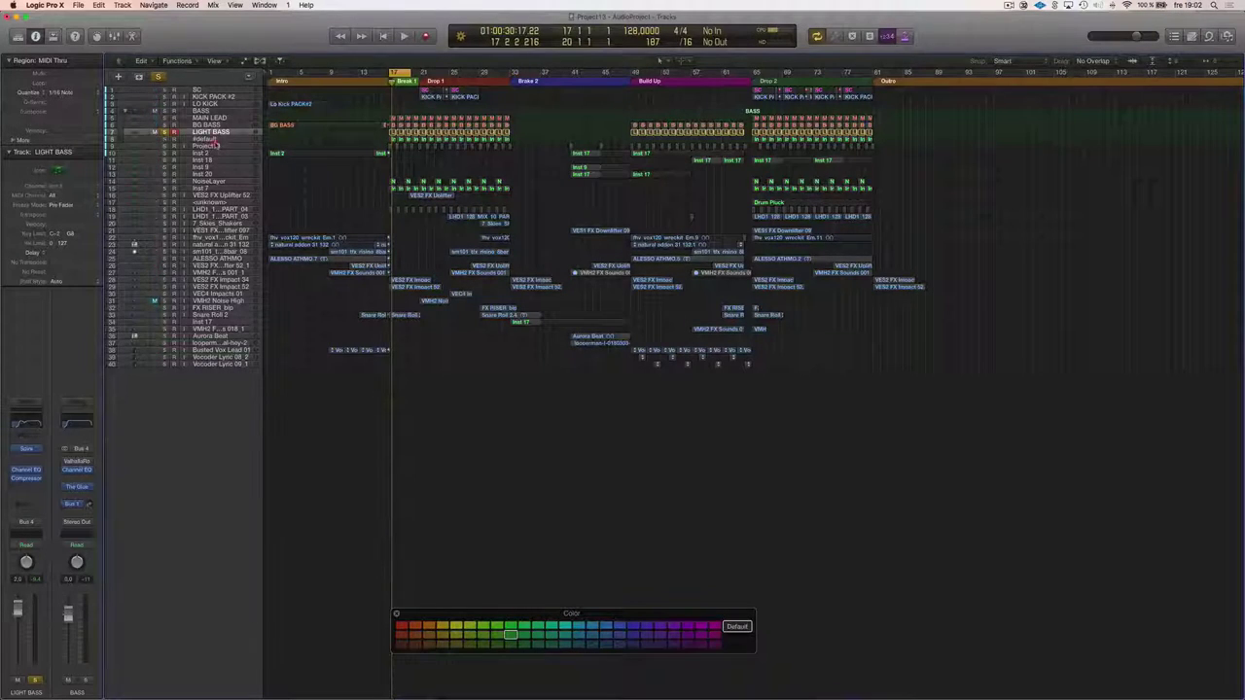
# Solo the #default track in place of LIGHT BASS and play it
pyautogui.click(172, 143)
pyautogui.press('space')
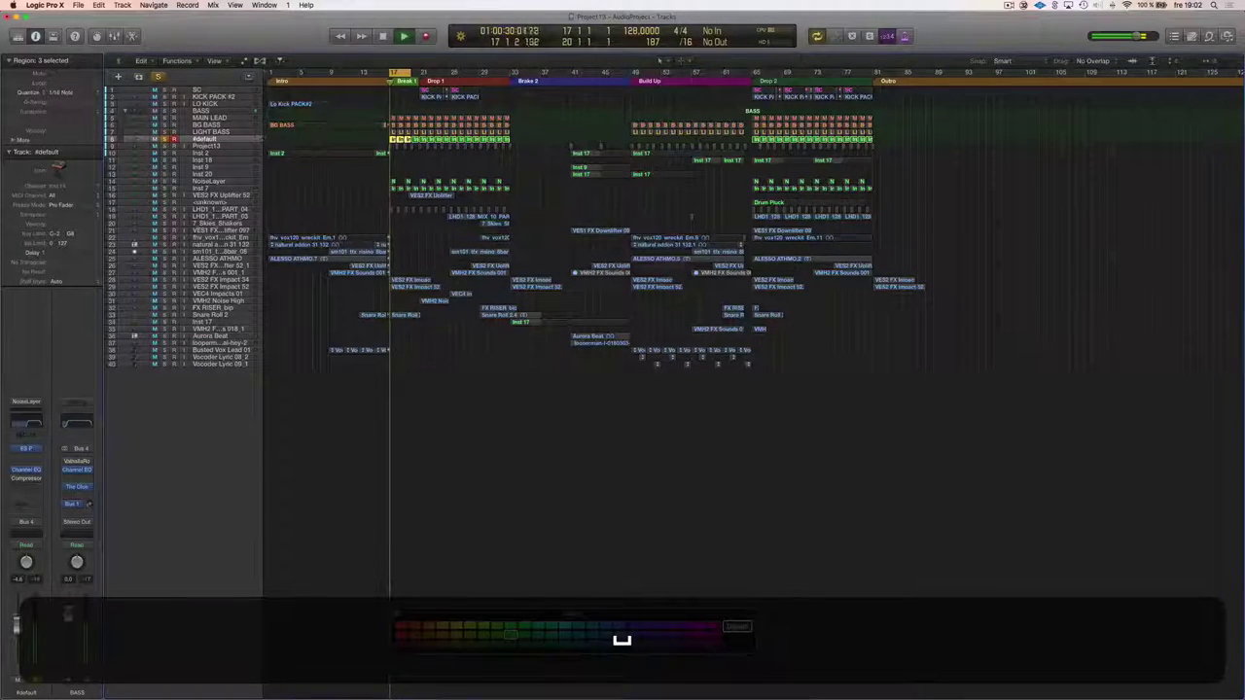
# Select all regions on the #default track and name them after the track
pyautogui.moveTo(373, 142); pyautogui.dragTo(944, 142)
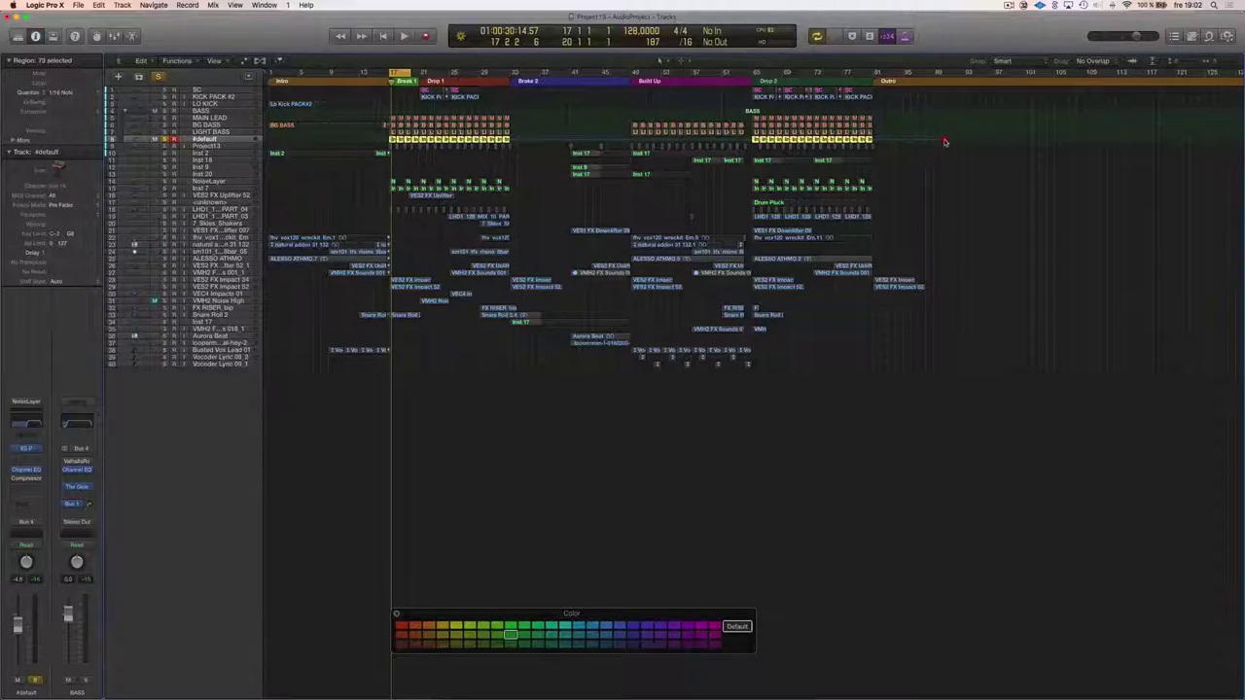
pyautogui.hotkey('alt', 'shift', 'n')
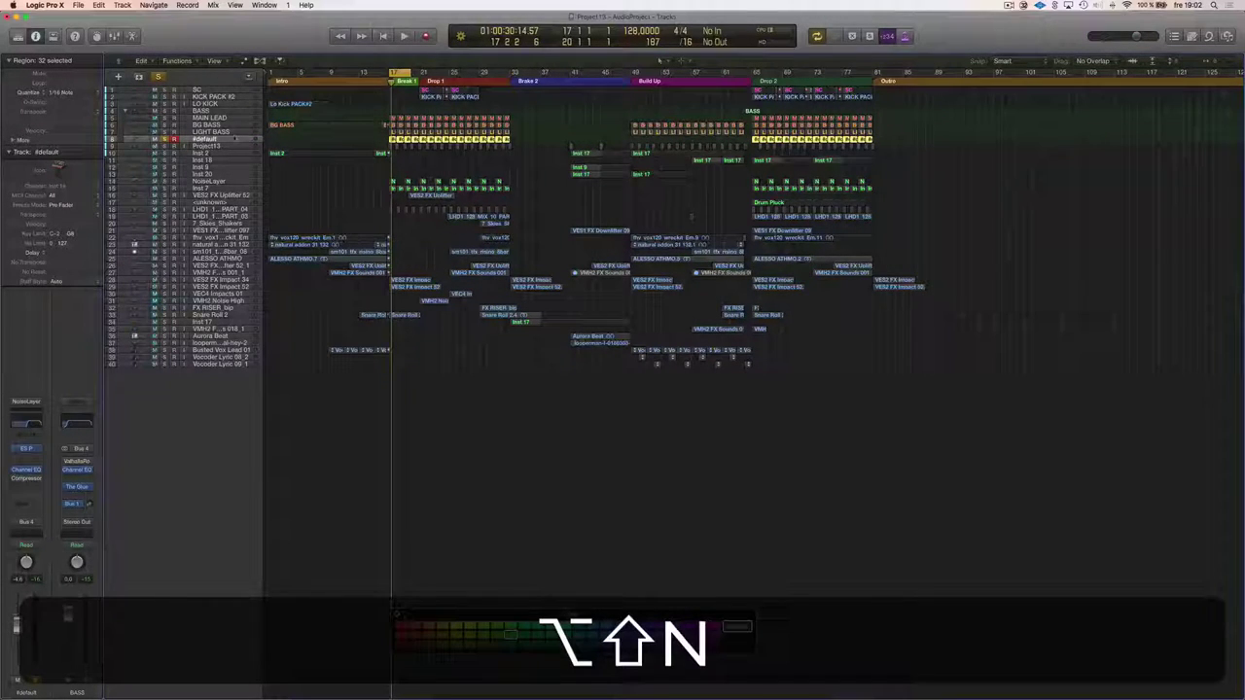
pyautogui.hotkey('alt', 'c')
# Rename the #default track as WHITE NOISE and name its selected regions after the track
pyautogui.write('WHITE NOISE')
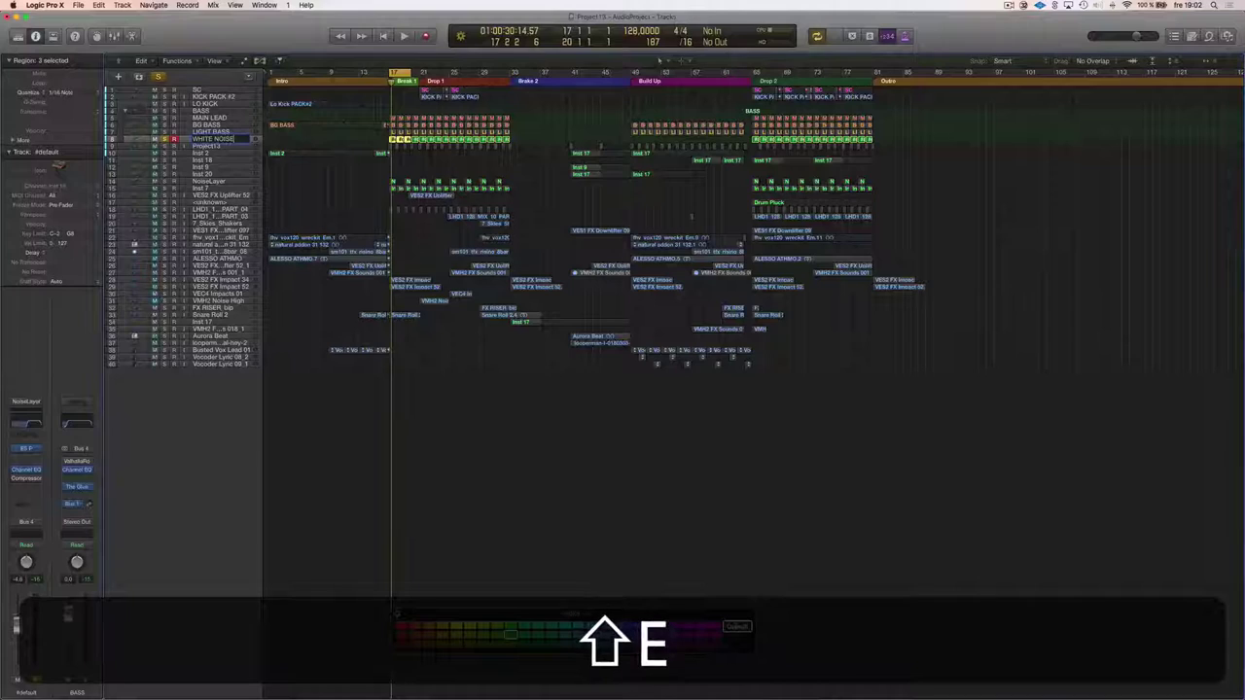
pyautogui.hotkey('shift', 'Return')
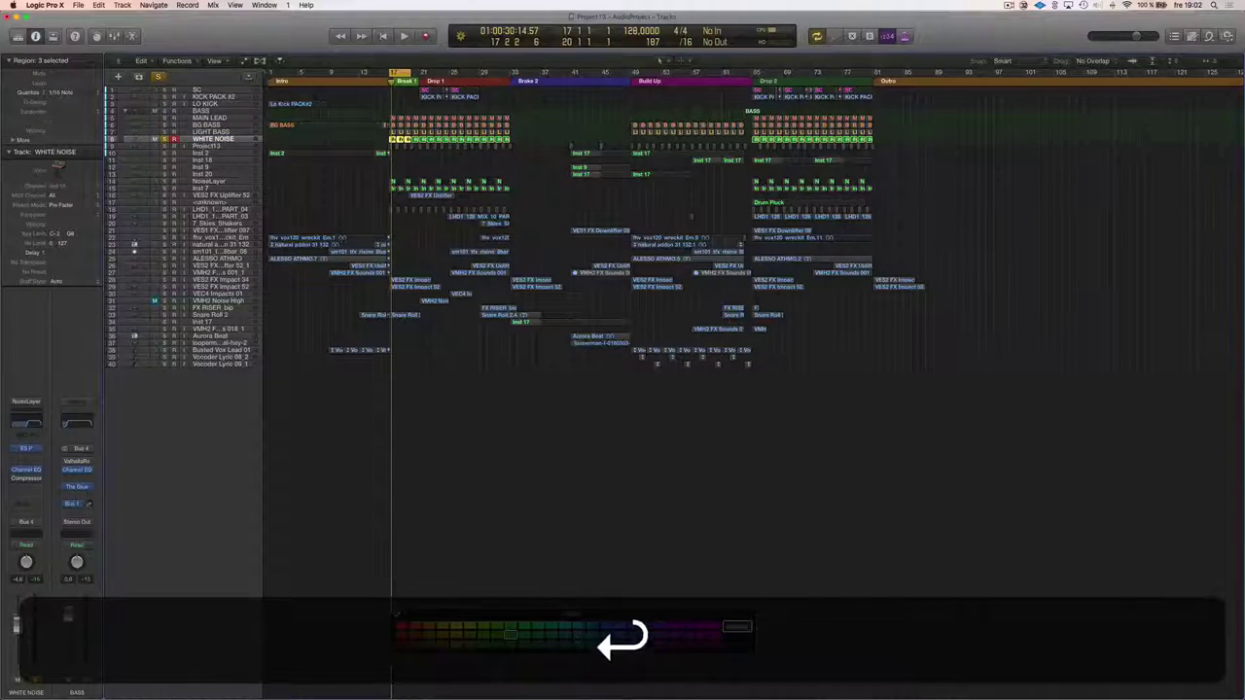
pyautogui.hotkey('alt', 'shift', 'n')
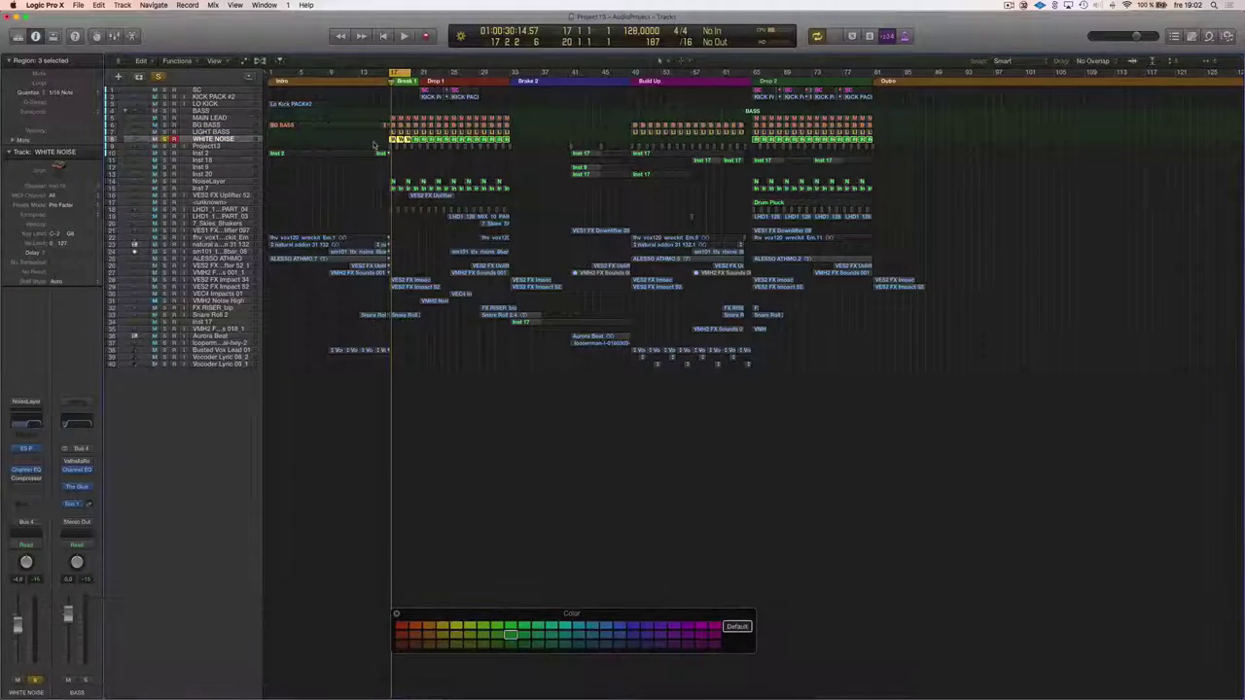
# Name all regions on the WHITE NOISE track after the track and colour them turquoise
pyautogui.hotkey('alt', 'shift', 'n')
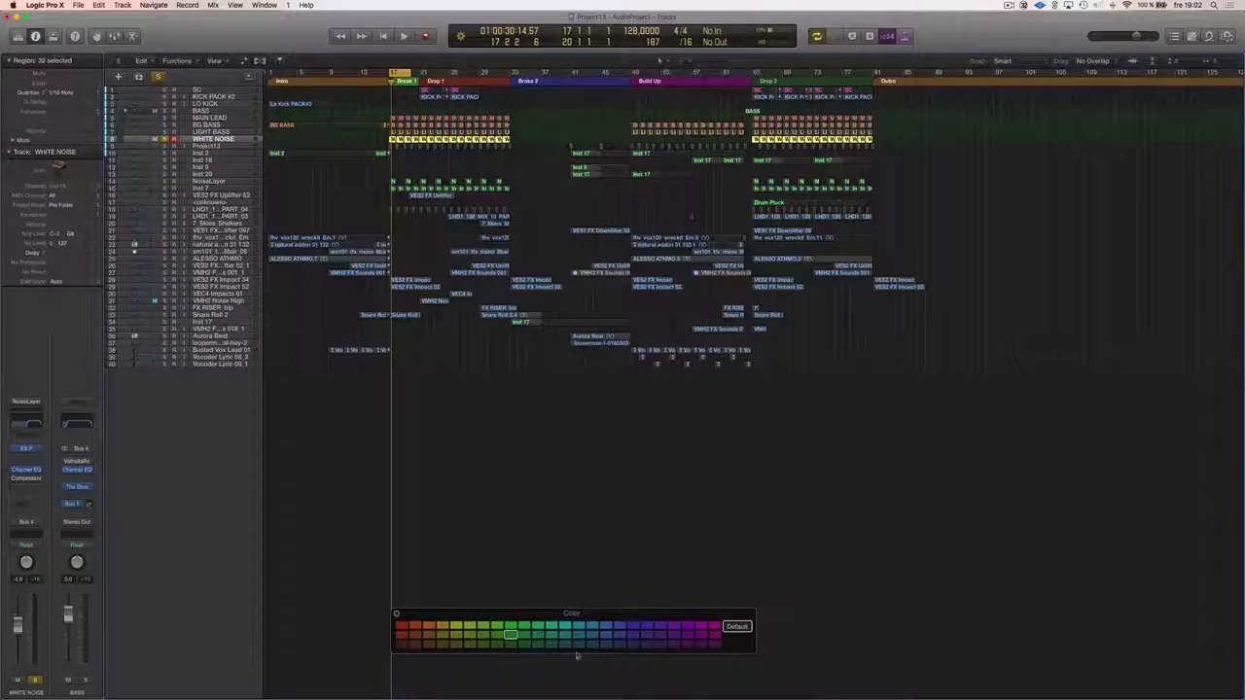
pyautogui.click(564, 628)
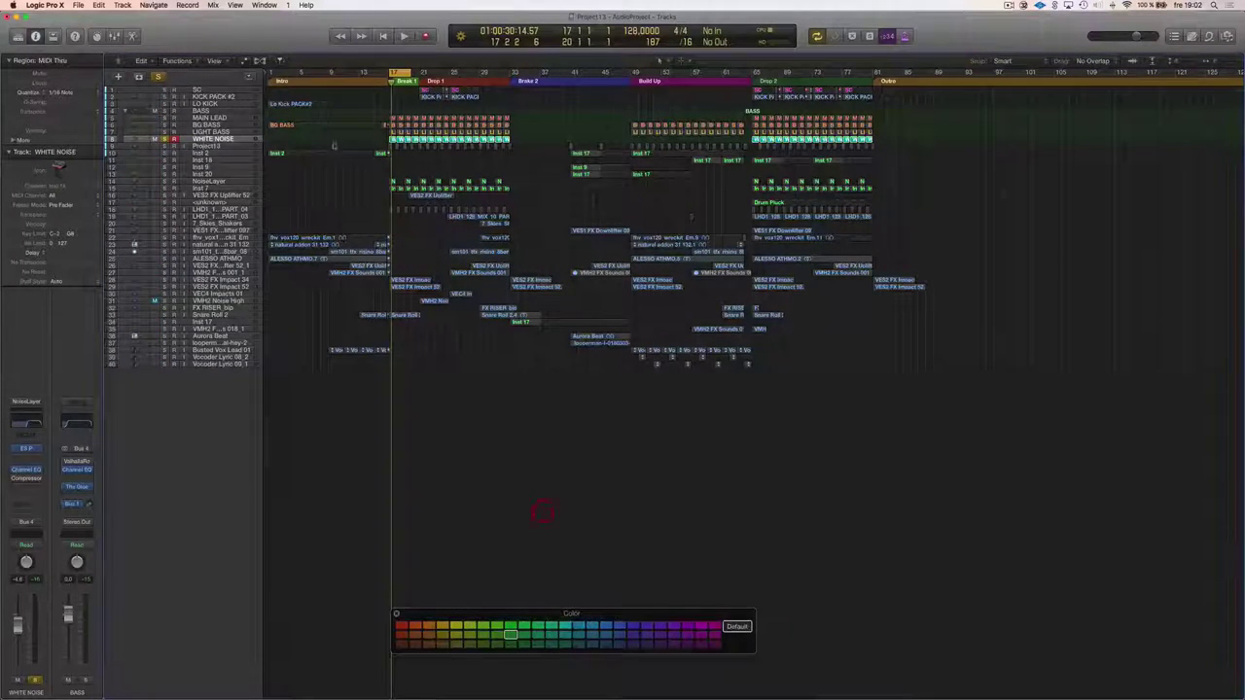
# Solo the Project13 track in place of WHITE NOISE and rename it as REVERSED REVERB
pyautogui.click(179, 147)
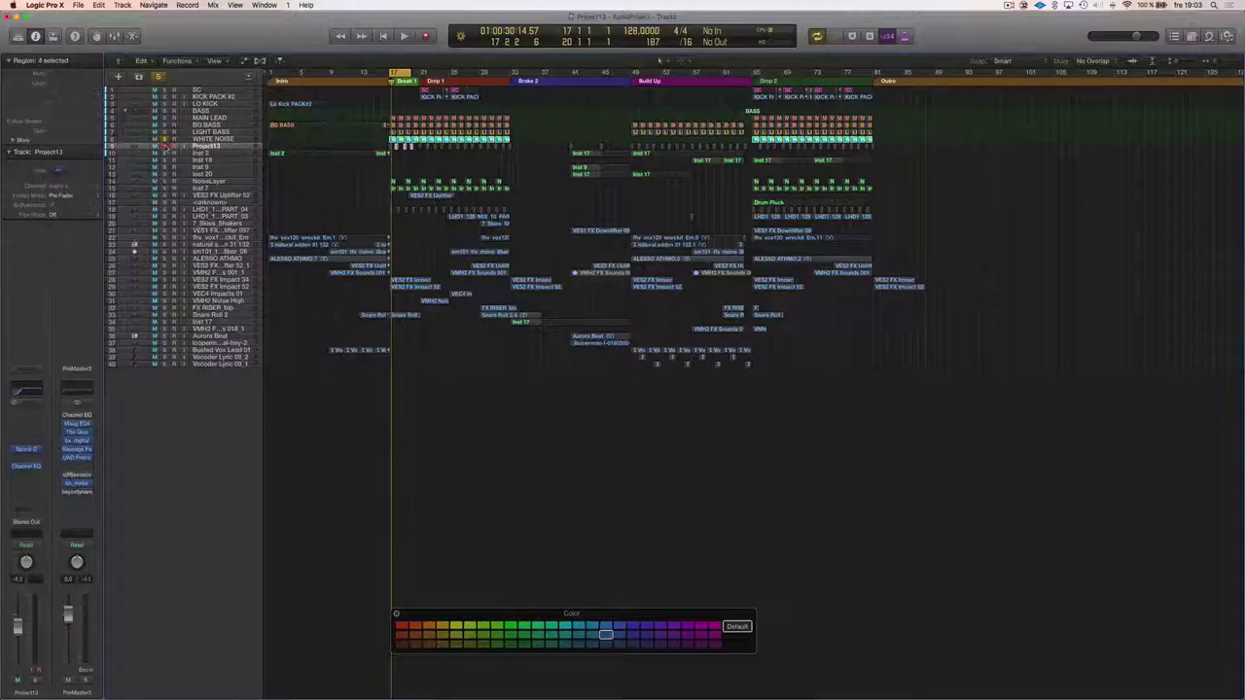
pyautogui.click(164, 146)
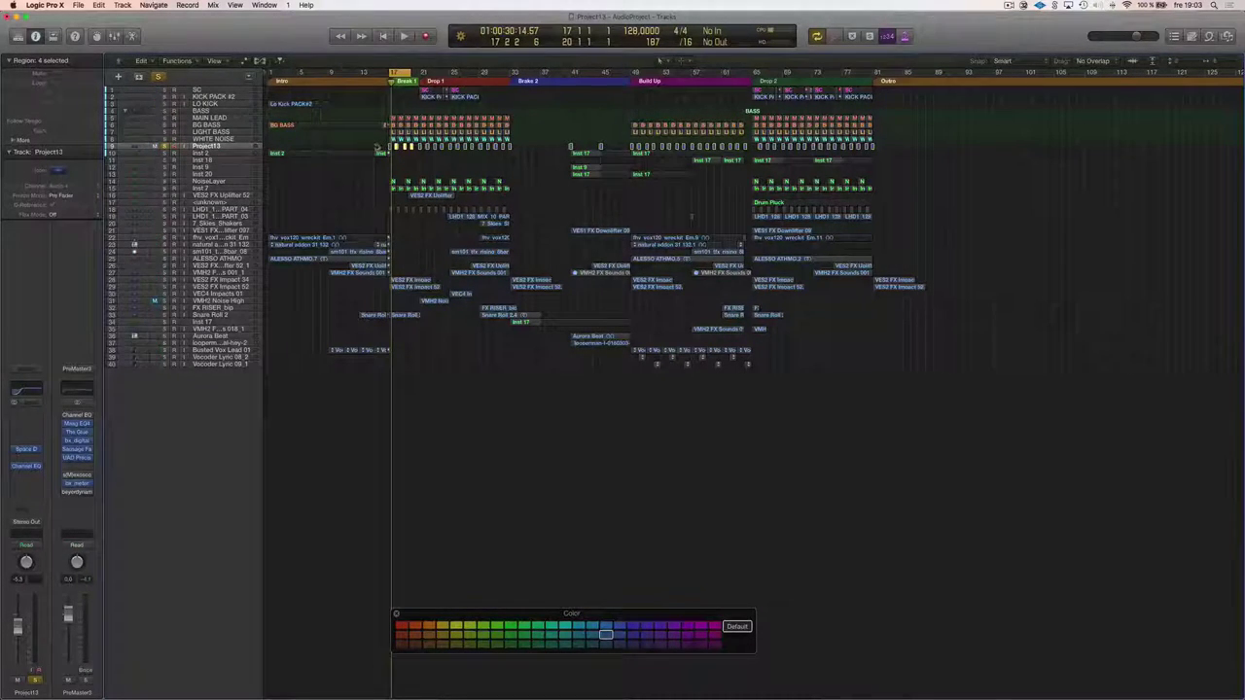
pyautogui.write('REVERSED REVERB')
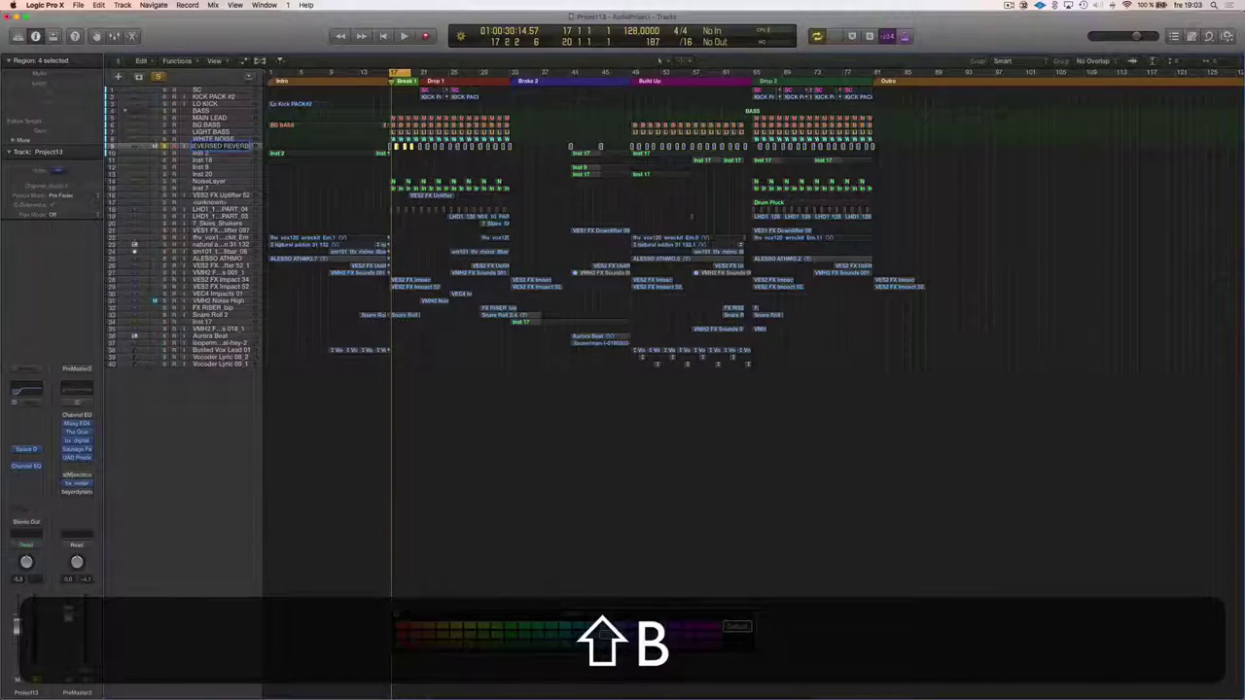
pyautogui.press('Return')
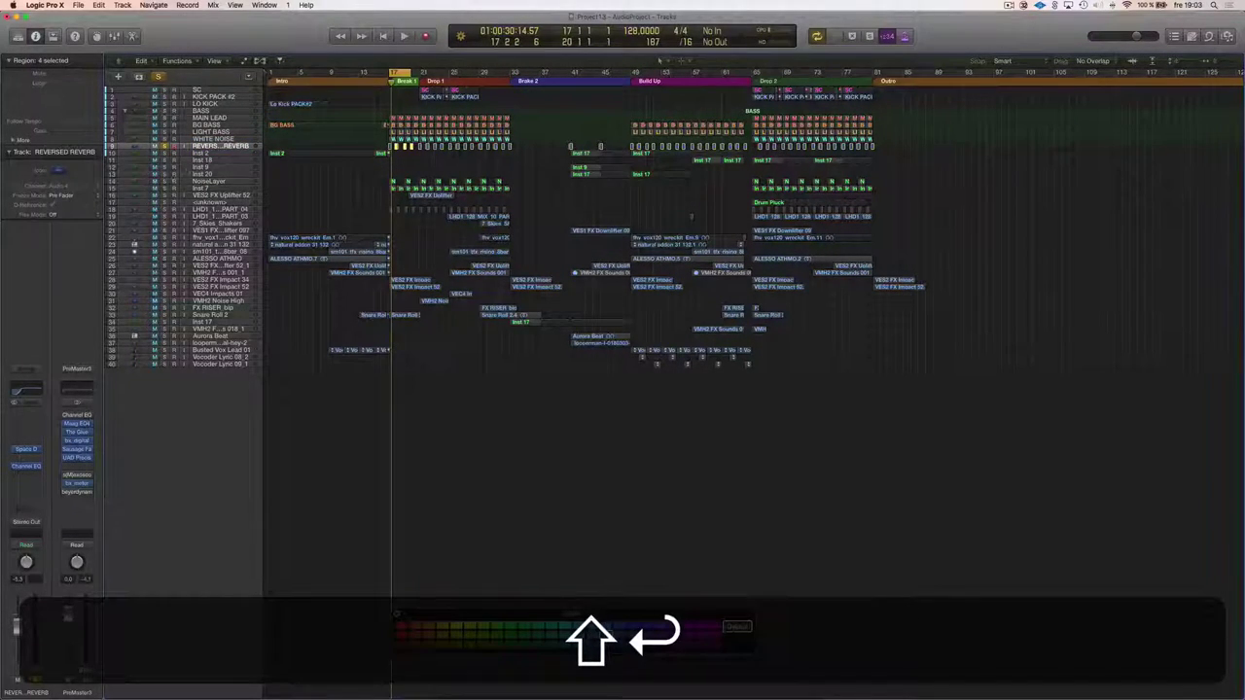
pyautogui.press('Down')
pyautogui.click(222, 146)
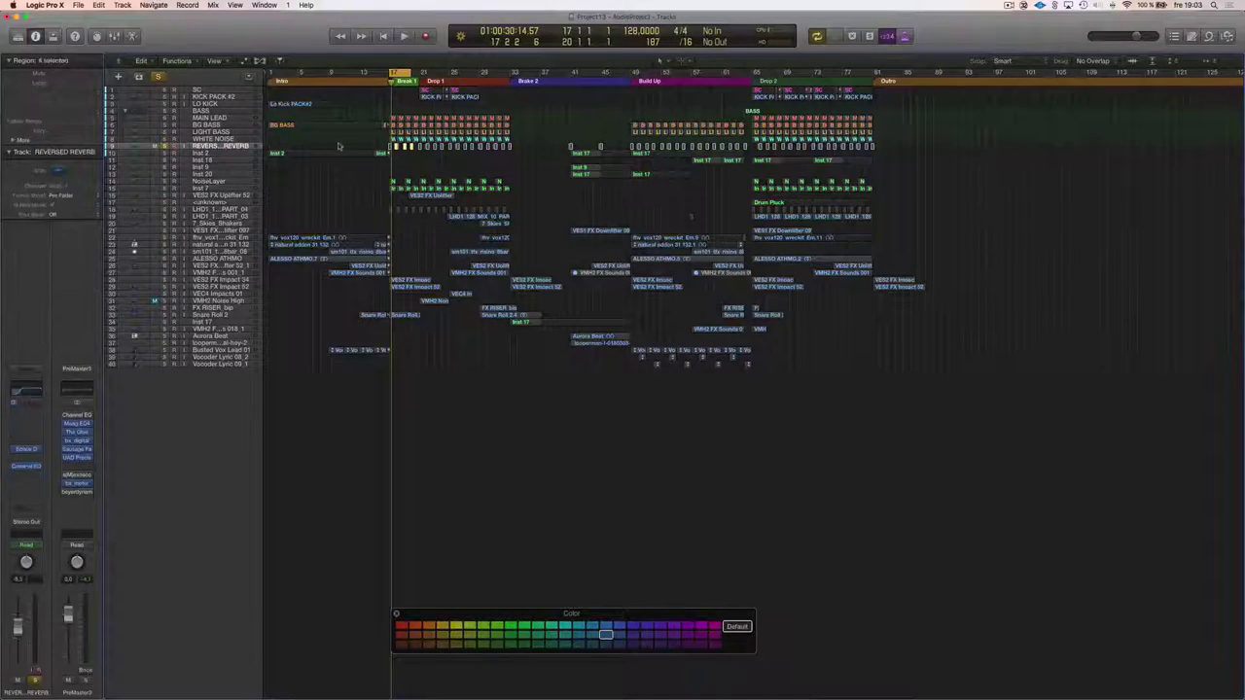
pyautogui.click(557, 128)
# Solo the Inst 2 track in place of REVERSED REVERB and listen to it from about bar 5 in the intro
pyautogui.click(218, 155)
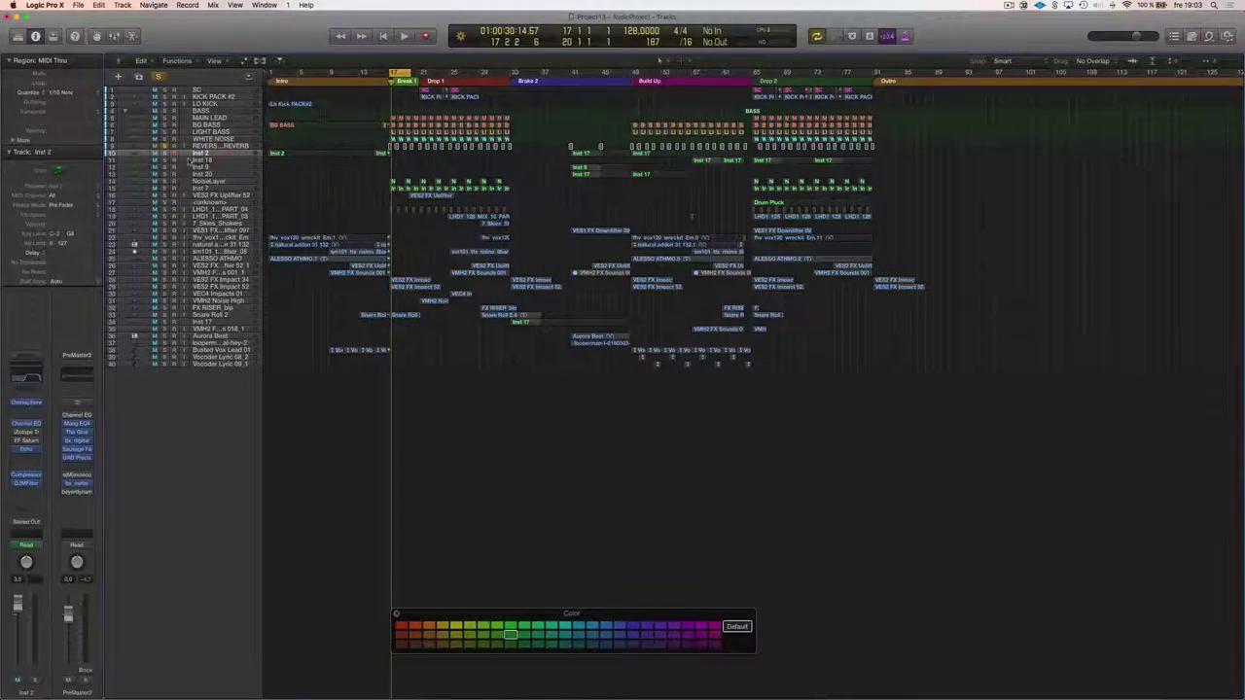
pyautogui.press('space')
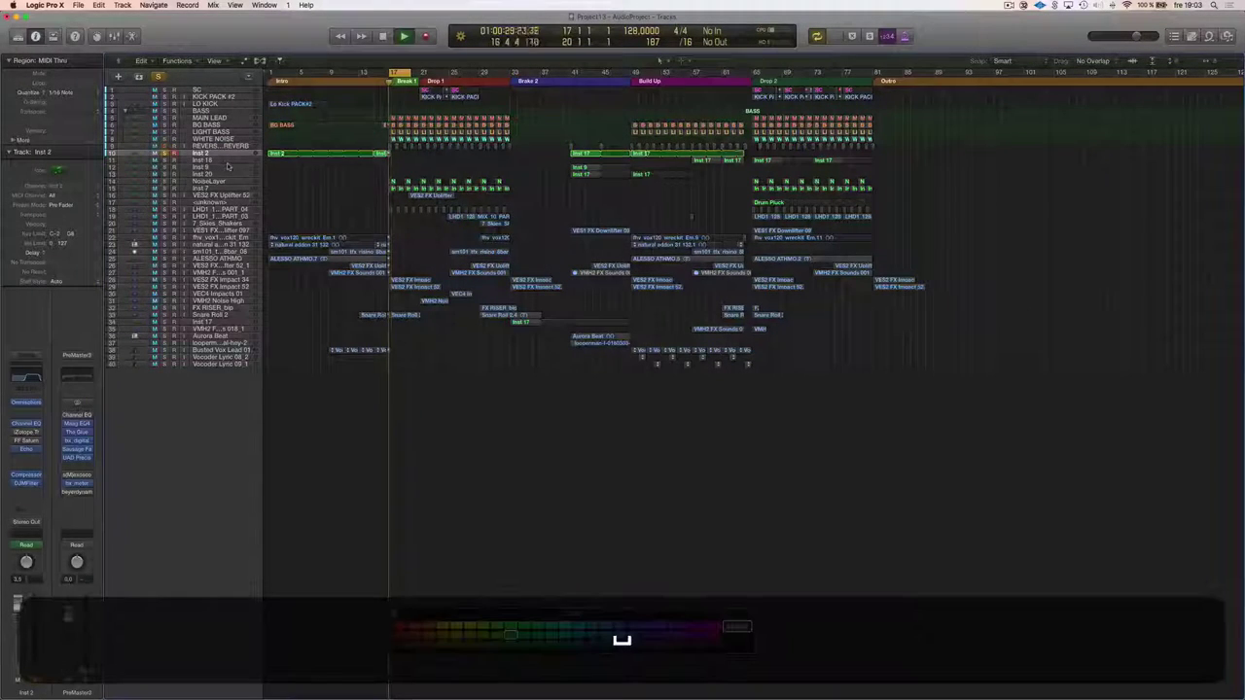
pyautogui.click(291, 78)
pyautogui.click(305, 79)
pyautogui.click(290, 80)
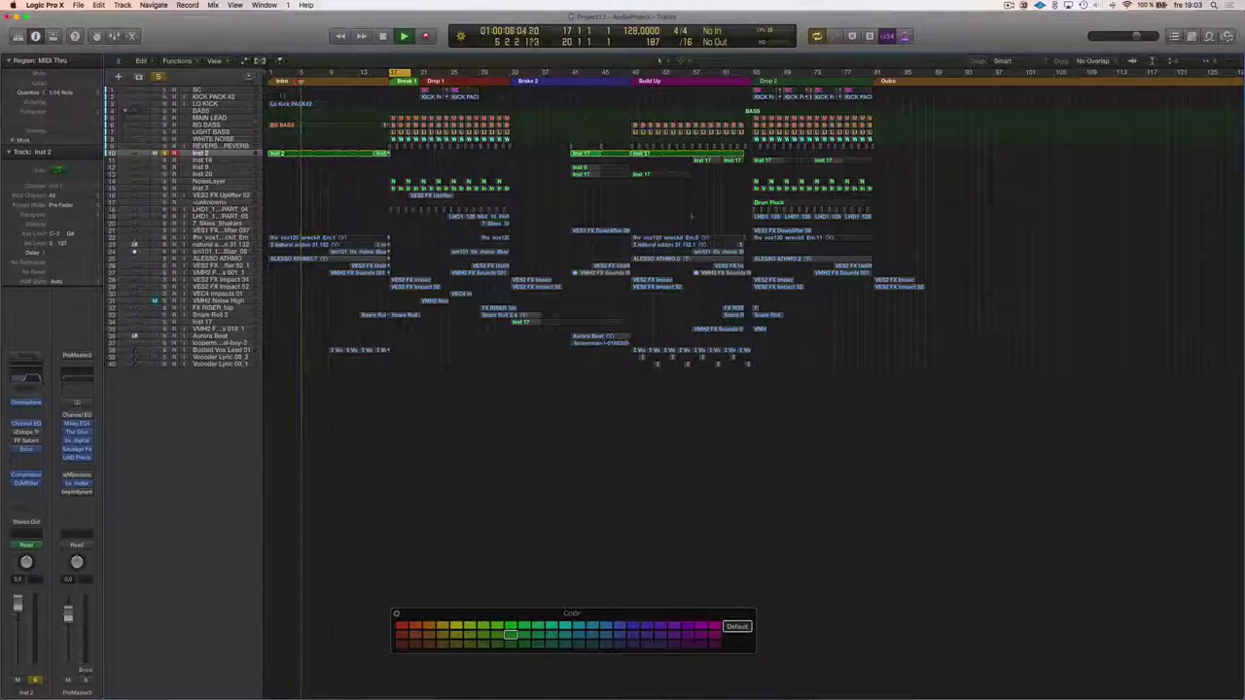
pyautogui.press('space')
# Rename the Inst 2 track as MYSTIC SOUND
pyautogui.write('MYSTIC ')
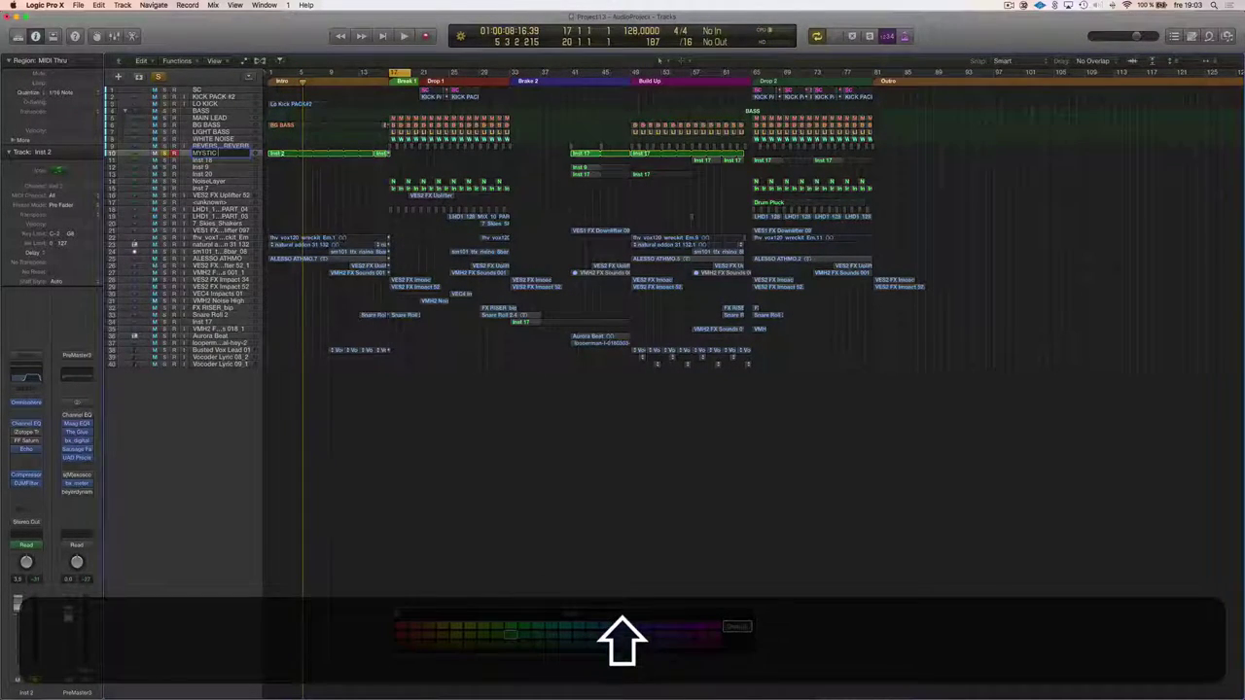
pyautogui.write(' SOUND')
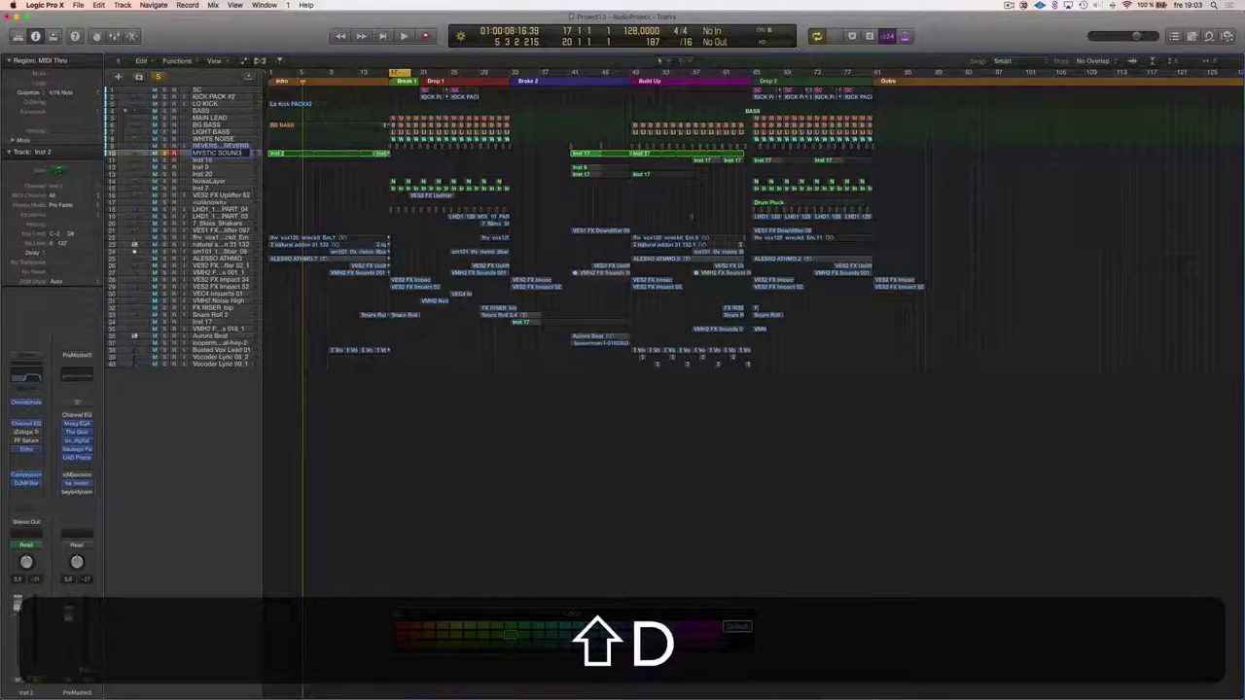
pyautogui.press('Return')
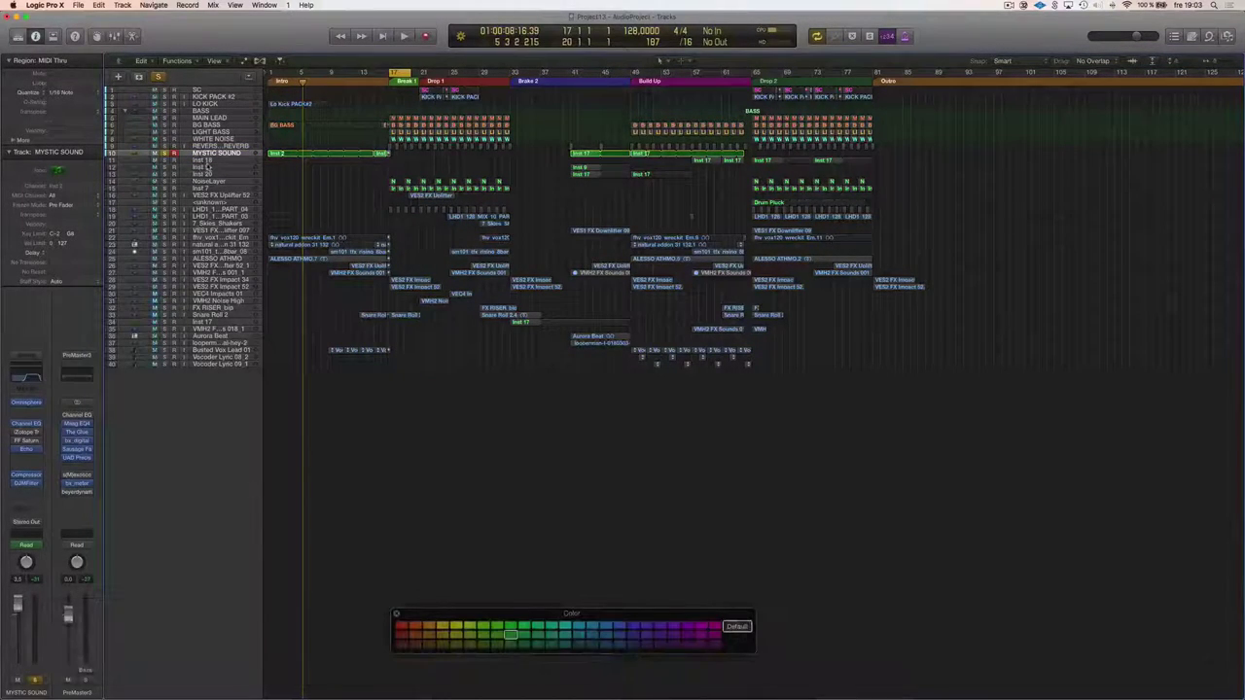
# Name all regions on the MYSTIC SOUND track after the track and colour them yellow
pyautogui.moveTo(759, 155); pyautogui.dragTo(284, 155)
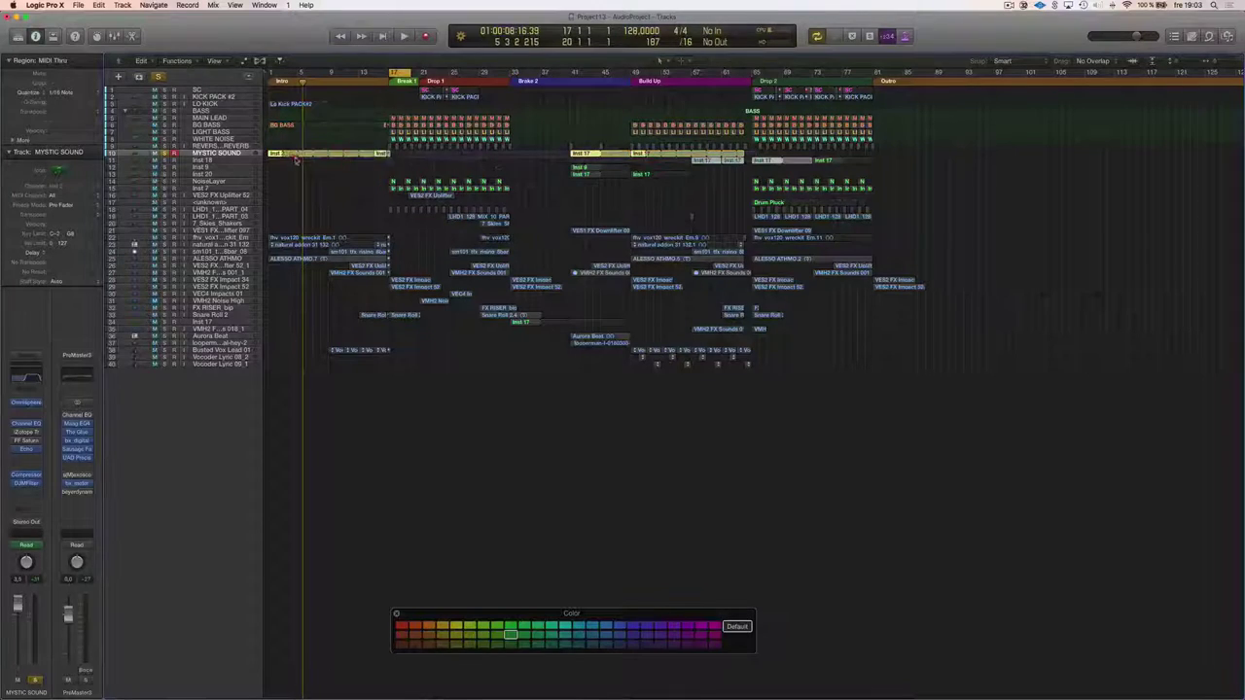
pyautogui.hotkey('alt', 'shift', 'n')
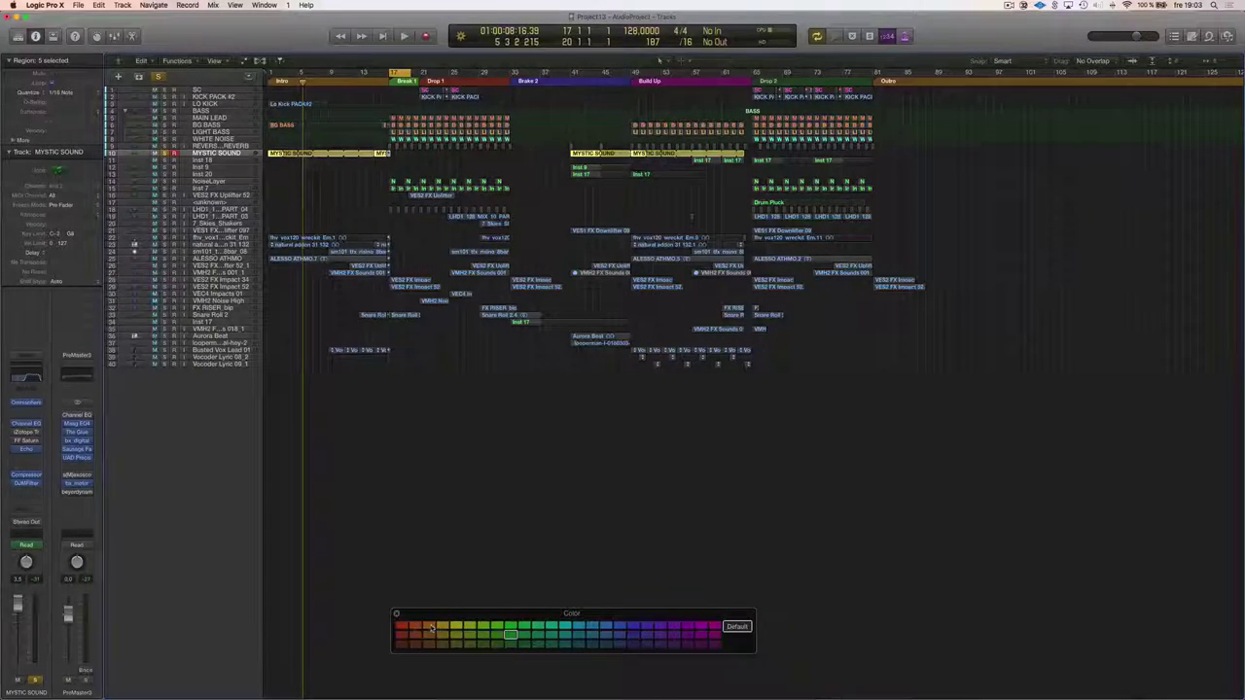
pyautogui.click(446, 508)
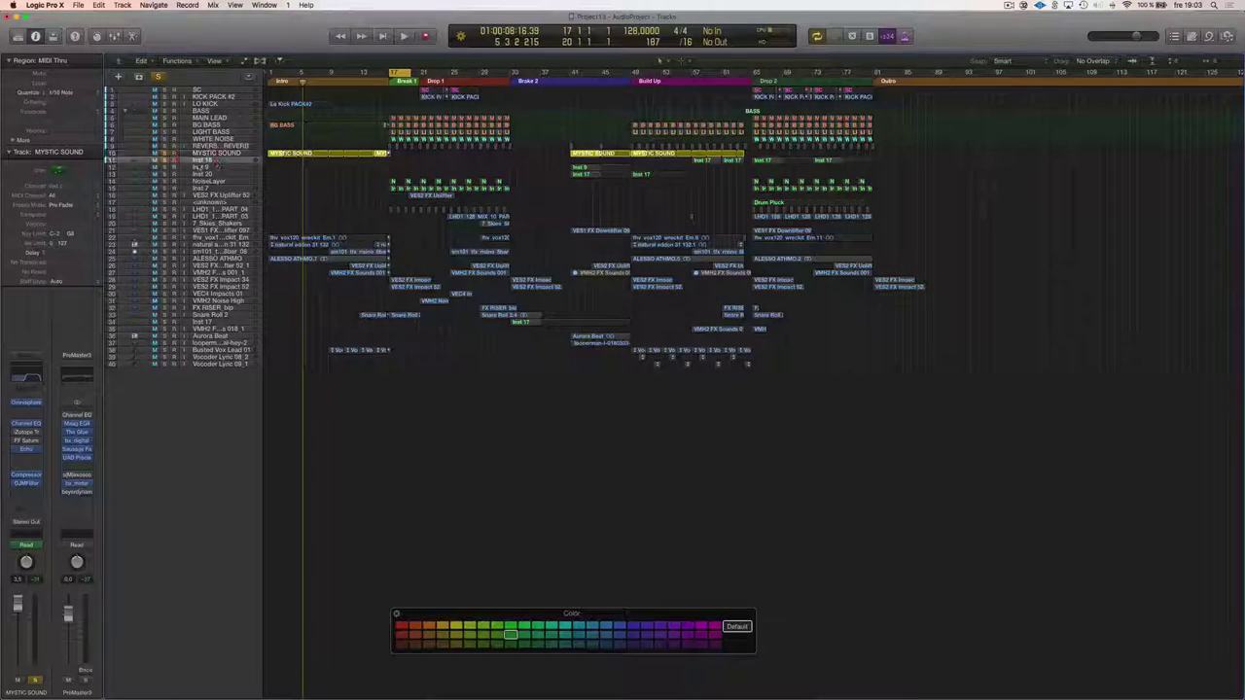
# Solo the Inst 18 track in place of MYSTIC SOUND and play it with the cycle range at bars 65 to 69
pyautogui.click(204, 160)
pyautogui.click(164, 159)
pyautogui.click(165, 152)
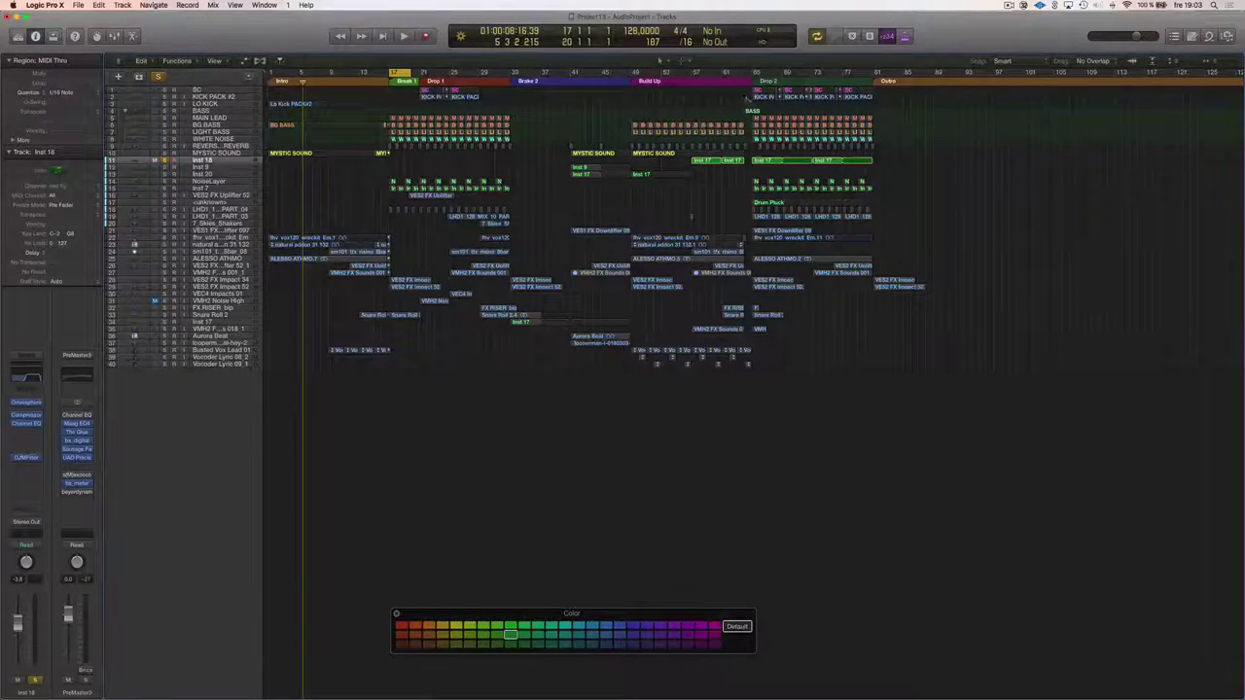
pyautogui.moveTo(755, 74); pyautogui.dragTo(784, 74)
pyautogui.press('space')
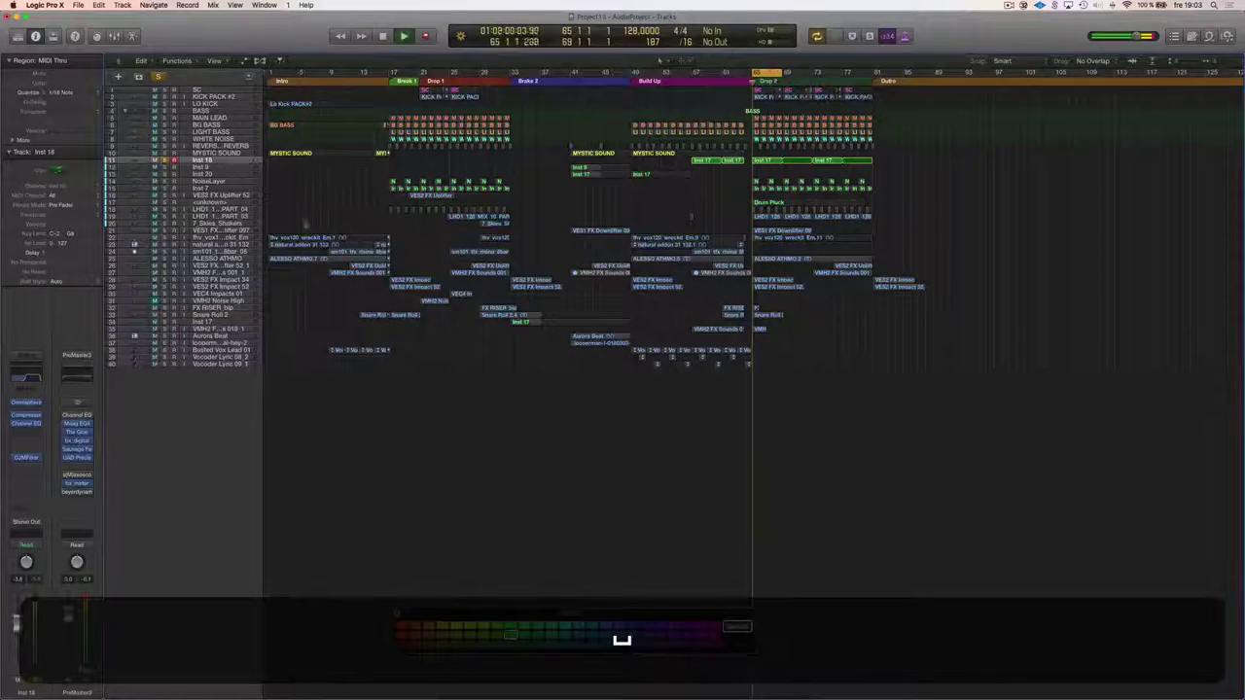
# Rename the Inst 18 track as MYSTIC SOUND 2 and stop playback
pyautogui.doubleClick(207, 162)
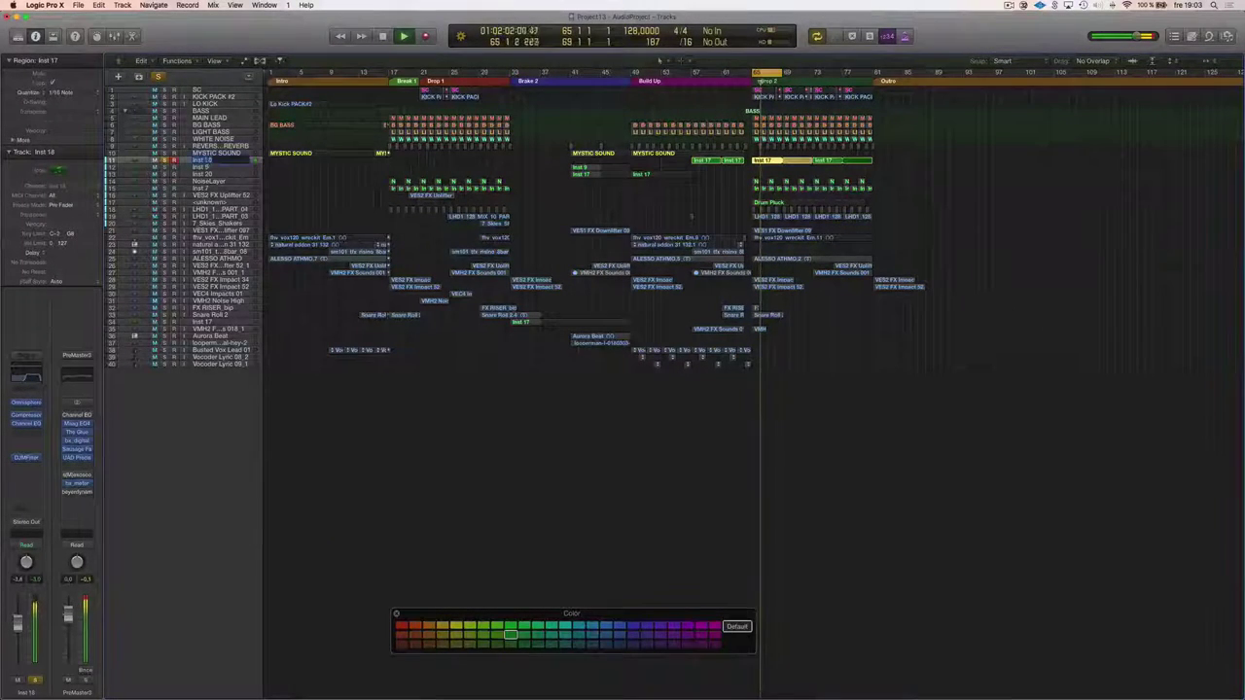
pyautogui.write('MYSTIC SOUND 2')
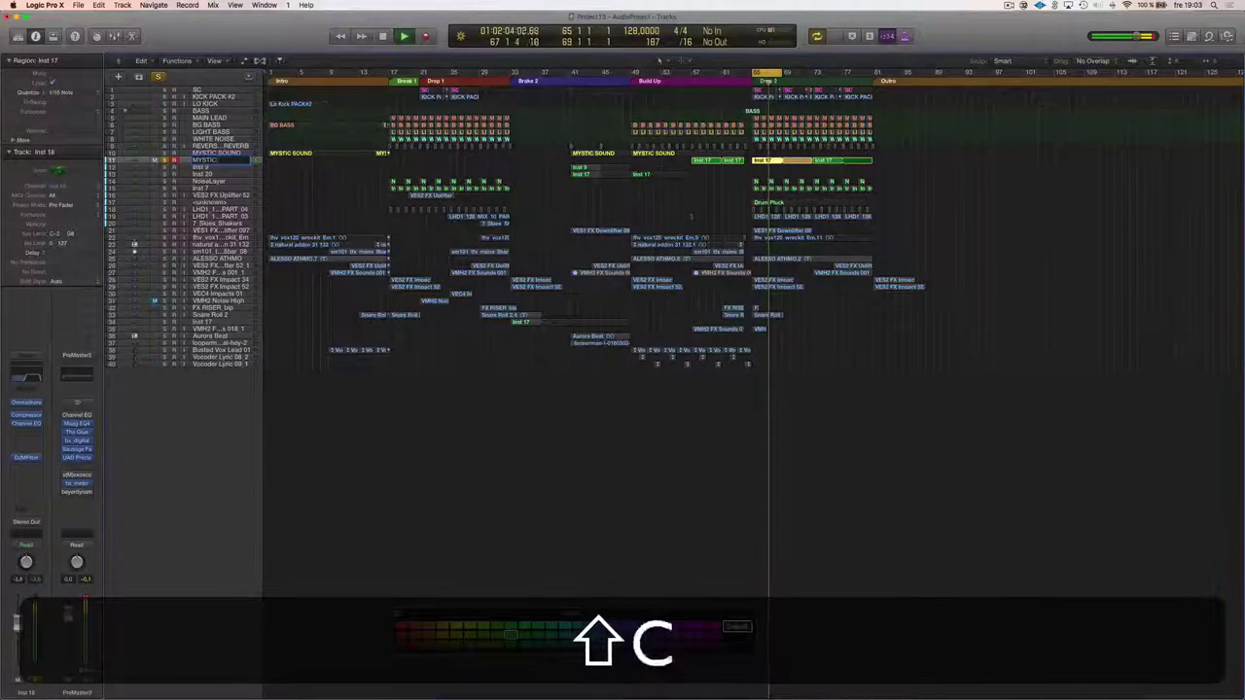
pyautogui.press('Return')
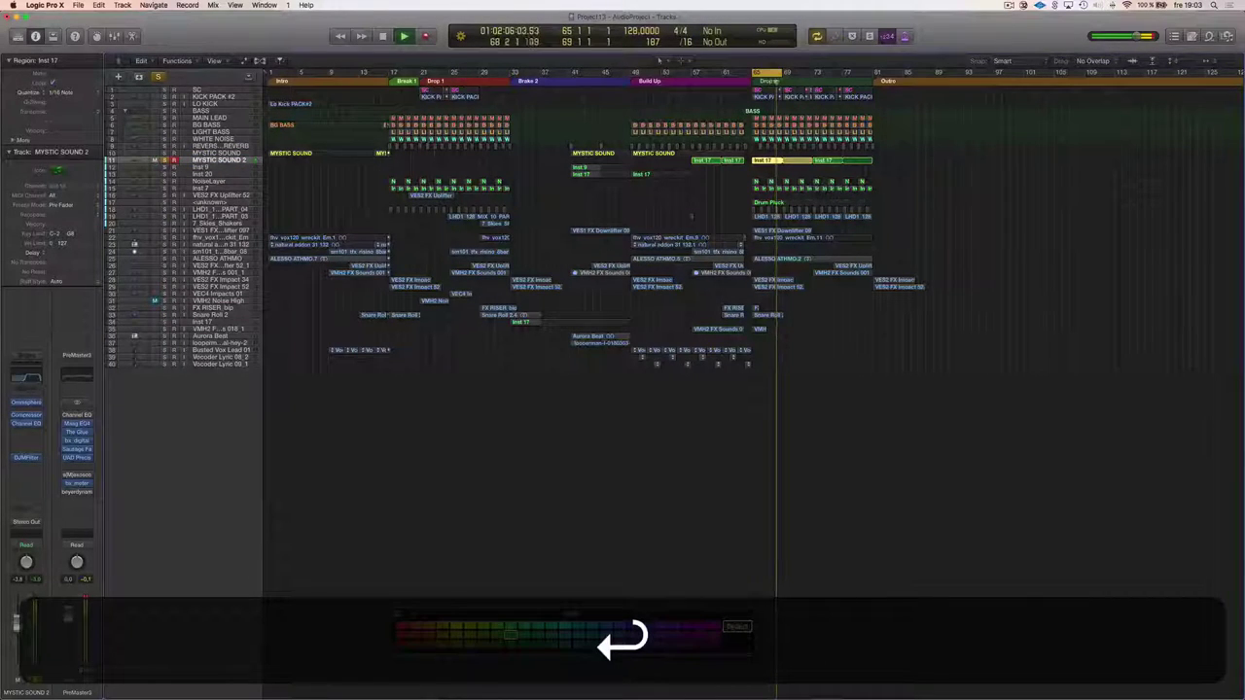
pyautogui.press('space')
# Name all regions on the MYSTIC SOUND 2 track after the track and colour them yellow
pyautogui.moveTo(823, 166); pyautogui.dragTo(880, 165)
pyautogui.hotkey('alt', 'shift', 'n')
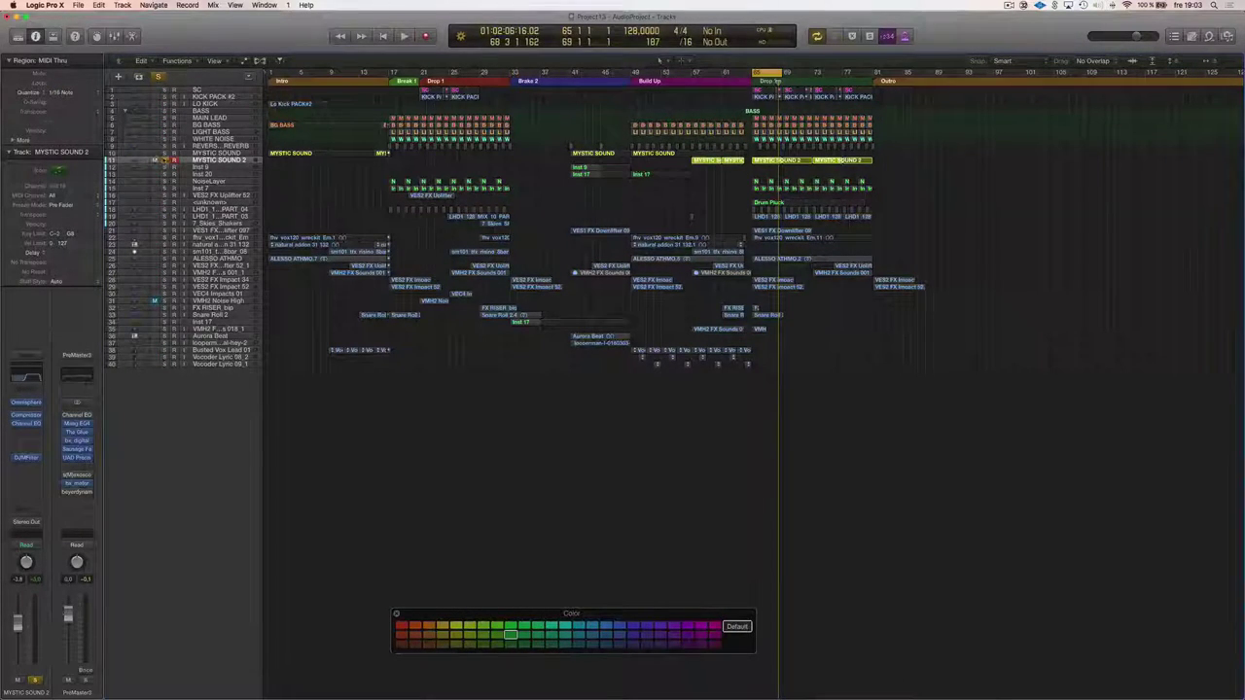
# Solo the Inst 9 track in place of MYSTIC SOUND 2 and listen to it from about bar 41
pyautogui.click(164, 160)
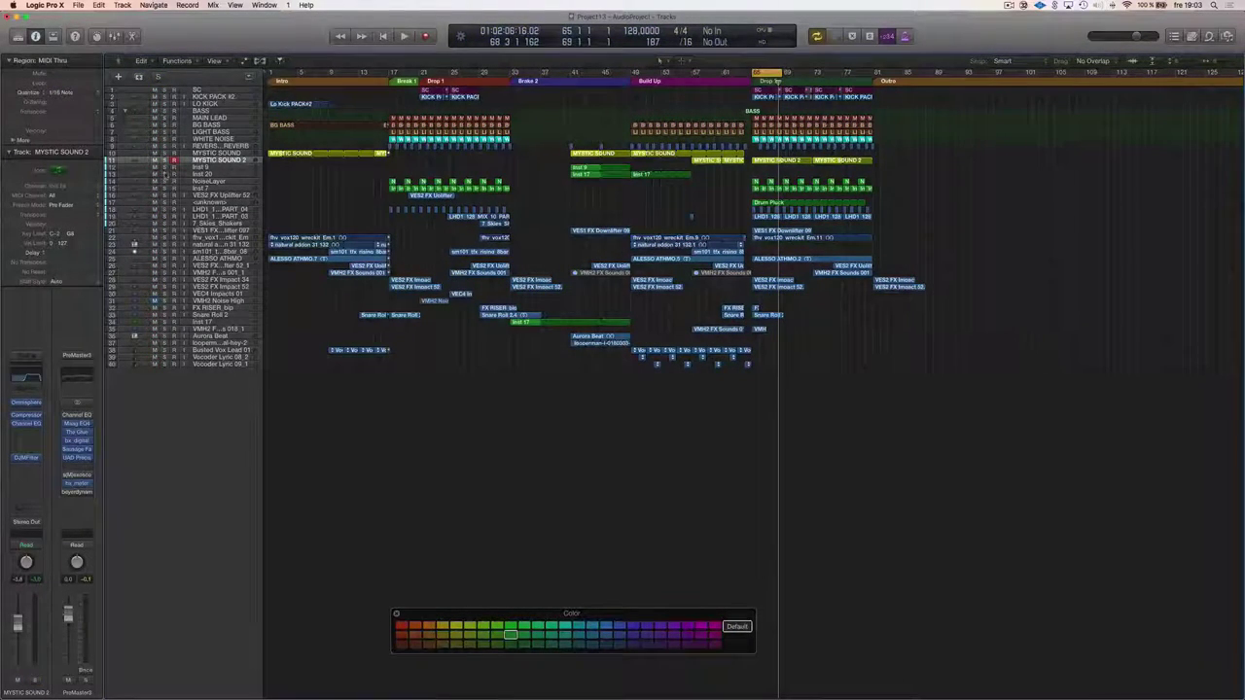
pyautogui.click(165, 168)
pyautogui.click(202, 168)
pyautogui.click(572, 81)
pyautogui.press('space')
pyautogui.press('space')
# Rename the Inst 9 track as PLUCKY
pyautogui.doubleClick(203, 167)
pyautogui.write('PLUCKY')
pyautogui.hotkey('shift', 'Return')
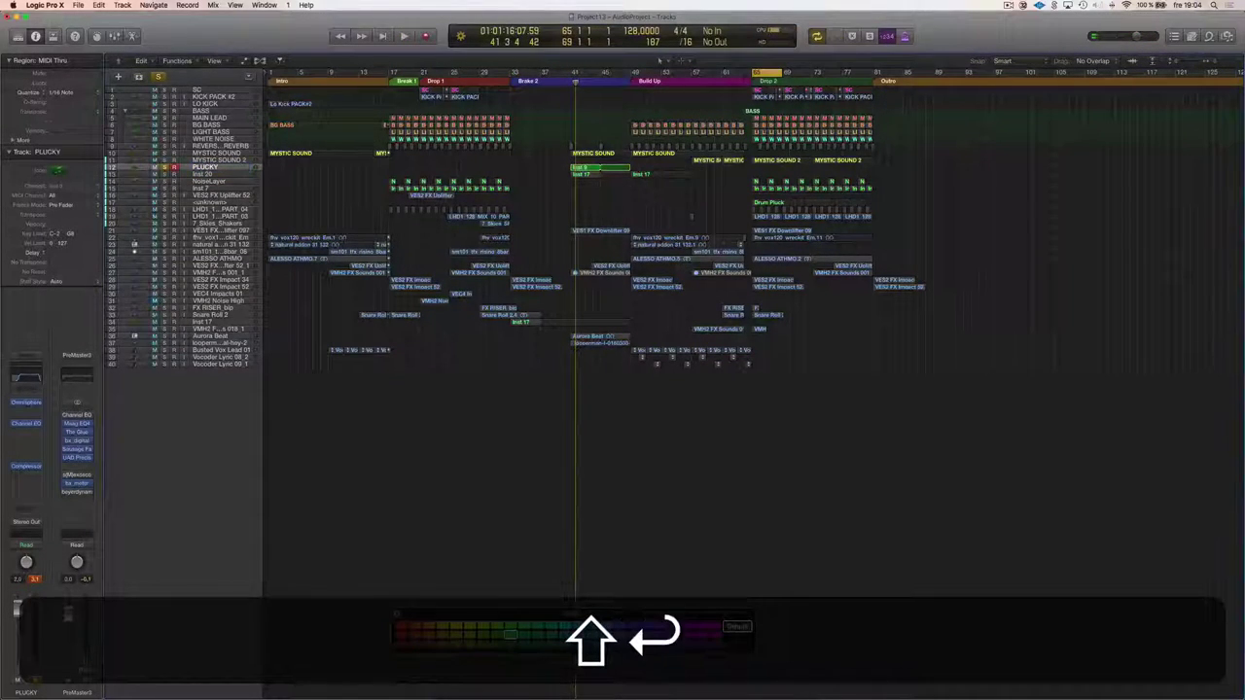
# Name the region on the PLUCKY track after the track and colour it yellow-green
pyautogui.click(598, 168)
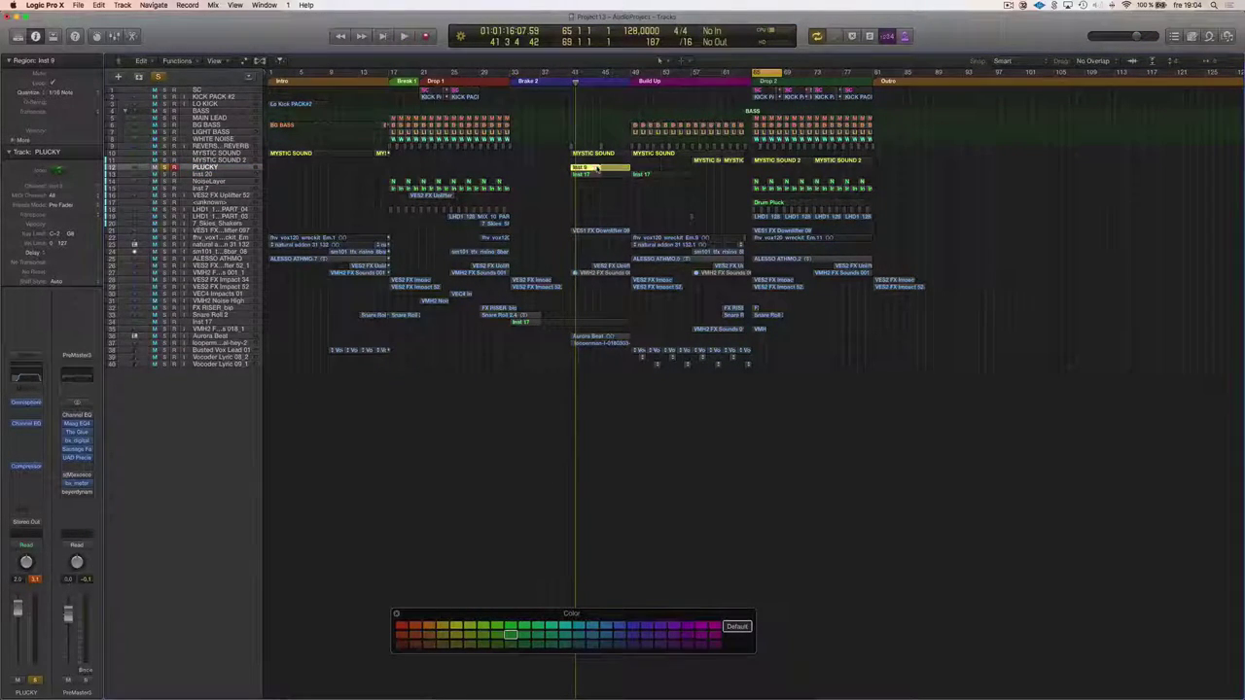
pyautogui.hotkey('alt', 'shift', 'n')
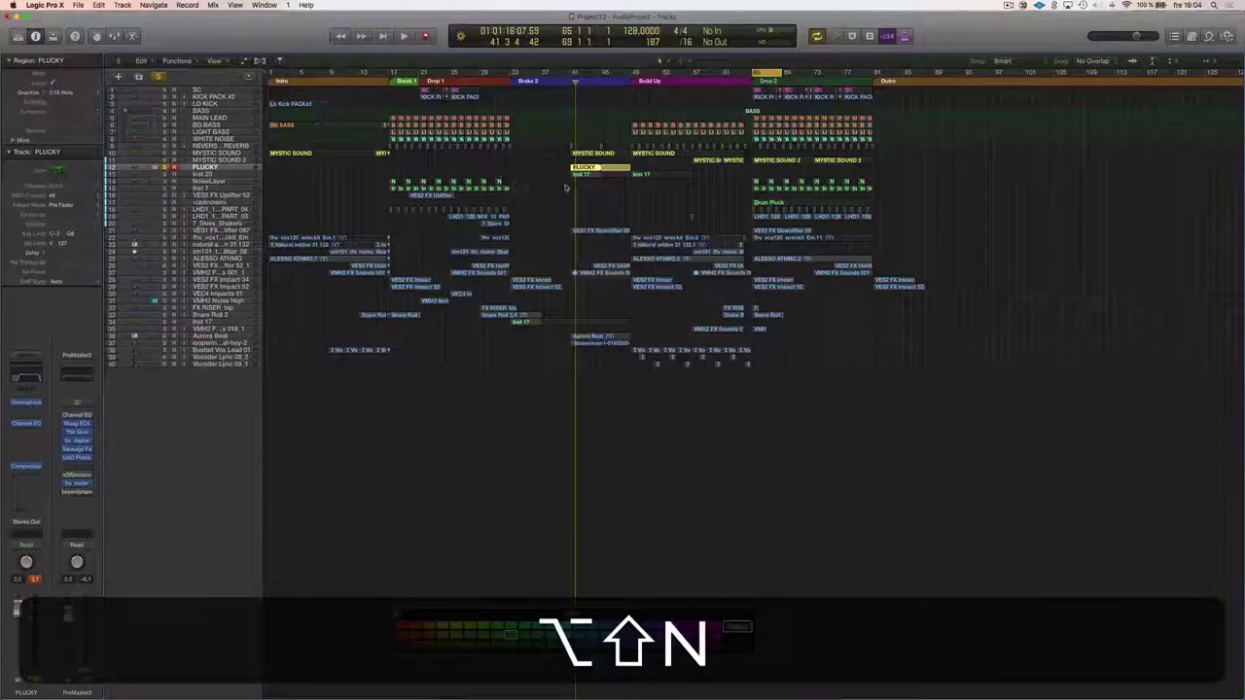
pyautogui.click(566, 200)
pyautogui.click(598, 168)
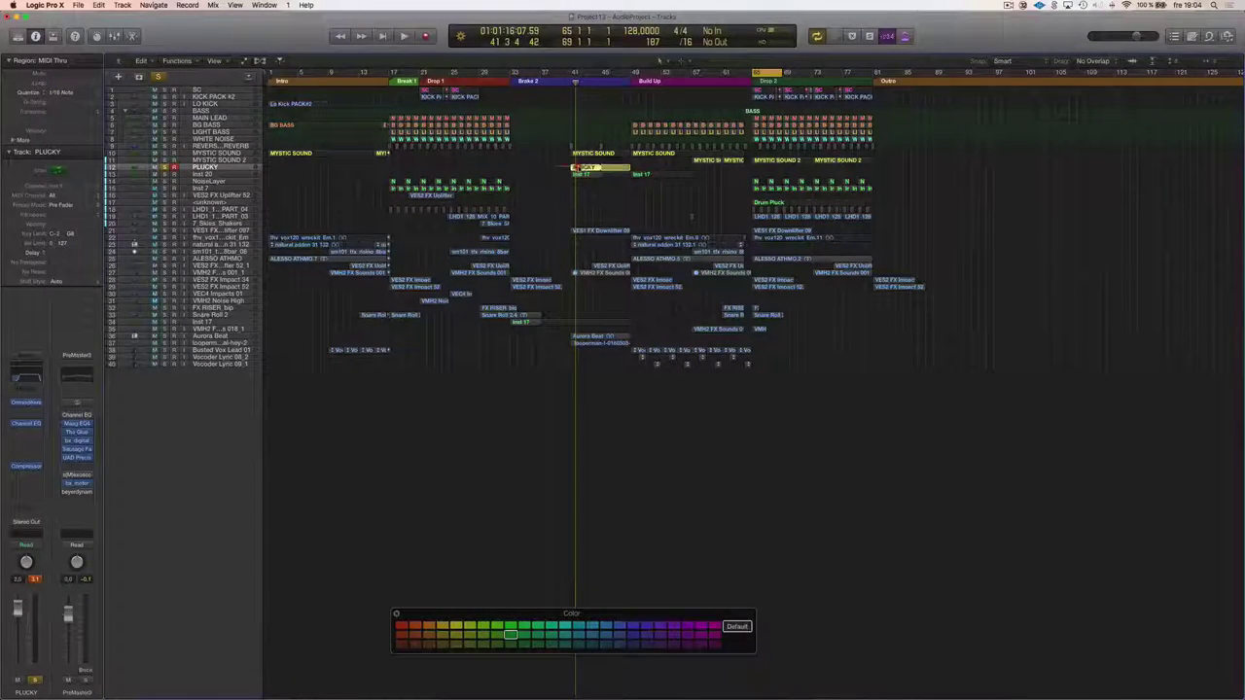
pyautogui.click(474, 631)
pyautogui.click(565, 494)
# Solo the Inst 20 track in place of PLUCKY and play it from about bar 41
pyautogui.click(222, 175)
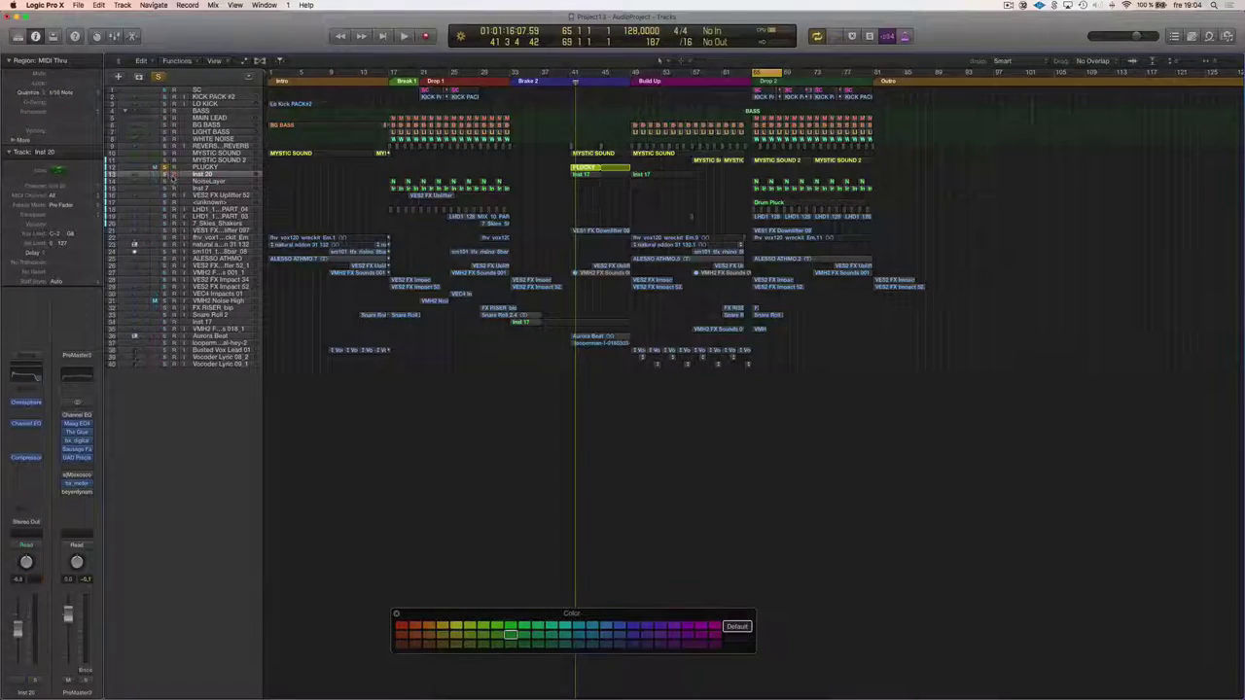
pyautogui.press('space')
pyautogui.click(572, 75)
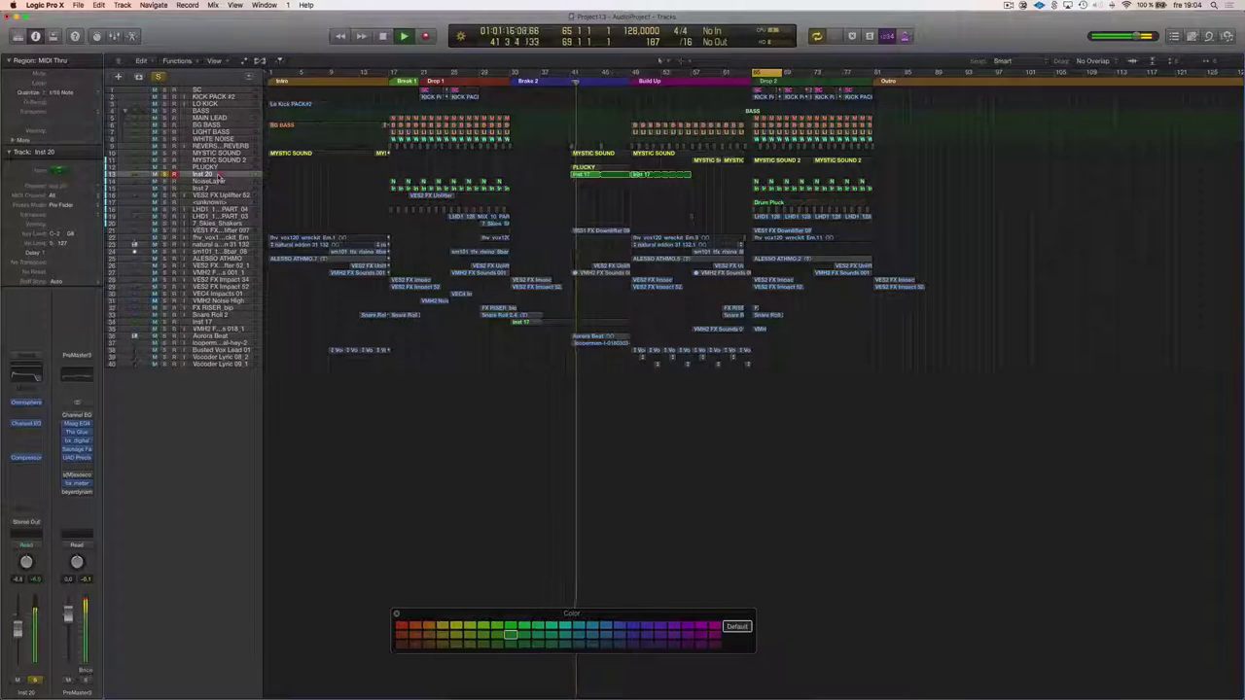
# Rename the Inst 20 track as BASS SYNTH and stop playback
pyautogui.hotkey('shift', 'b')
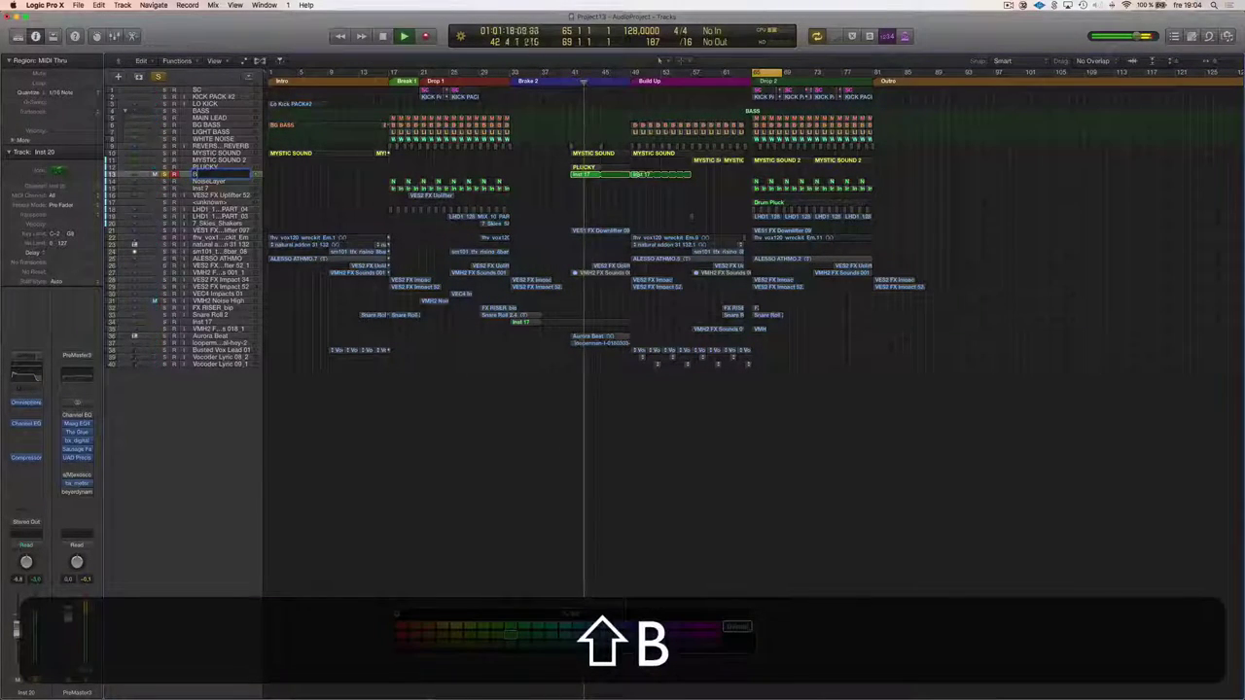
pyautogui.hotkey('shift', 'BackSpace')
pyautogui.press('BackSpace')
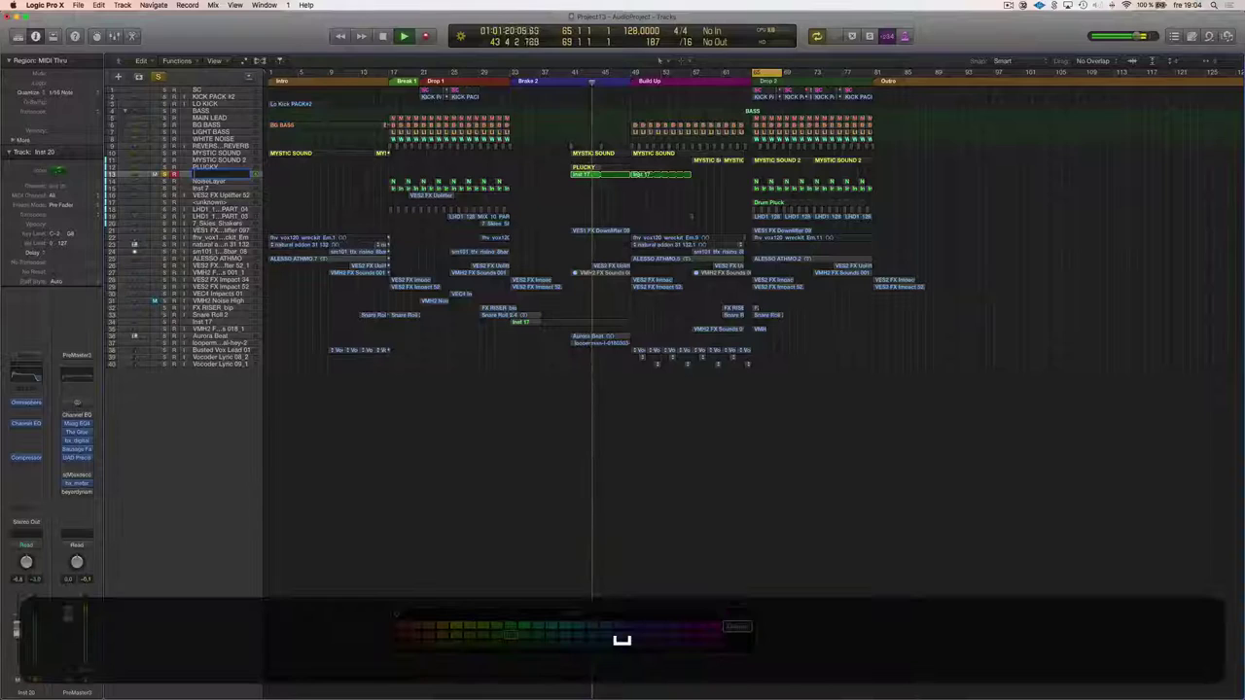
pyautogui.write('B')
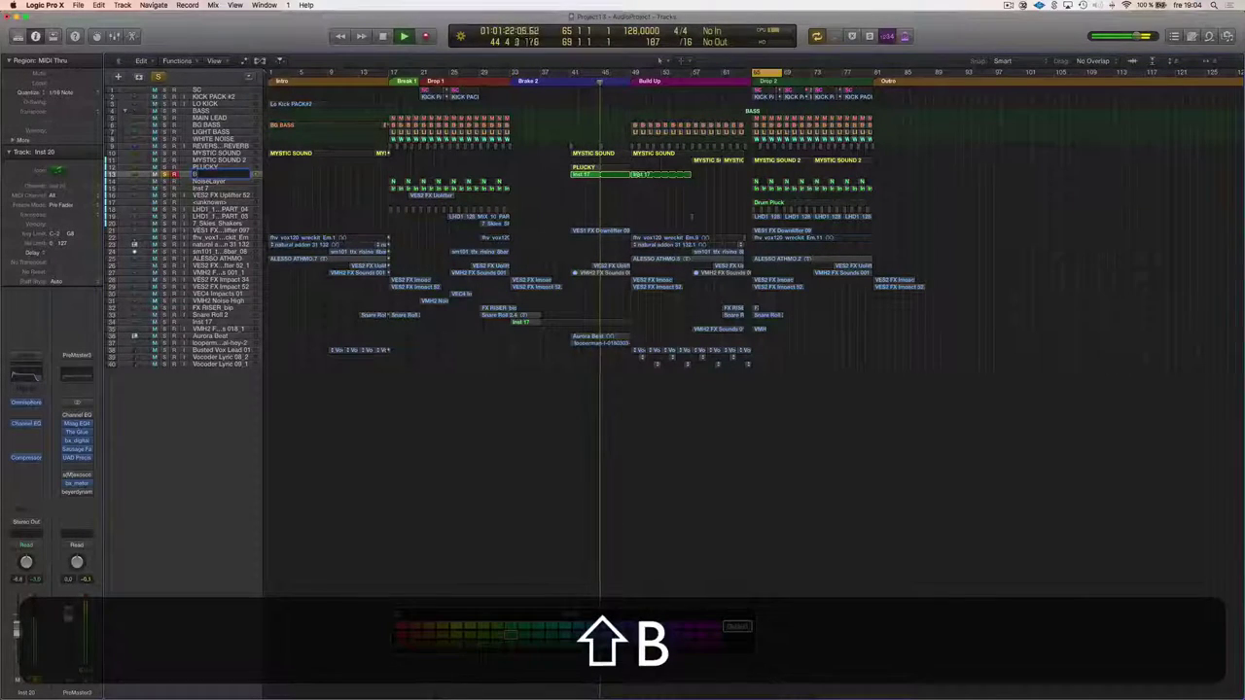
pyautogui.write('ASS SYNTH')
pyautogui.hotkey('shift', 'Return')
pyautogui.press('space')
# Name both regions on the BASS SYNTH track after the track and colour them dark orange-brown
pyautogui.moveTo(557, 181); pyautogui.dragTo(655, 180)
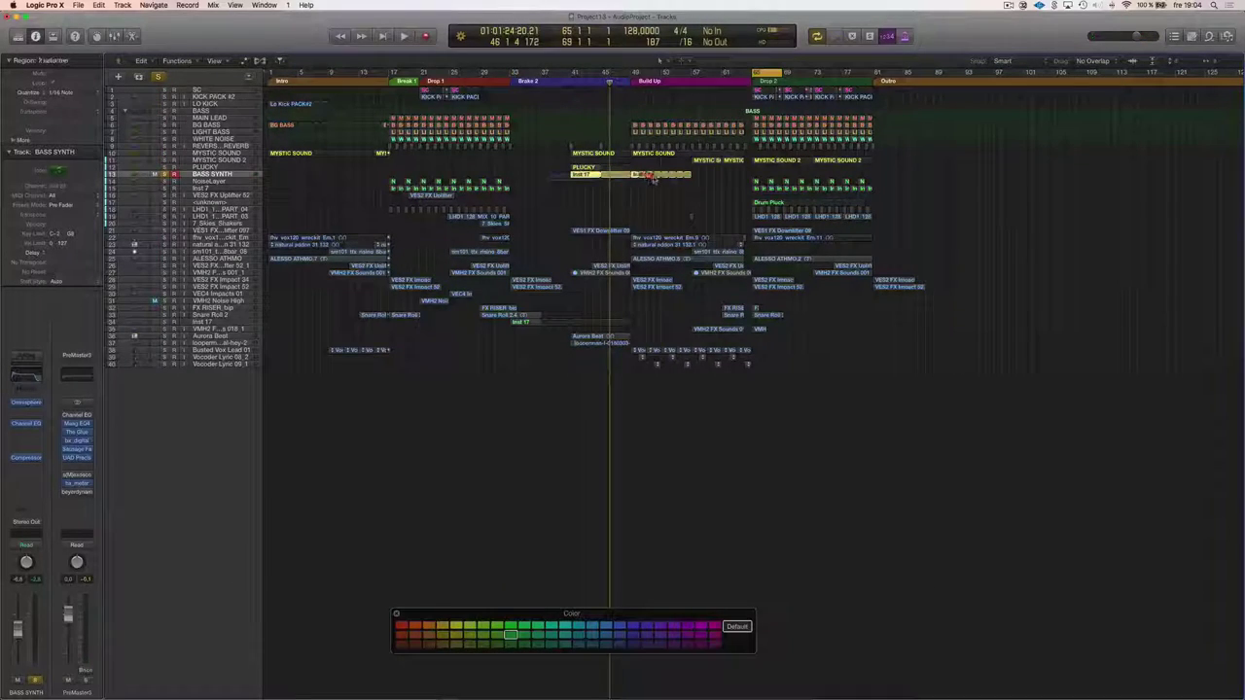
pyautogui.hotkey('alt', 'shift', 'n')
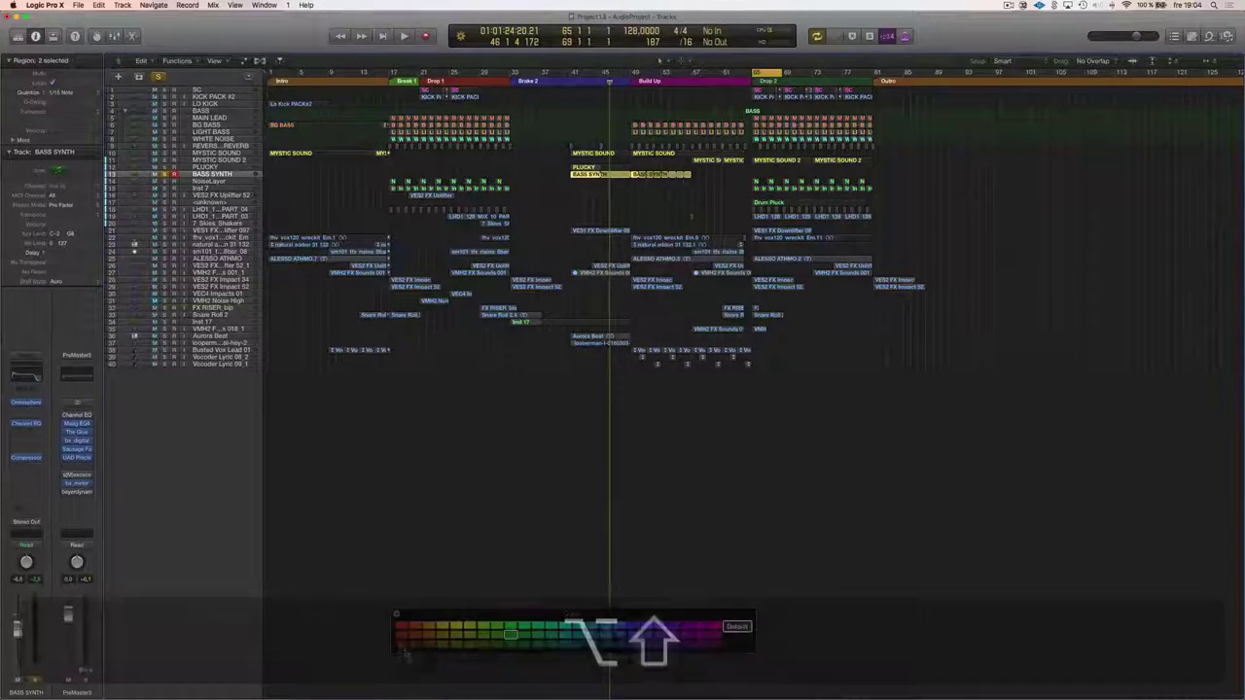
pyautogui.click(415, 642)
pyautogui.click(389, 223)
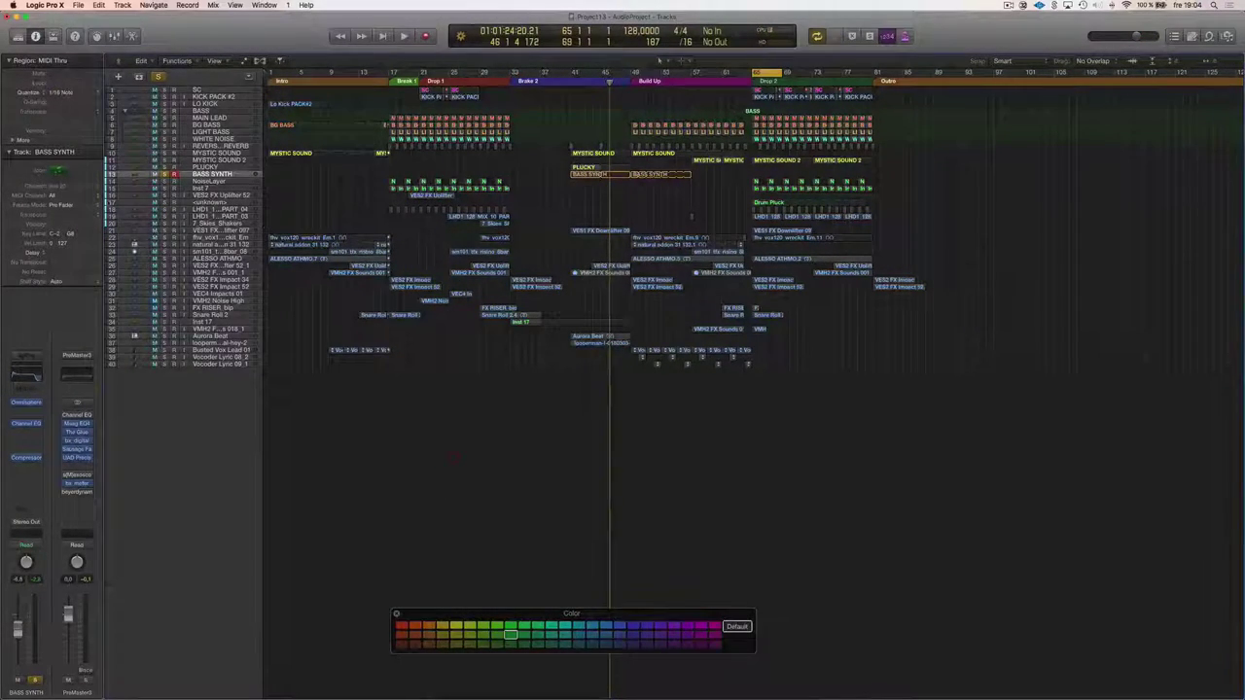
# Move the BASS SYNTH track directly above the BASS track and rename the NoiseLayer track as NOISE LAYER
pyautogui.moveTo(212, 168); pyautogui.dragTo(222, 110)
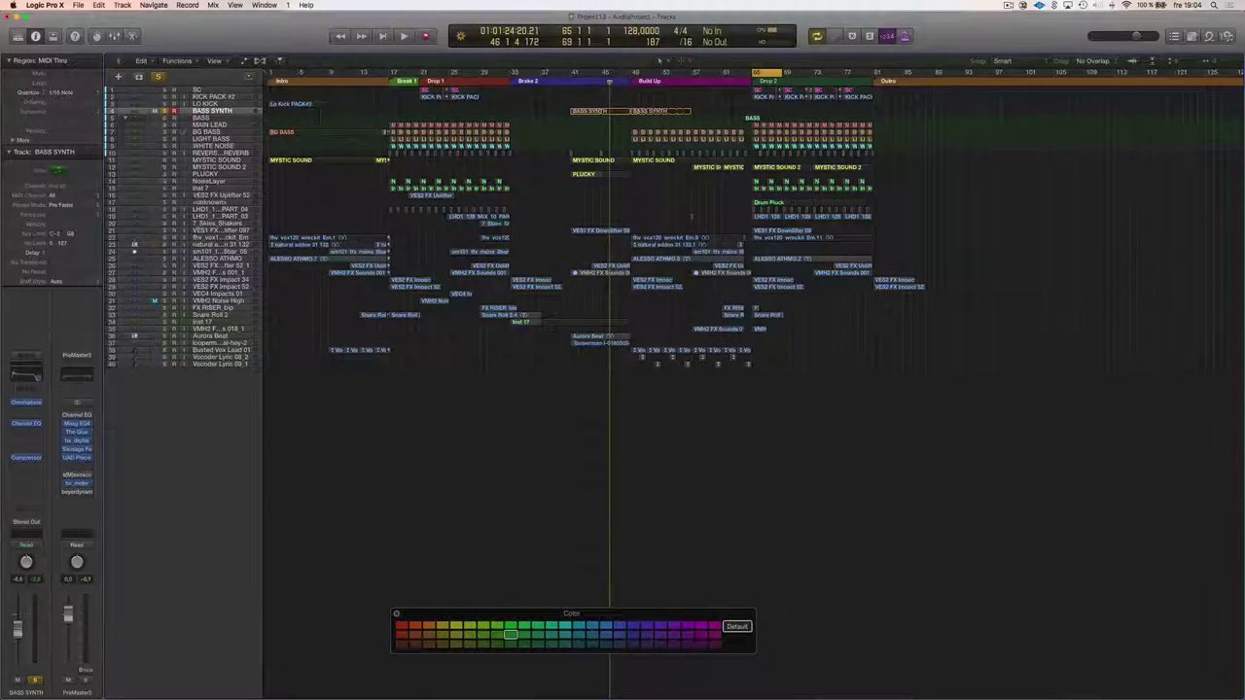
pyautogui.click(209, 181)
pyautogui.moveTo(163, 182)
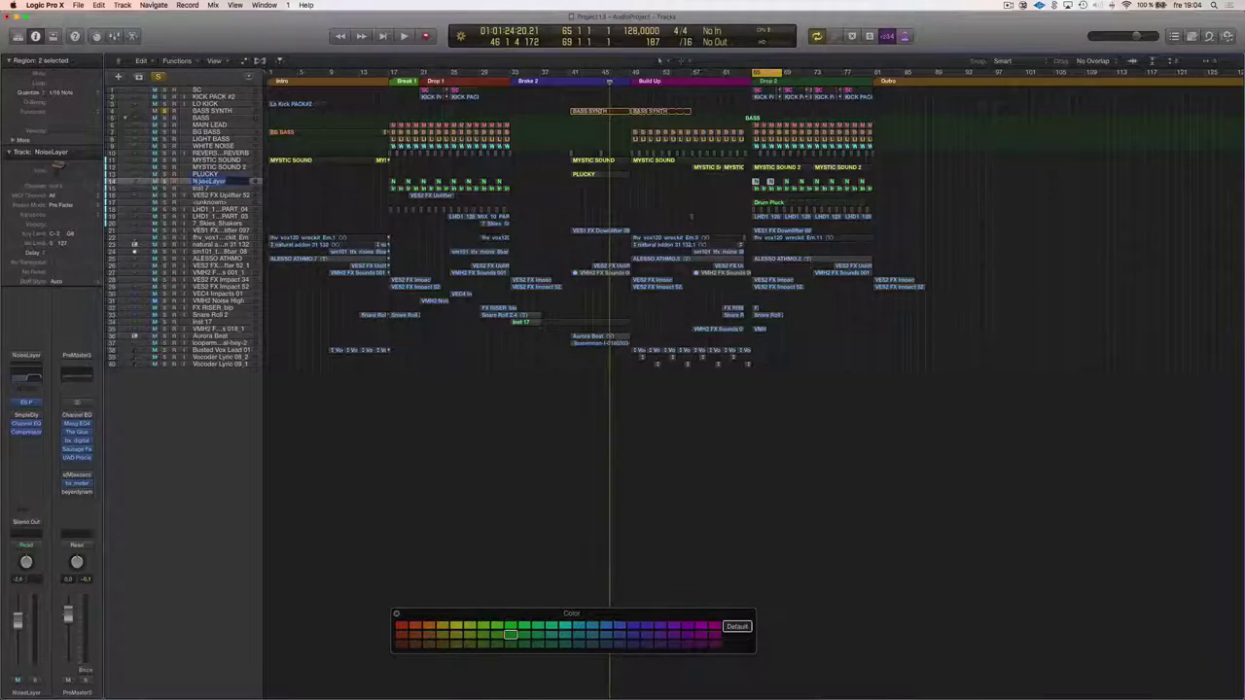
pyautogui.write('NOISD')
pyautogui.hotkey('shift', 'BackSpace')
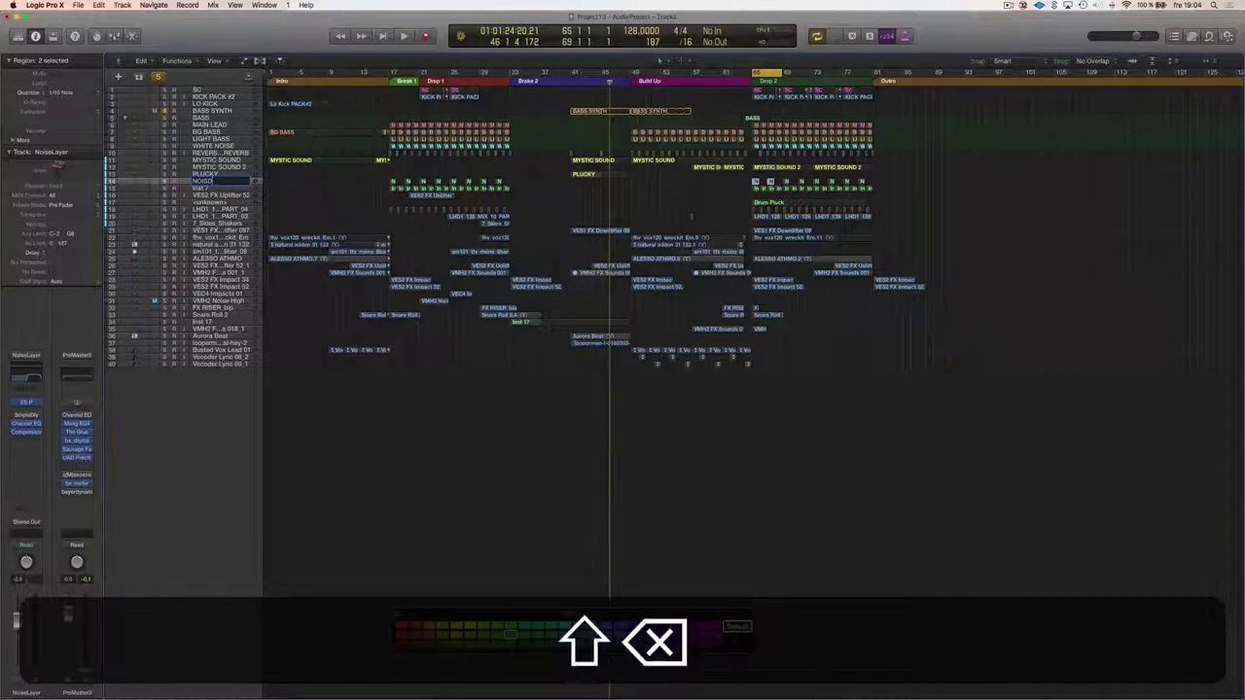
pyautogui.write('E LAYER')
pyautogui.hotkey('shift', 'Return')
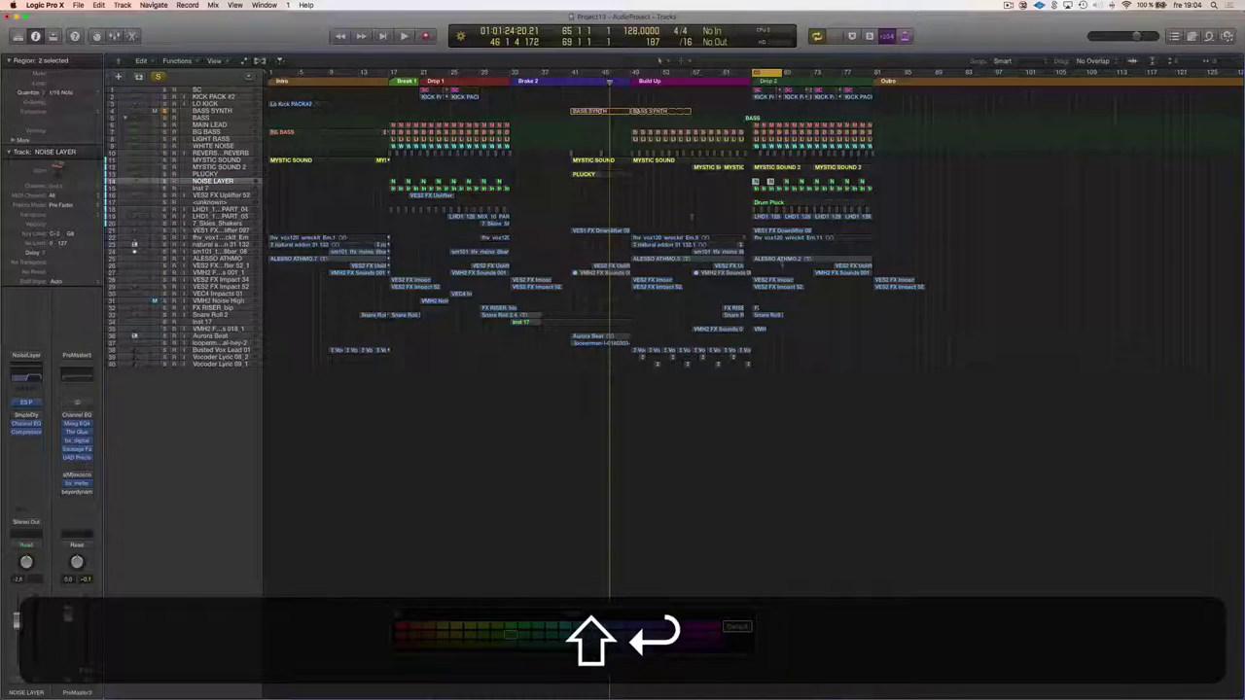
# Colour all the regions on the NOISE LAYER track bright blue-violet
pyautogui.moveTo(373, 183); pyautogui.dragTo(909, 183)
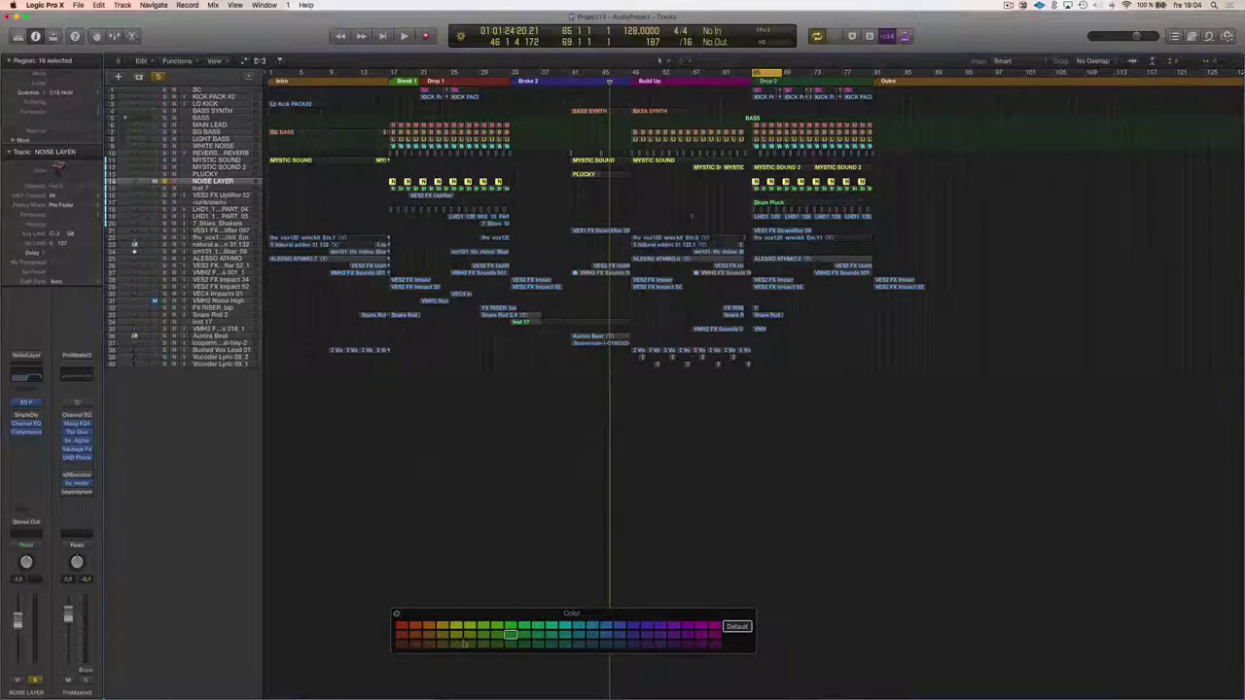
pyautogui.click(633, 627)
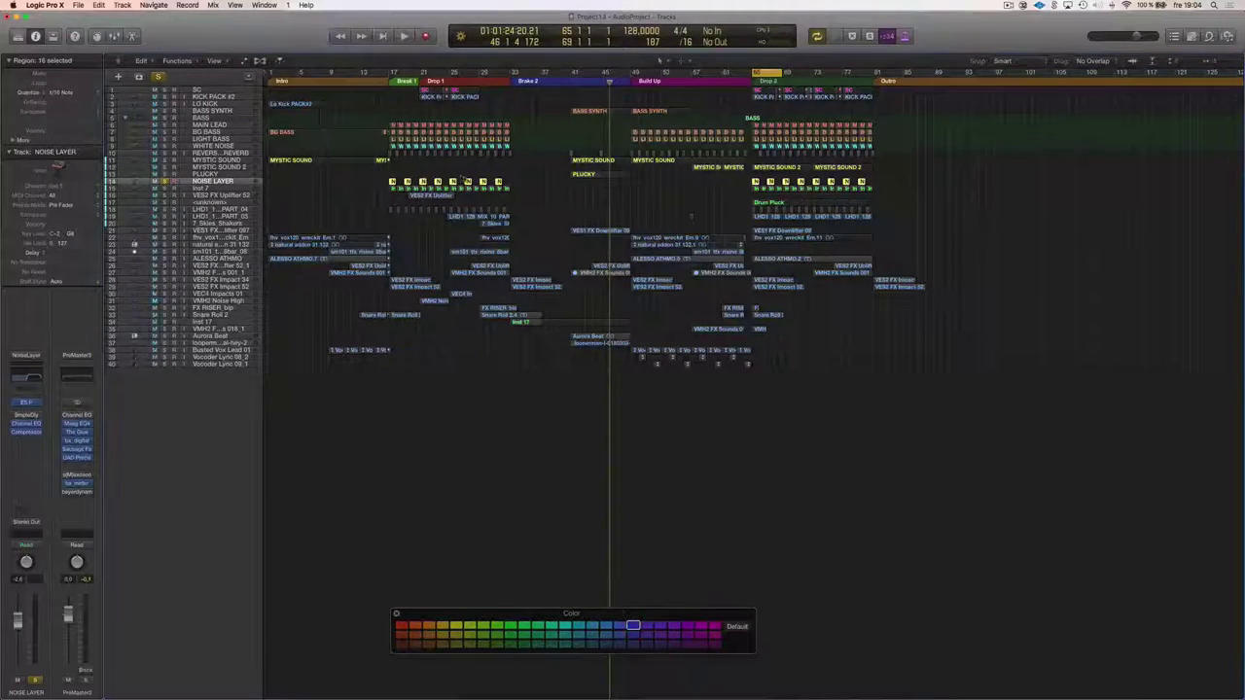
pyautogui.click(335, 191)
# Solo the Inst 7 track in place of NOISE LAYER and play it from bar 65
pyautogui.click(164, 188)
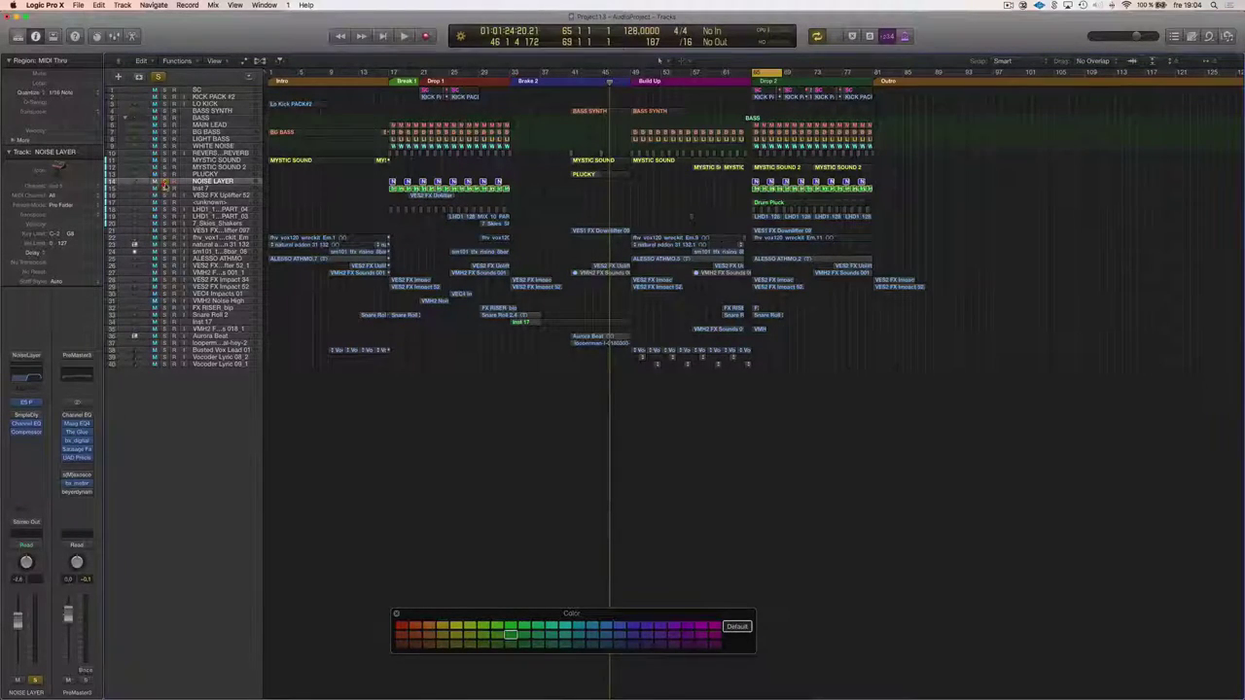
pyautogui.click(165, 181)
pyautogui.press('space')
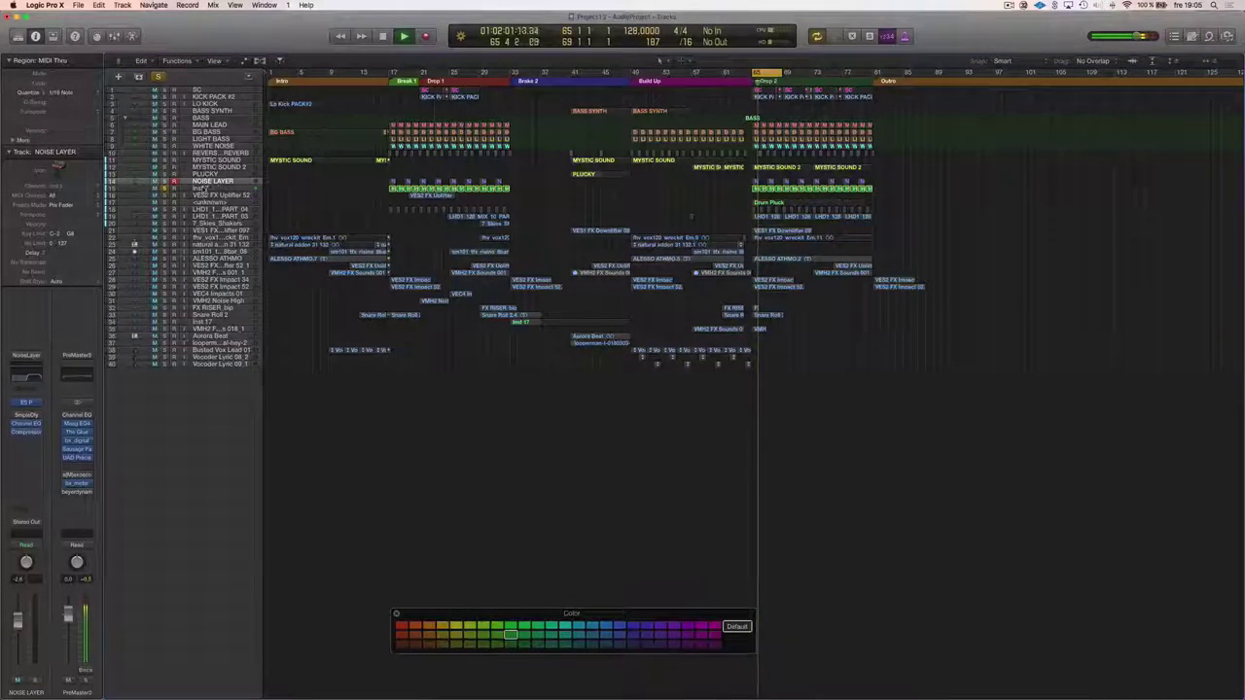
pyautogui.press('space')
pyautogui.moveTo(833, 191); pyautogui.dragTo(888, 192)
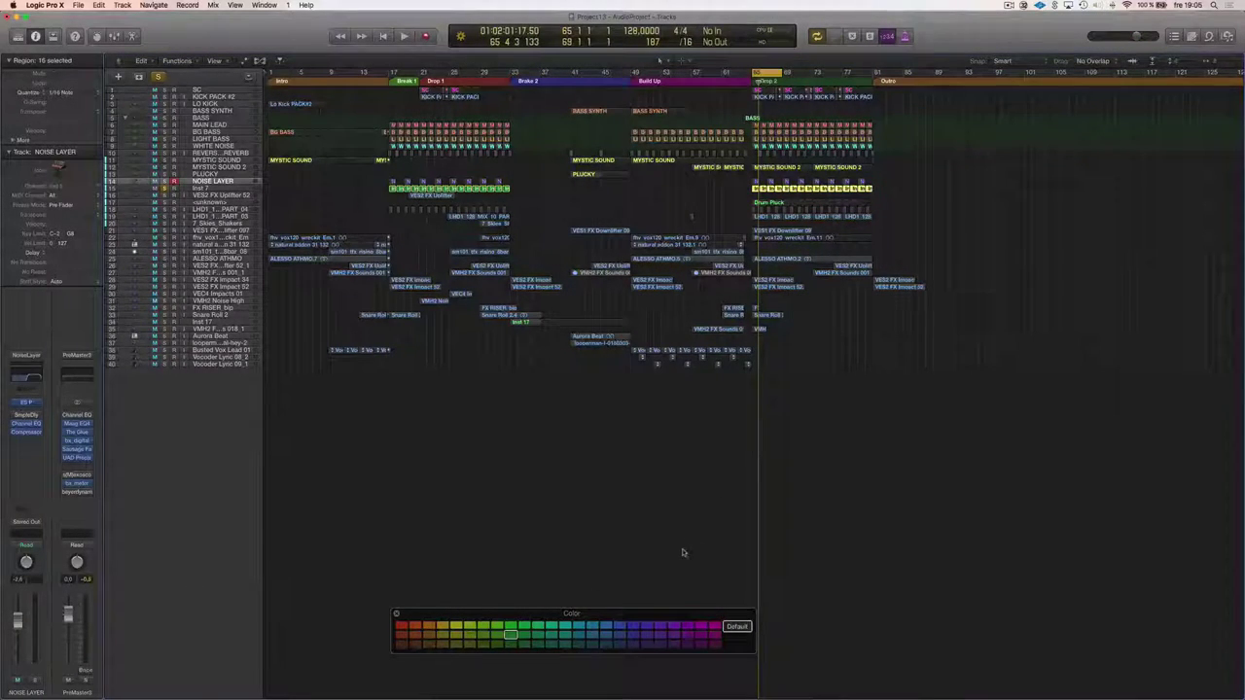
pyautogui.press('p')
pyautogui.press('alt+shift+super+a')
pyautogui.press('alt+shift+super+Down')
pyautogui.hotkey('alt', 'shift', 'Down')
pyautogui.click(547, 428)
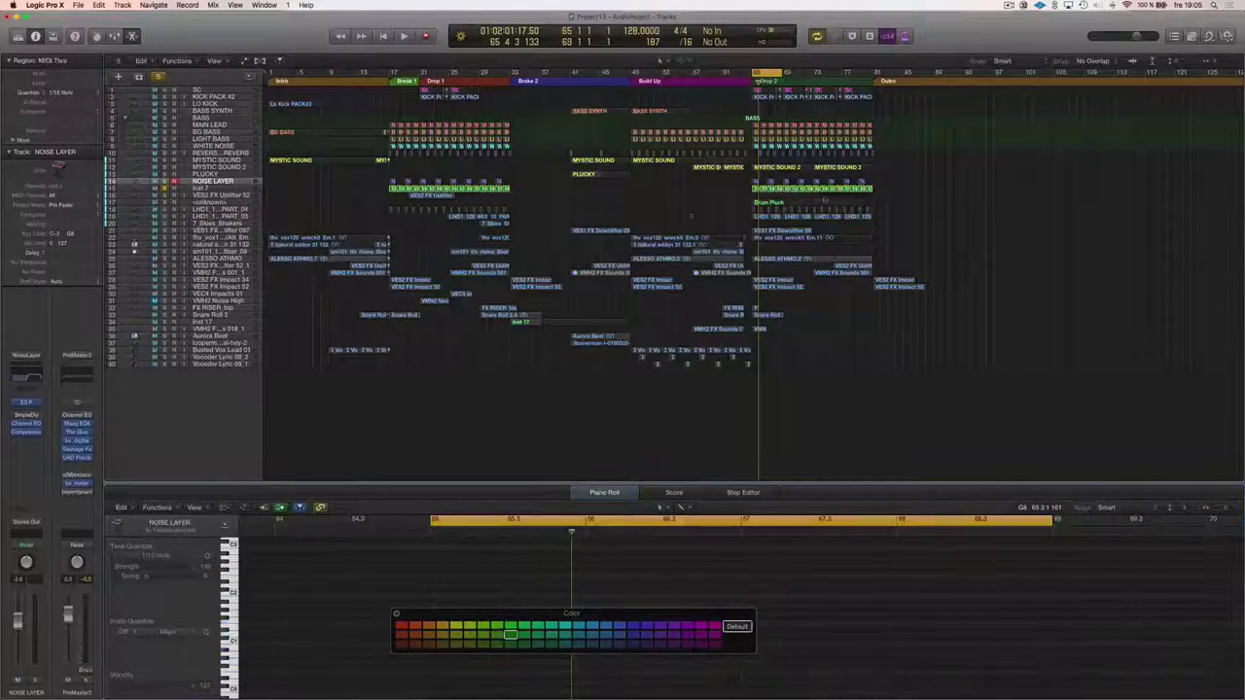
pyautogui.click(603, 492)
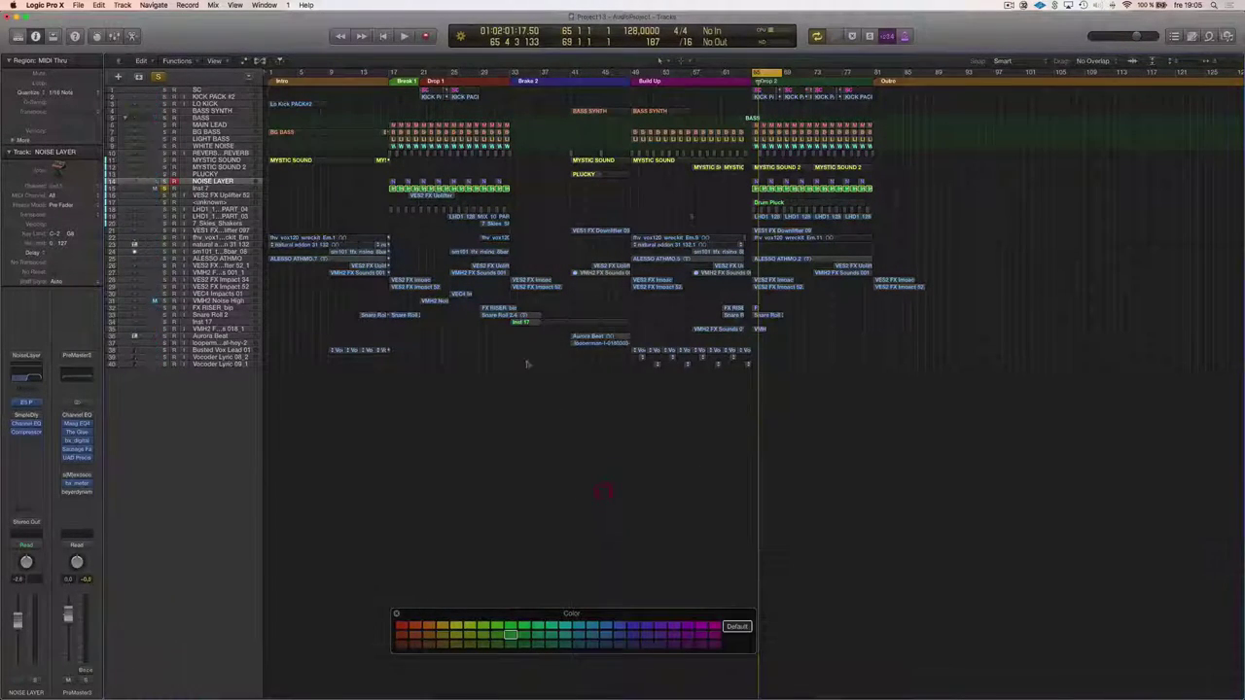
# Play the soloed Inst 7 track from the start of Drop 2 and from around the start of Drop 1
pyautogui.press('space')
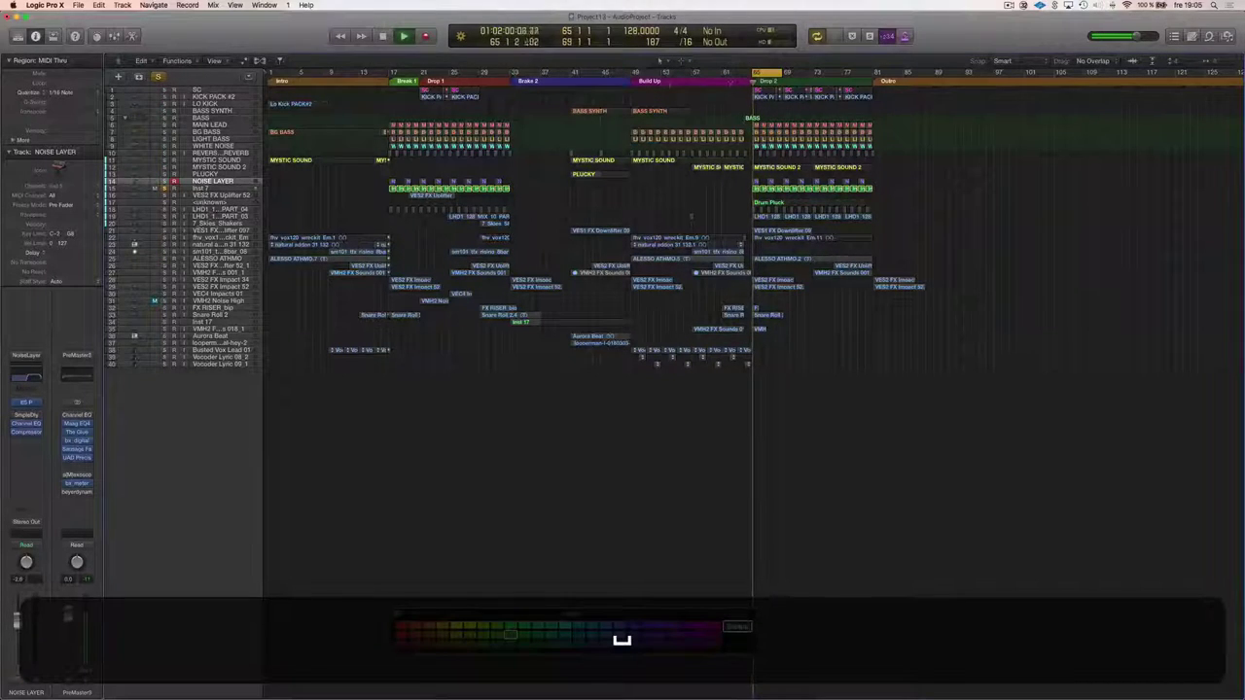
pyautogui.click(424, 80)
pyautogui.press('space')
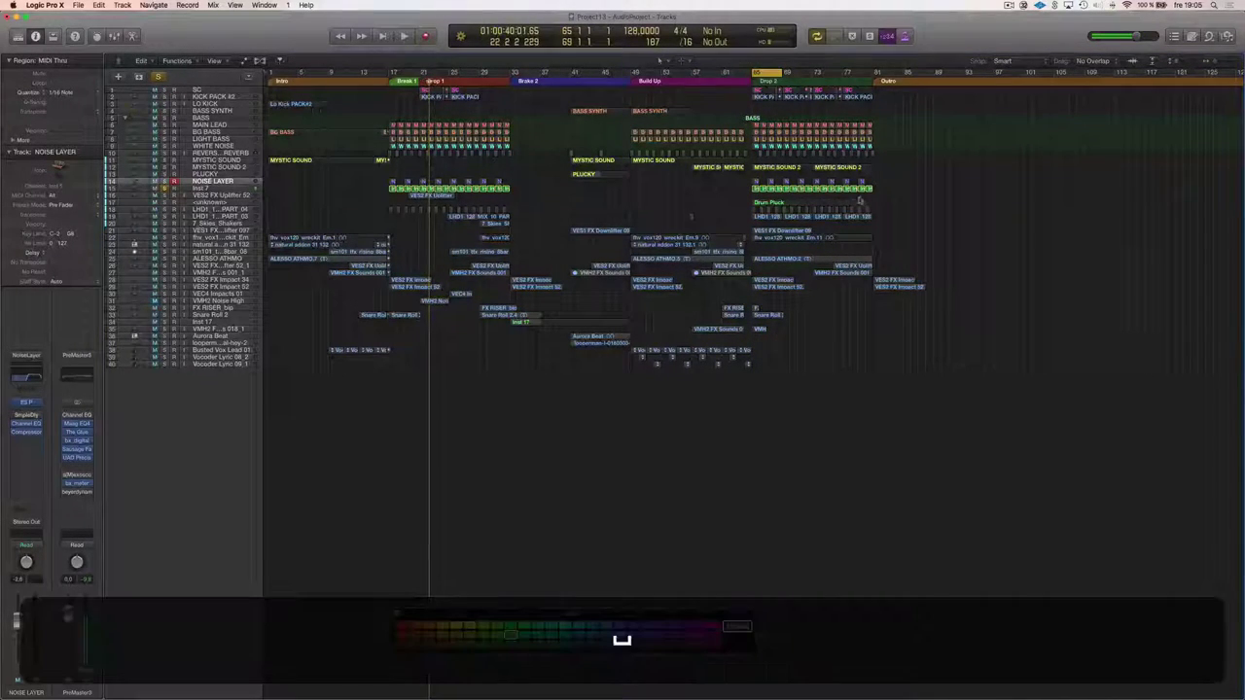
# Rename the Inst 7 track as SUB
pyautogui.moveTo(880, 191); pyautogui.dragTo(415, 200)
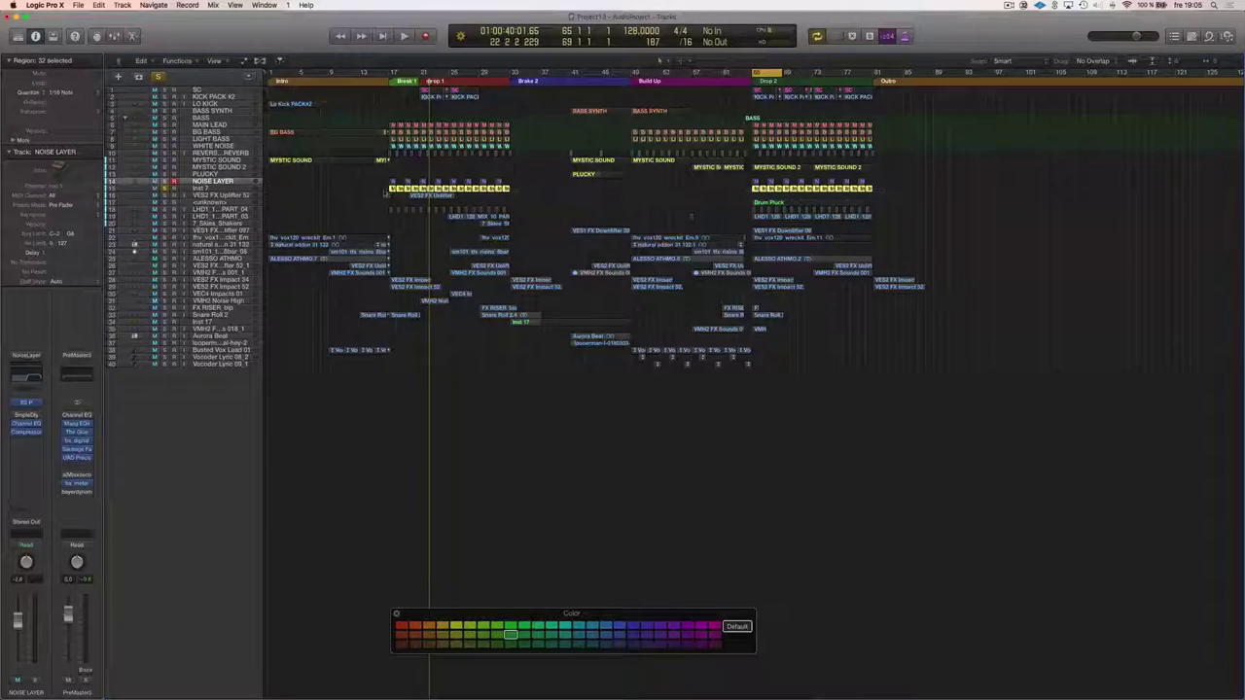
pyautogui.click(198, 189)
pyautogui.hotkey('shift', 'b')
pyautogui.press('Return')
# Name all the regions on the SUB track after the track and colour them orange
pyautogui.hotkey('alt', 'shift', 'n')
pyautogui.moveTo(376, 191); pyautogui.dragTo(902, 193)
pyautogui.hotkey('alt', 'shift', 'n')
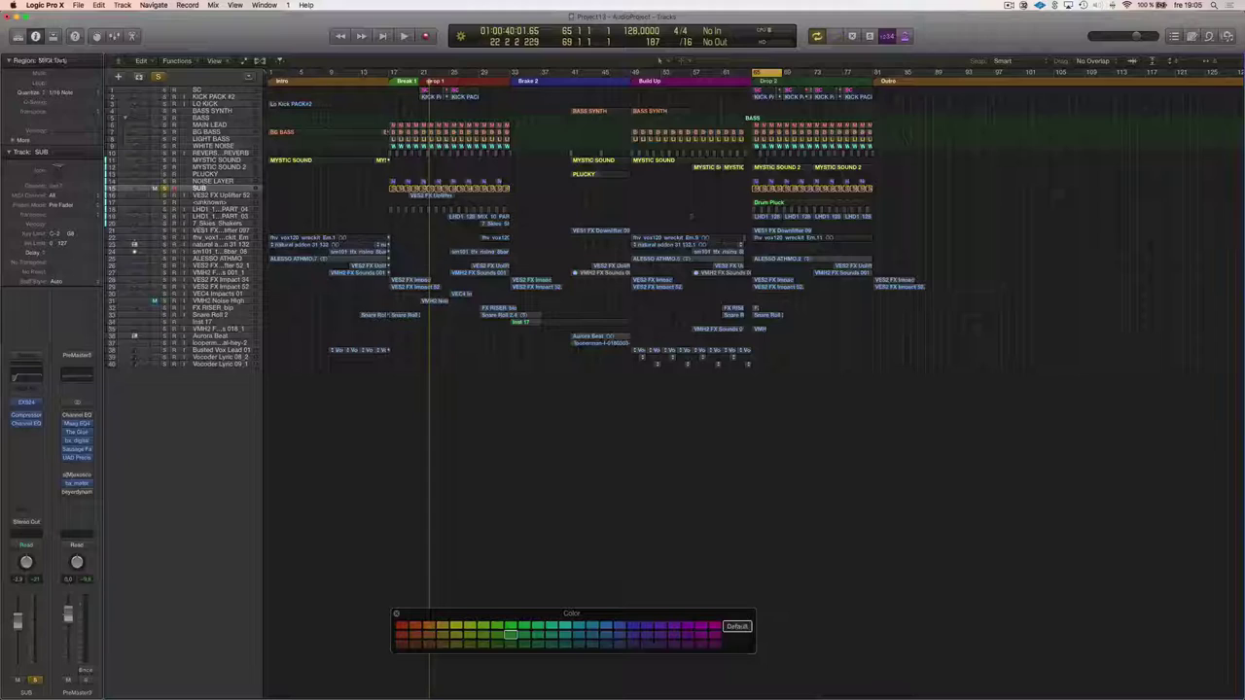
# Move the SUB track directly below BASS SYNTH in the track list
pyautogui.moveTo(202, 188); pyautogui.dragTo(202, 118)
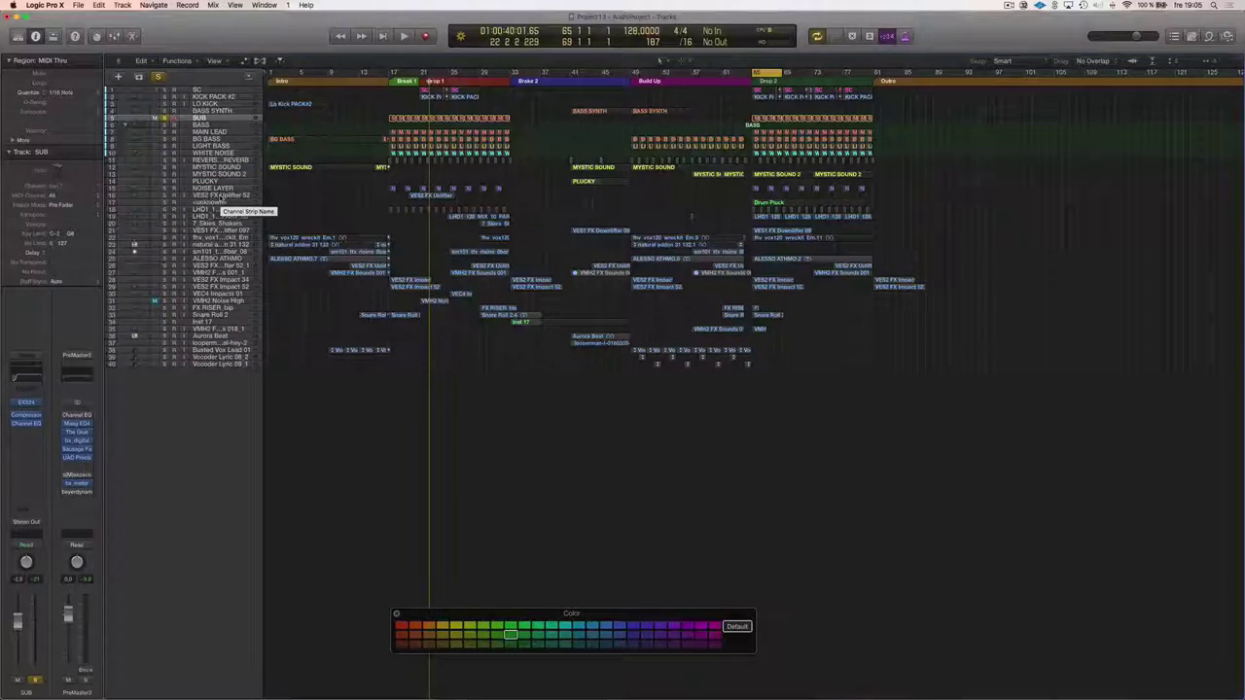
pyautogui.click(215, 152)
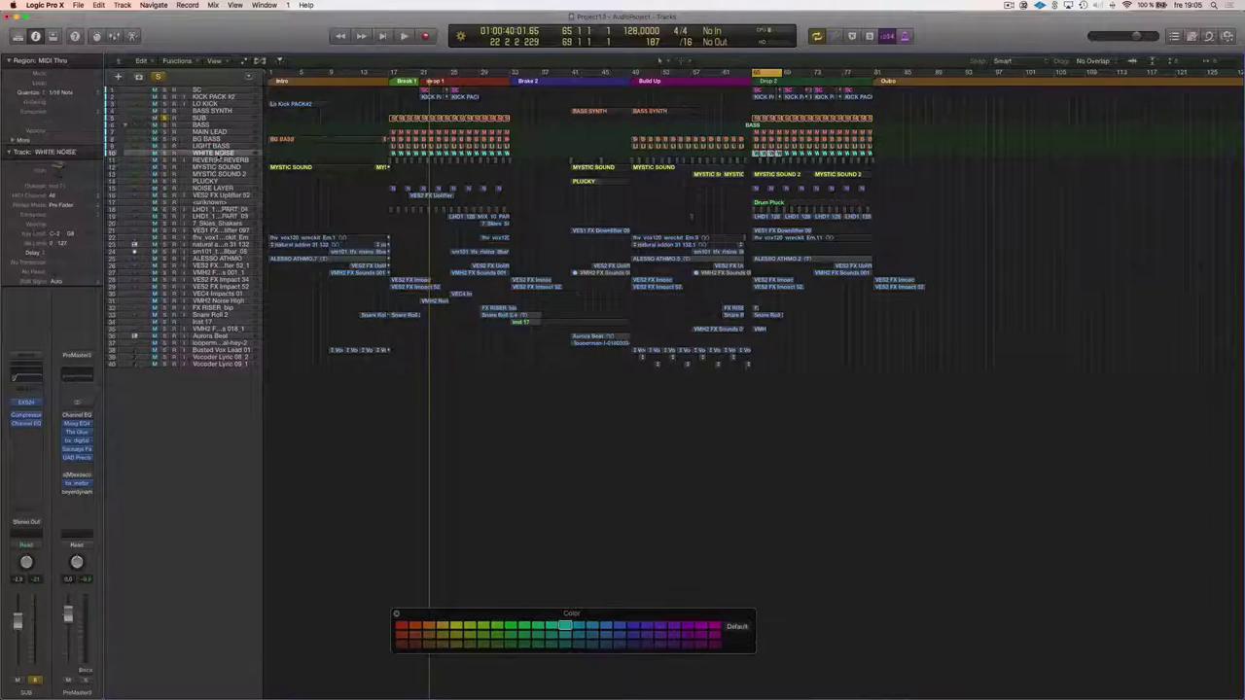
pyautogui.click(202, 194)
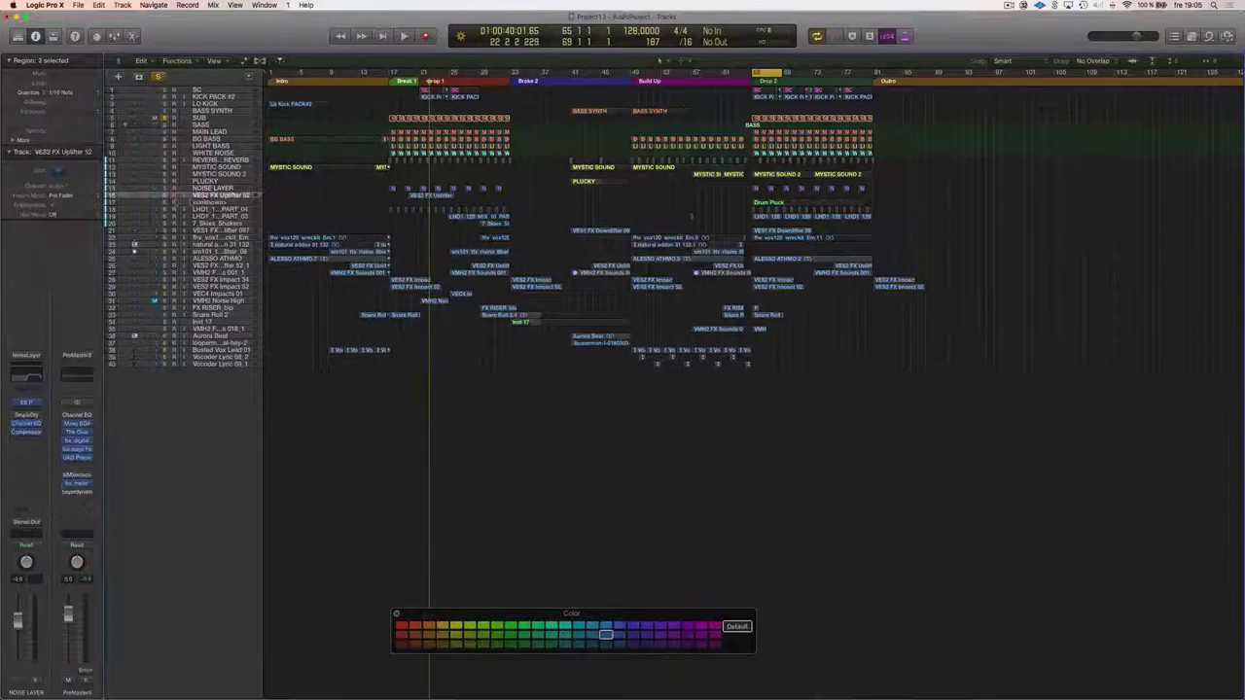
# Audition the <unknown> track from bar 65, soloed in place of SUB, and move it directly above VES2 FX Uplifter 52
pyautogui.click(209, 202)
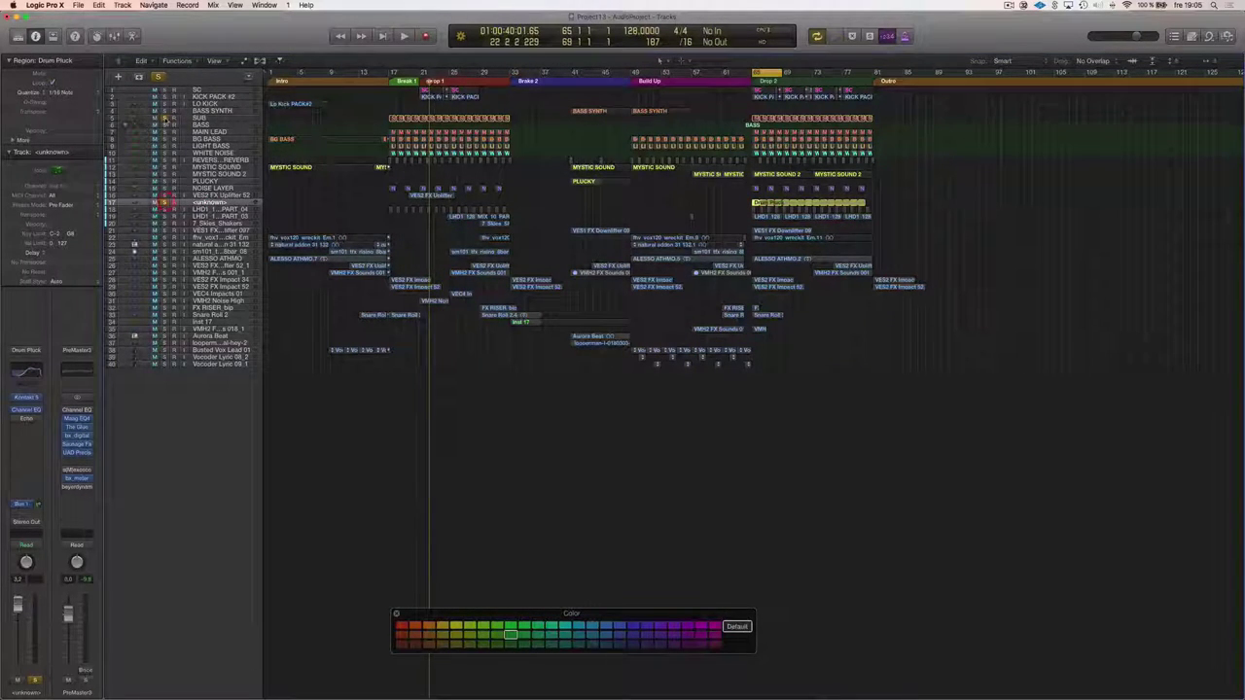
pyautogui.press('space')
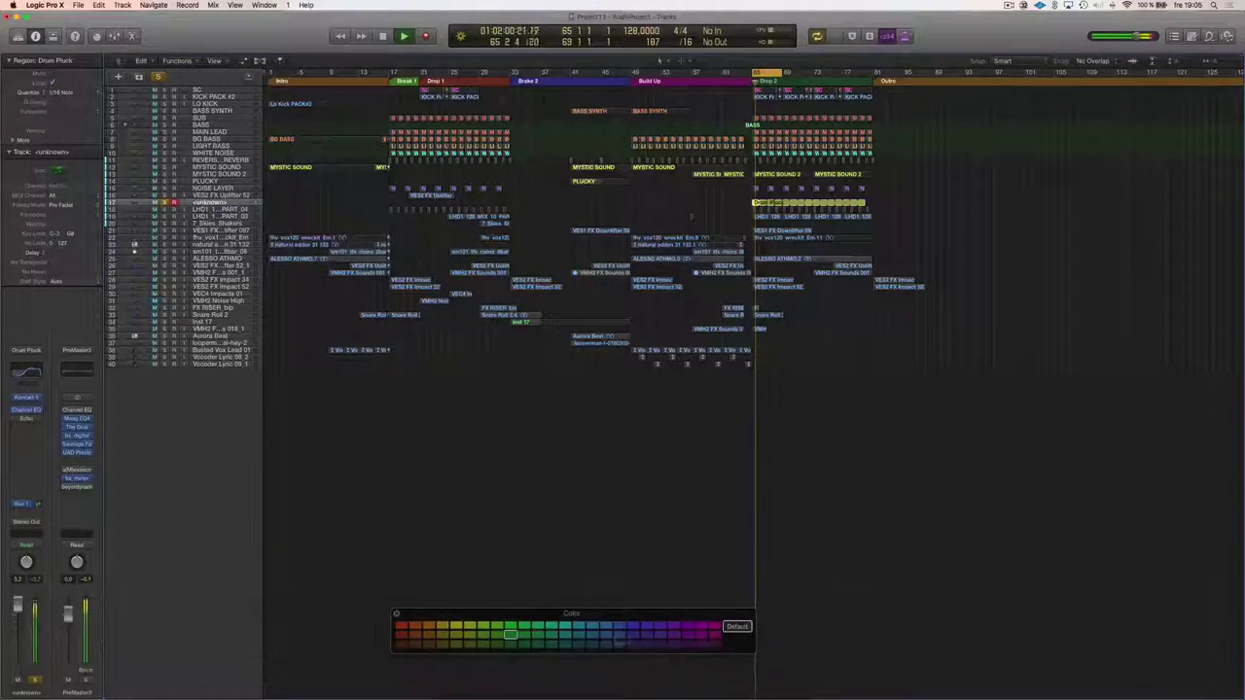
pyautogui.press('space')
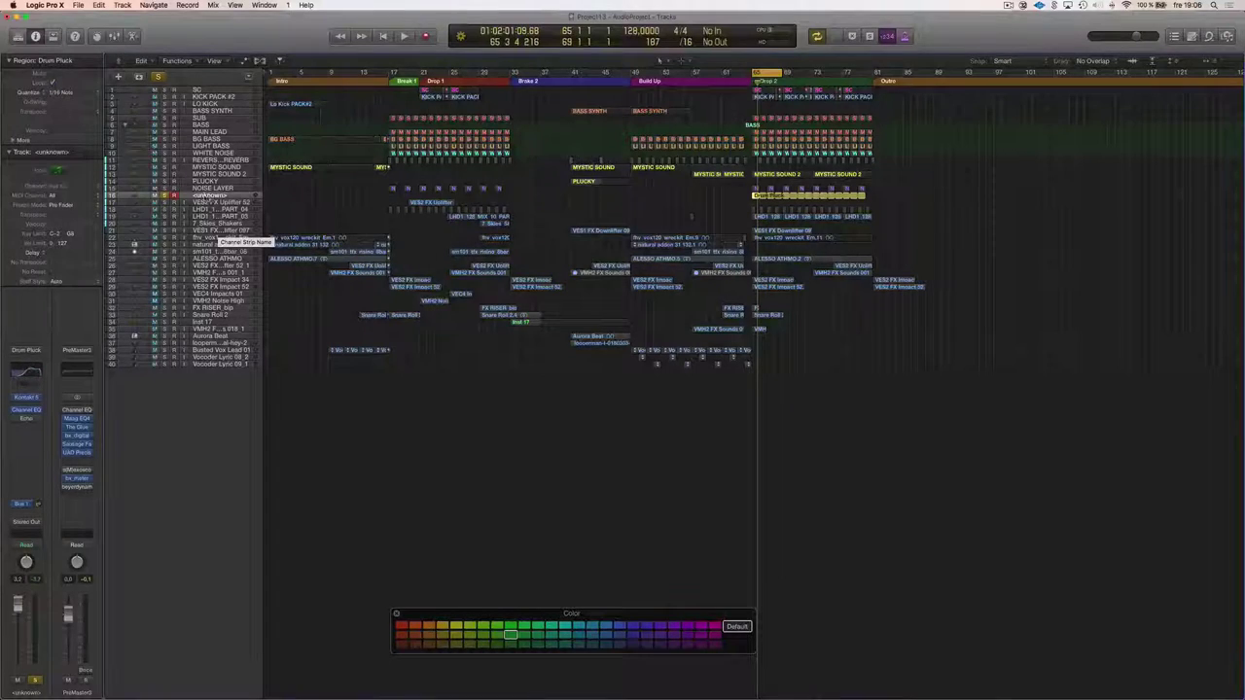
# Move the two LHD1 tracks, PART_04 and PART_03, together with the 7_Skies_Shakers track directly above VES2 FX Uplifter 52
pyautogui.click(209, 210)
pyautogui.click(208, 216)
pyautogui.click(206, 210)
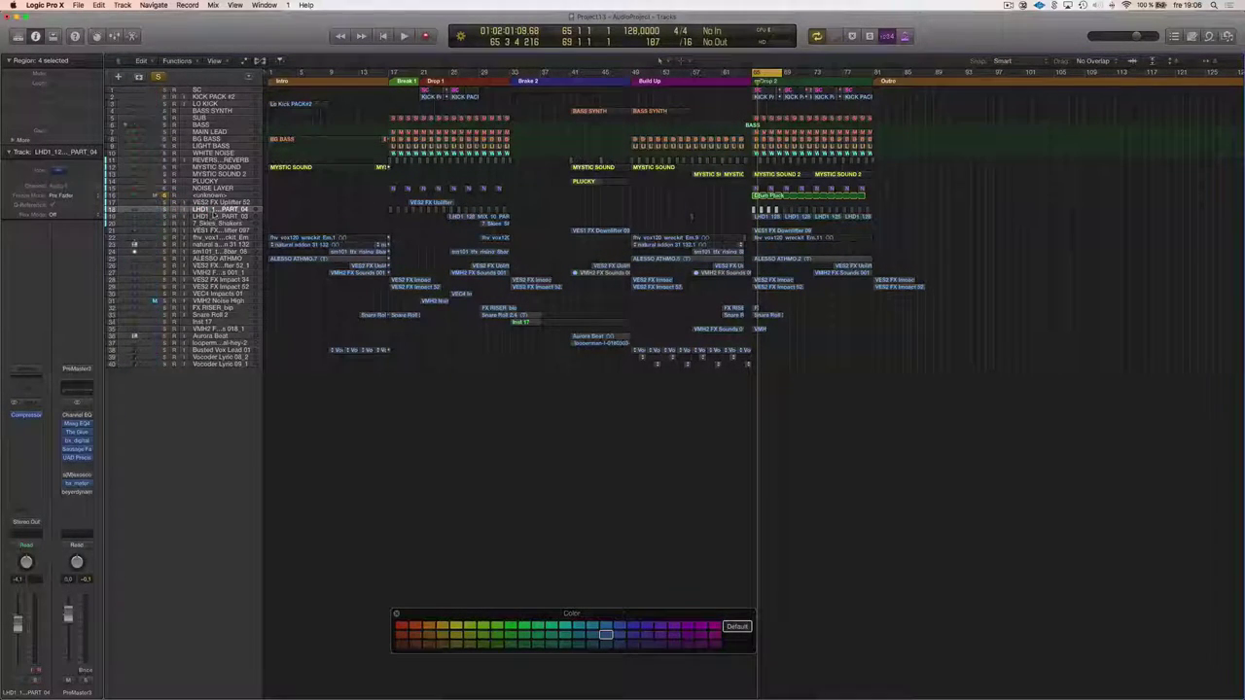
pyautogui.hotkey('shift', 'Down')
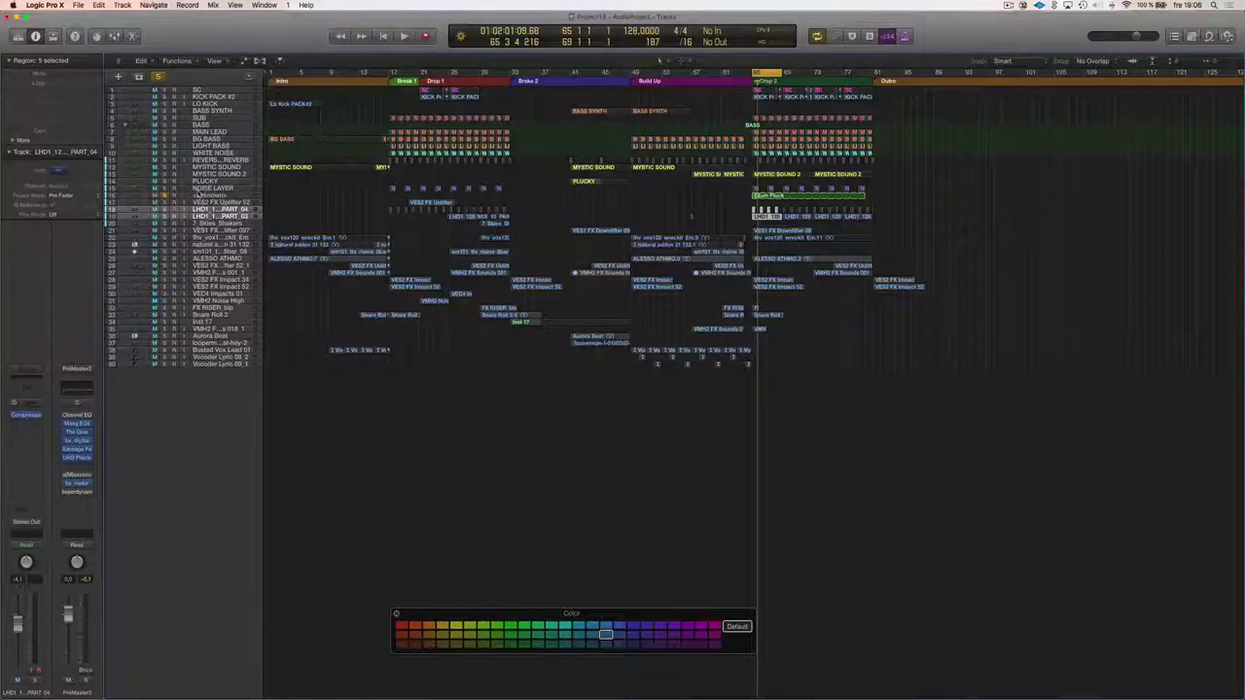
pyautogui.hotkey('shift', 'Down')
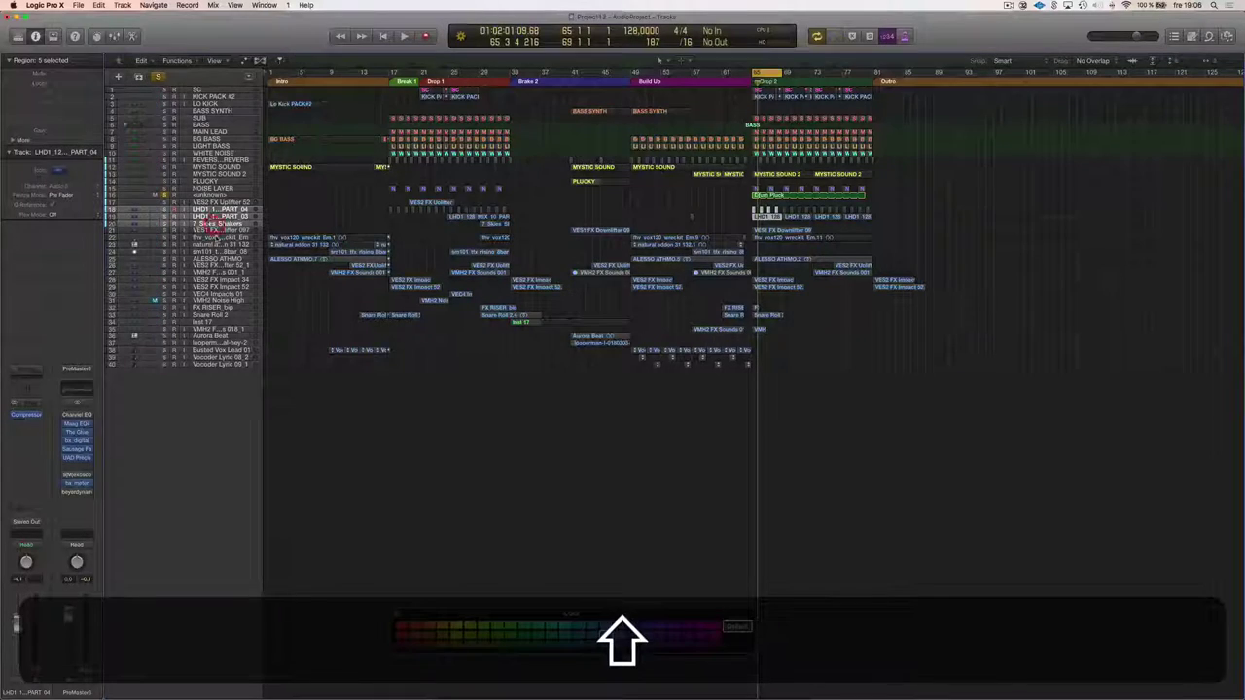
pyautogui.moveTo(219, 219); pyautogui.dragTo(220, 200)
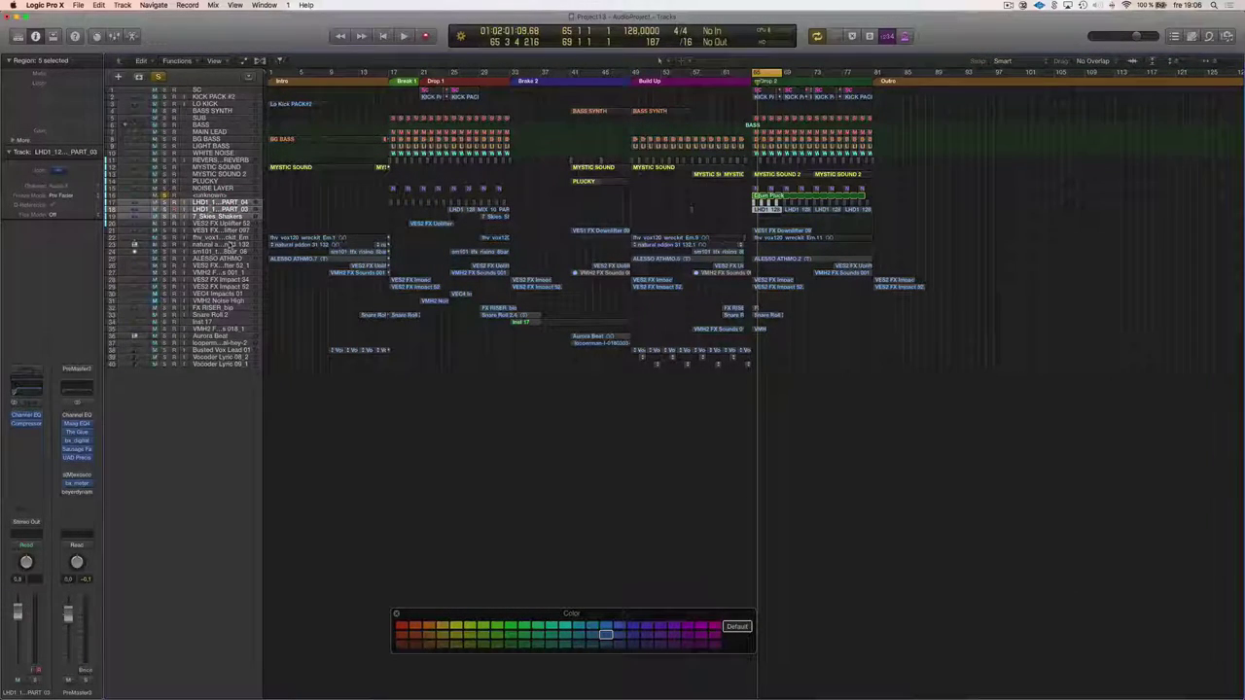
# Move the thv_vox and natural addon 31 132 tracks together directly below MYSTIC SOUND 2
pyautogui.click(223, 224)
pyautogui.click(218, 231)
pyautogui.click(210, 238)
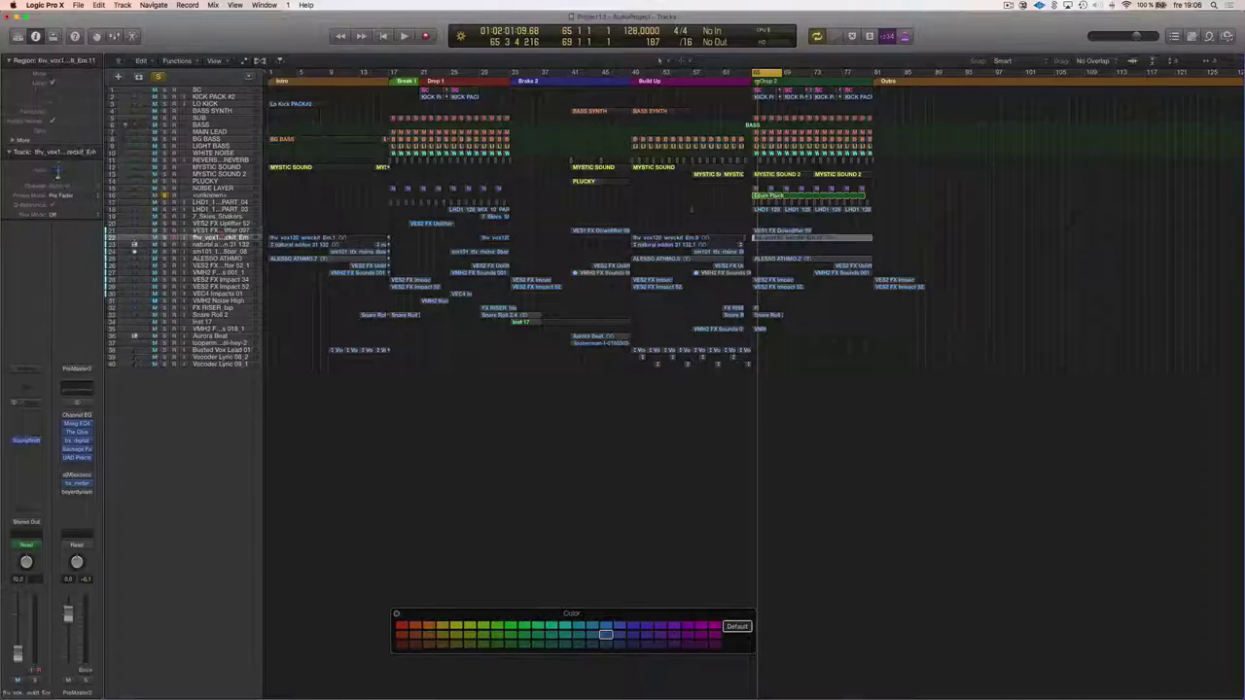
pyautogui.click(210, 244)
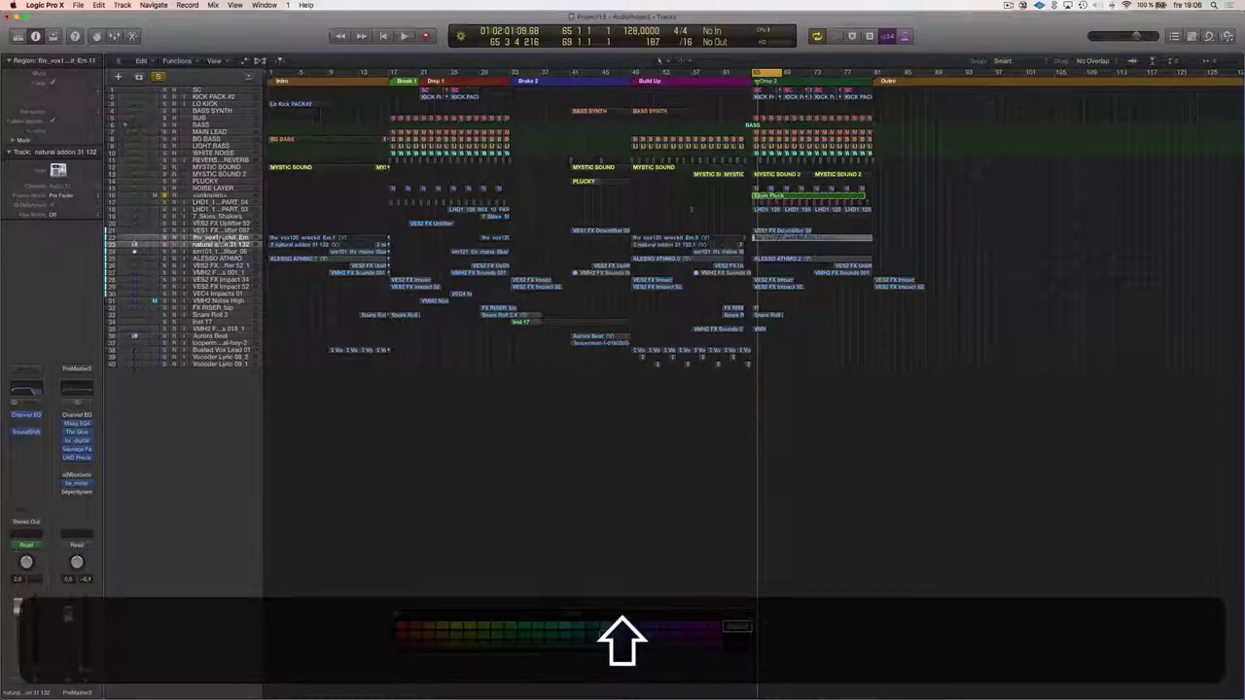
pyautogui.click(222, 251)
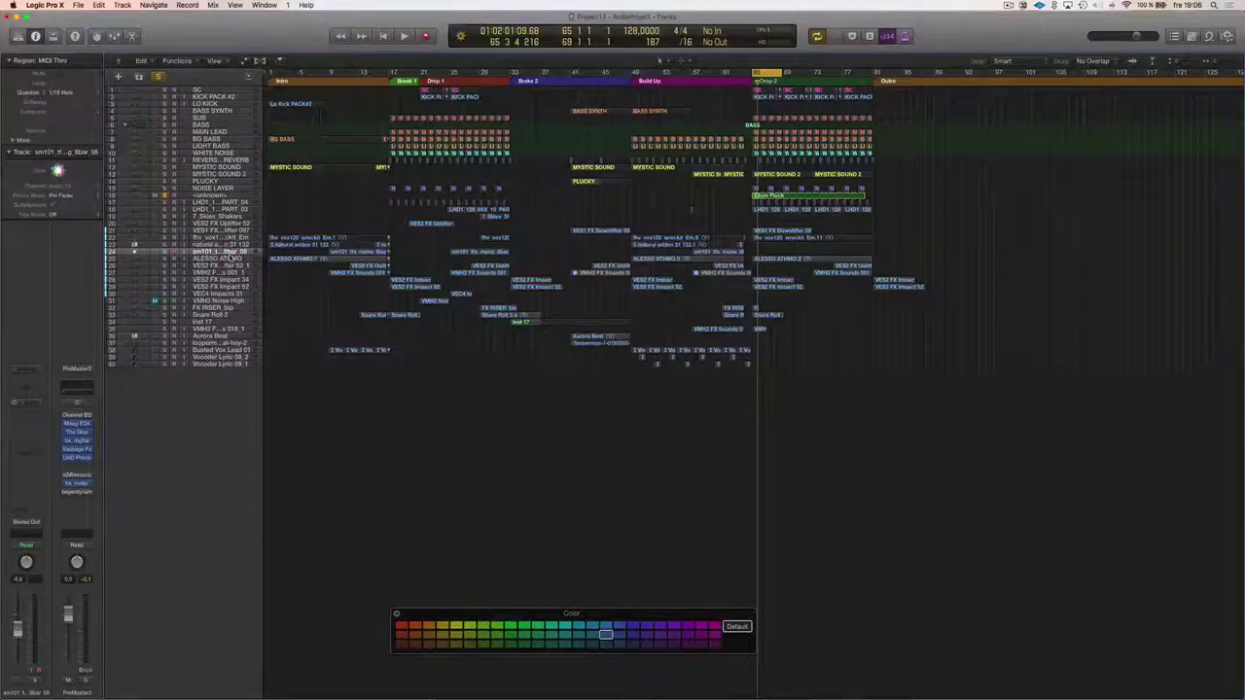
pyautogui.click(230, 244)
pyautogui.keyDown('shift'); pyautogui.click(230, 238); pyautogui.keyUp('shift')
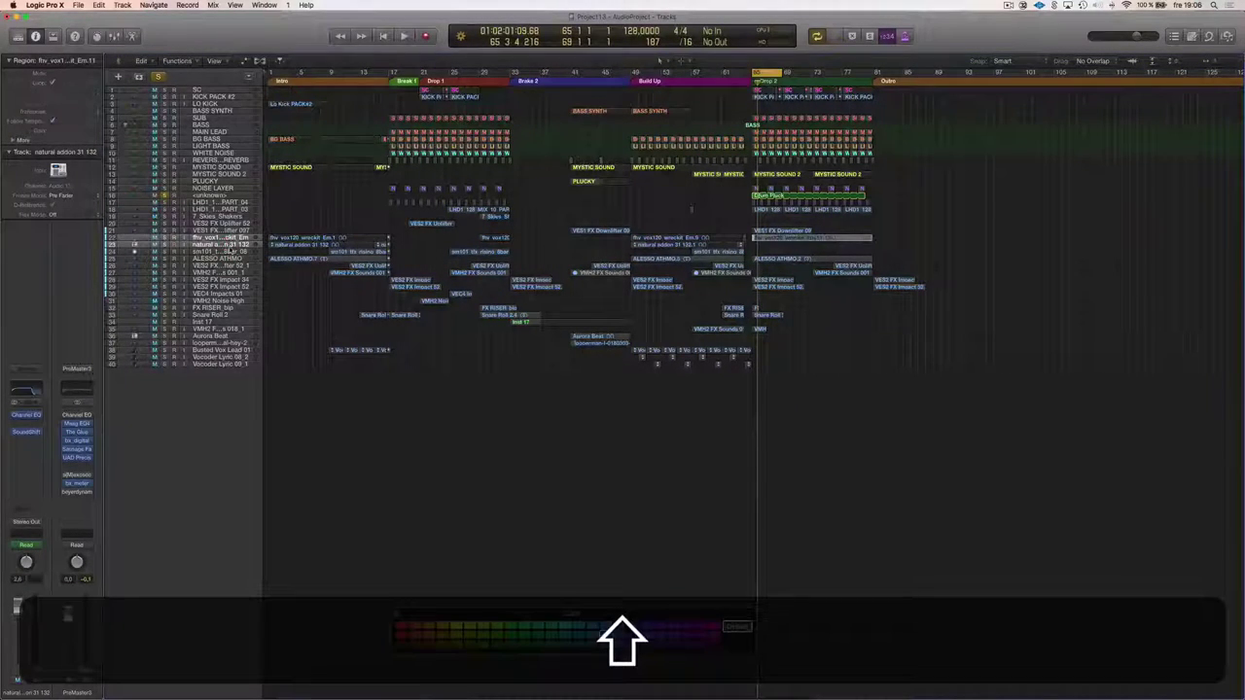
pyautogui.moveTo(230, 239); pyautogui.dragTo(231, 184)
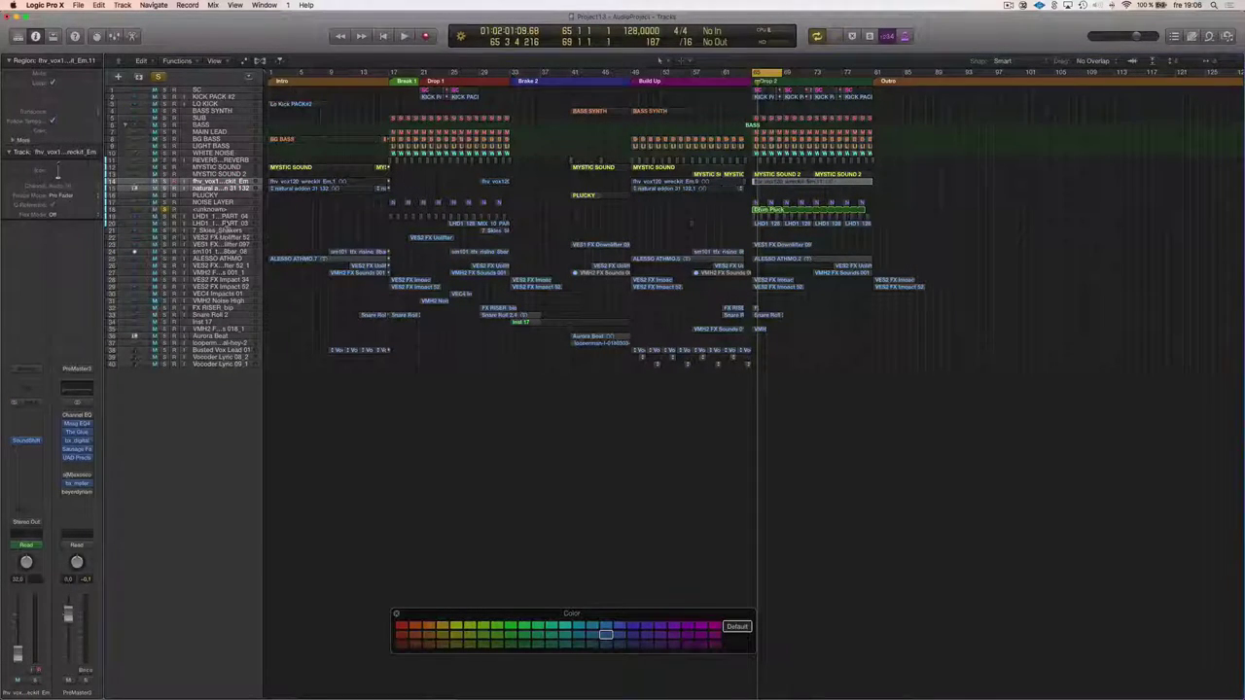
# Move the ALESSO ATHMO track directly above PLUCKY and the Inst 17 track directly below MYSTIC SOUND 2
pyautogui.click(227, 218)
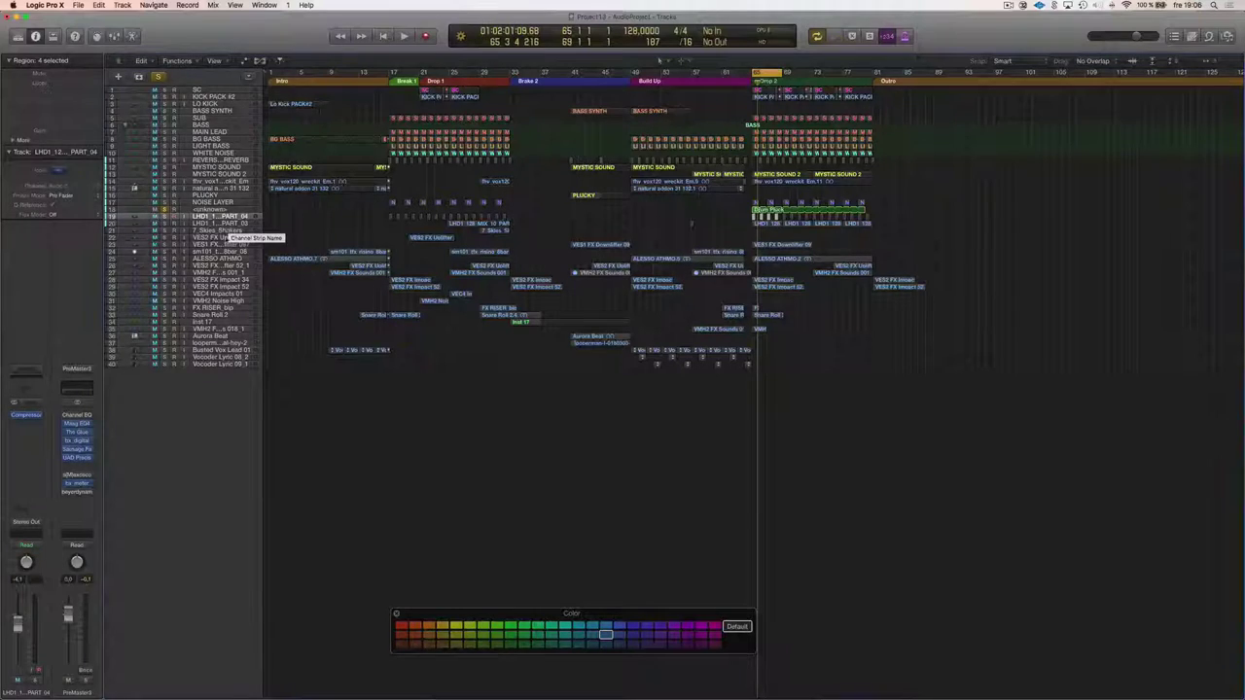
pyautogui.click(220, 258)
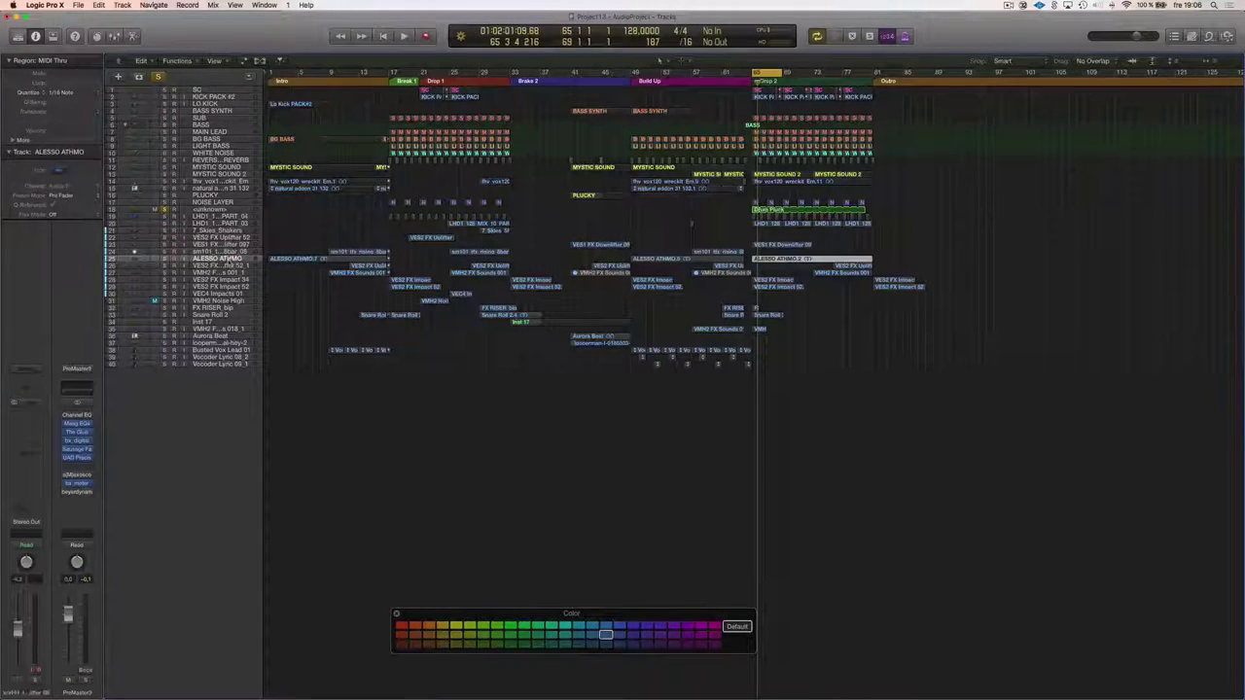
pyautogui.moveTo(231, 201); pyautogui.dragTo(229, 198)
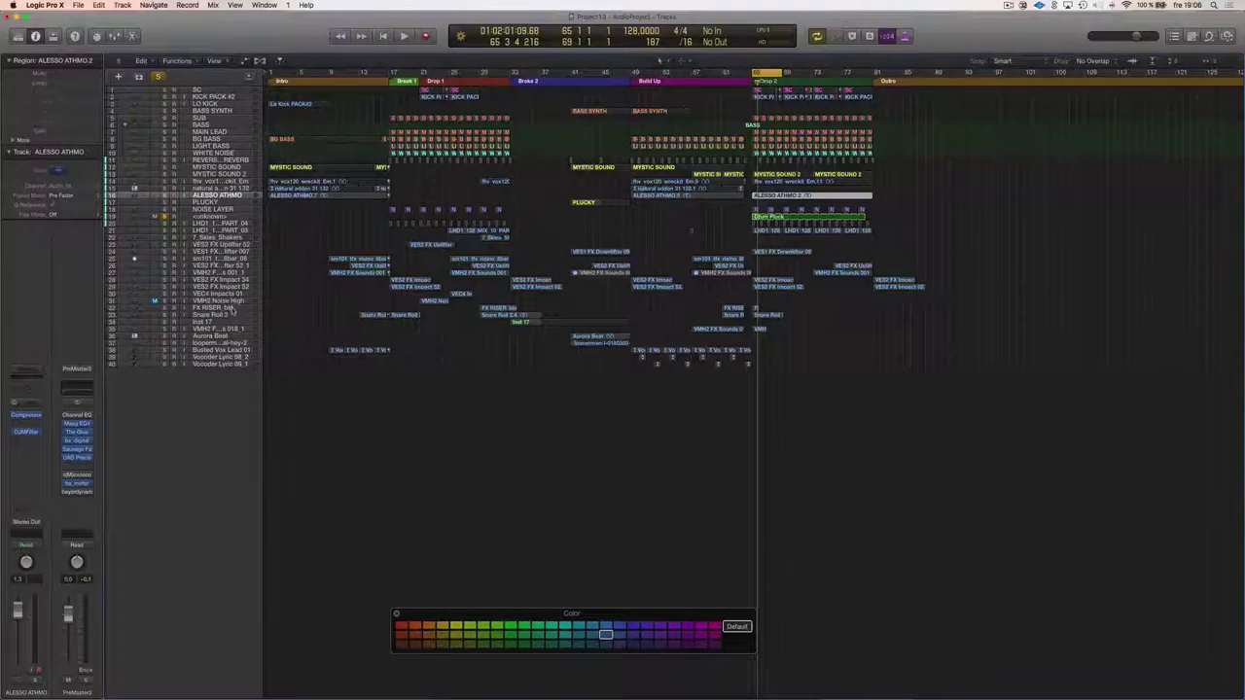
pyautogui.click(222, 322)
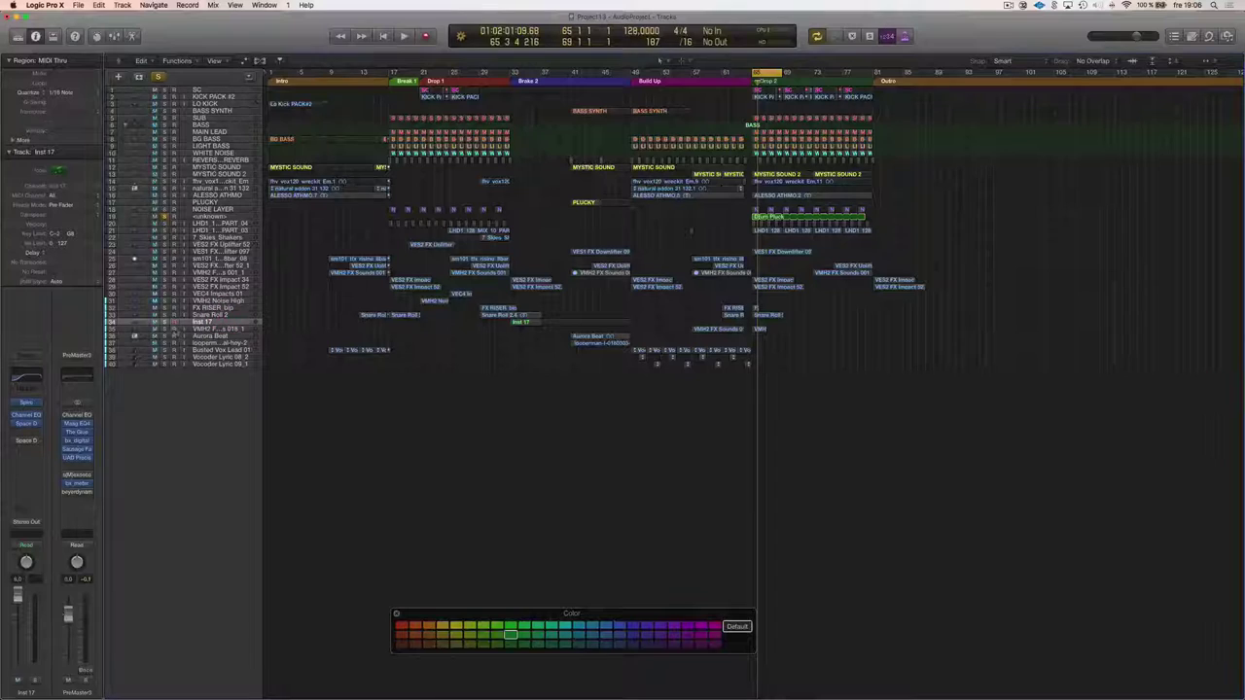
pyautogui.moveTo(225, 259); pyautogui.dragTo(237, 182)
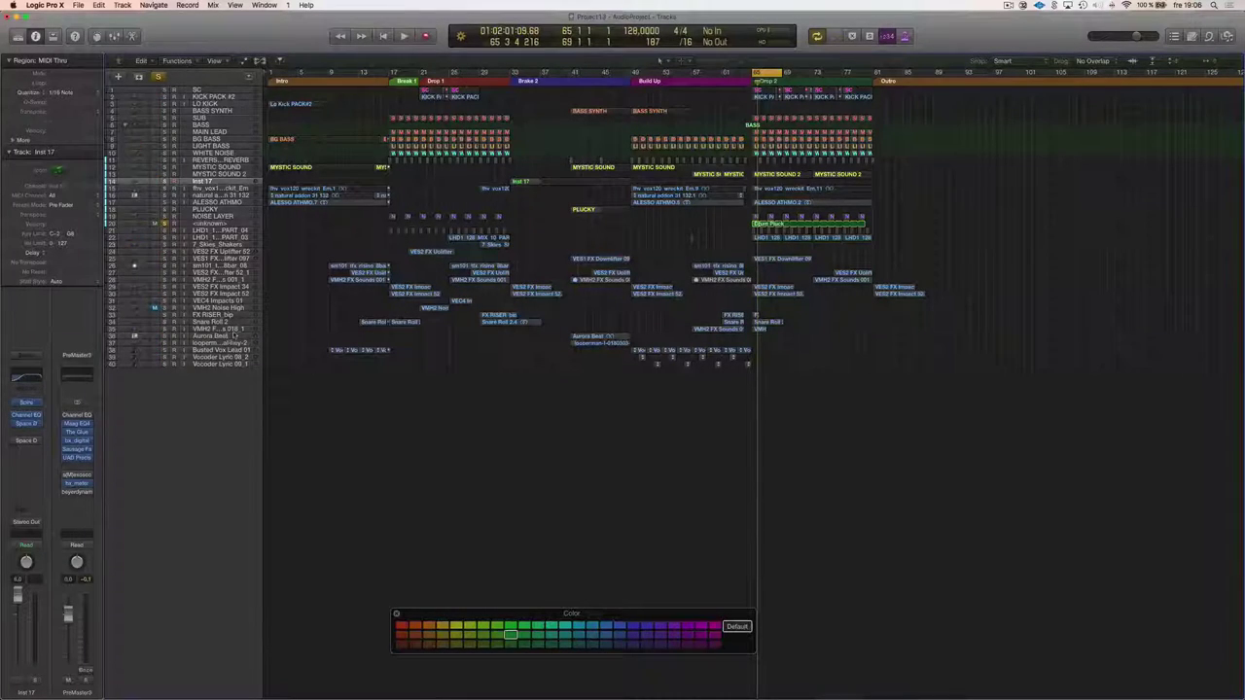
# Move the Busted Vox Lead 01 track and both Vocoder Lyric tracks together directly above VES2 FX Uplifter 52
pyautogui.click(232, 330)
pyautogui.click(227, 350)
pyautogui.keyDown('shift'); pyautogui.click(226, 364); pyautogui.keyUp('shift')
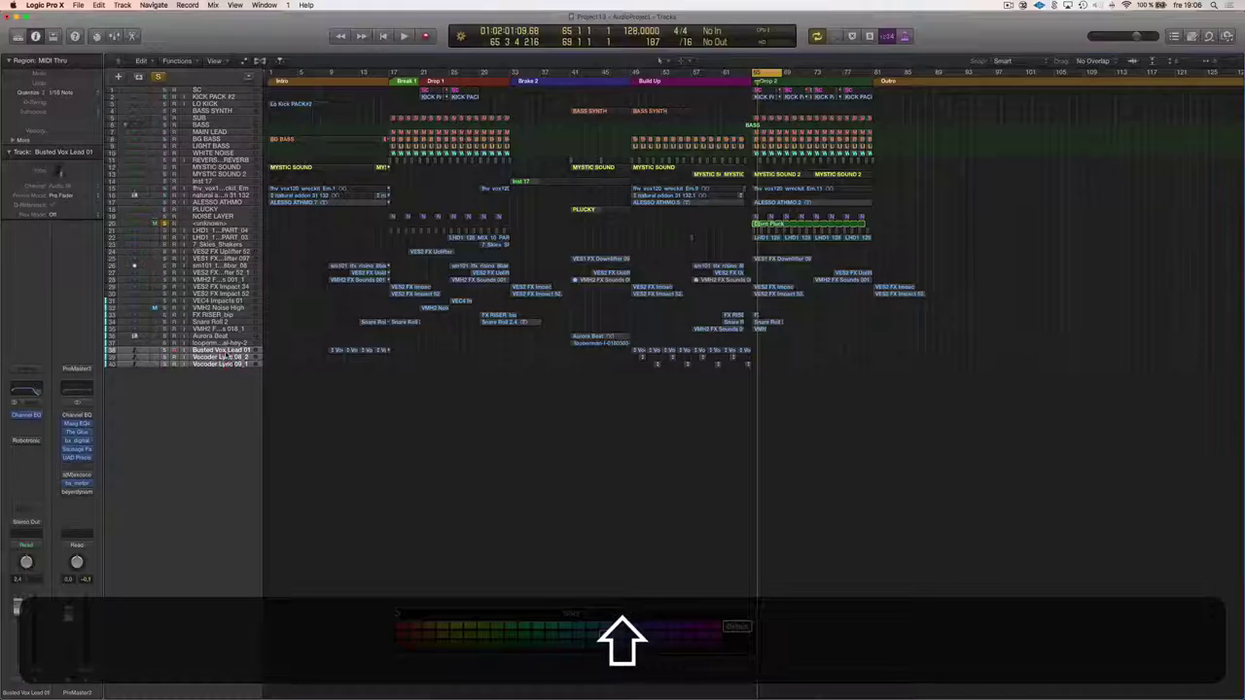
pyautogui.moveTo(226, 352); pyautogui.dragTo(226, 343)
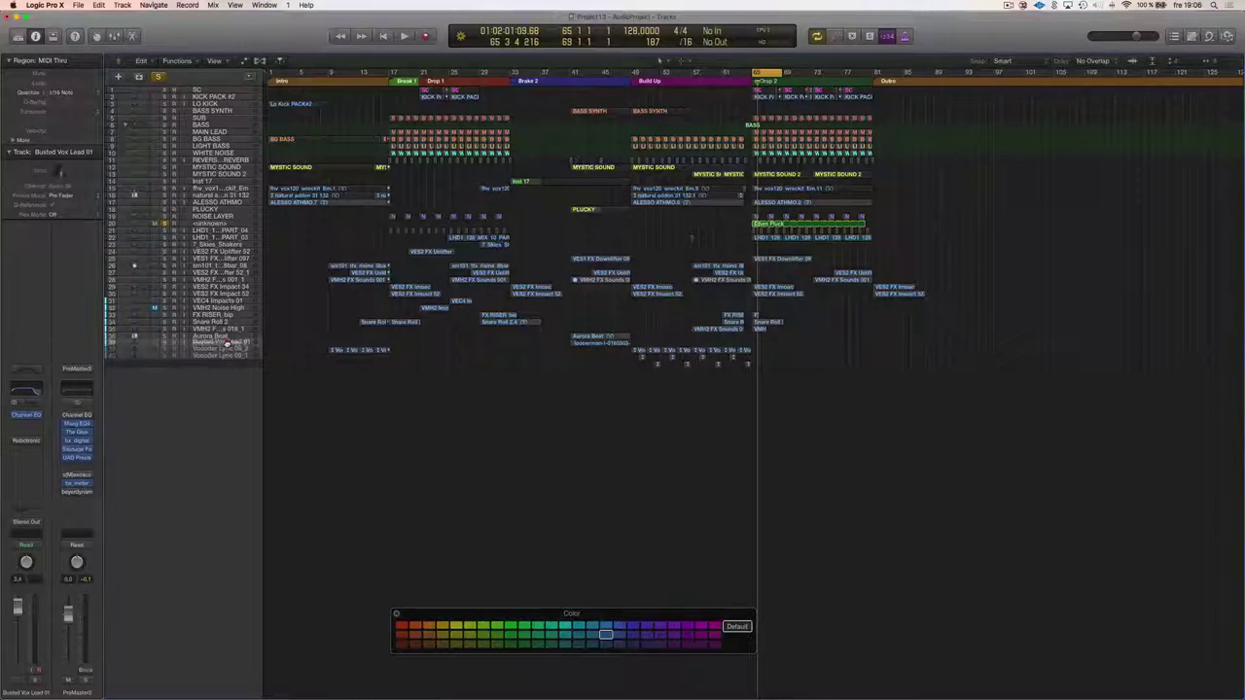
pyautogui.moveTo(239, 270); pyautogui.dragTo(243, 250)
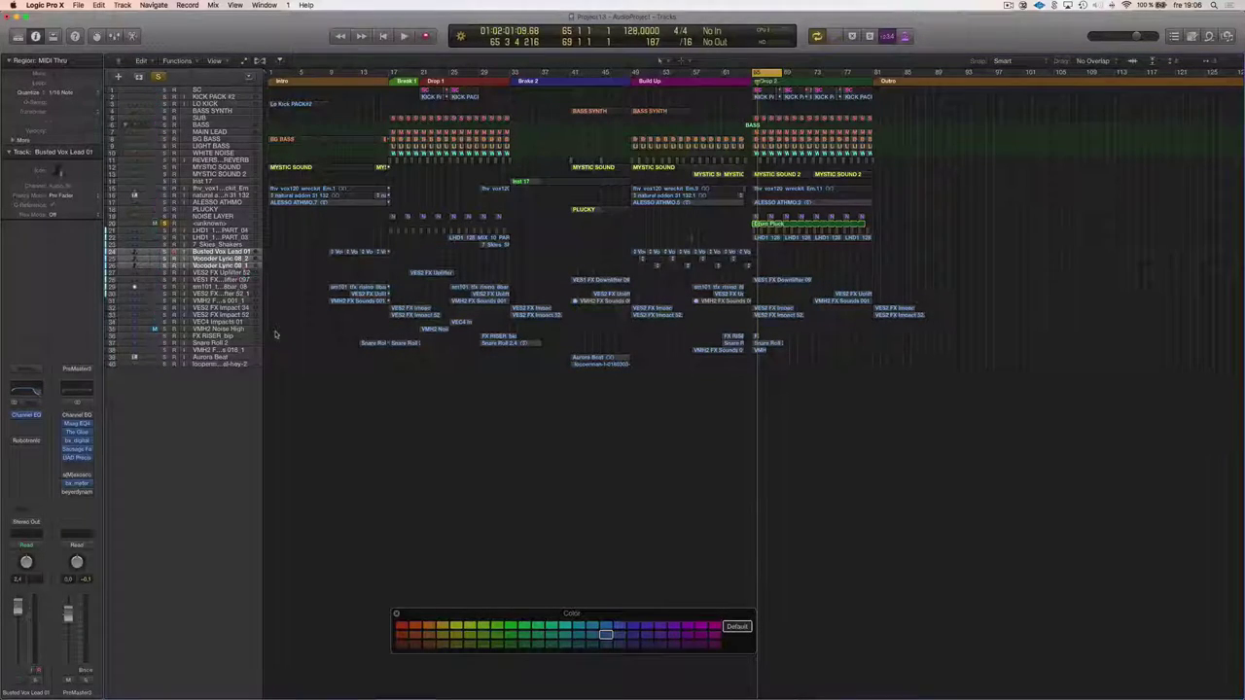
pyautogui.press('Down')
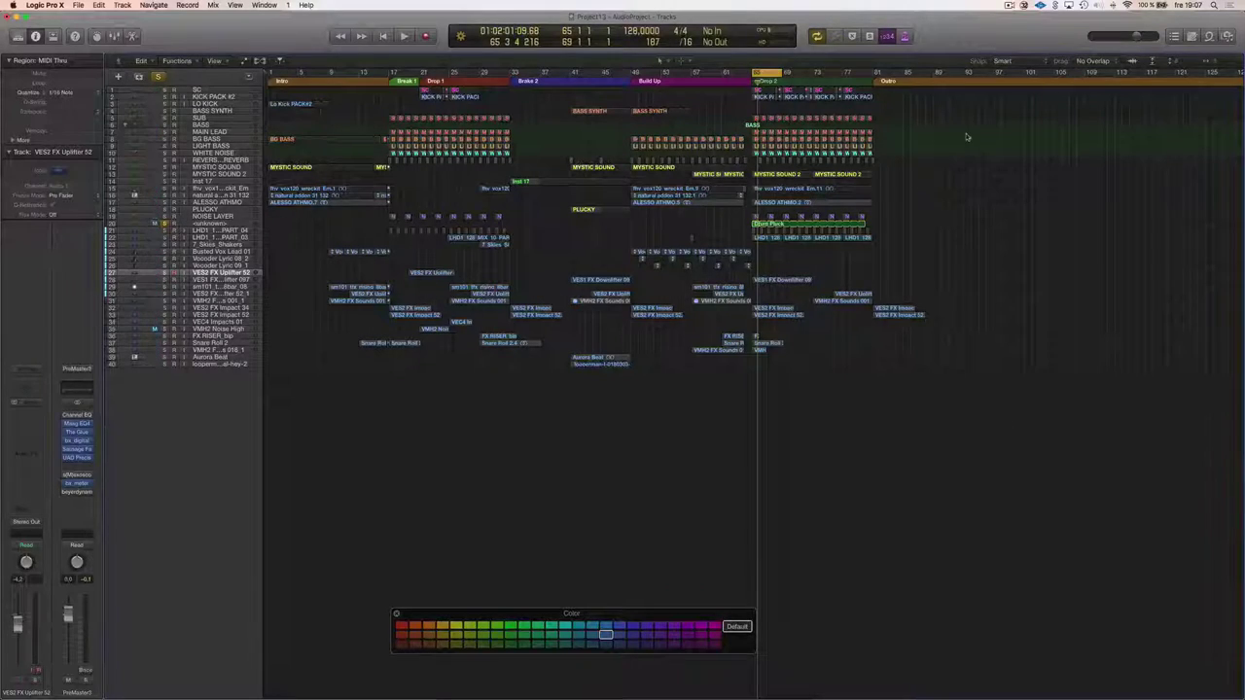
# Audition the Inst 17 track on its own and rename it TRUMPET
pyautogui.click(229, 175)
pyautogui.click(229, 181)
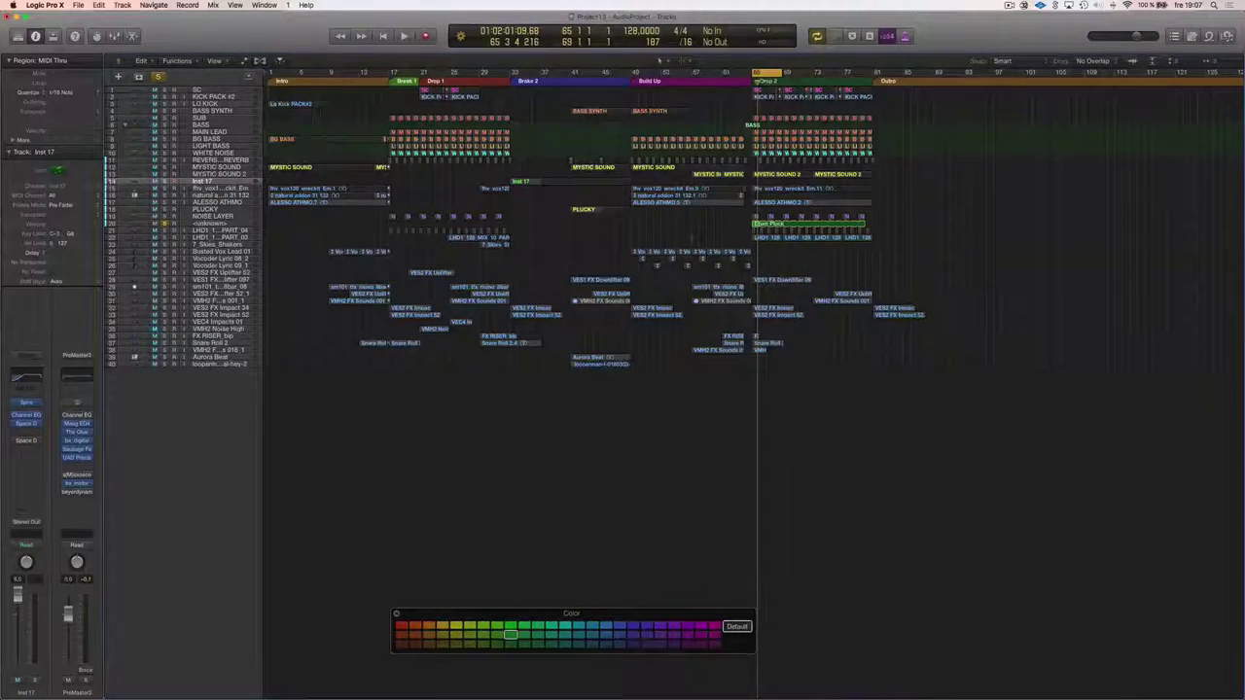
pyautogui.click(165, 181)
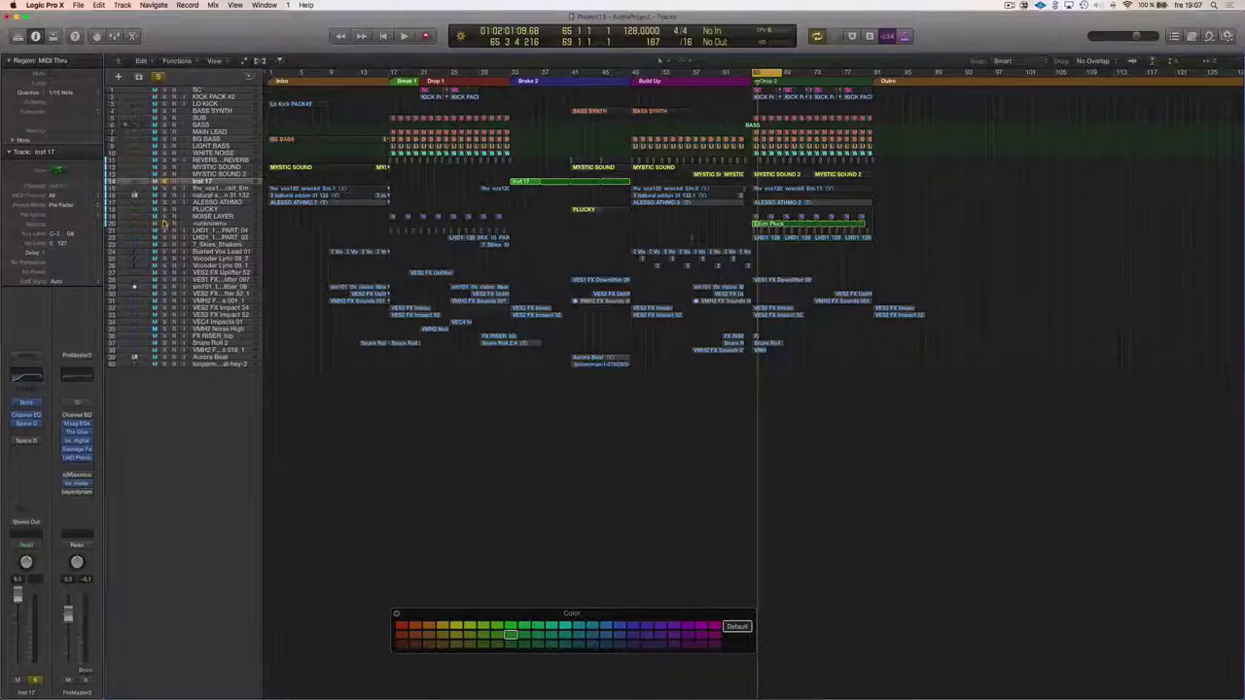
pyautogui.press('space')
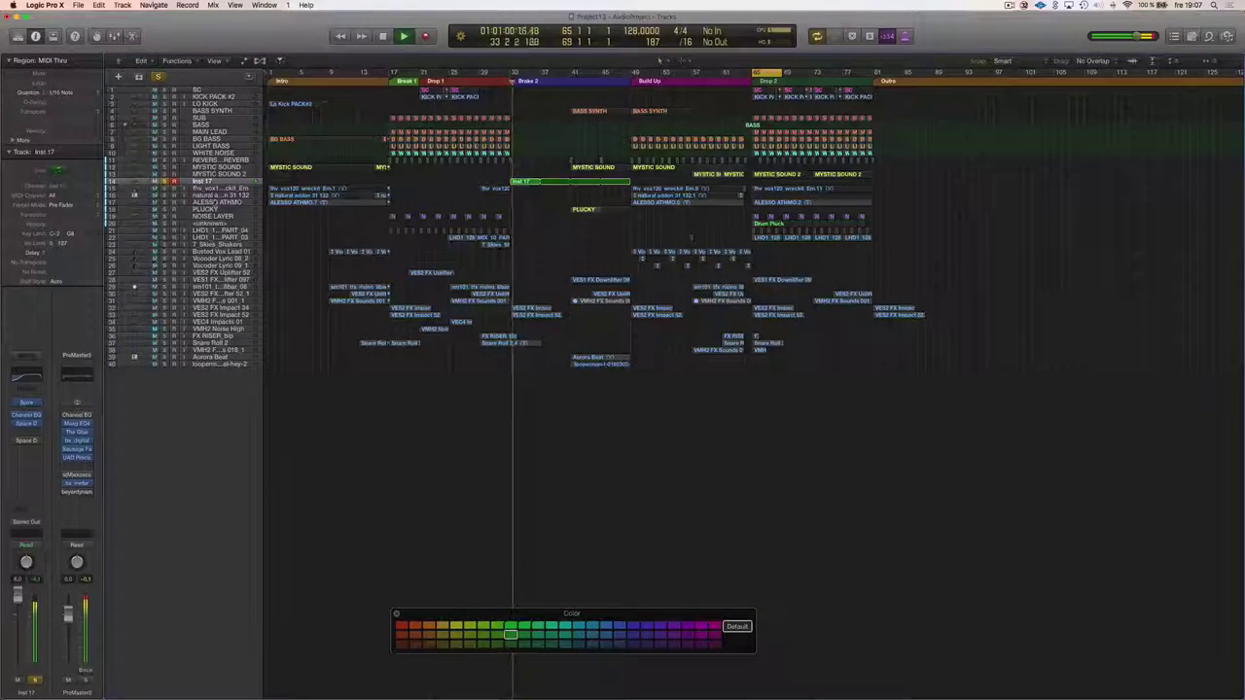
pyautogui.press('shift')
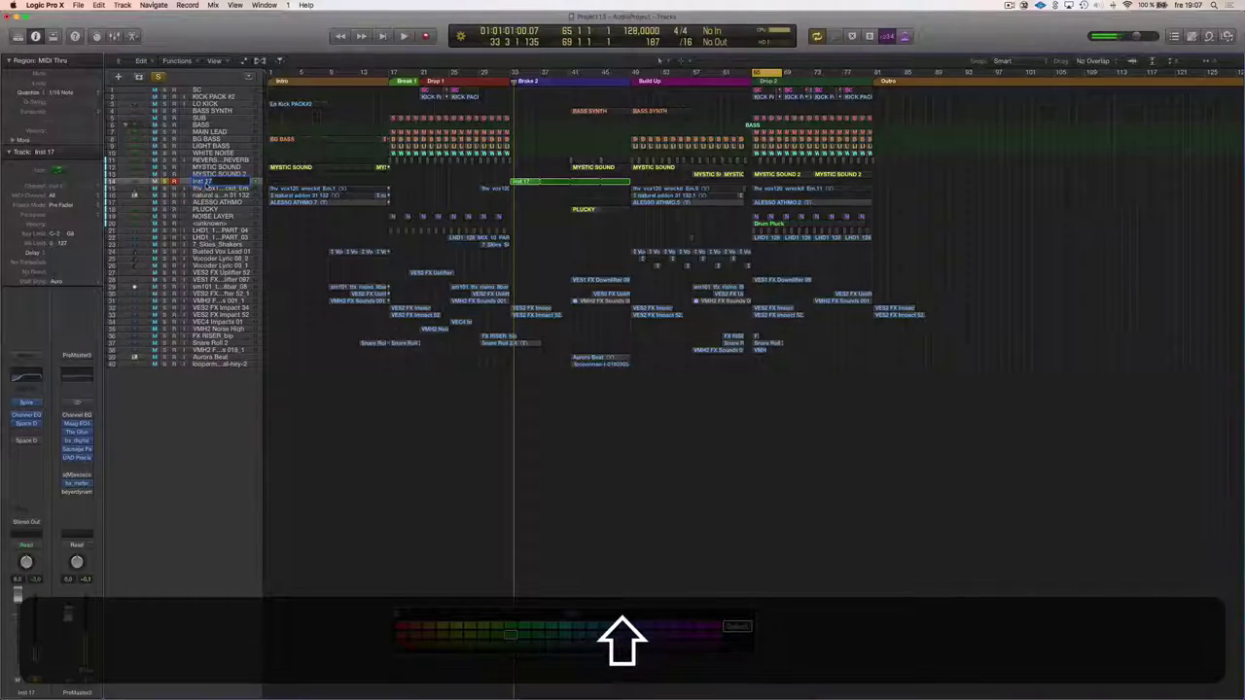
pyautogui.write('TRUMPET')
pyautogui.press('Return')
# Name the Inst 17 region after its TRUMPET track and colour it green
pyautogui.click(541, 182)
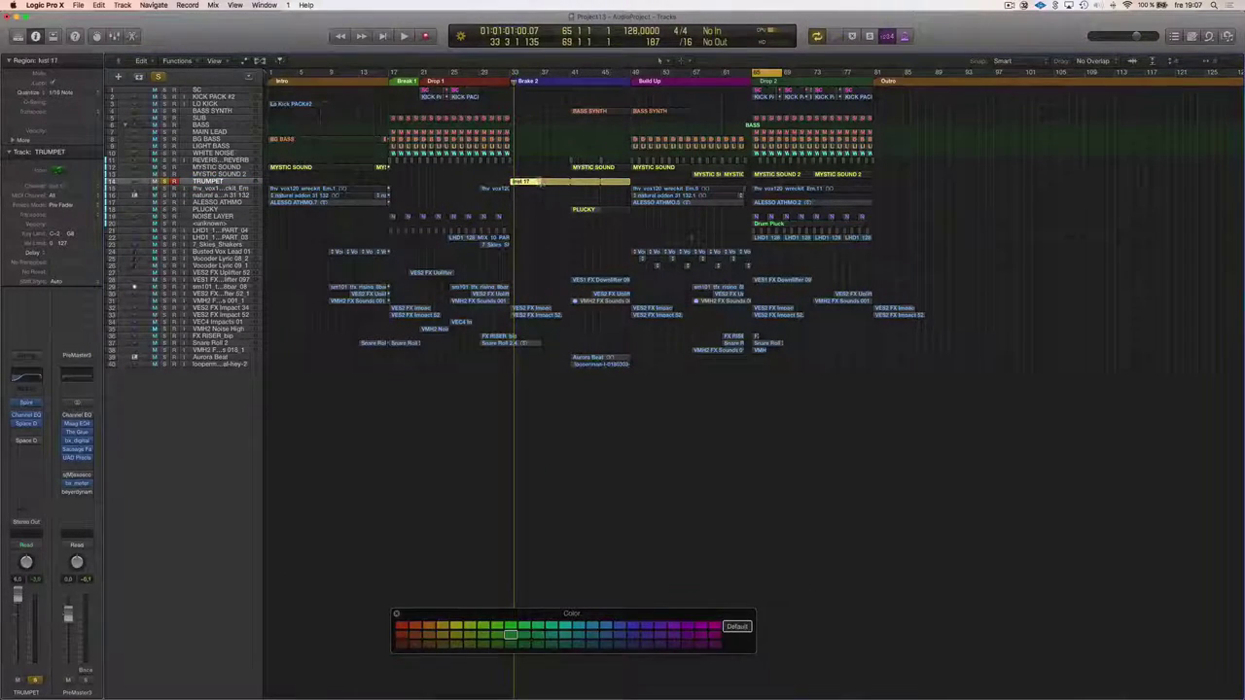
pyautogui.hotkey('alt', 'shift', 'n')
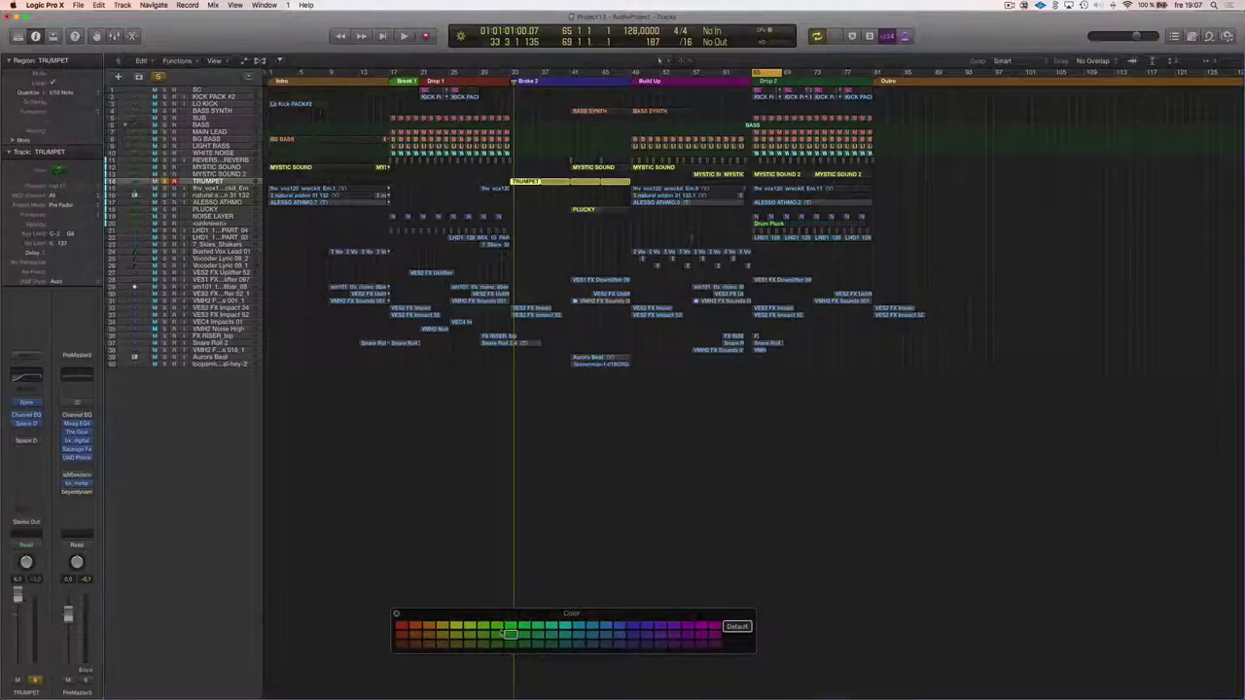
pyautogui.click(510, 633)
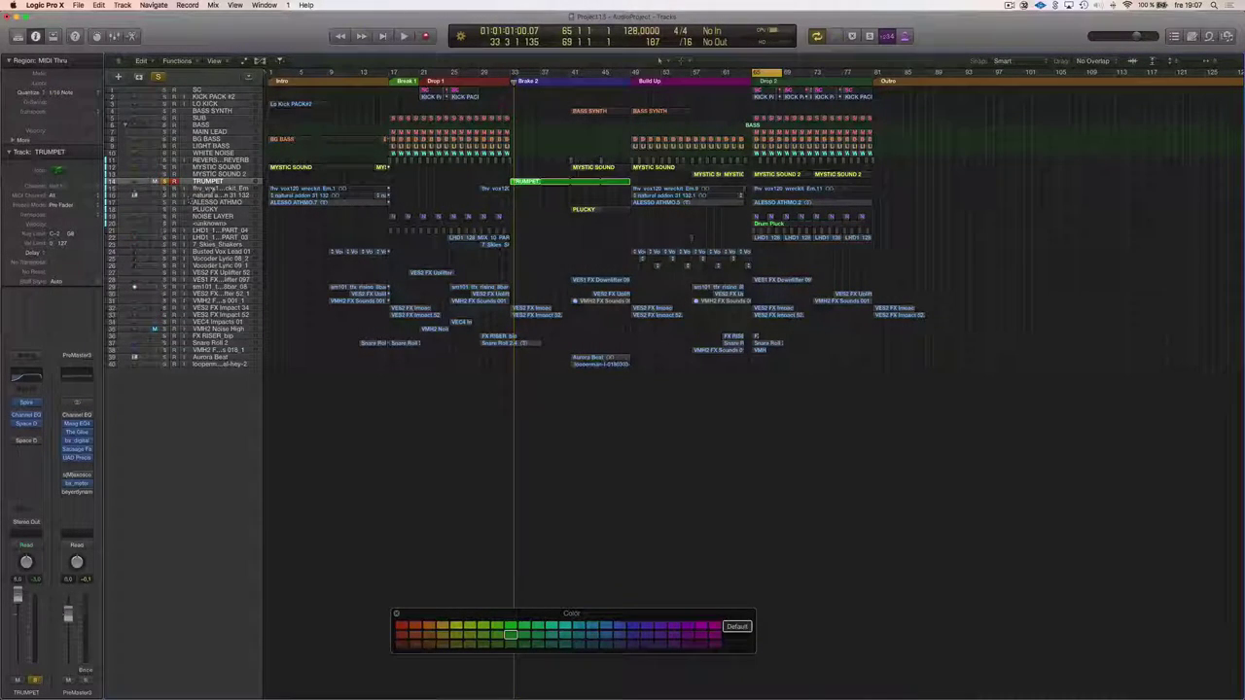
# Audition the thv_vox track around bar 29, soloed in place of TRUMPET, and rename it ATHMO VOX
pyautogui.click(216, 189)
pyautogui.click(164, 189)
pyautogui.click(164, 181)
pyautogui.press('space')
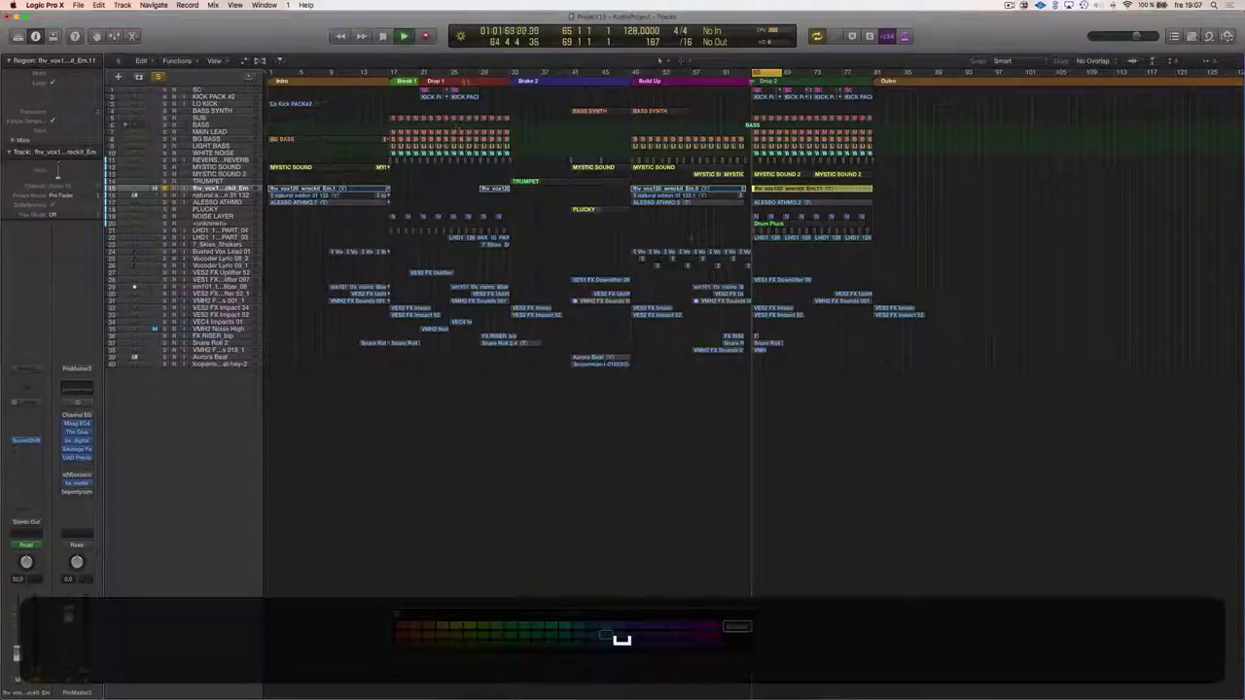
pyautogui.click(481, 80)
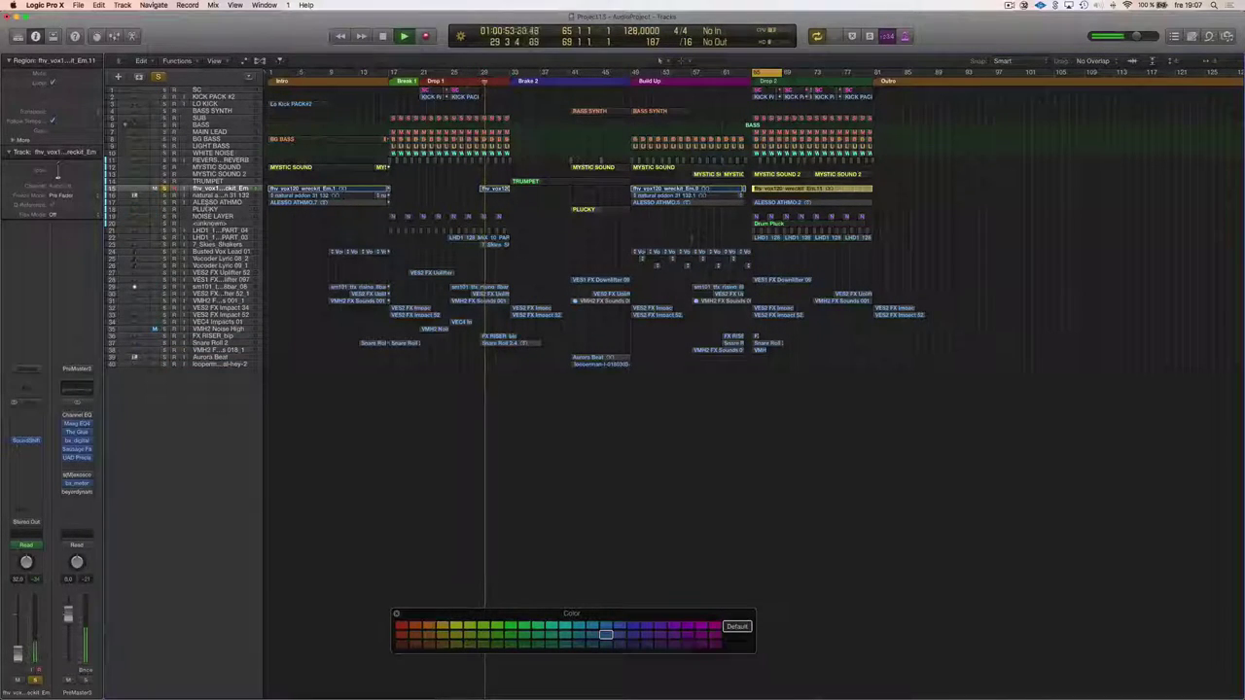
pyautogui.press('space')
pyautogui.doubleClick(208, 188)
pyautogui.write('ATHMO VOX')
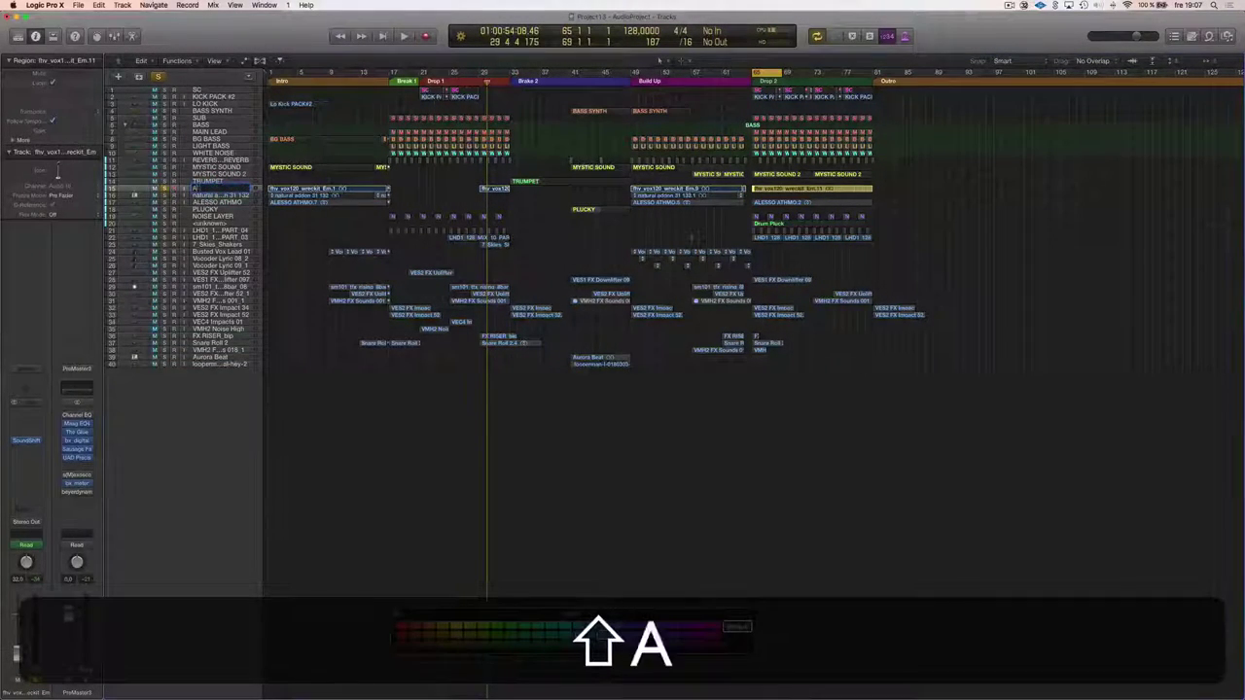
pyautogui.hotkey('shift', 'Return')
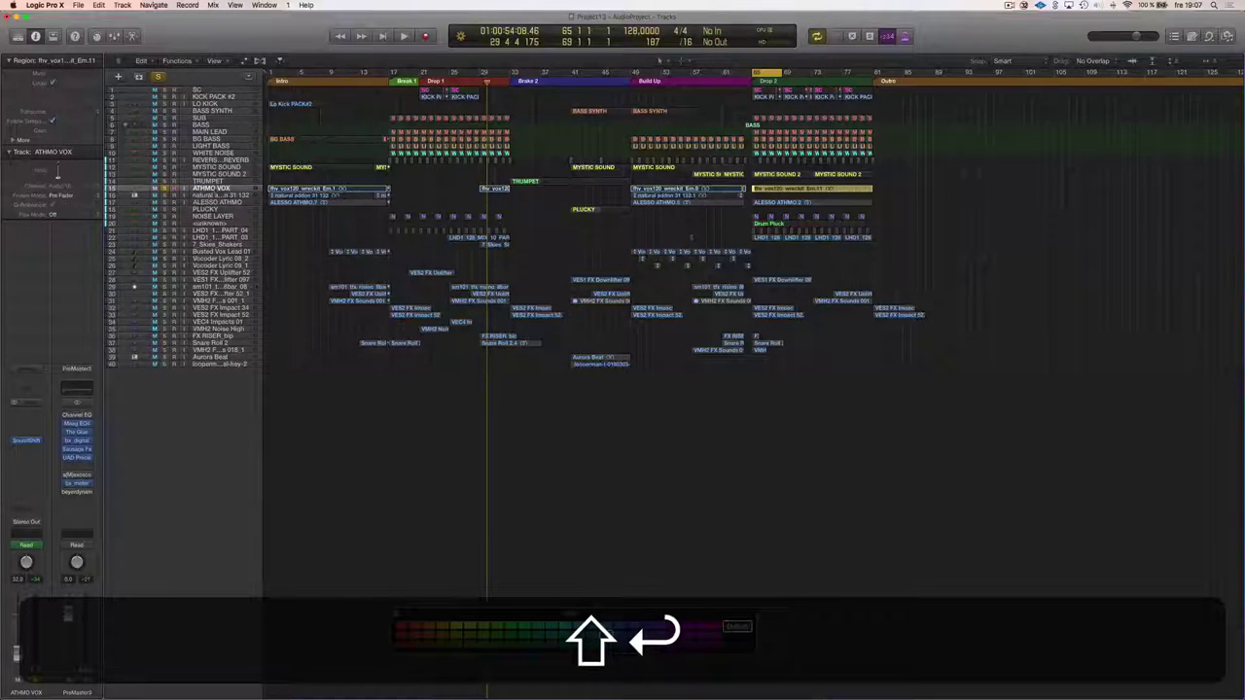
# Name all regions on the ATHMO VOX track after their track and colour them blue
pyautogui.moveTo(520, 191); pyautogui.dragTo(292, 183)
pyautogui.moveTo(885, 189); pyautogui.dragTo(279, 188)
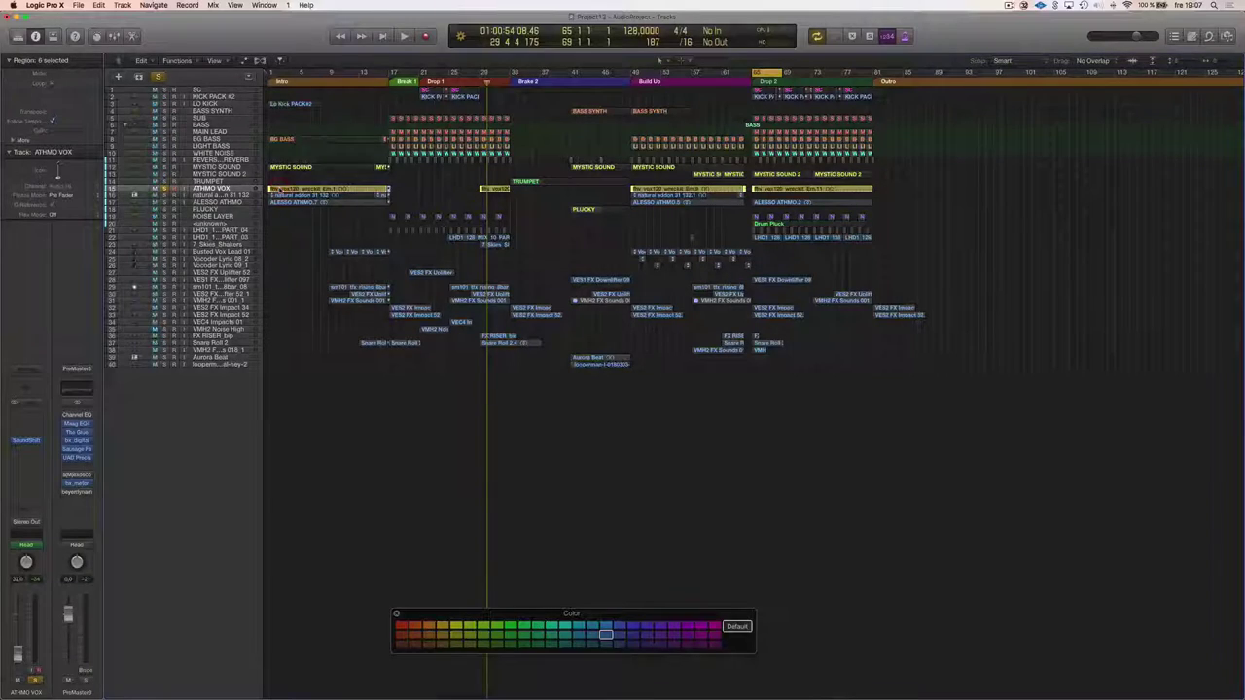
pyautogui.hotkey('alt', 'shift', 'n')
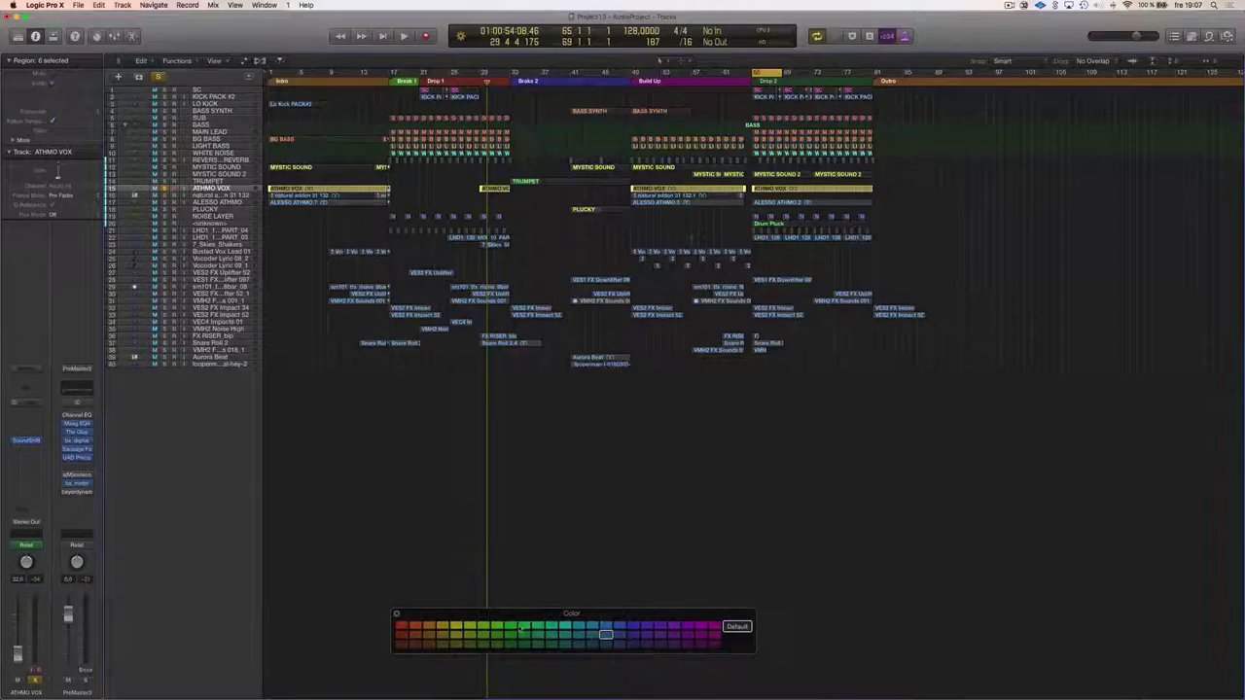
pyautogui.click(606, 636)
pyautogui.click(301, 261)
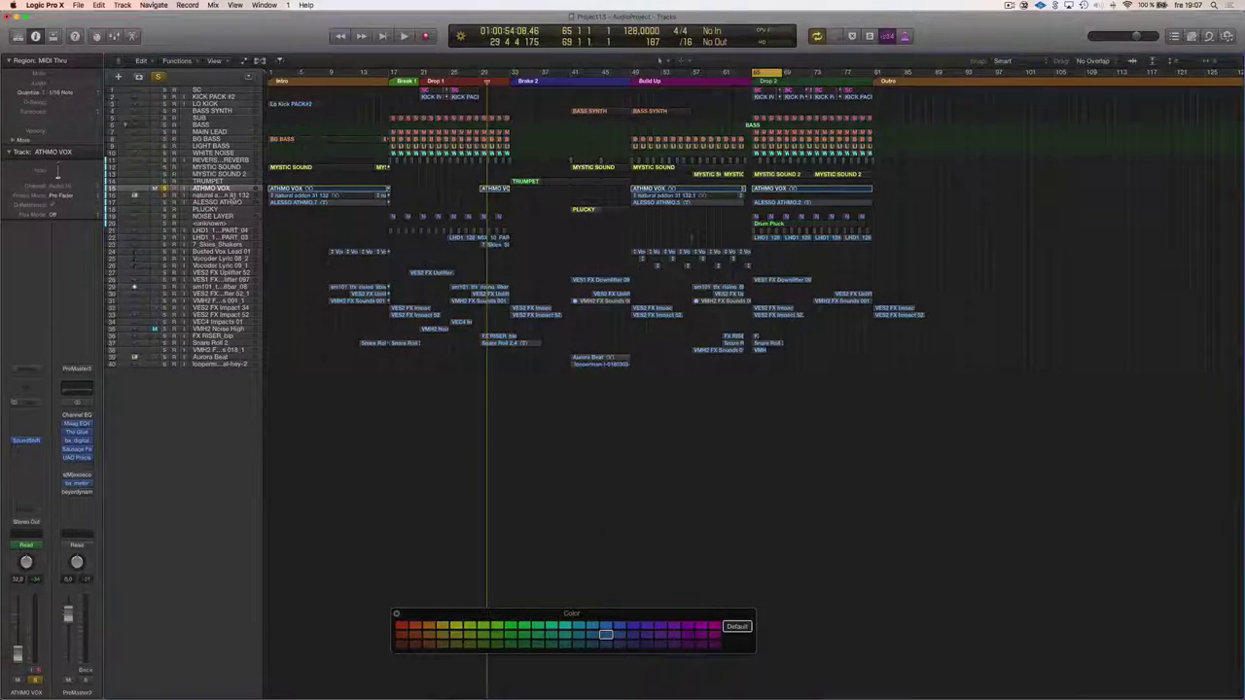
# Audition the natural addon 31 132 track on its own and rename it DRUM FX PITCH
pyautogui.click(164, 194)
pyautogui.press('space')
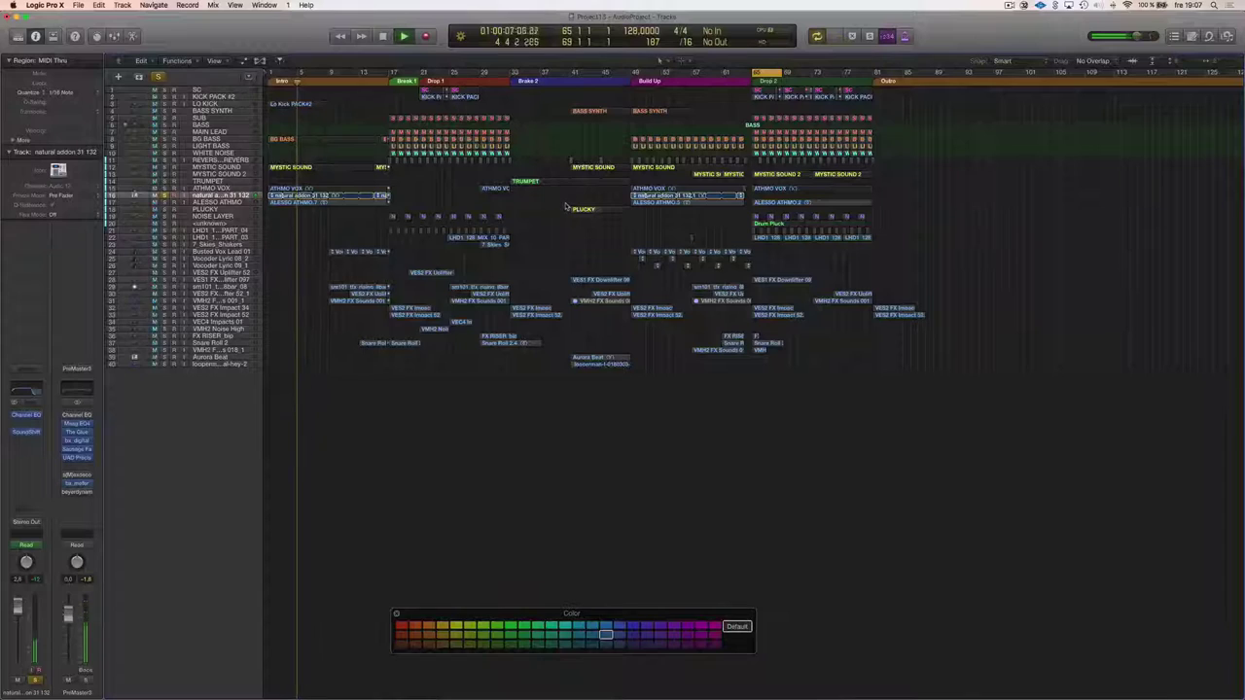
pyautogui.press('space')
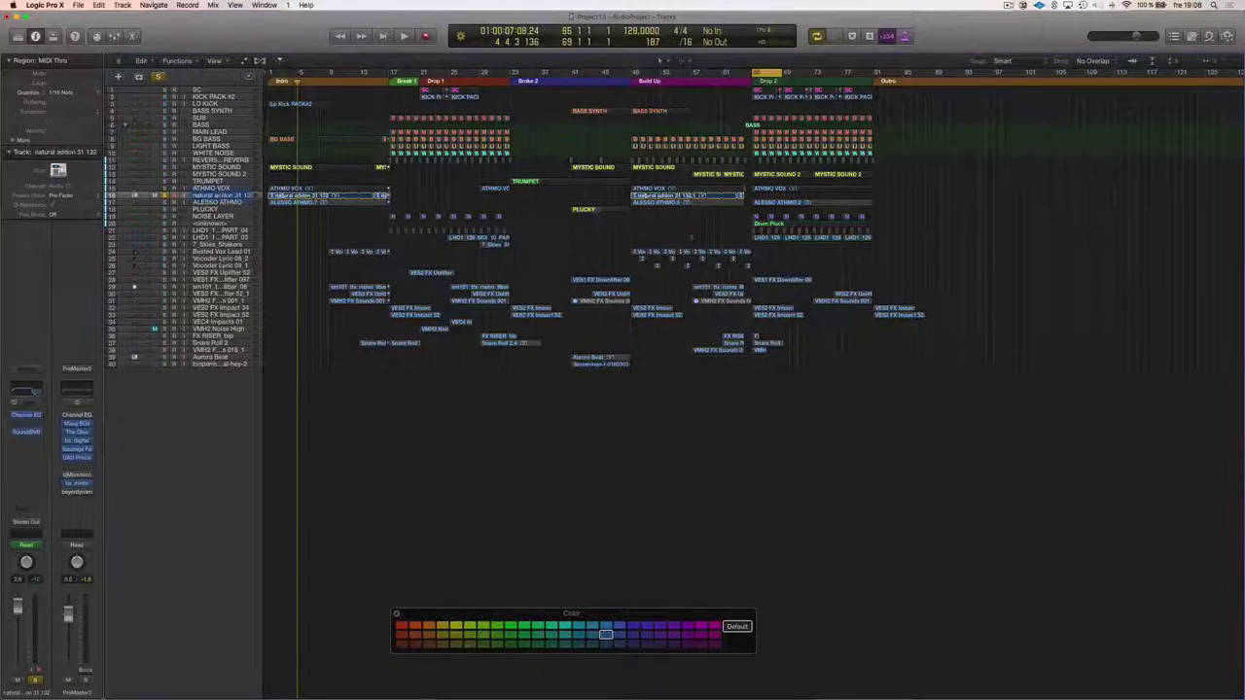
pyautogui.hotkey('shift', 'u')
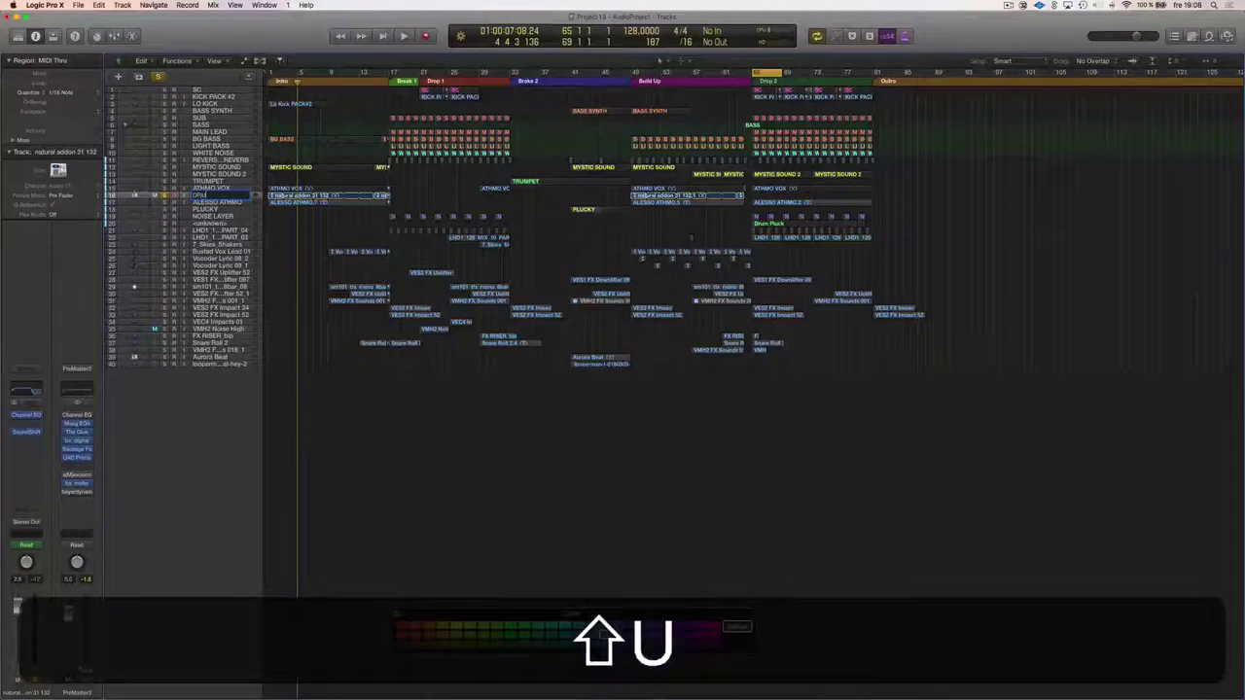
pyautogui.write('FX')
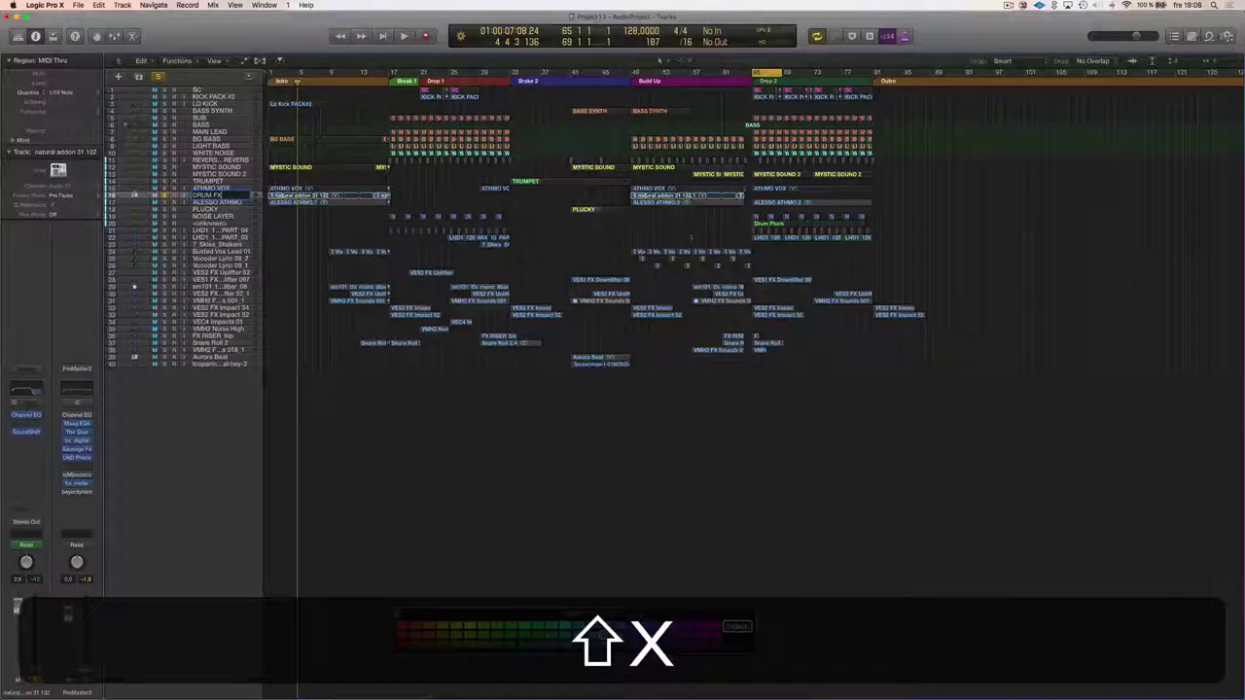
pyautogui.write(' PITCH')
pyautogui.press('Return')
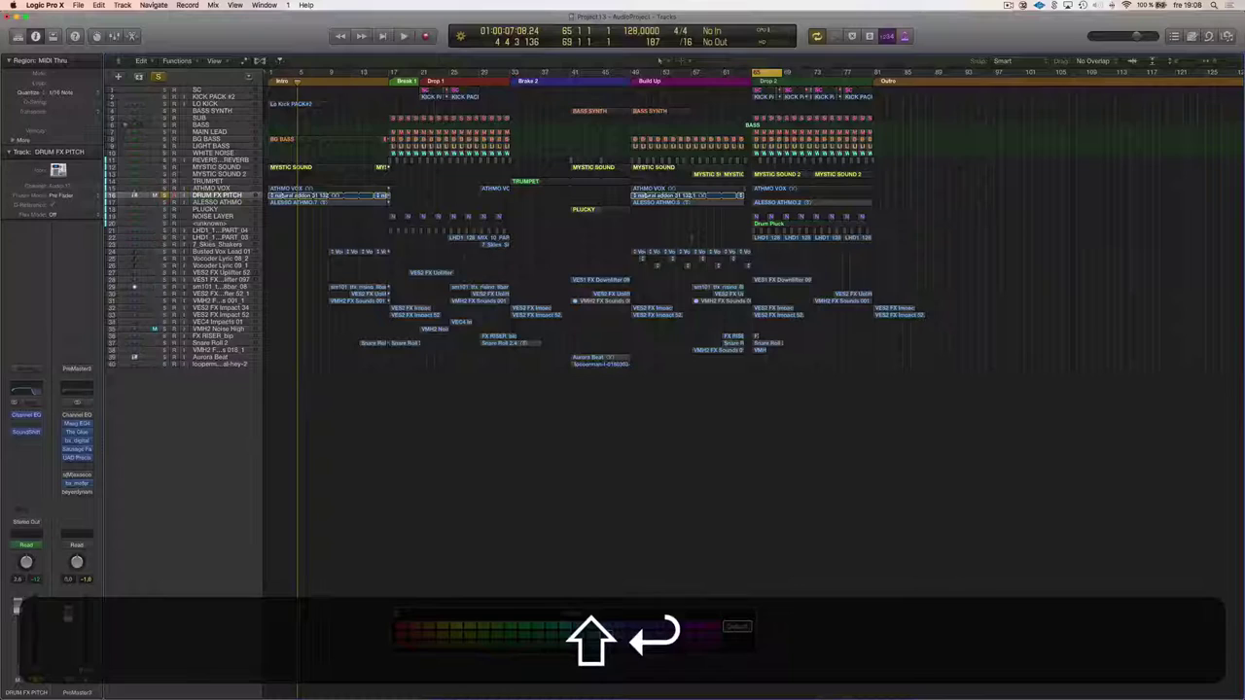
# Name all regions on the DRUM FX PITCH track after their track
pyautogui.moveTo(775, 195); pyautogui.dragTo(243, 196)
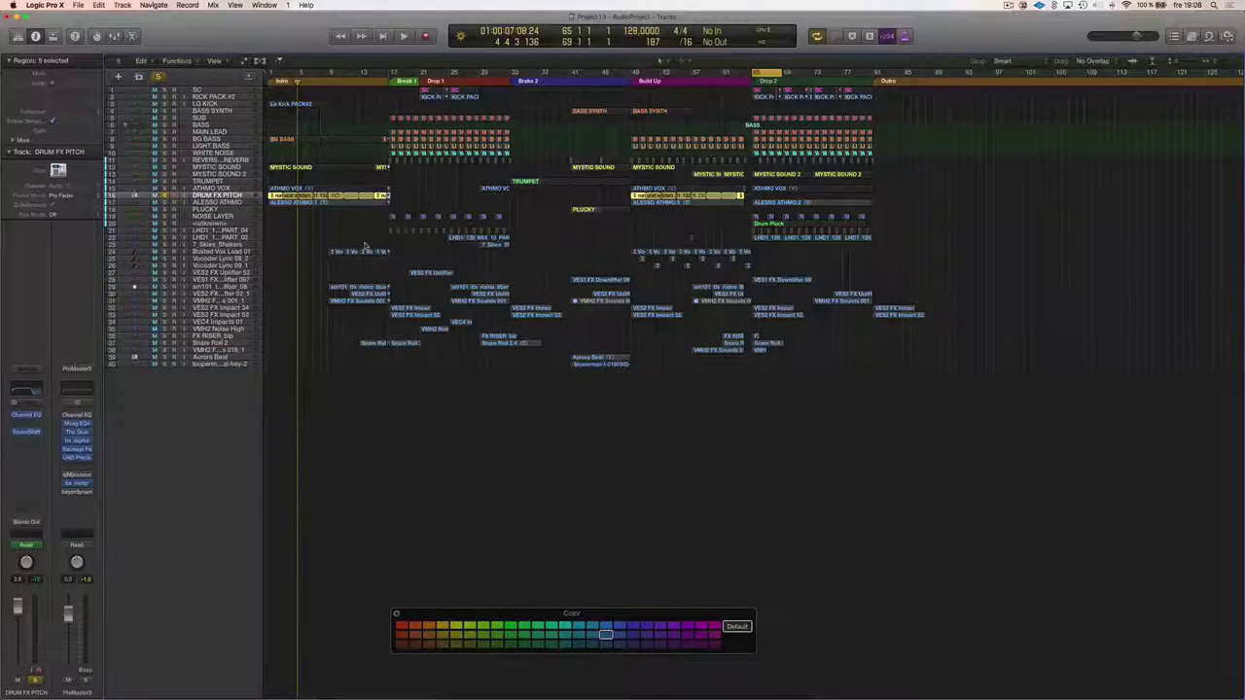
pyautogui.hotkey('alt', 'shift', 'n')
pyautogui.click(454, 208)
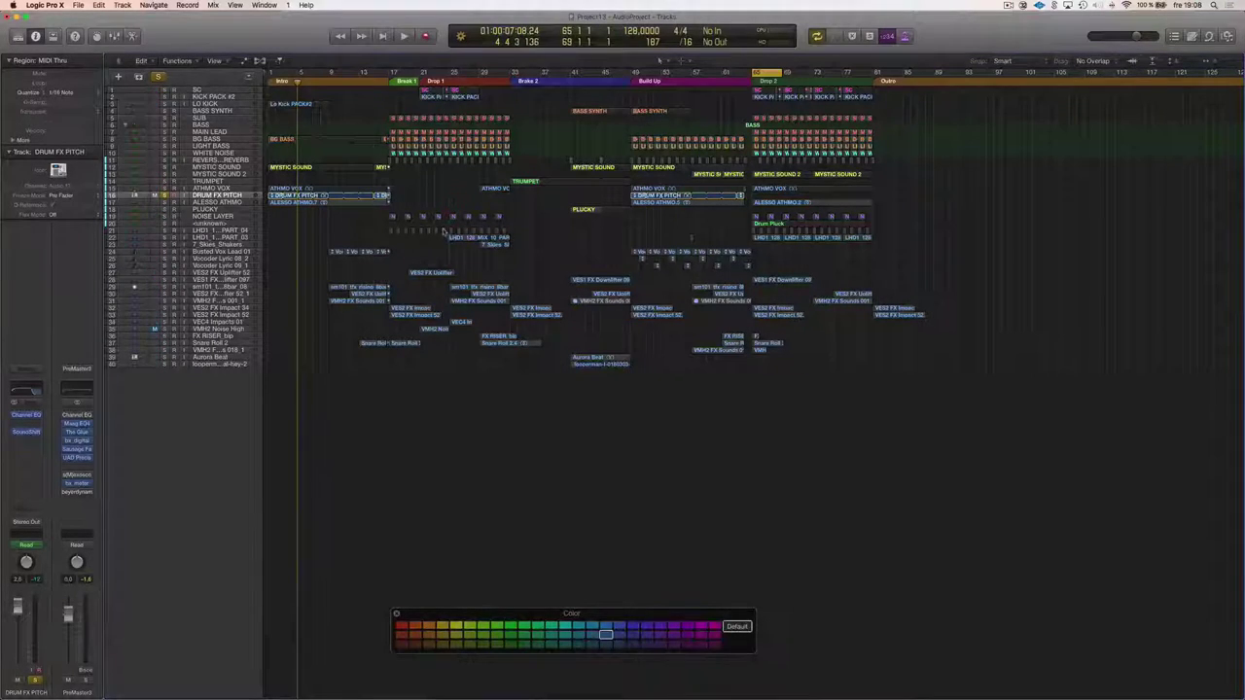
# Audition the ALESSO ATHMO track in place of DRUM FX PITCH, and solo the NOISE LAYER track
pyautogui.click(164, 202)
pyautogui.click(164, 195)
pyautogui.press('space')
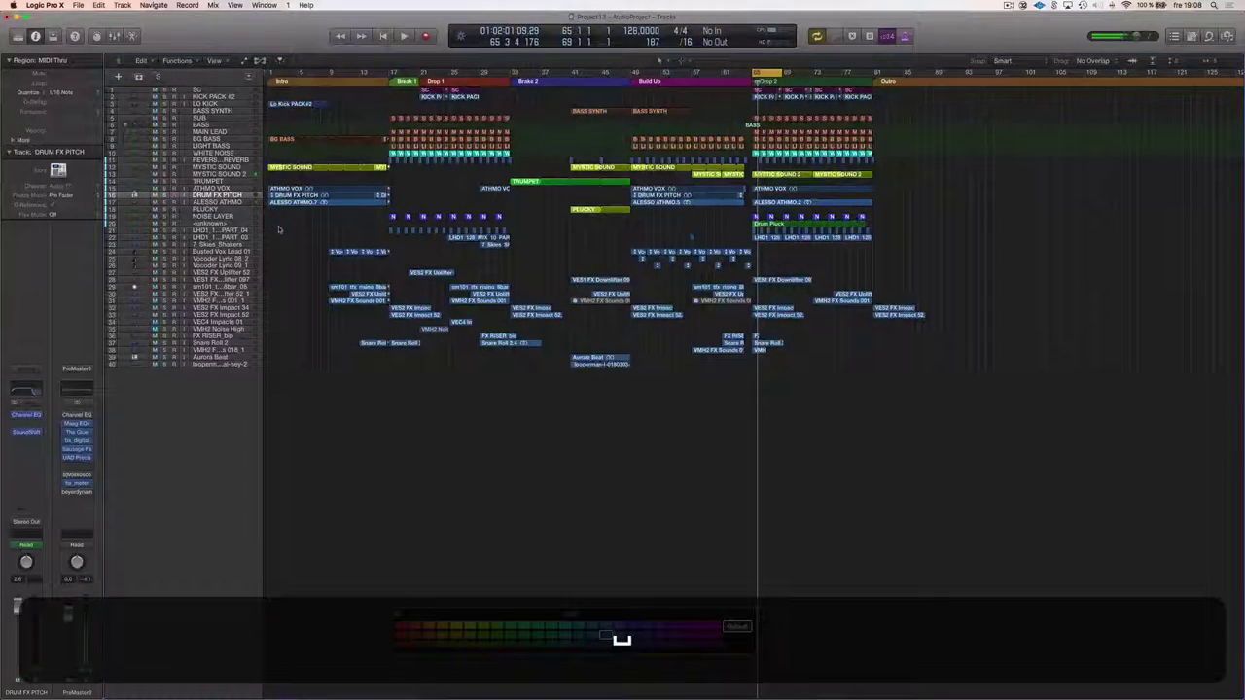
pyautogui.click(170, 215)
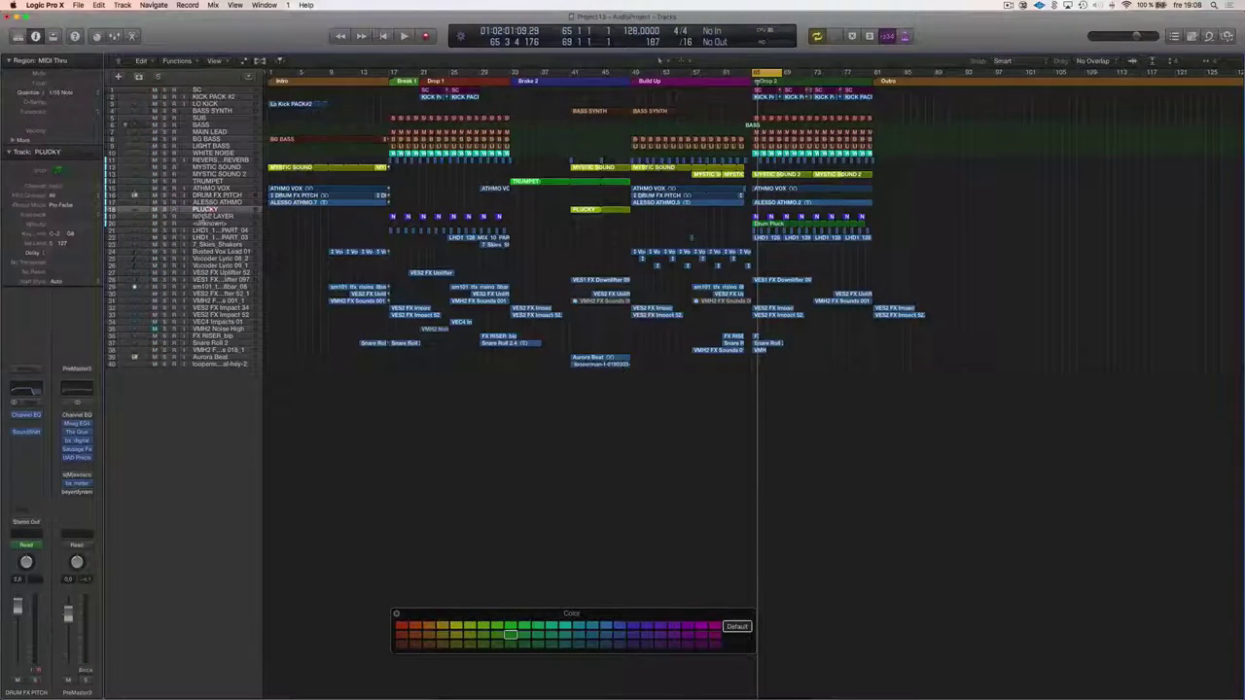
pyautogui.click(164, 216)
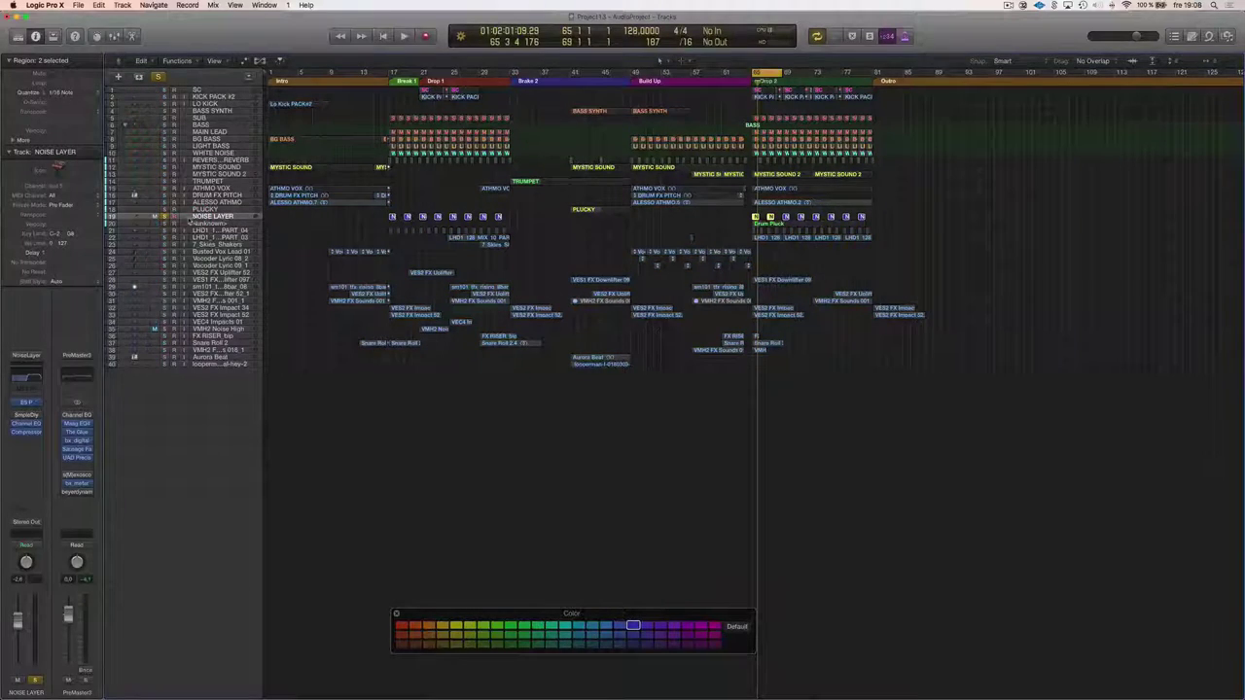
# Audition the <unknown> track from bar 65 and rename it DRUM PLUCK
pyautogui.press('space')
pyautogui.hotkey('shift', 'r')
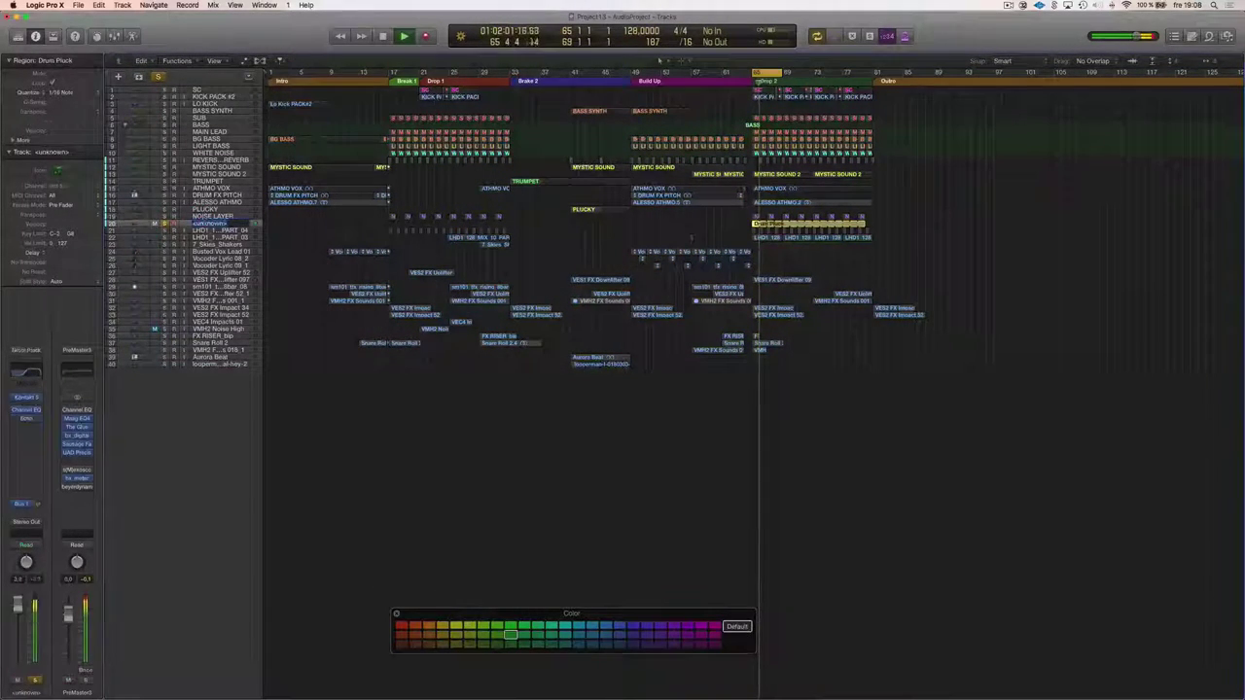
pyautogui.write('UM PLUCK')
pyautogui.hotkey('shift', 'Return')
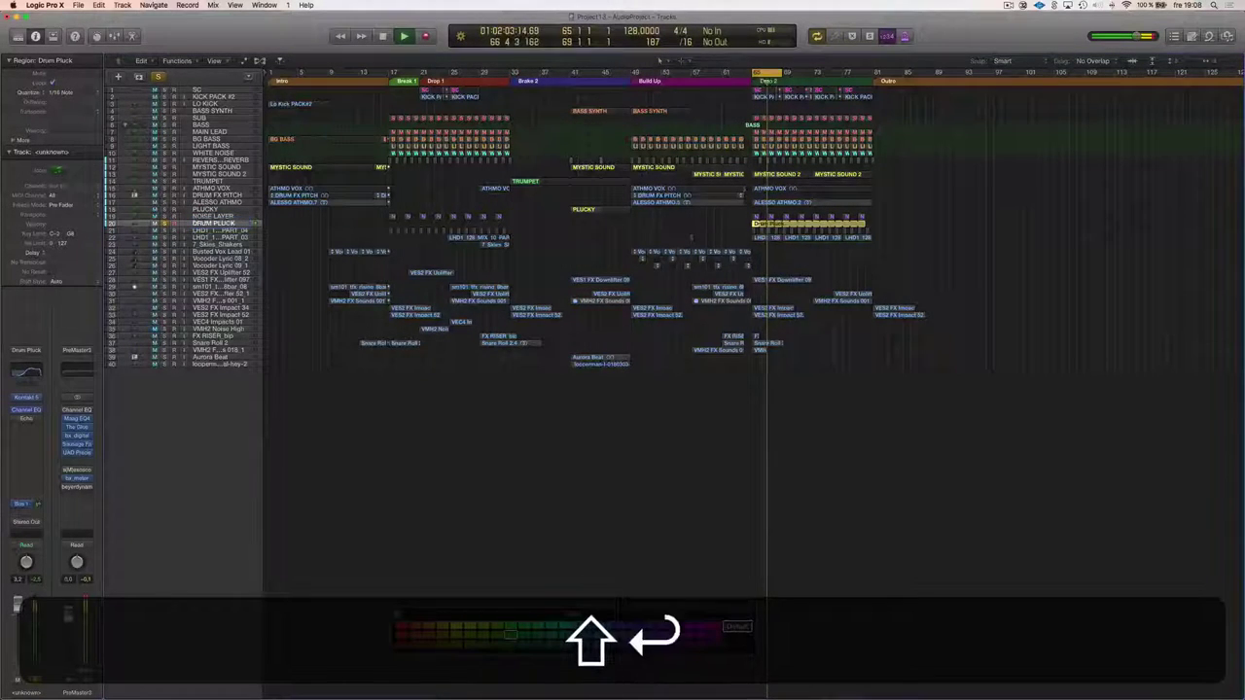
pyautogui.press('space')
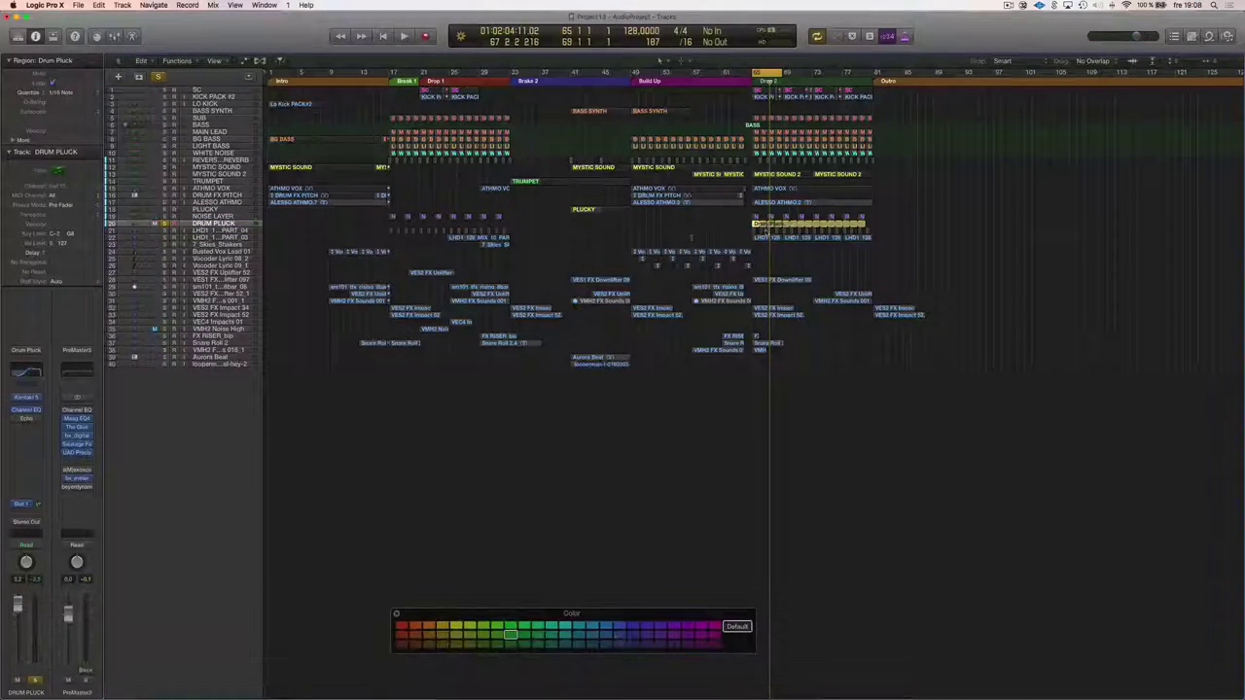
# Name the region on the DRUM PLUCK track after its track and colour it red
pyautogui.hotkey('alt', 'shift', 'n')
pyautogui.click(429, 625)
pyautogui.click(557, 479)
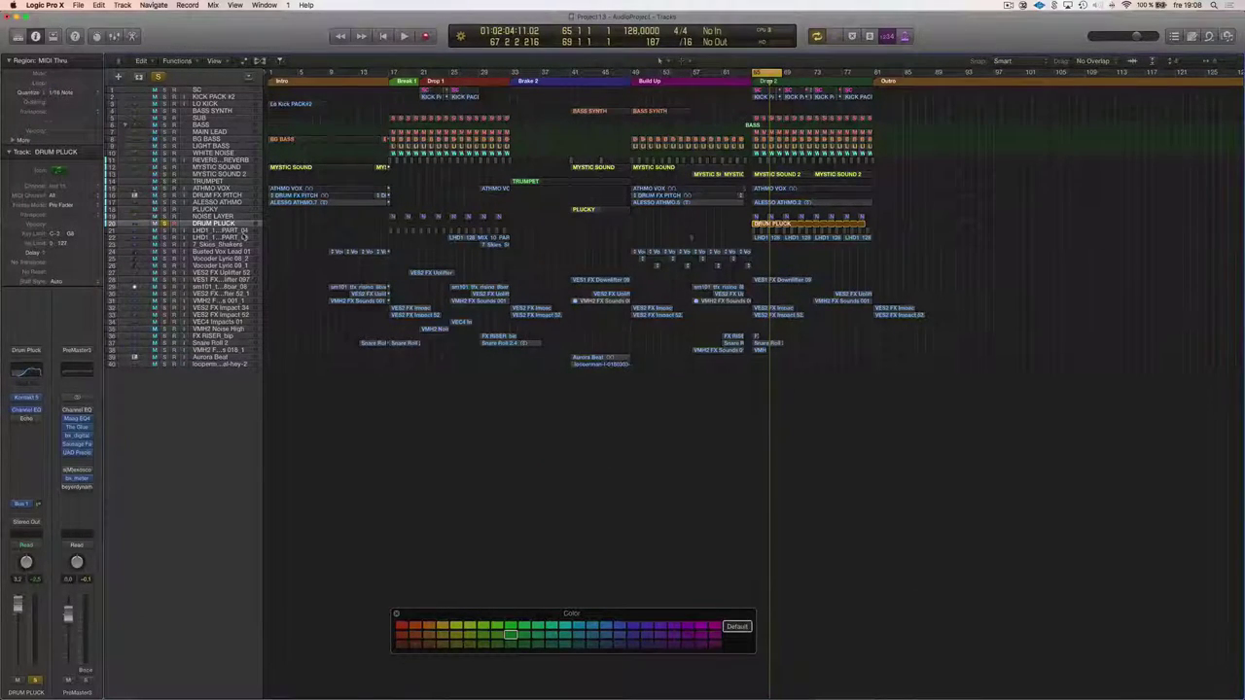
pyautogui.click(761, 224)
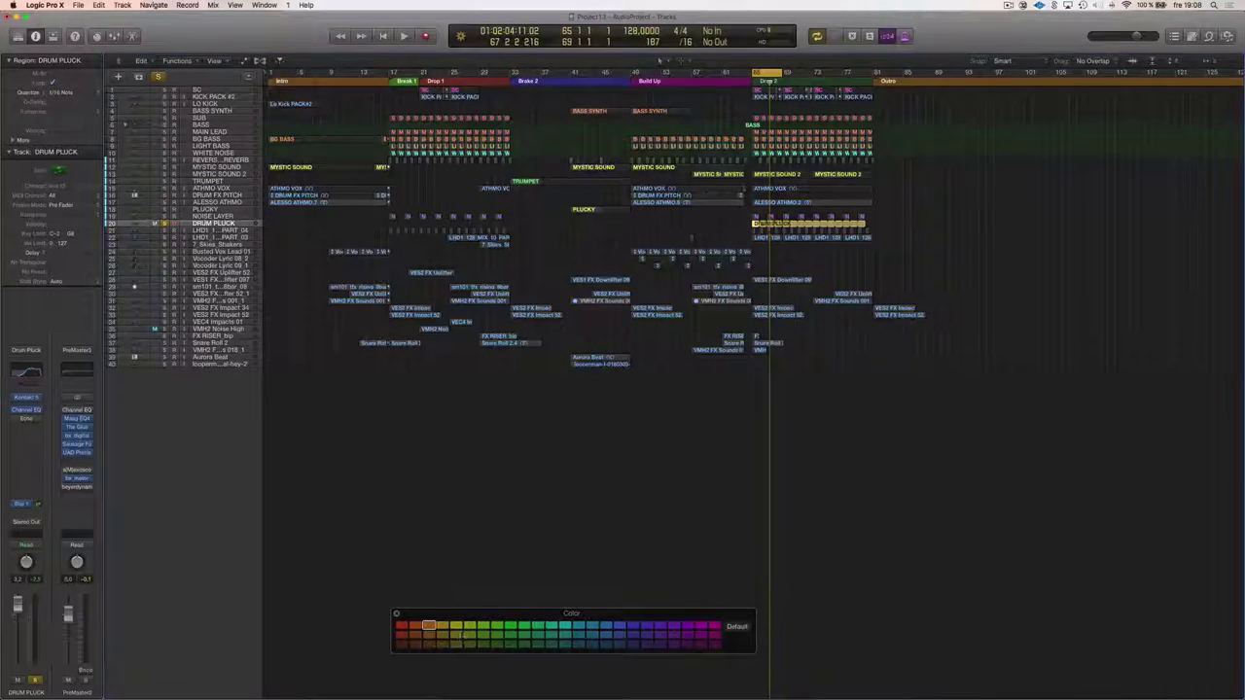
pyautogui.click(406, 630)
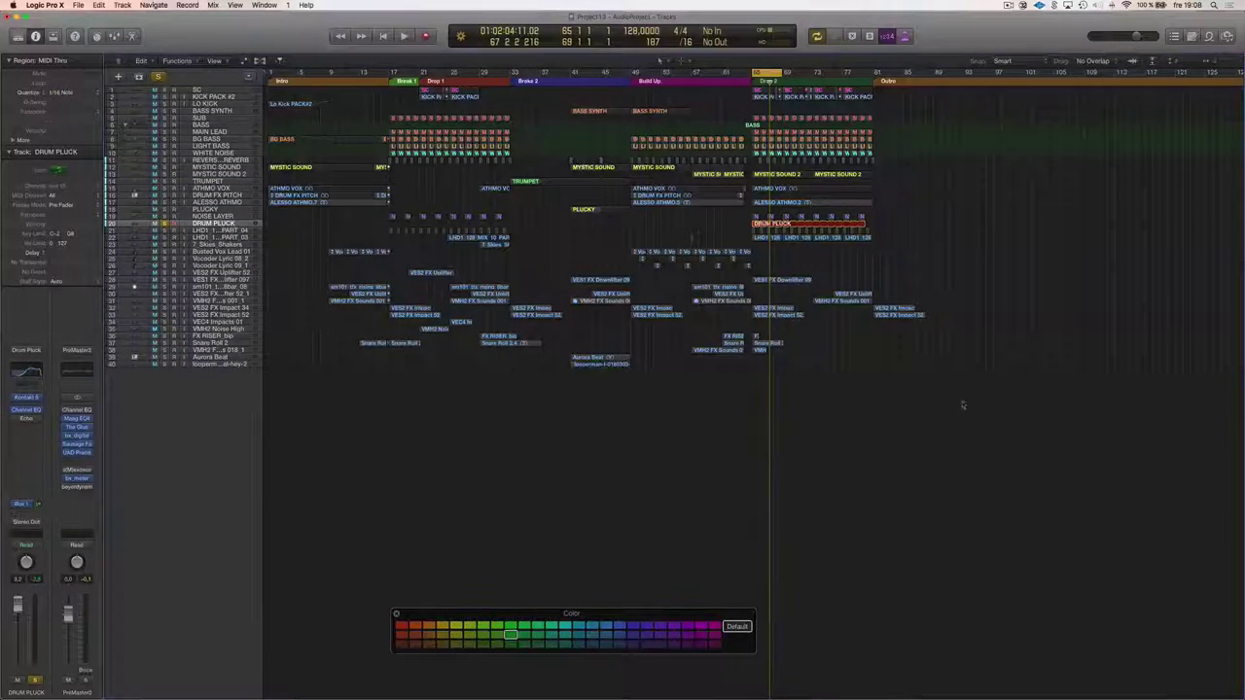
# Rename the LHD1 PART_04 track below DRUM PLUCK as DRUM PART1, and take DRUM PLUCK out of solo
pyautogui.click(210, 231)
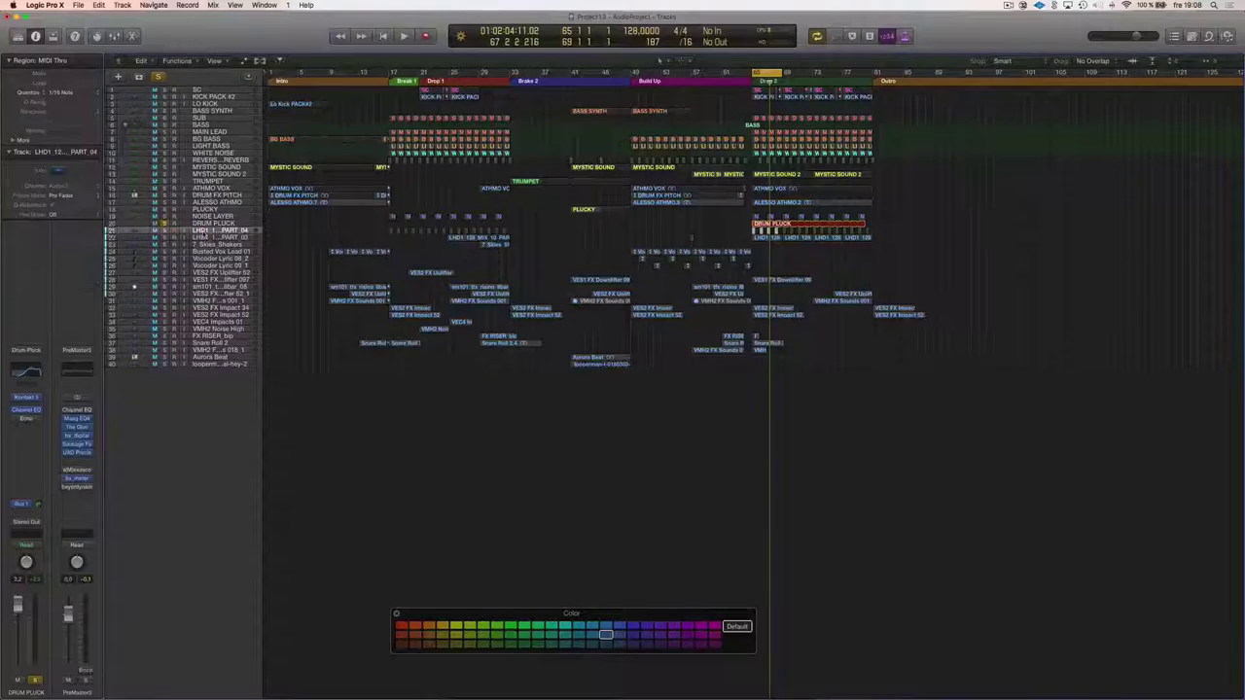
pyautogui.click(164, 222)
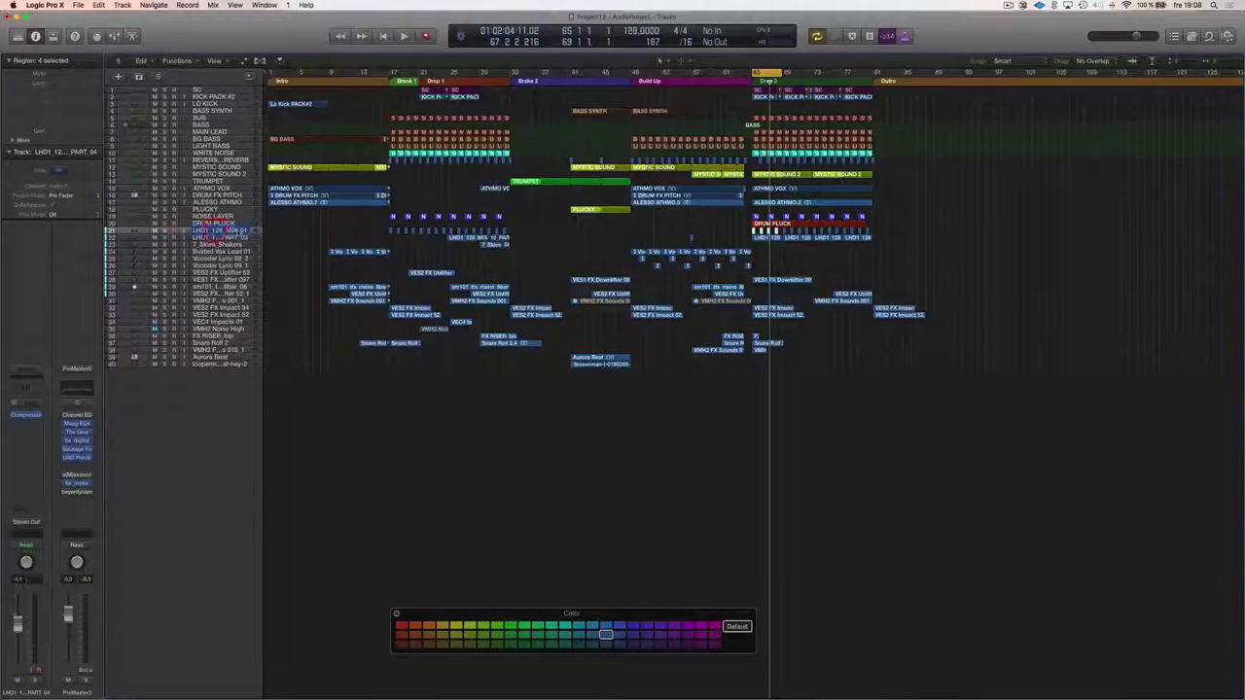
pyautogui.hotkey('shift', 'r')
pyautogui.write('PART1')
pyautogui.press('Return')
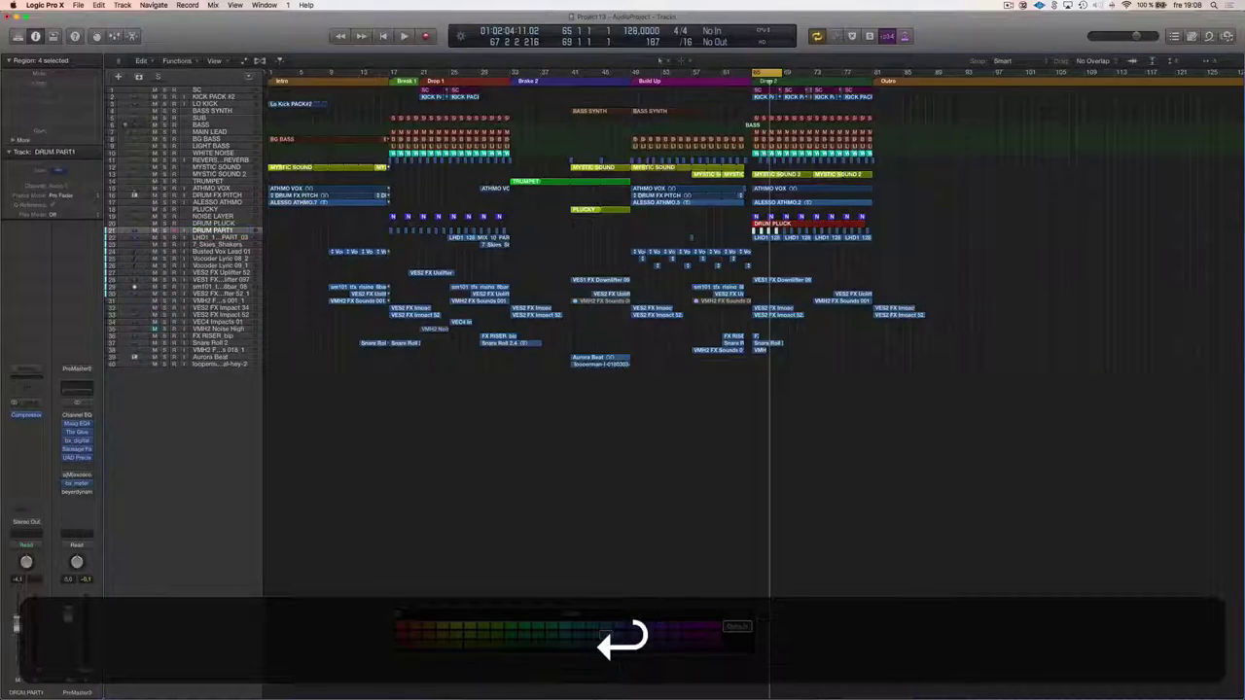
# Solo the LHD1 PART_03 track, audition it from bar 65 and rename it DRUM LOOP
pyautogui.click(208, 237)
pyautogui.click(165, 237)
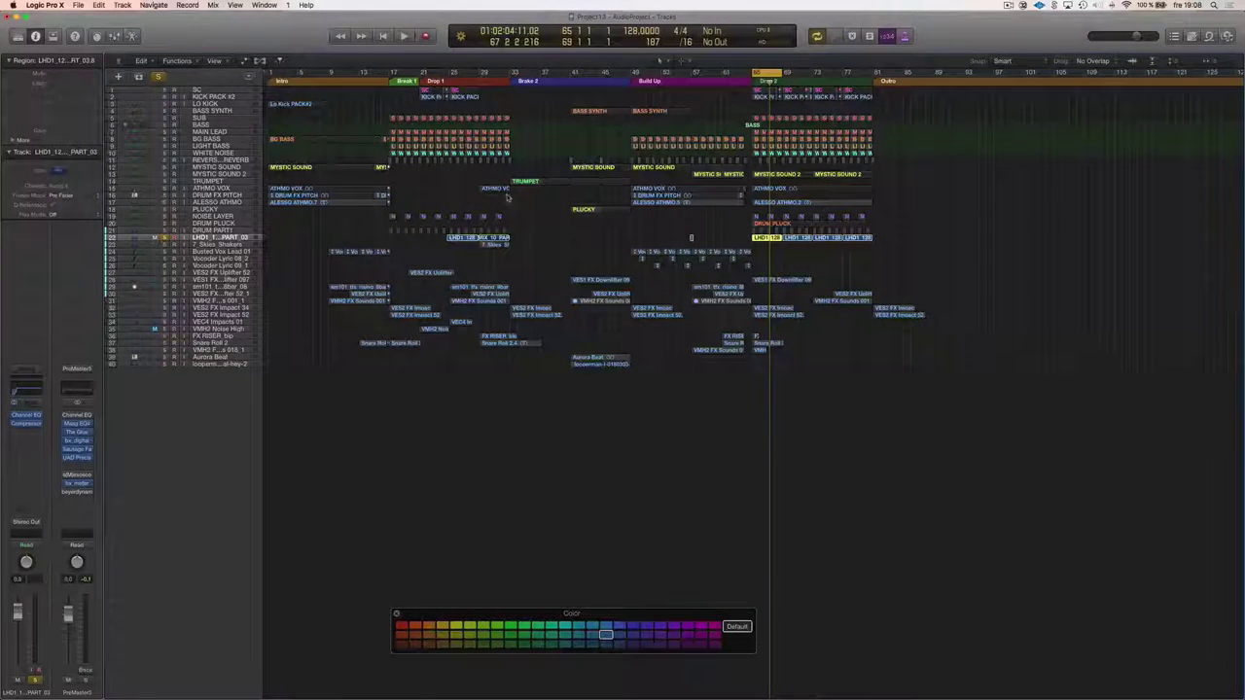
pyautogui.press('space')
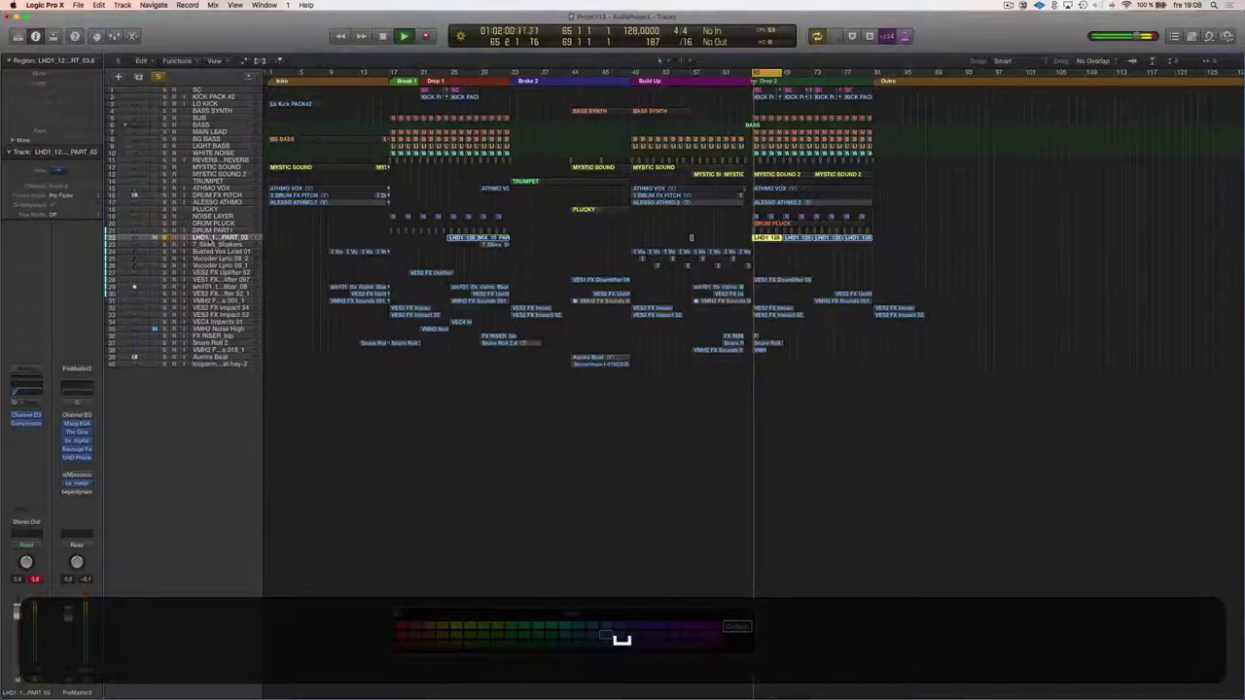
pyautogui.press('space')
pyautogui.write('DRUM LOOP')
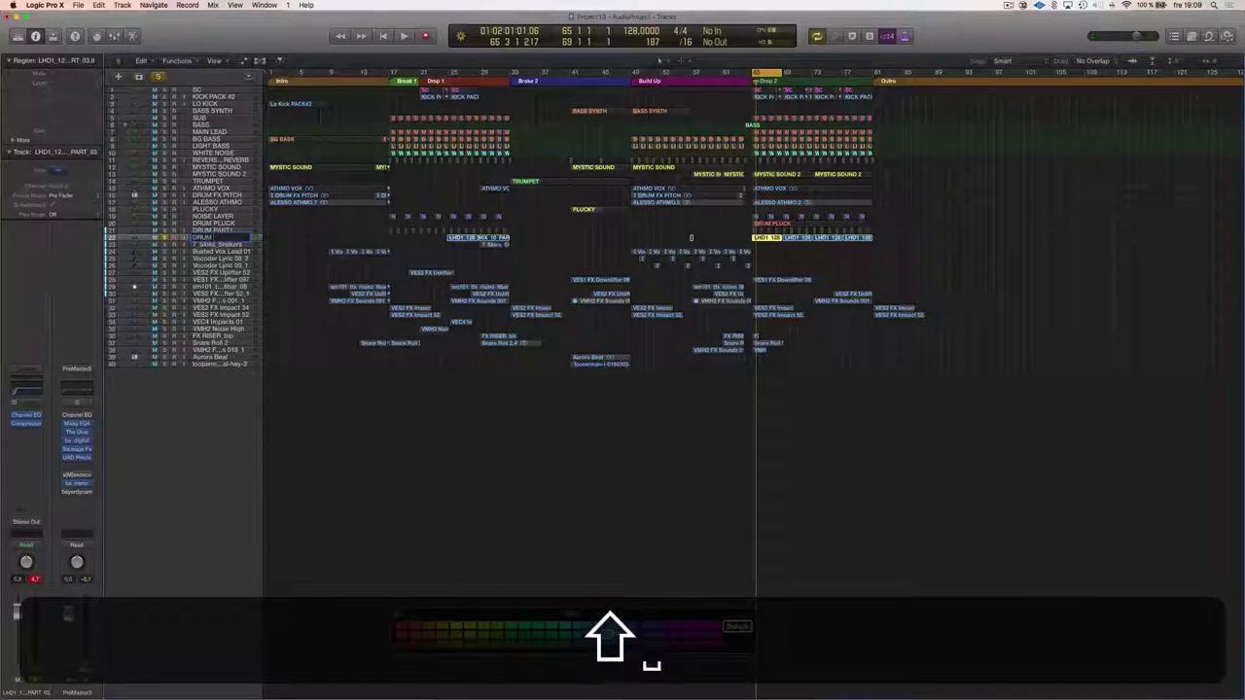
pyautogui.press('Return')
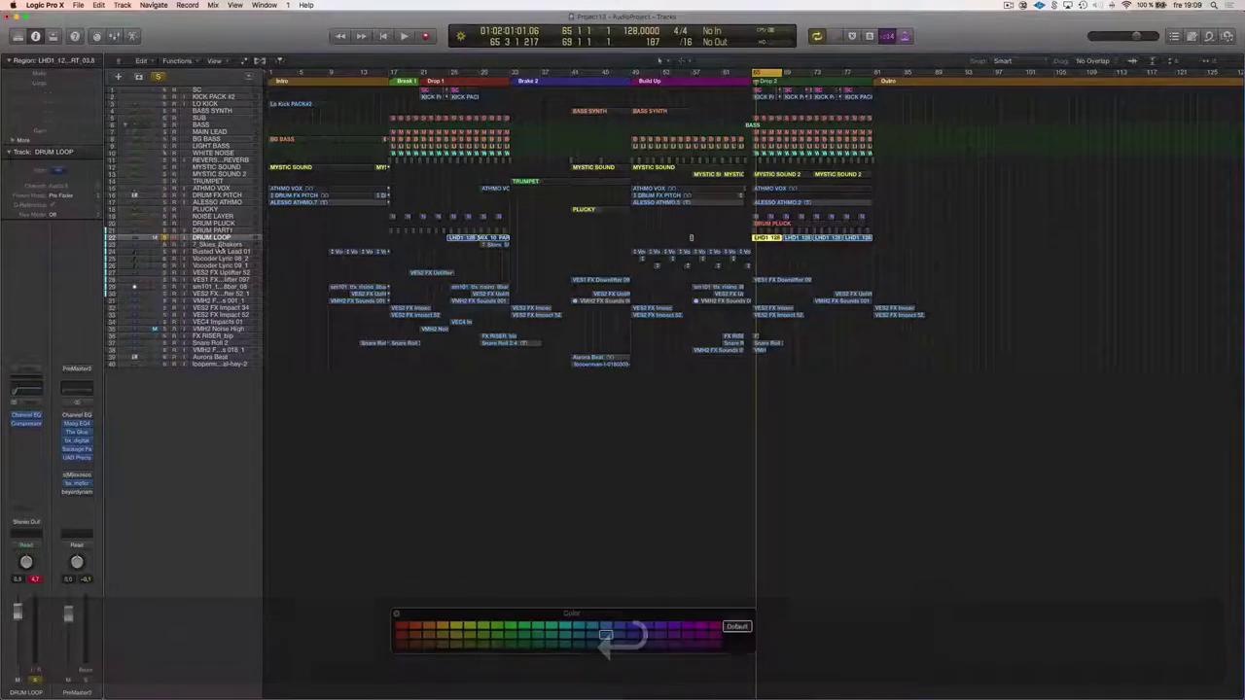
# Rename the 7_Skies_Shakers track as SHAKERS
pyautogui.doubleClick(218, 244)
pyautogui.write('SHAKERS')
pyautogui.press('Return')
# Name all regions on the DRUM LOOP and SHAKERS tracks after their tracks
pyautogui.click(225, 237)
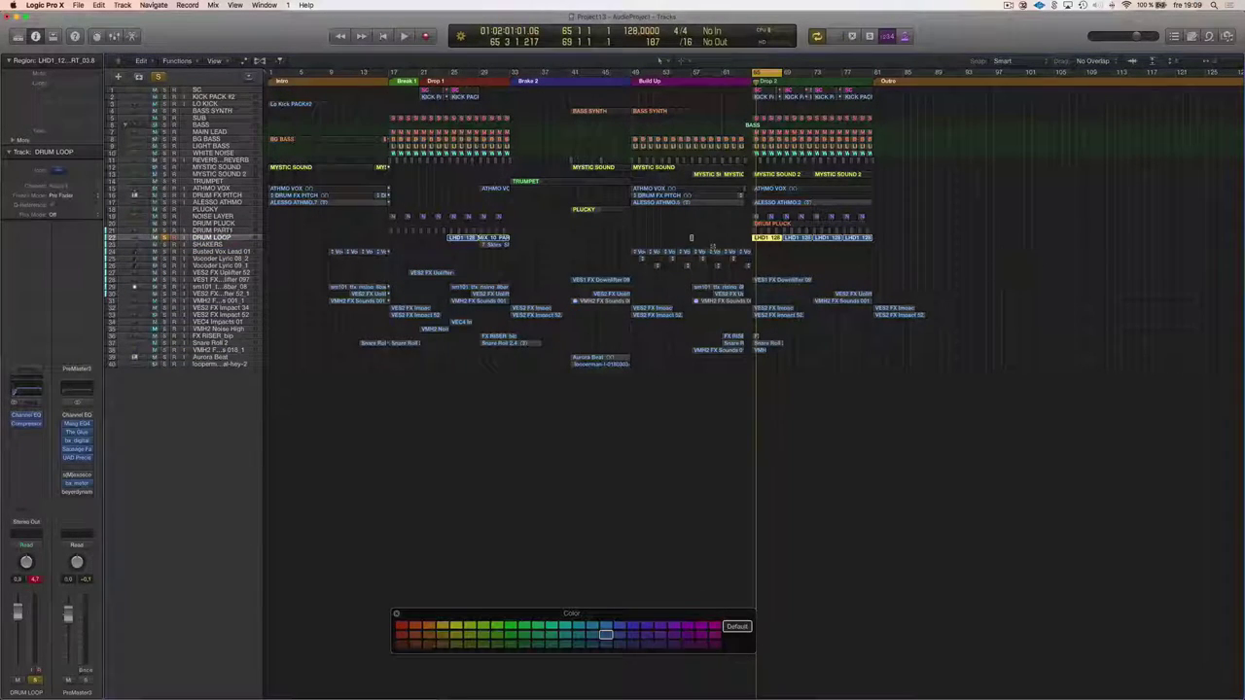
pyautogui.moveTo(888, 239); pyautogui.dragTo(361, 238)
pyautogui.hotkey('alt', 'shift', 'n')
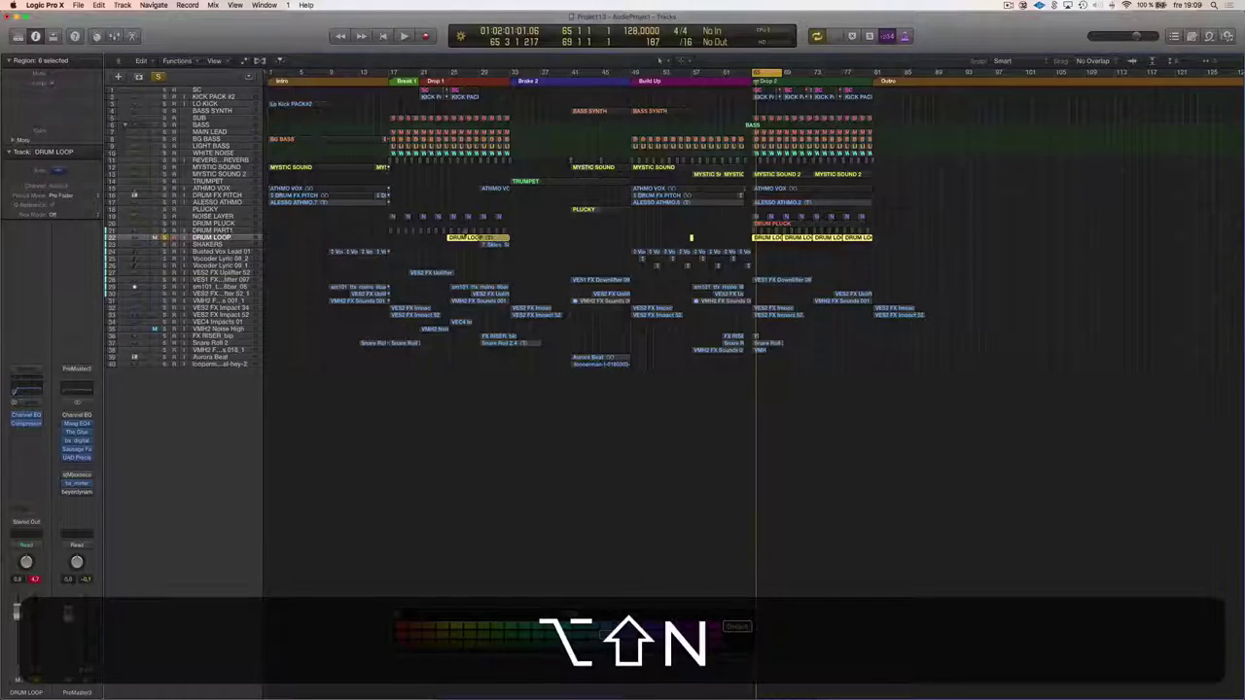
pyautogui.click(422, 251)
pyautogui.press('Down')
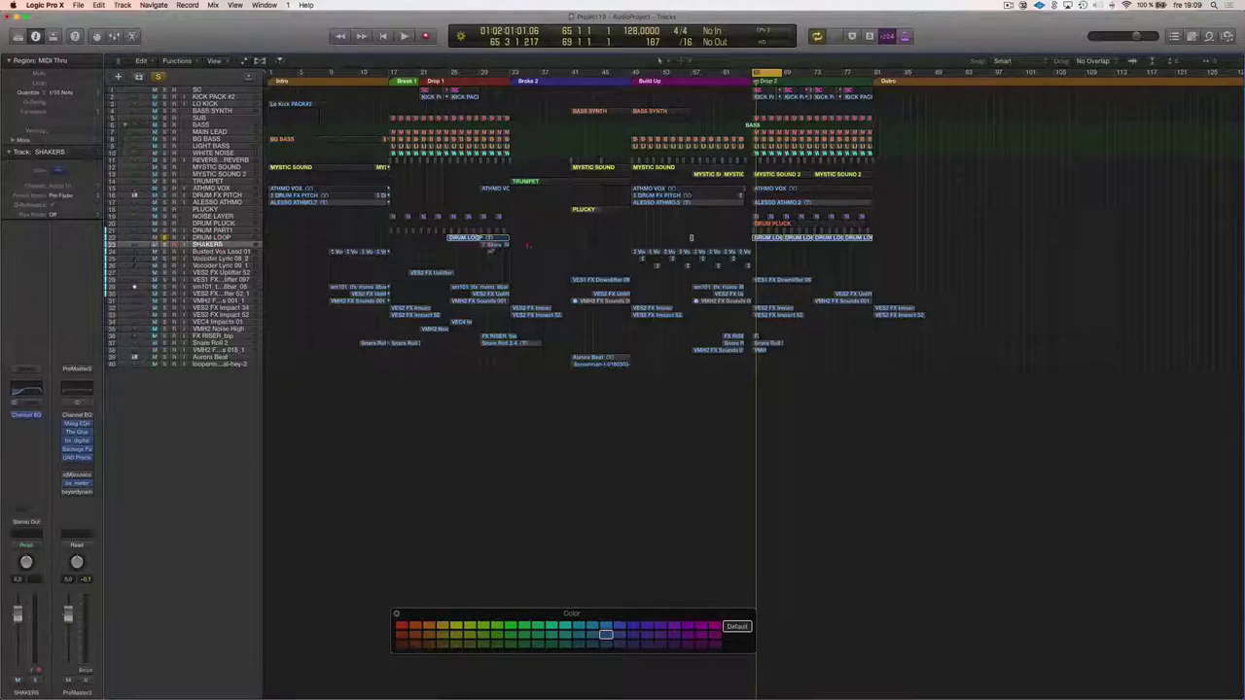
pyautogui.hotkey('alt', 'shift', 'n')
# Colour all DRUM LOOP and SHAKERS regions red, and take the DRUM LOOP track out of solo
pyautogui.moveTo(437, 241); pyautogui.dragTo(914, 248)
pyautogui.click(408, 644)
pyautogui.click(501, 510)
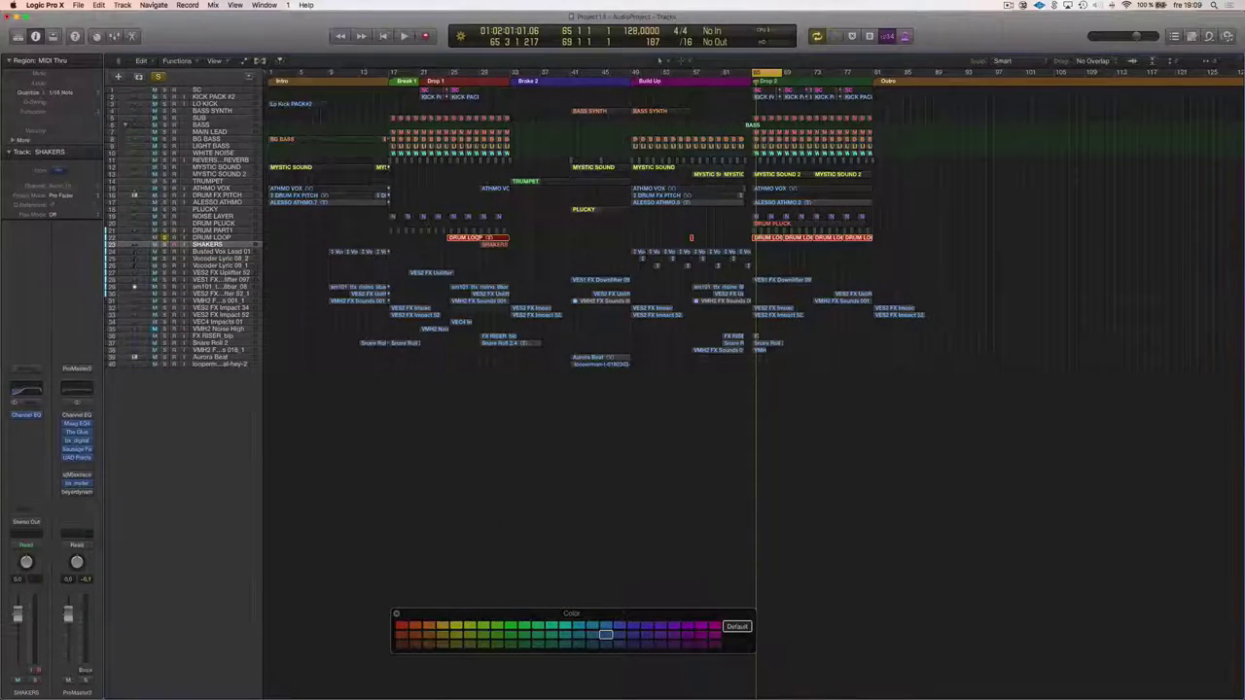
pyautogui.click(164, 237)
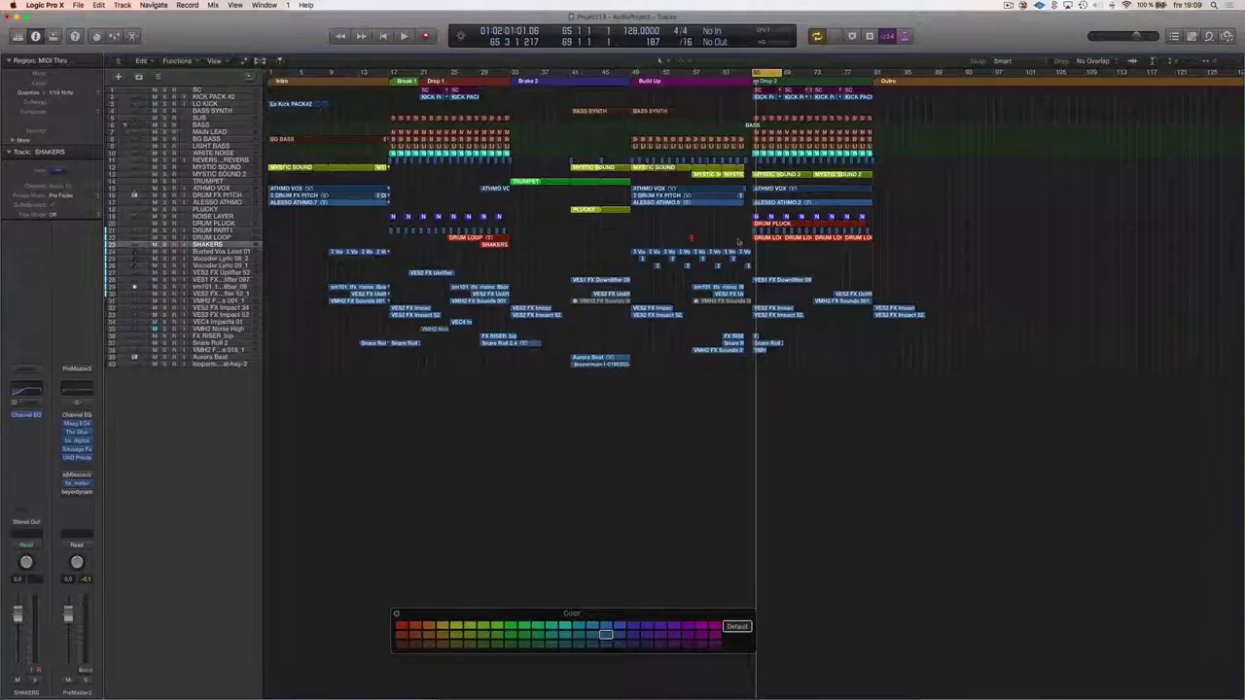
# Colour all regions on the DRUM PART1 track red
pyautogui.moveTo(880, 227); pyautogui.dragTo(362, 231)
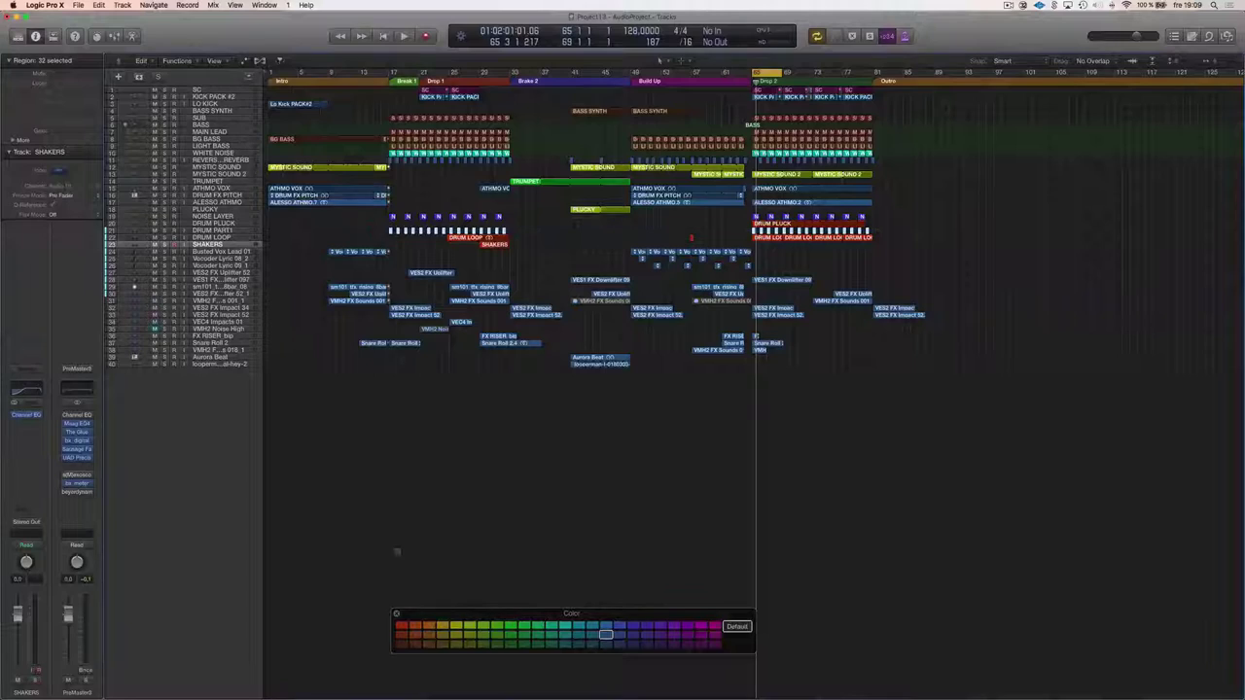
pyautogui.click(401, 624)
pyautogui.click(413, 499)
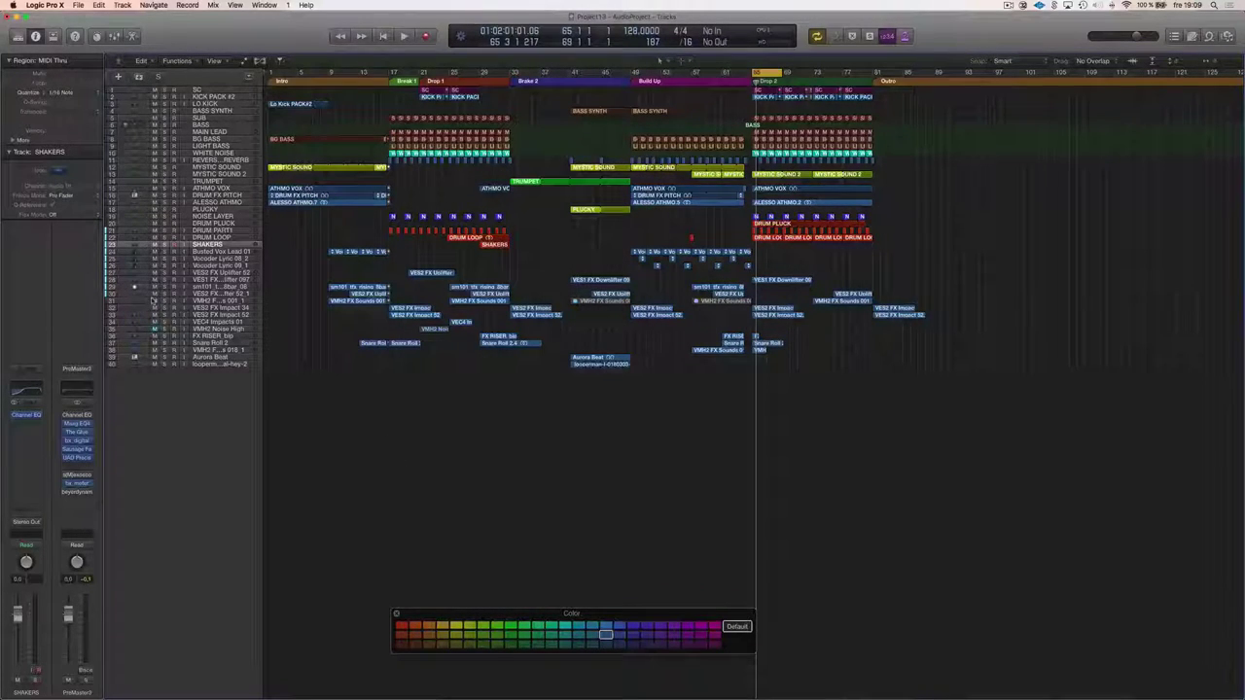
# Rename the three vocal tracks below SHAKERS as VOCODER 1, VOCODER 2 and VOCODER 3
pyautogui.click(220, 252)
pyautogui.click(333, 251)
pyautogui.click(233, 251)
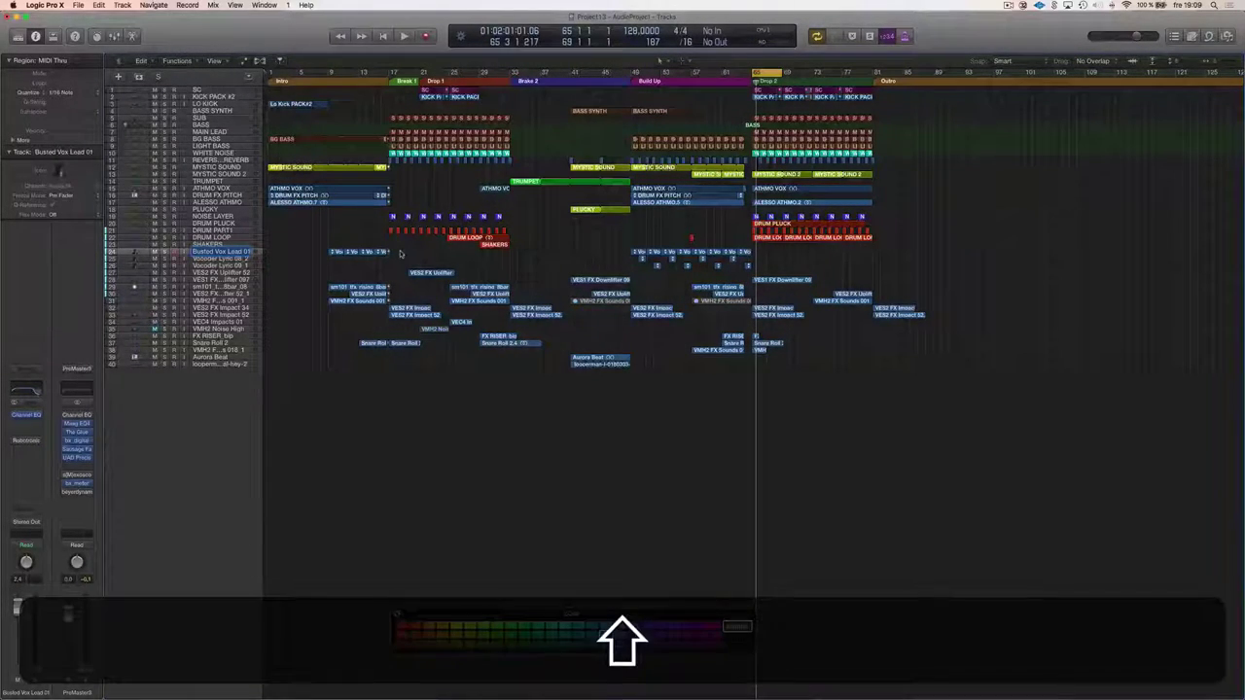
pyautogui.write('VOCOER')
pyautogui.press('BackSpace')
pyautogui.press('BackSpace')
pyautogui.write('DER 1')
pyautogui.press('Tab')
pyautogui.write('VOCODER 2')
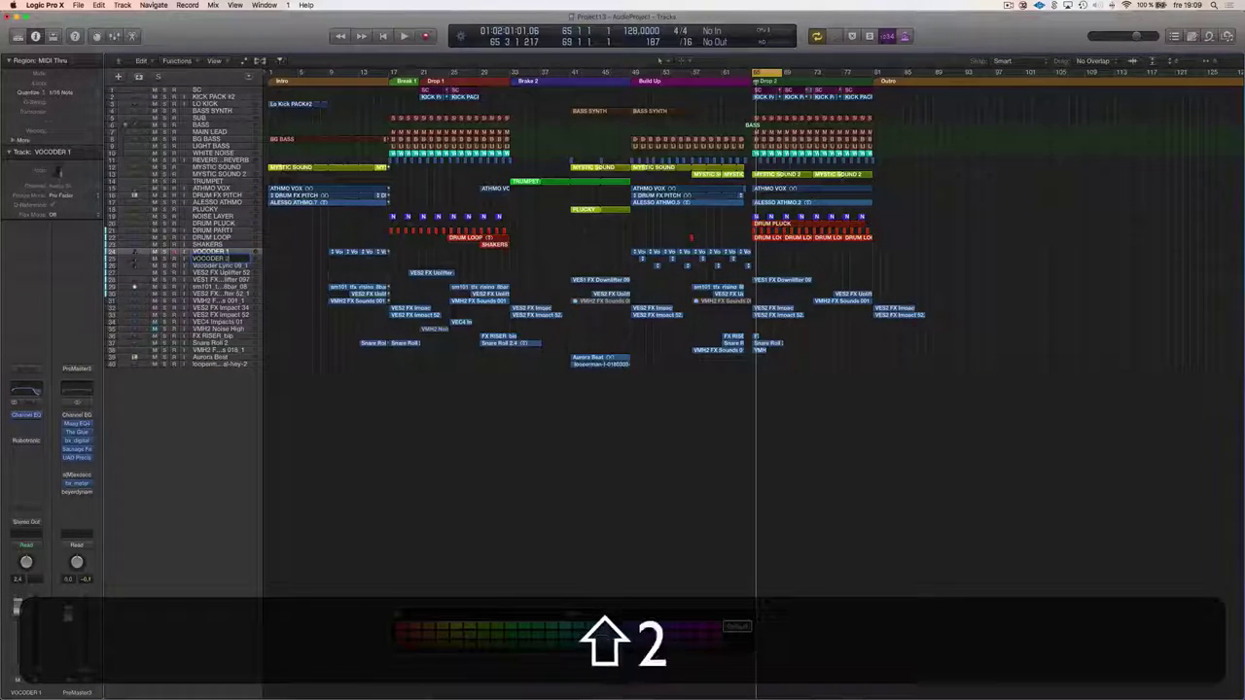
pyautogui.press('Tab')
pyautogui.write('VOCODER 3')
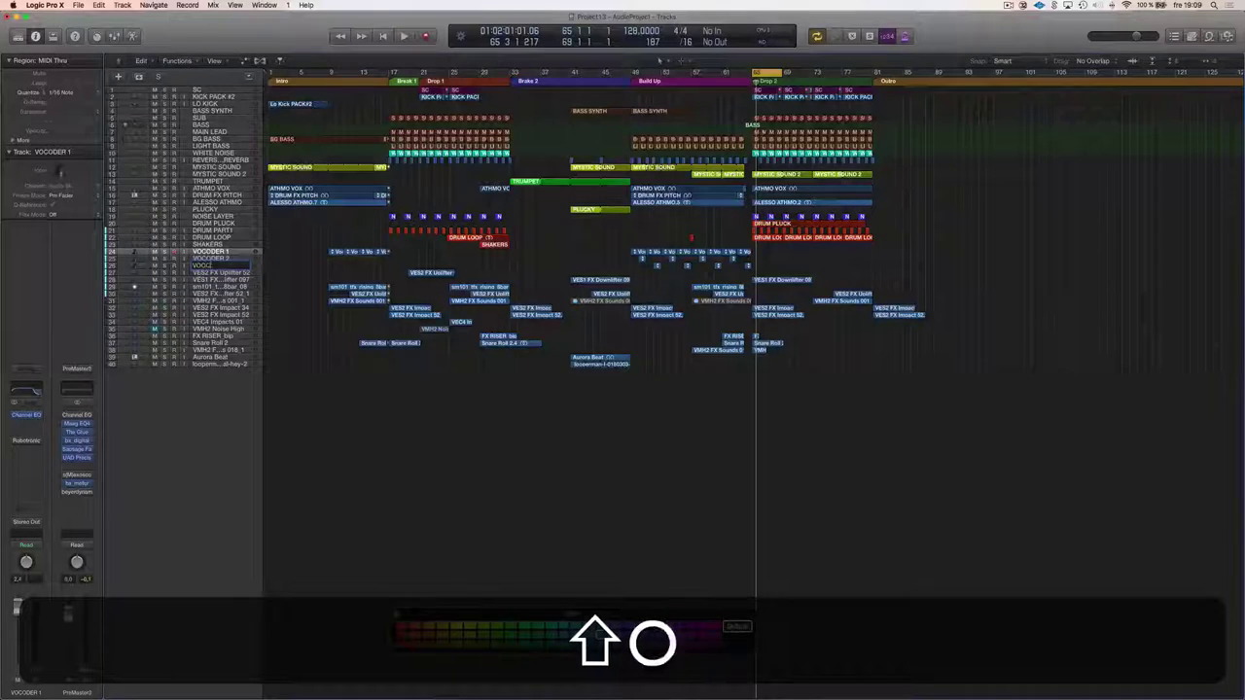
pyautogui.press('Return')
# Name all regions on the VOCODER 1 track after their track, and select the VOCODER 2 and VOCODER 3 regions
pyautogui.moveTo(305, 252); pyautogui.dragTo(775, 256)
pyautogui.hotkey('alt', 'shift', 'n')
pyautogui.click(499, 269)
pyautogui.click(226, 261)
pyautogui.click(224, 265)
pyautogui.moveTo(636, 257); pyautogui.dragTo(766, 271)
pyautogui.click(764, 264)
pyautogui.click(201, 273)
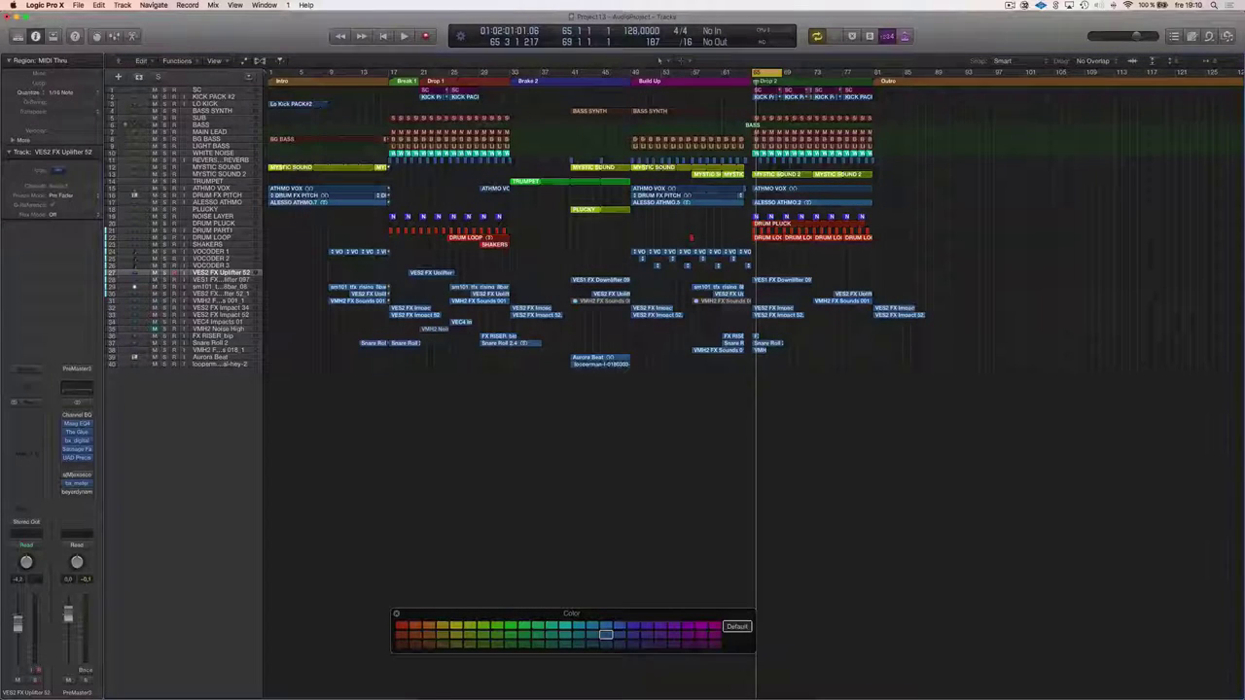
pyautogui.moveTo(914, 276); pyautogui.dragTo(369, 372)
pyautogui.click(438, 372)
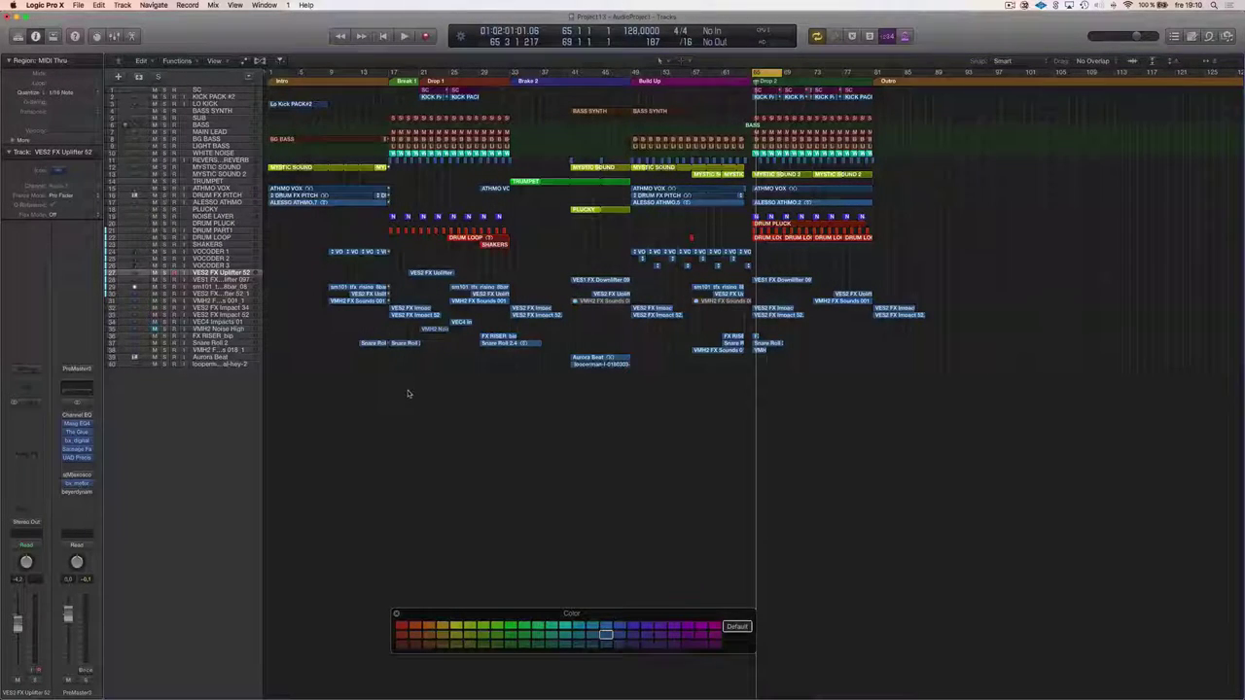
# Audition the Aurora Beat track in solo from the second half of the Brake 2 section
pyautogui.click(213, 358)
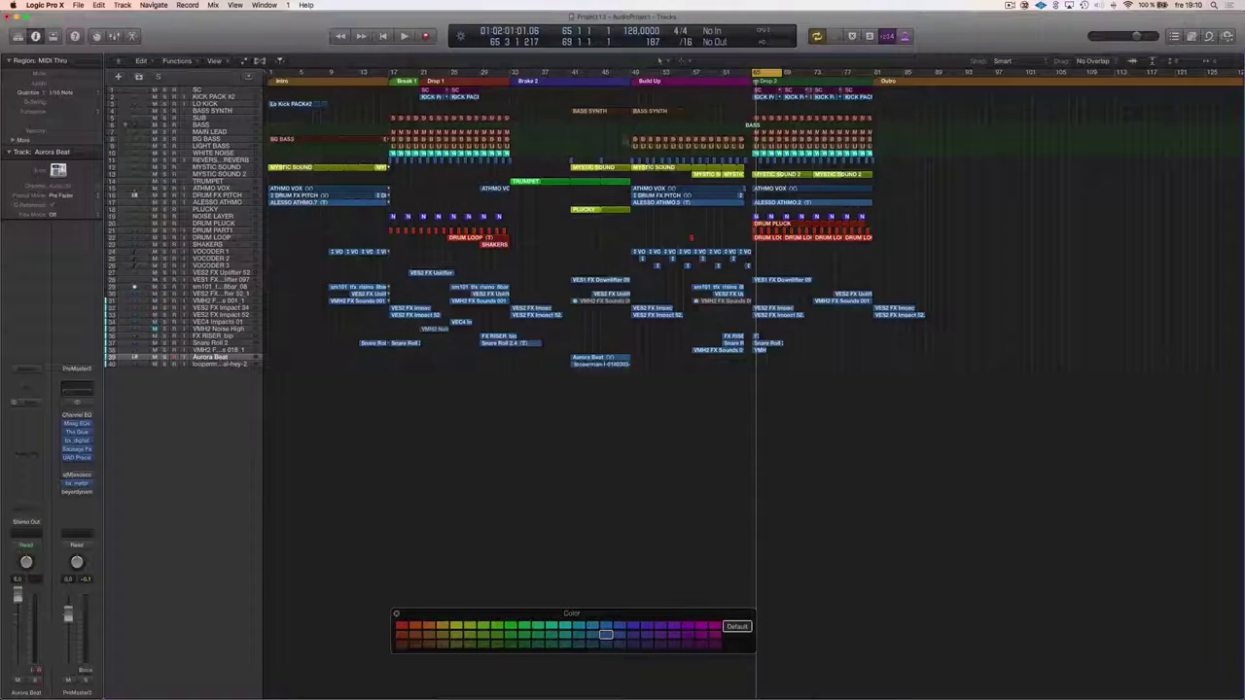
pyautogui.doubleClick(578, 82)
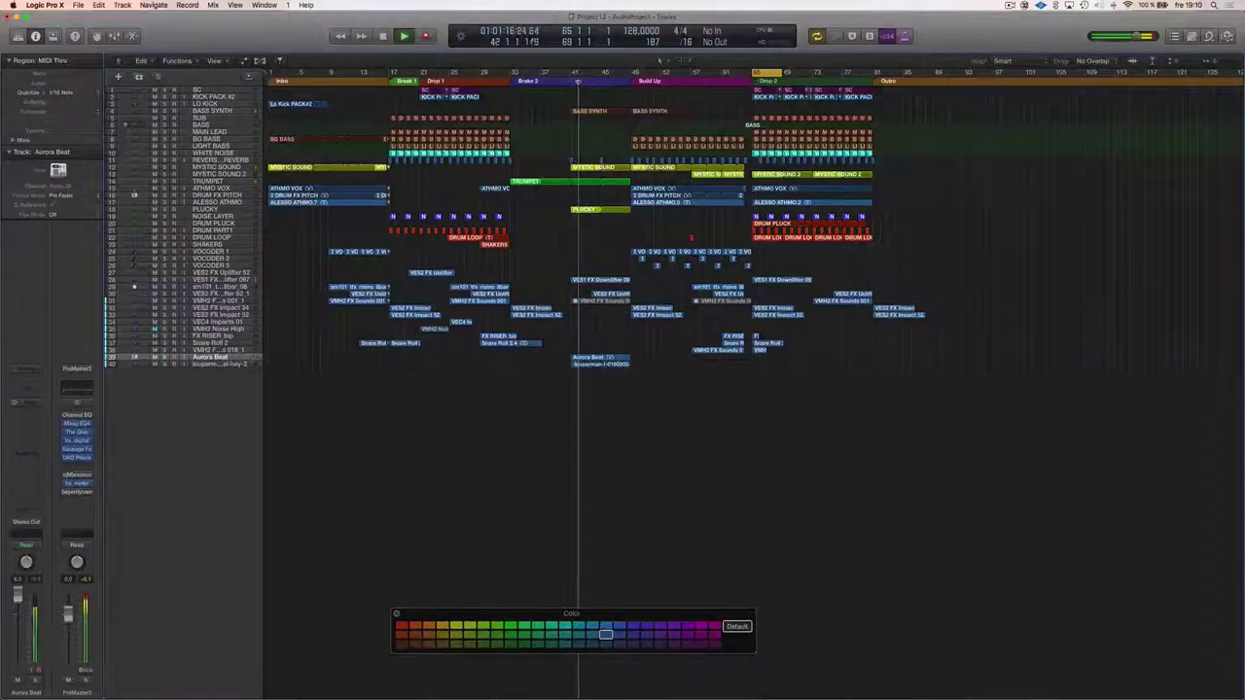
pyautogui.click(164, 357)
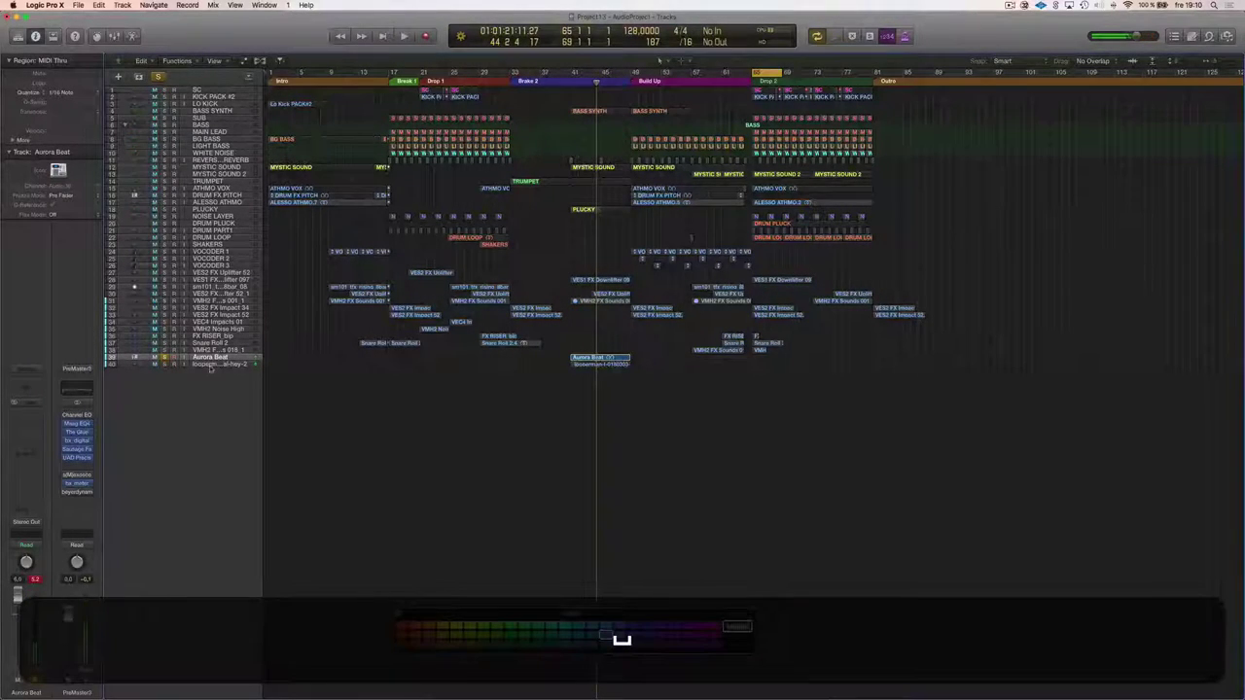
# Rename the Aurora Beat track as AURORA BEAT in capitals and name its region after the track
pyautogui.doubleClick(210, 356)
pyautogui.write('AUTO')
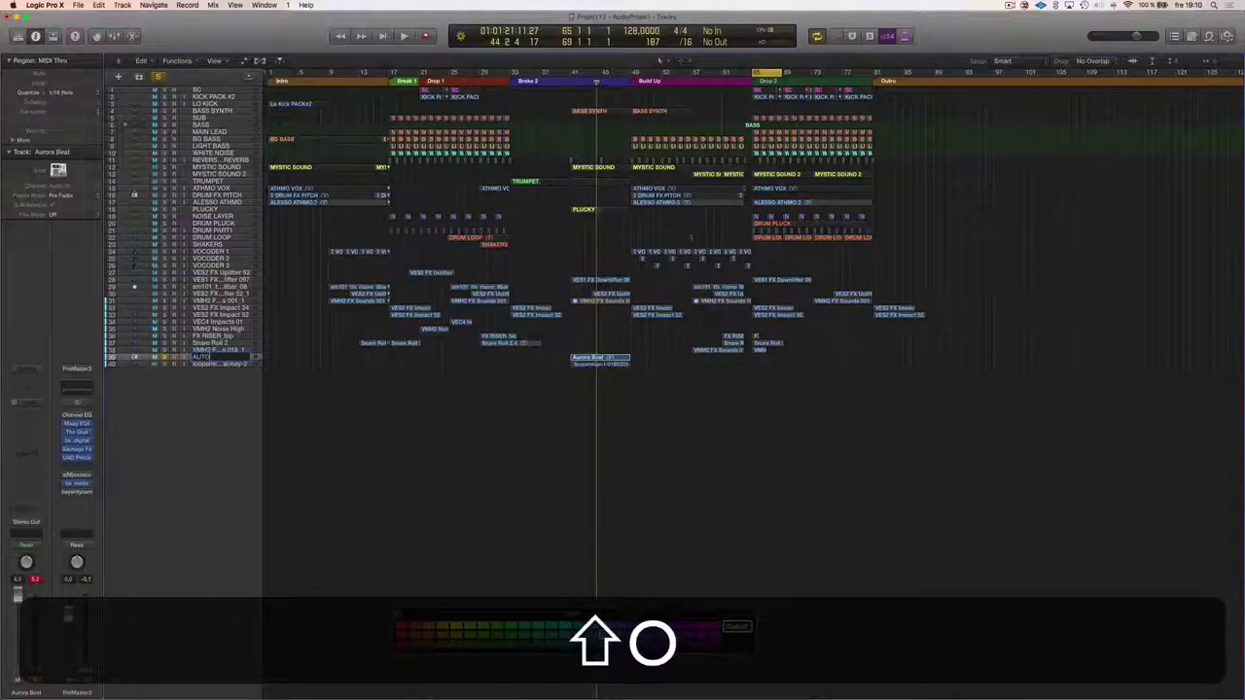
pyautogui.write('RA BEAT')
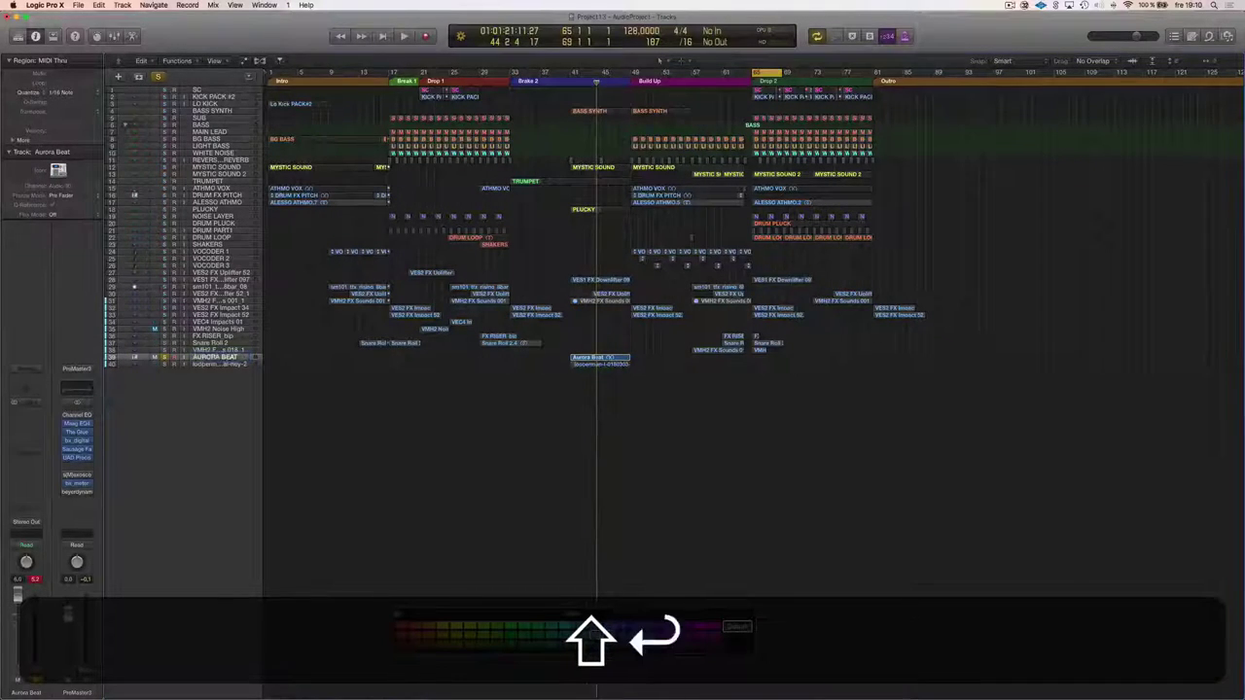
pyautogui.hotkey('alt', 'shift', 'Return')
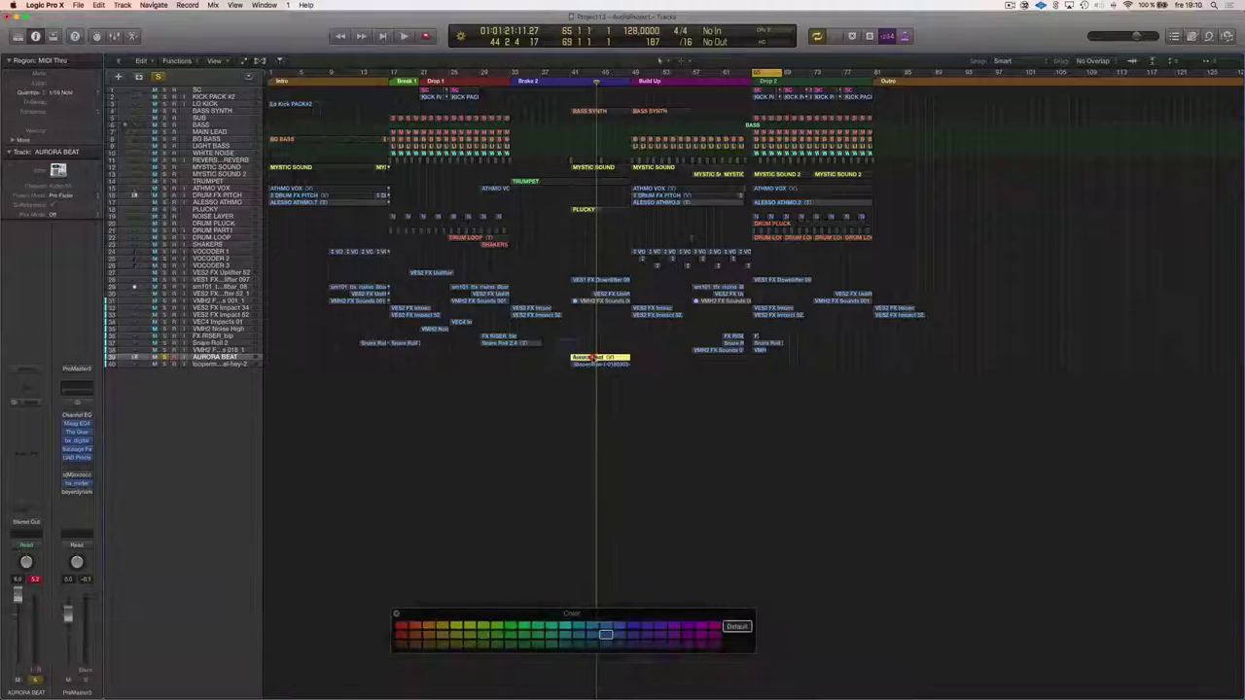
pyautogui.hotkey('alt', 'shift', 'n')
# Rename the last track HEY HEY VOCAL while auditioning it in solo, and name its region after the track
pyautogui.click(165, 364)
pyautogui.press('space')
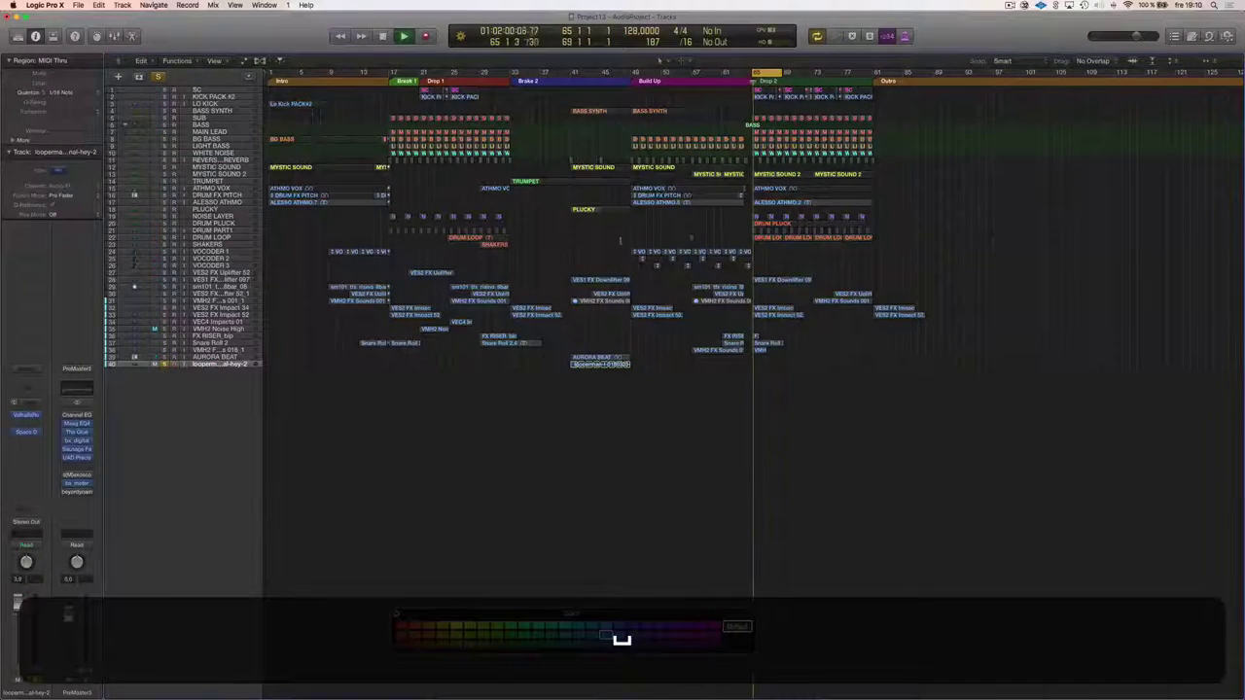
pyautogui.doubleClick(210, 364)
pyautogui.write('HEY')
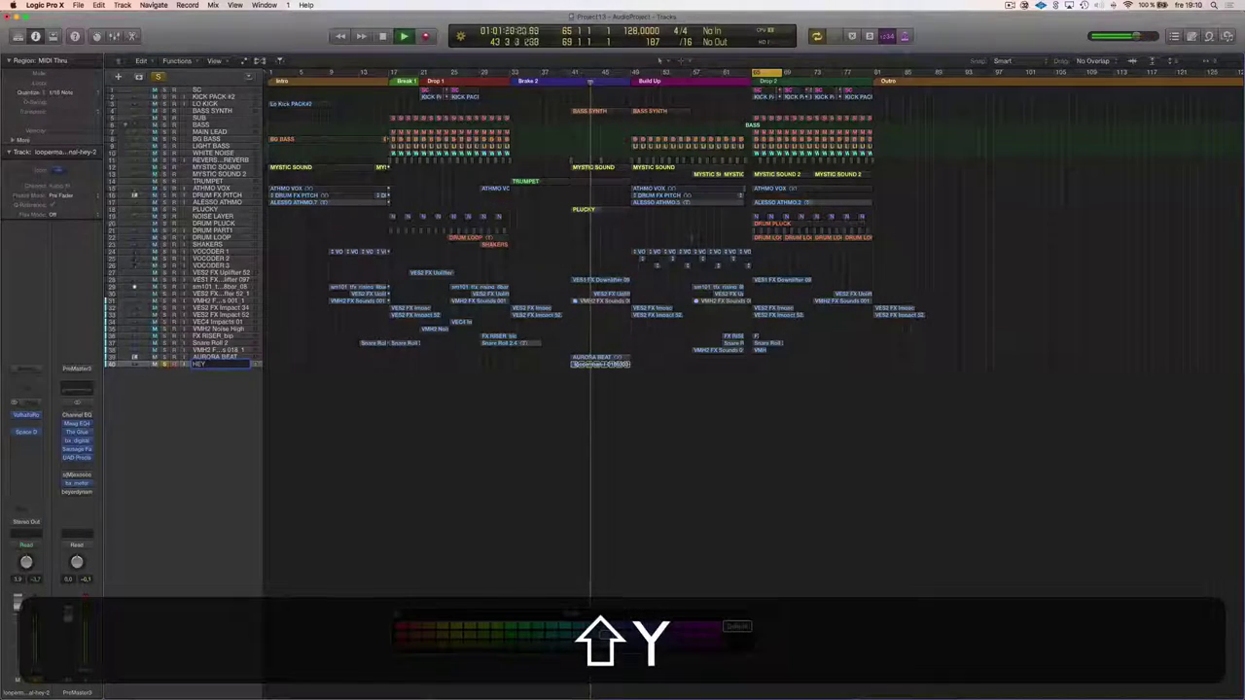
pyautogui.write(' HEY VOCAL')
pyautogui.hotkey('shift', 'Return')
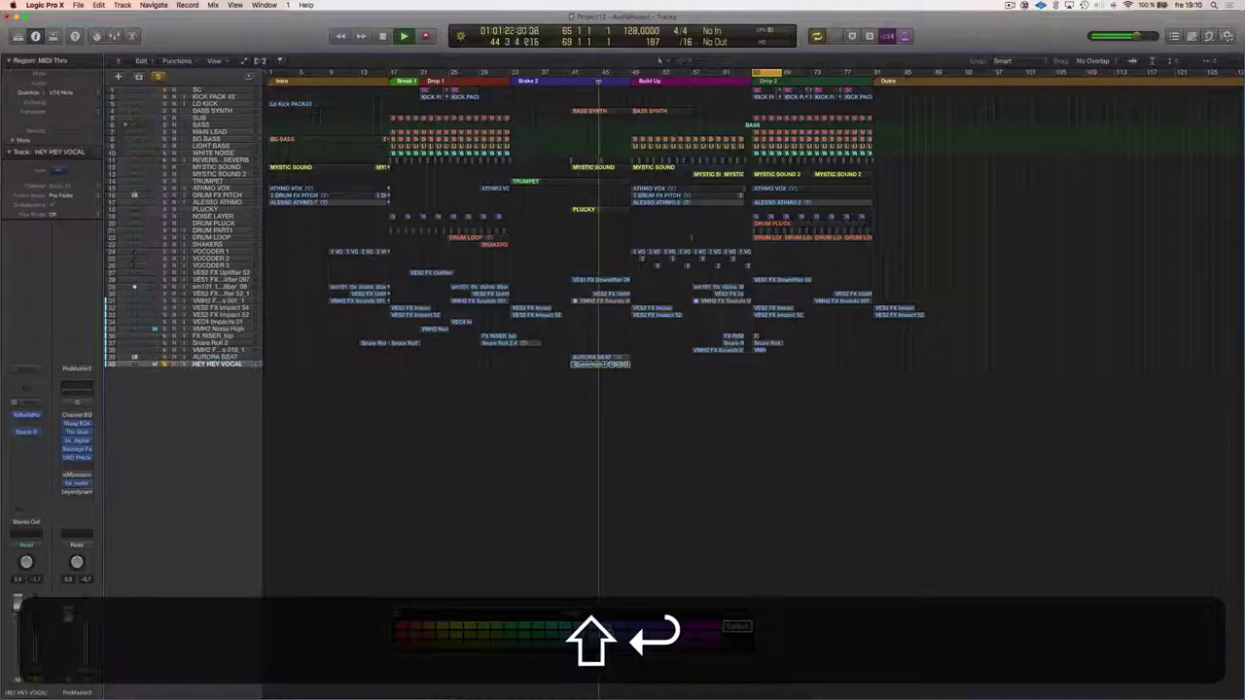
pyautogui.hotkey('alt', 'shift', 'n')
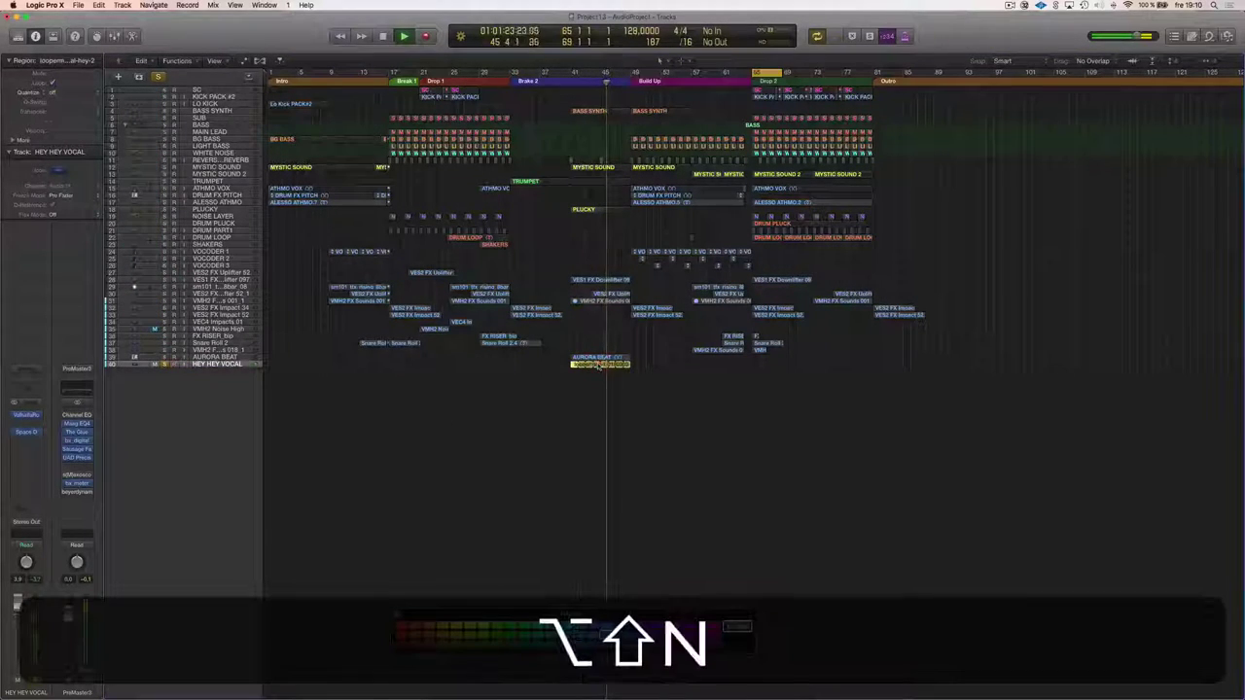
pyautogui.press('space')
# Move the AURORA BEAT track up among the drum tracks, directly below DRUM LOOP
pyautogui.click(210, 359)
pyautogui.moveTo(209, 364); pyautogui.dragTo(225, 329)
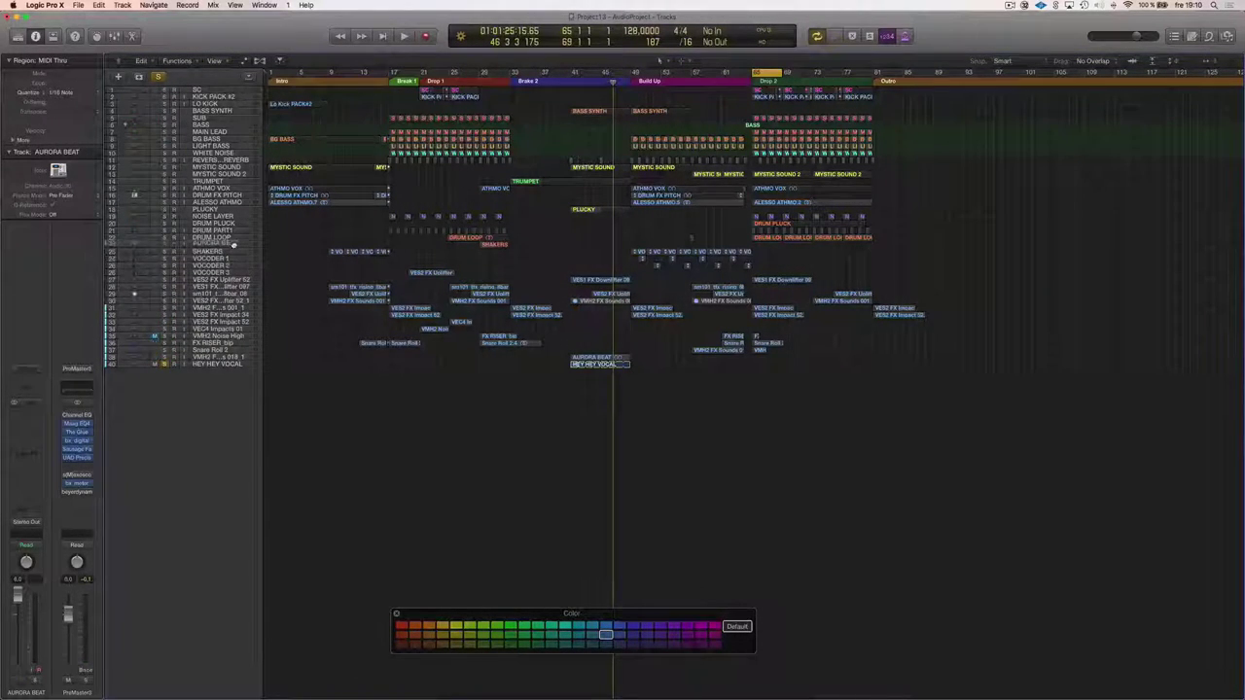
pyautogui.moveTo(233, 245); pyautogui.dragTo(235, 244)
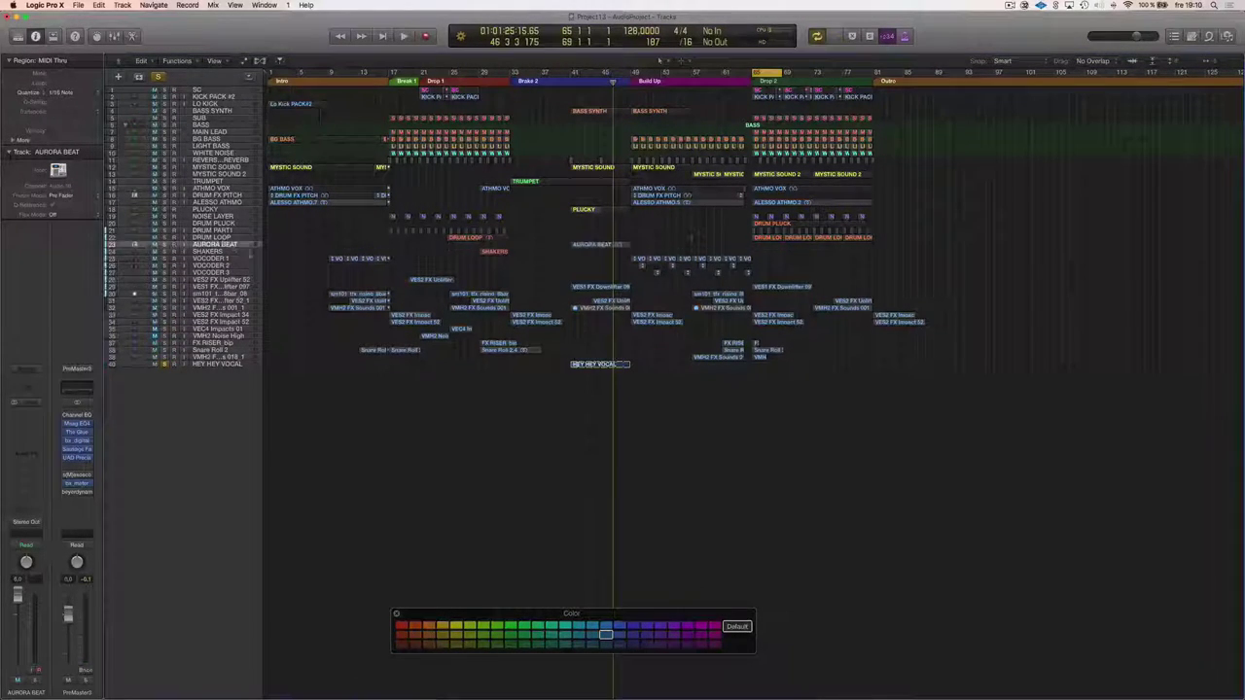
# Move the HEY HEY VOCAL track directly below VOCODER 3 and take it out of solo
pyautogui.click(212, 364)
pyautogui.moveTo(215, 365); pyautogui.dragTo(225, 279)
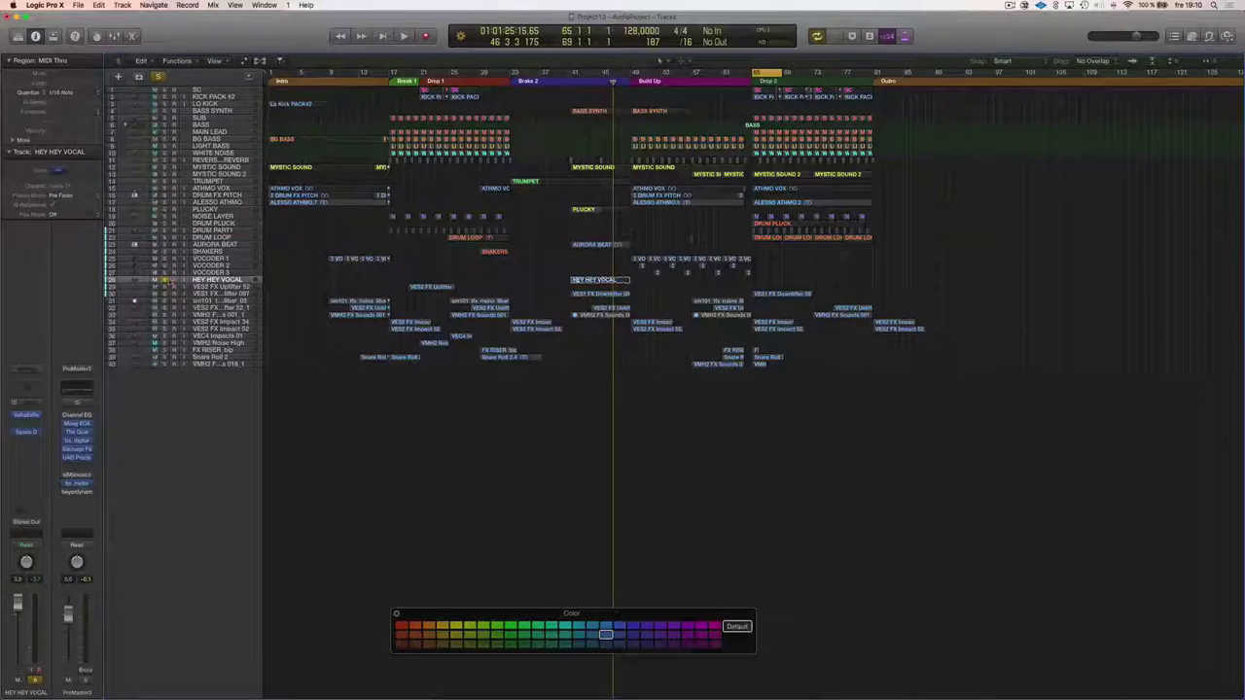
pyautogui.click(165, 279)
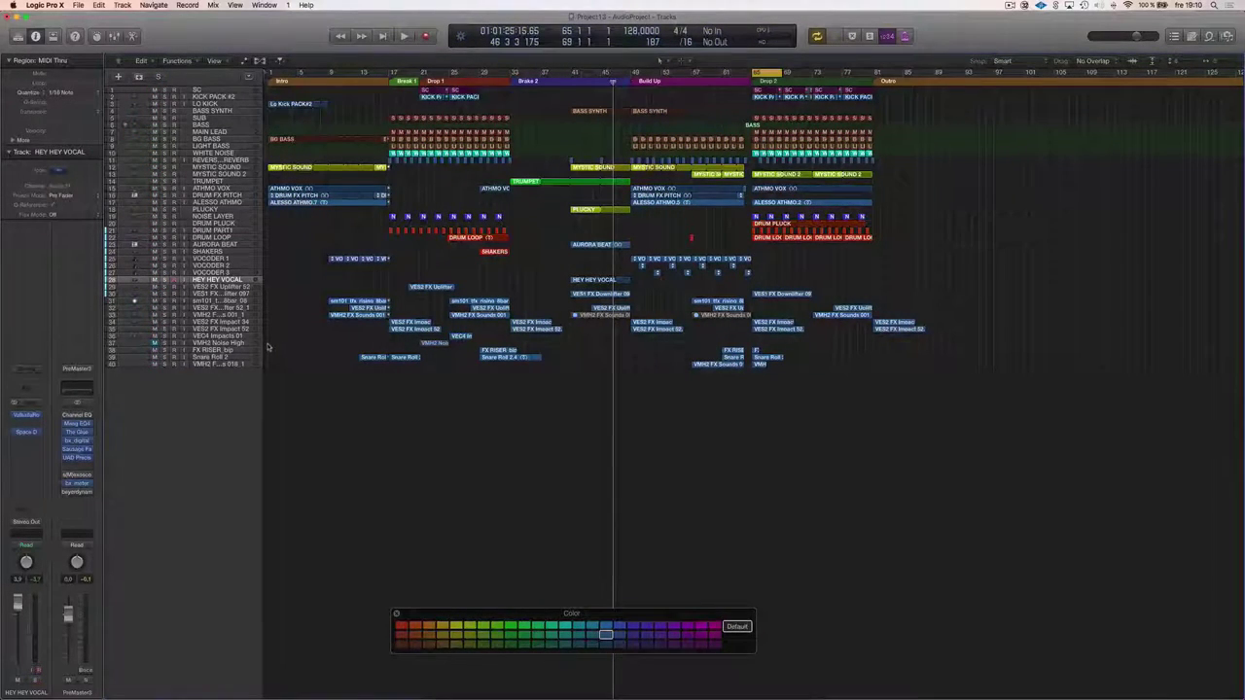
# Delete the muted VMH2 Noise High track together with its region
pyautogui.click(226, 357)
pyautogui.click(227, 350)
pyautogui.click(228, 344)
pyautogui.click(236, 343)
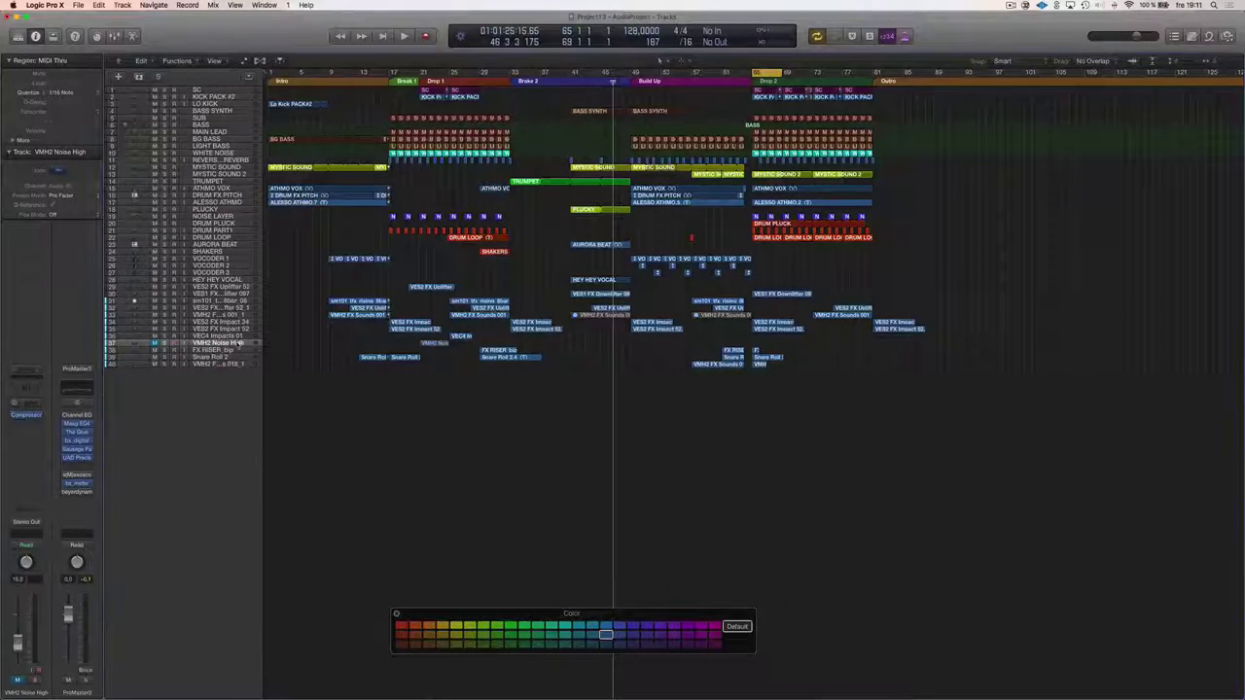
pyautogui.press('BackSpace')
pyautogui.press('Return')
pyautogui.click(230, 358)
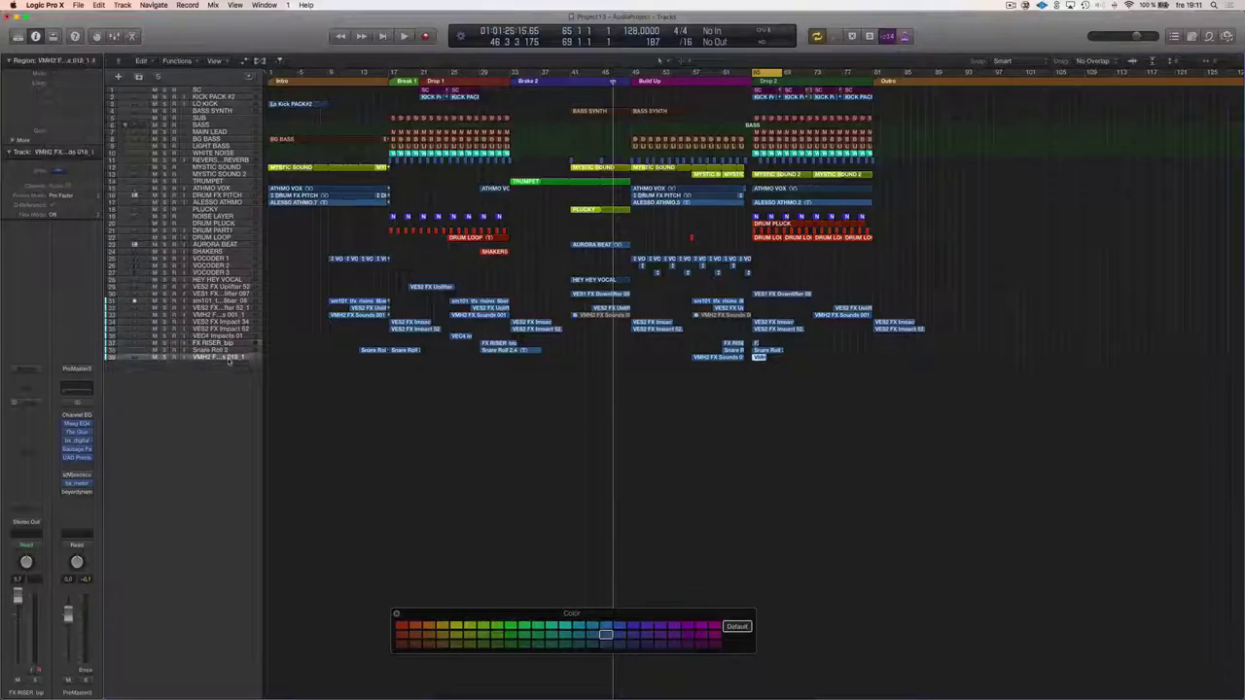
pyautogui.click(617, 352)
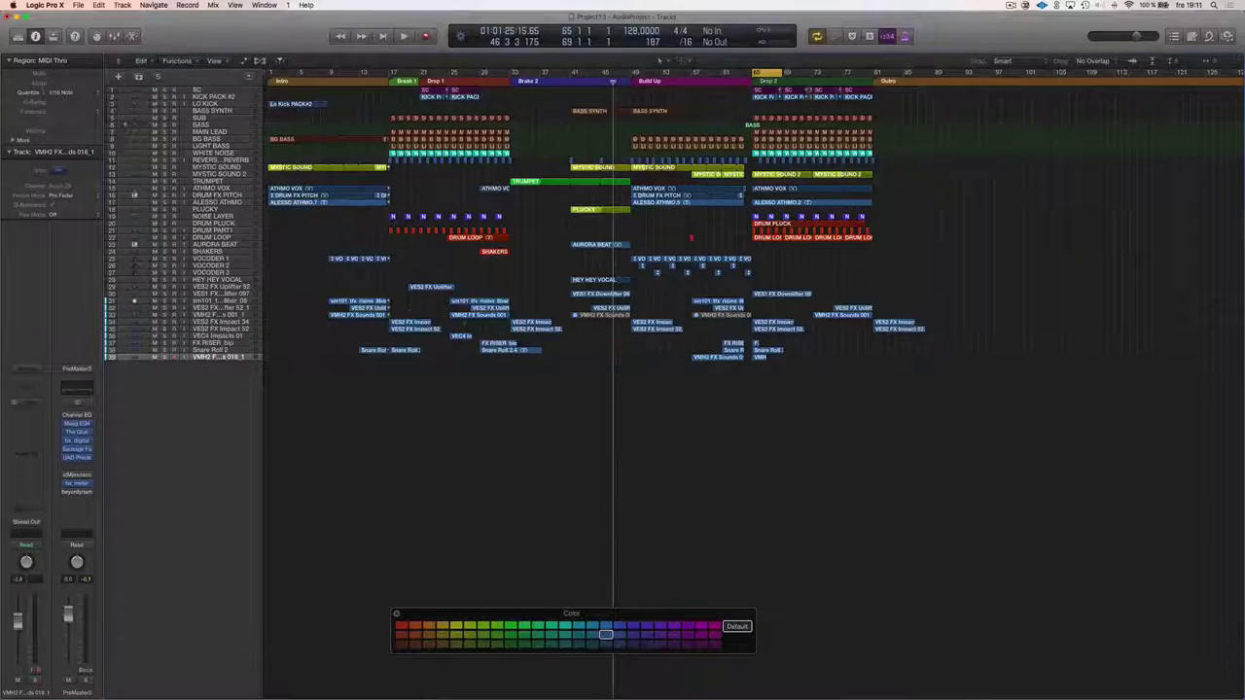
pyautogui.click(222, 287)
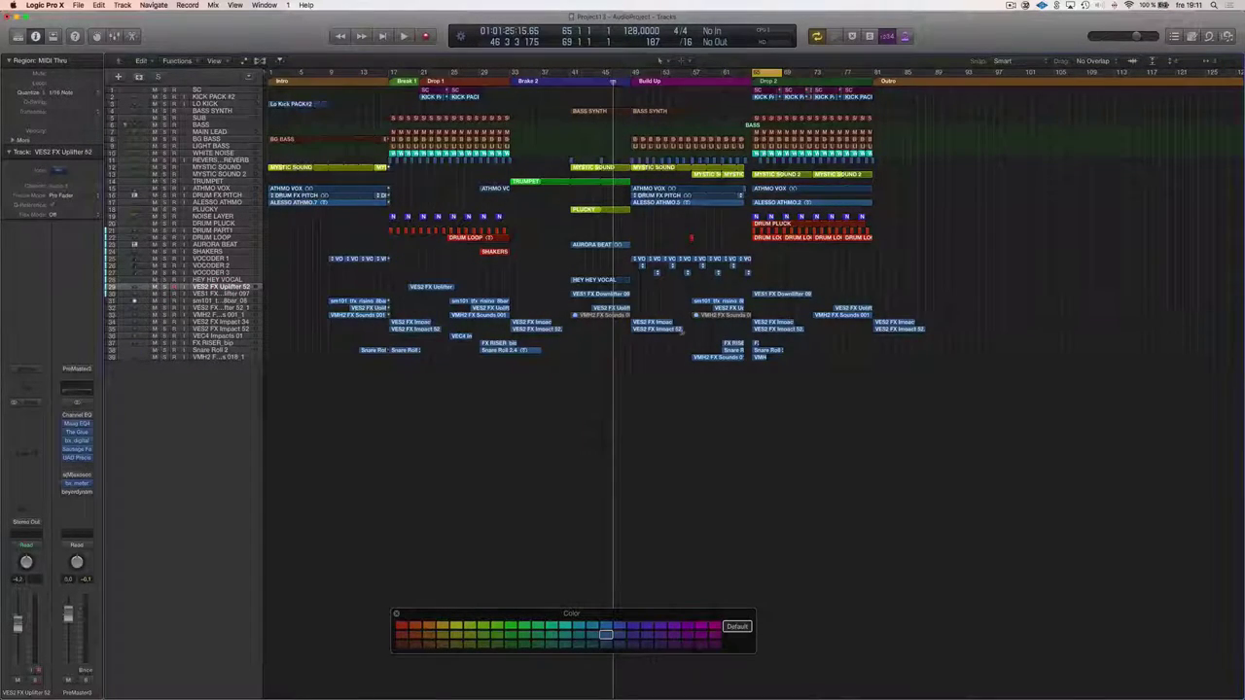
# Return the playhead to the start of the project
pyautogui.press('Return')
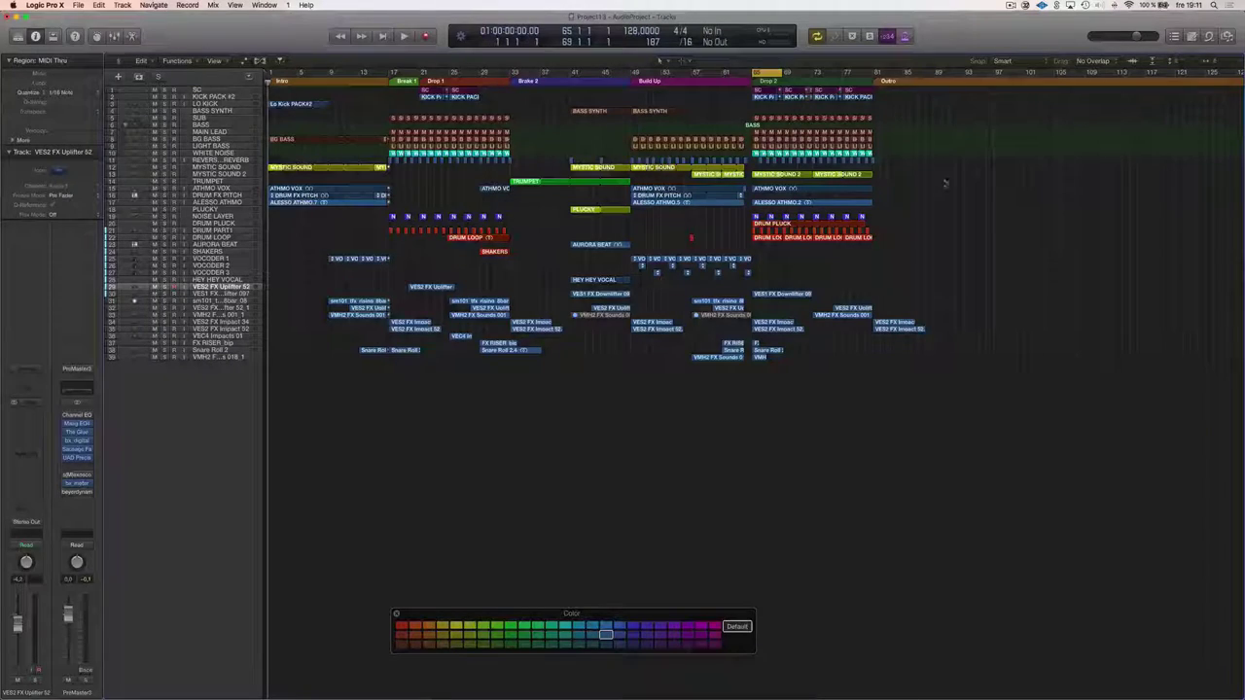
pyautogui.click(1013, 5)
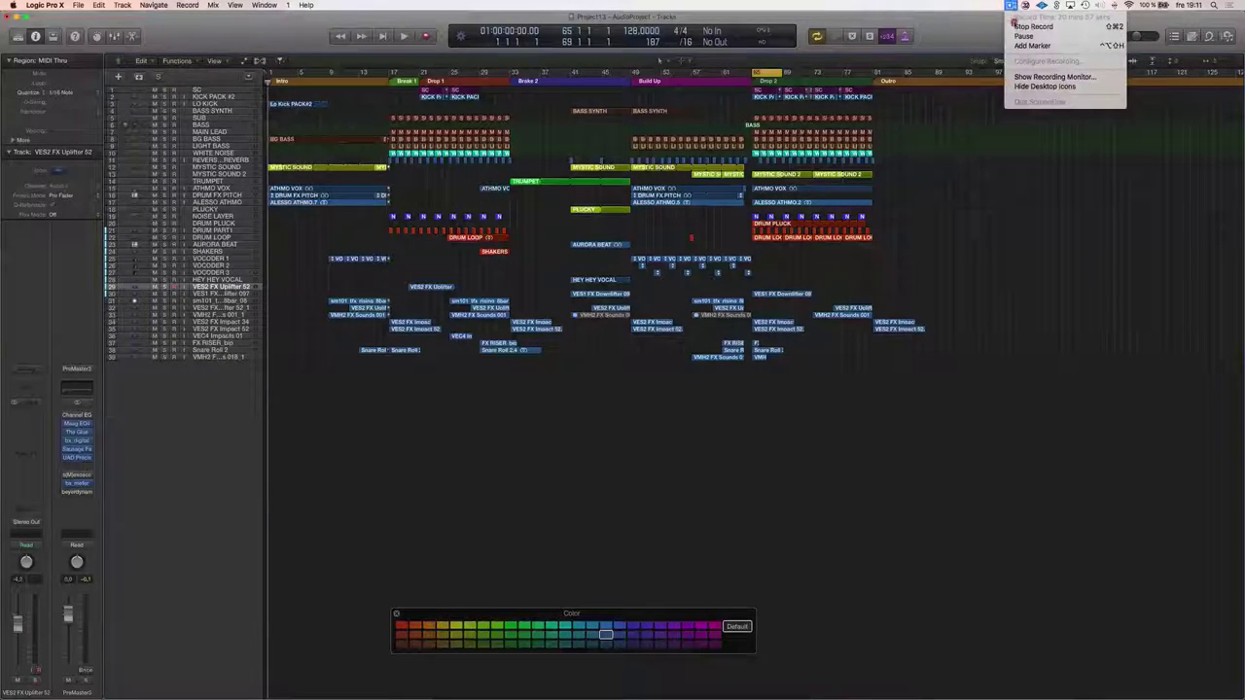